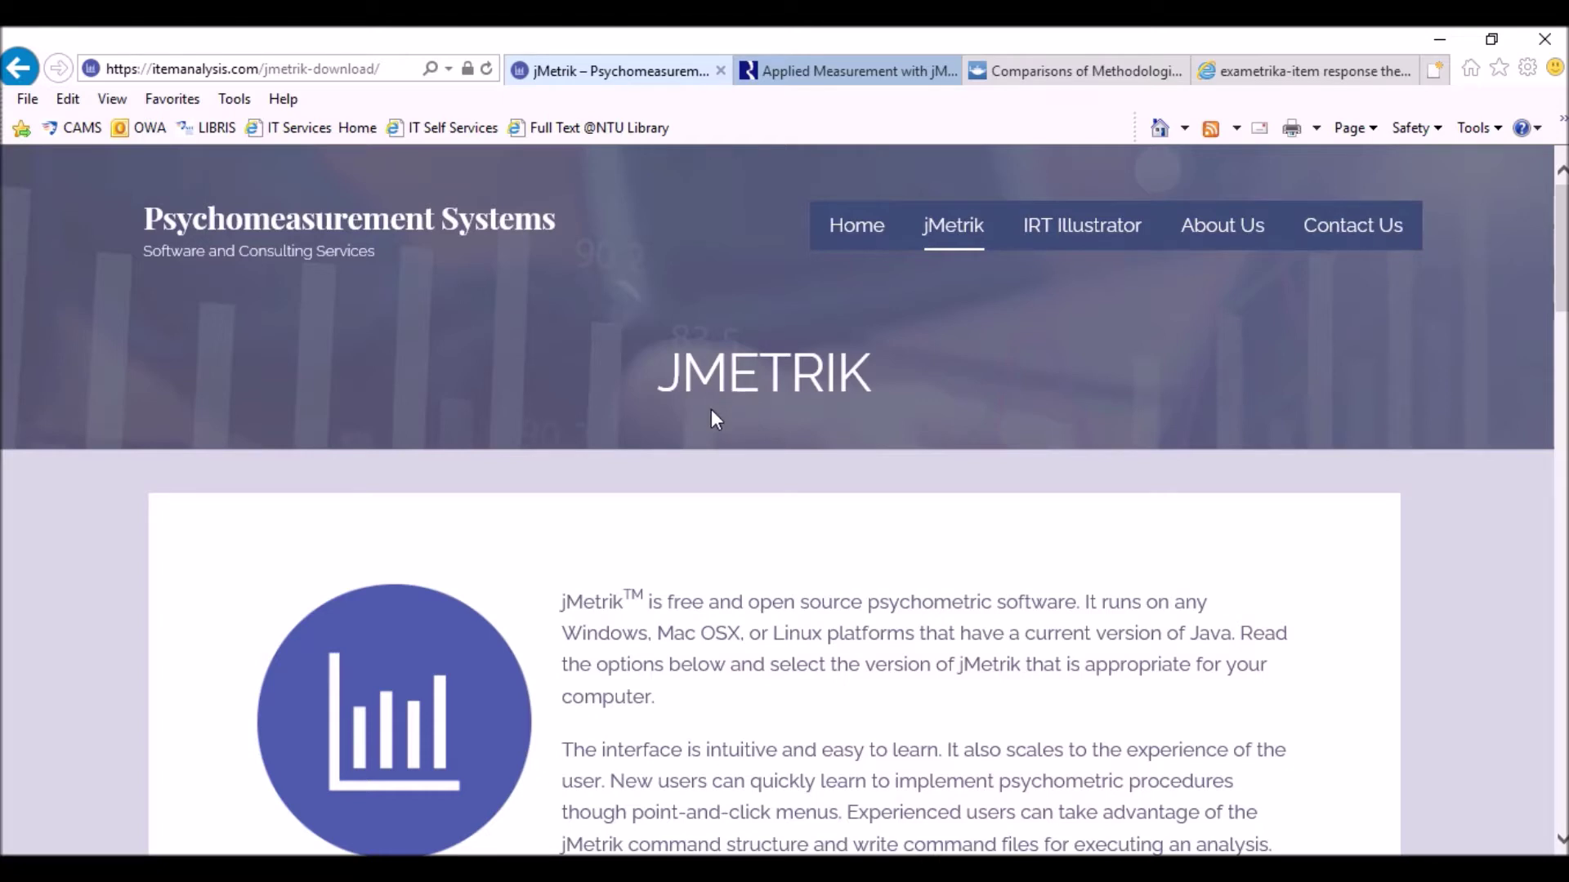
Review the jMetrik download page down to the version 4.1.1 installers for Windows, Mac OSX and Linux.
{"action": "scroll", "coordinate": [834, 421], "scroll_direction": "down", "scroll_amount": 1}
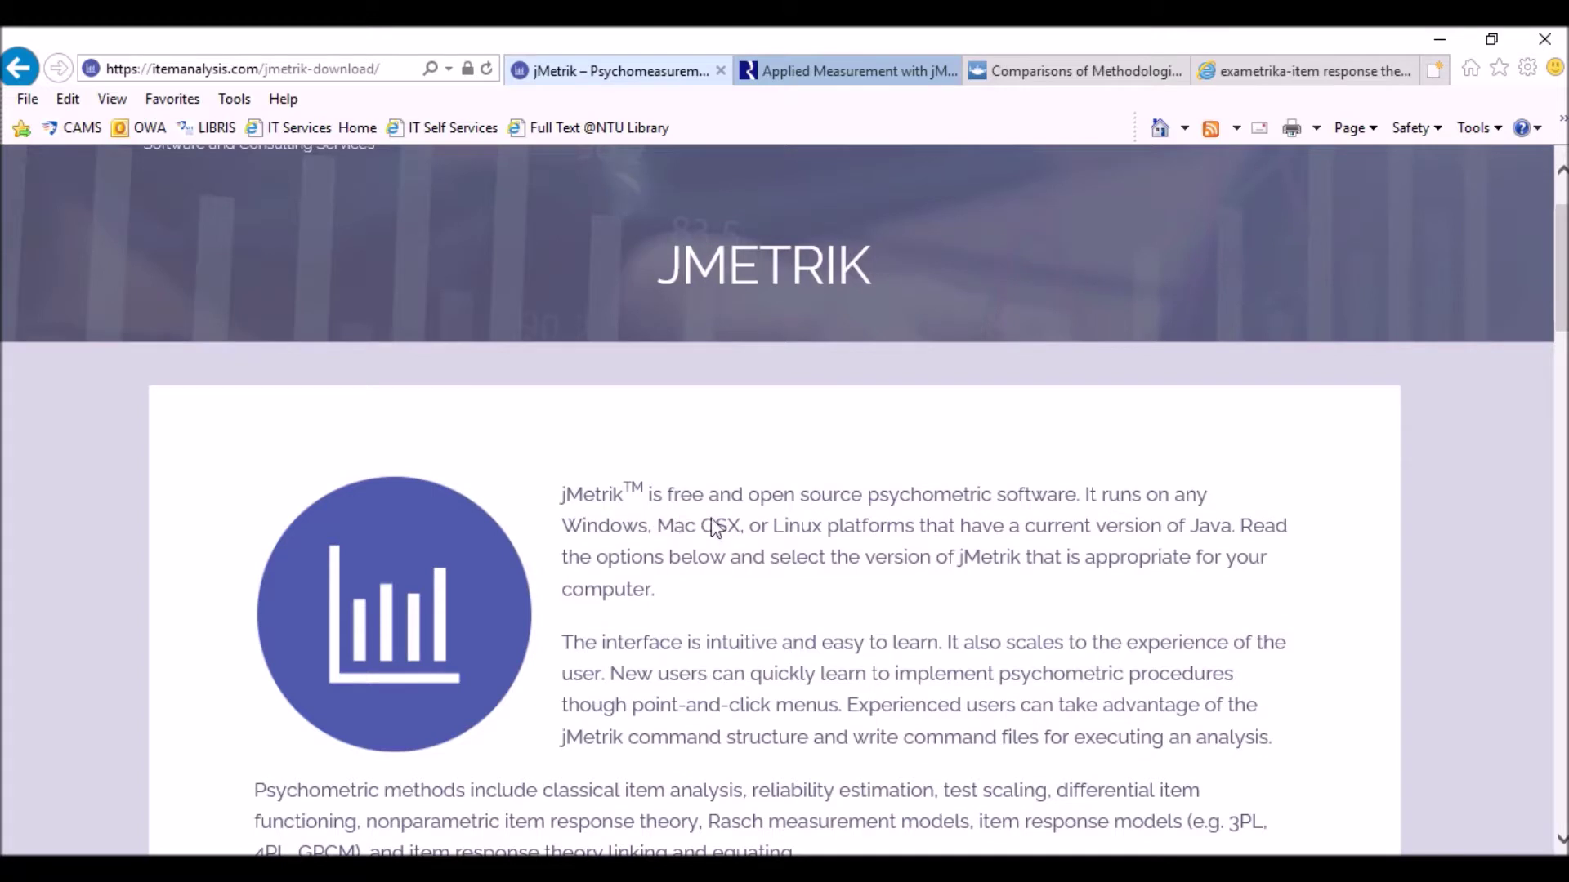
{"action": "scroll", "coordinate": [882, 601], "scroll_direction": "down", "scroll_amount": 1}
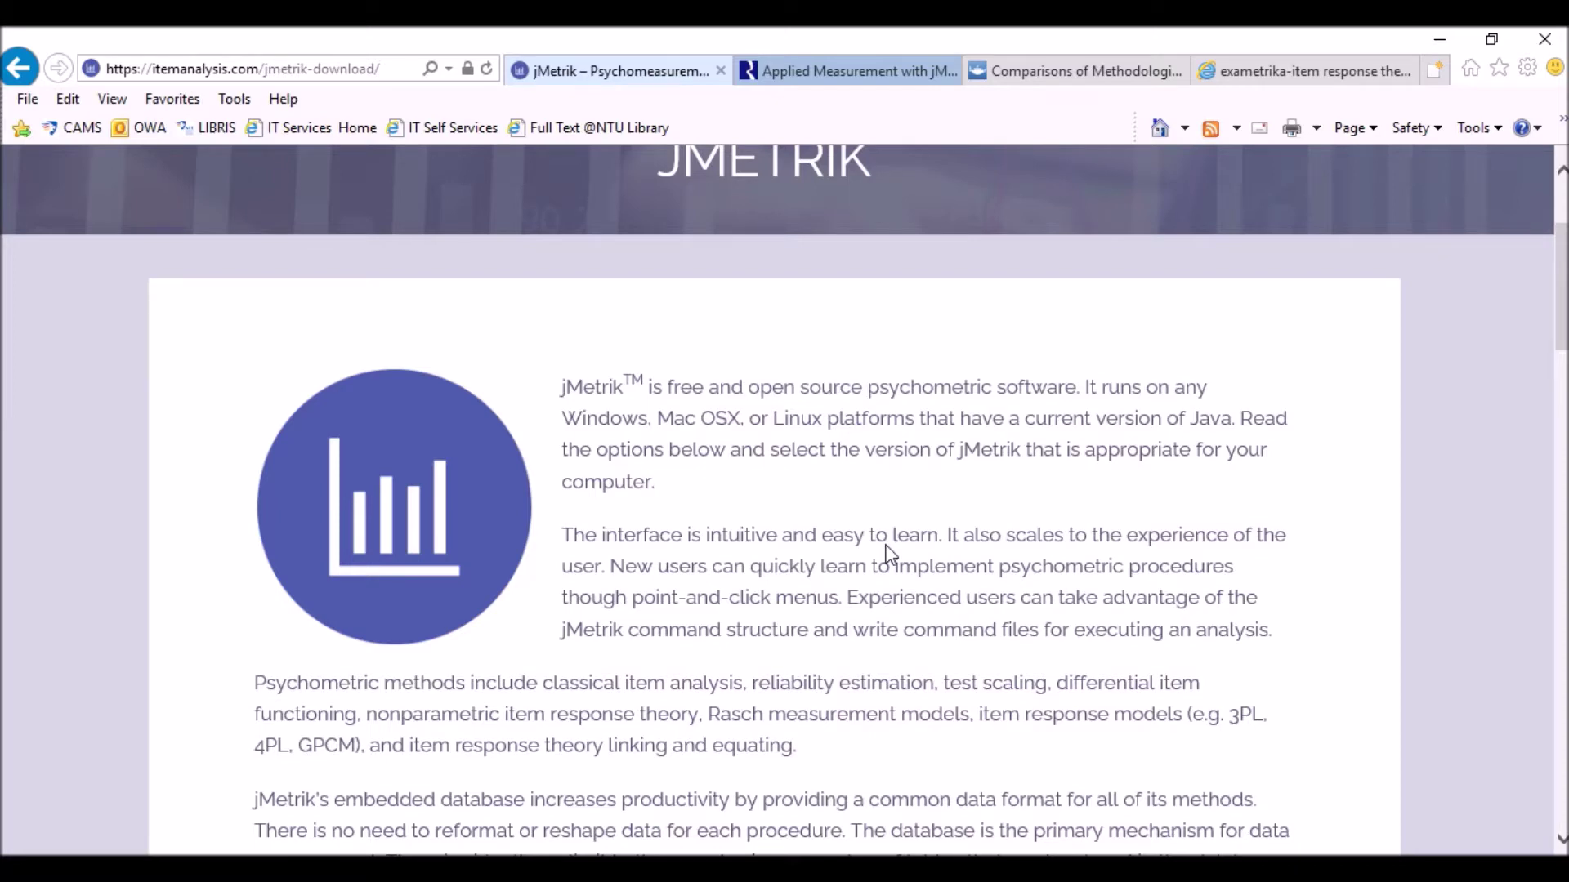
{"action": "scroll", "coordinate": [890, 555], "scroll_direction": "down", "scroll_amount": 5}
{"action": "scroll", "coordinate": [890, 556], "scroll_direction": "down", "scroll_amount": 6}
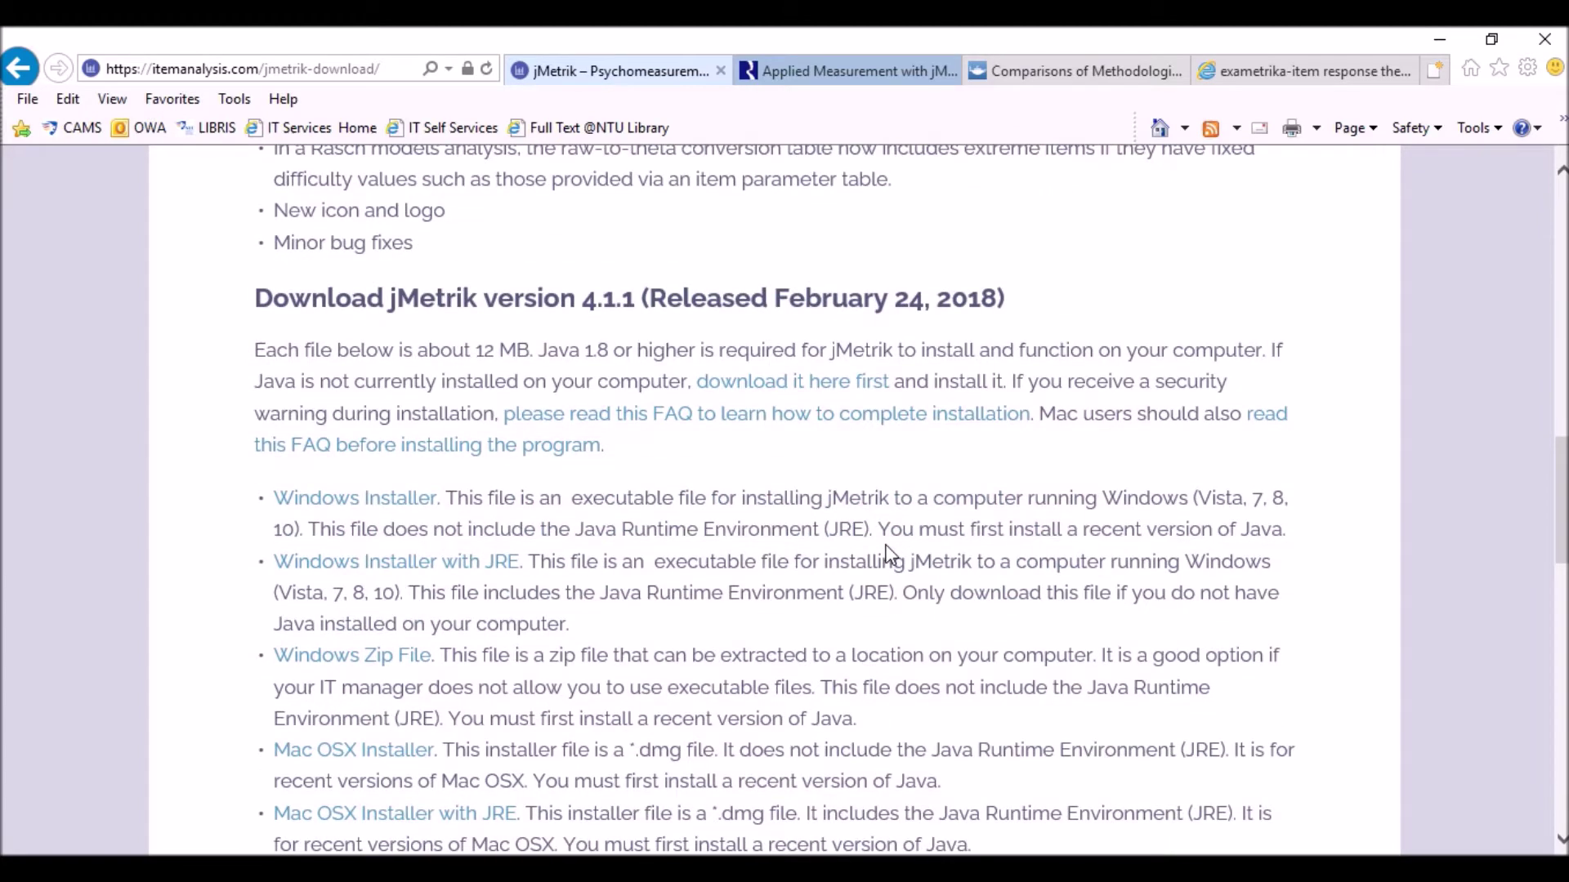
{"action": "scroll", "coordinate": [890, 556], "scroll_direction": "down", "scroll_amount": 2}
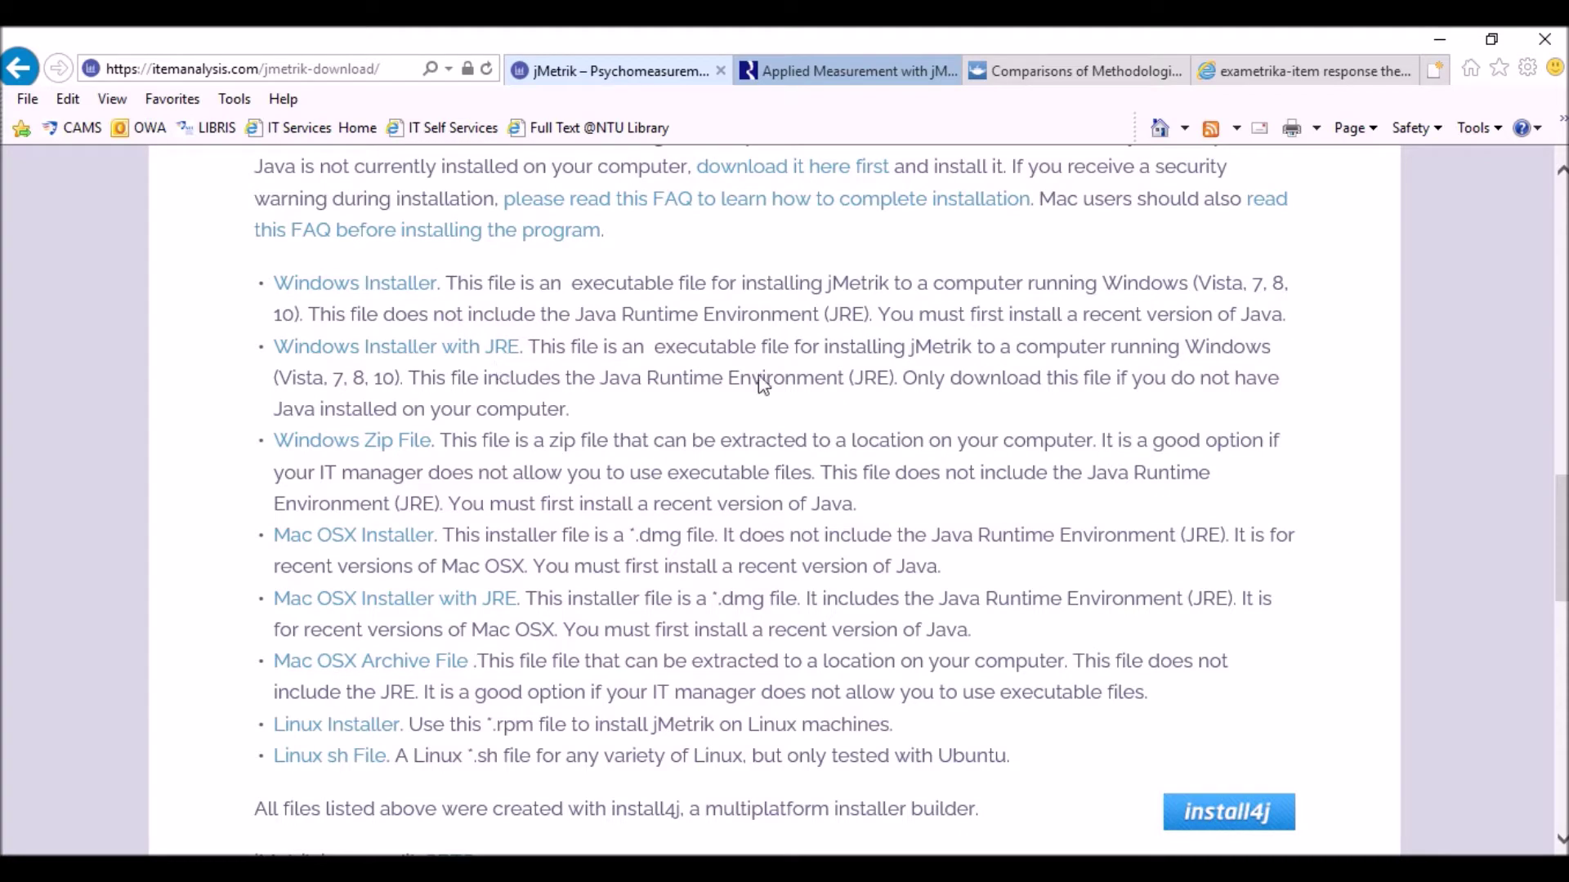
View the book page for Applied Measurement with jMetrik, and switch from the browser to the jMetrik program.
{"action": "left_click", "coordinate": [817, 72]}
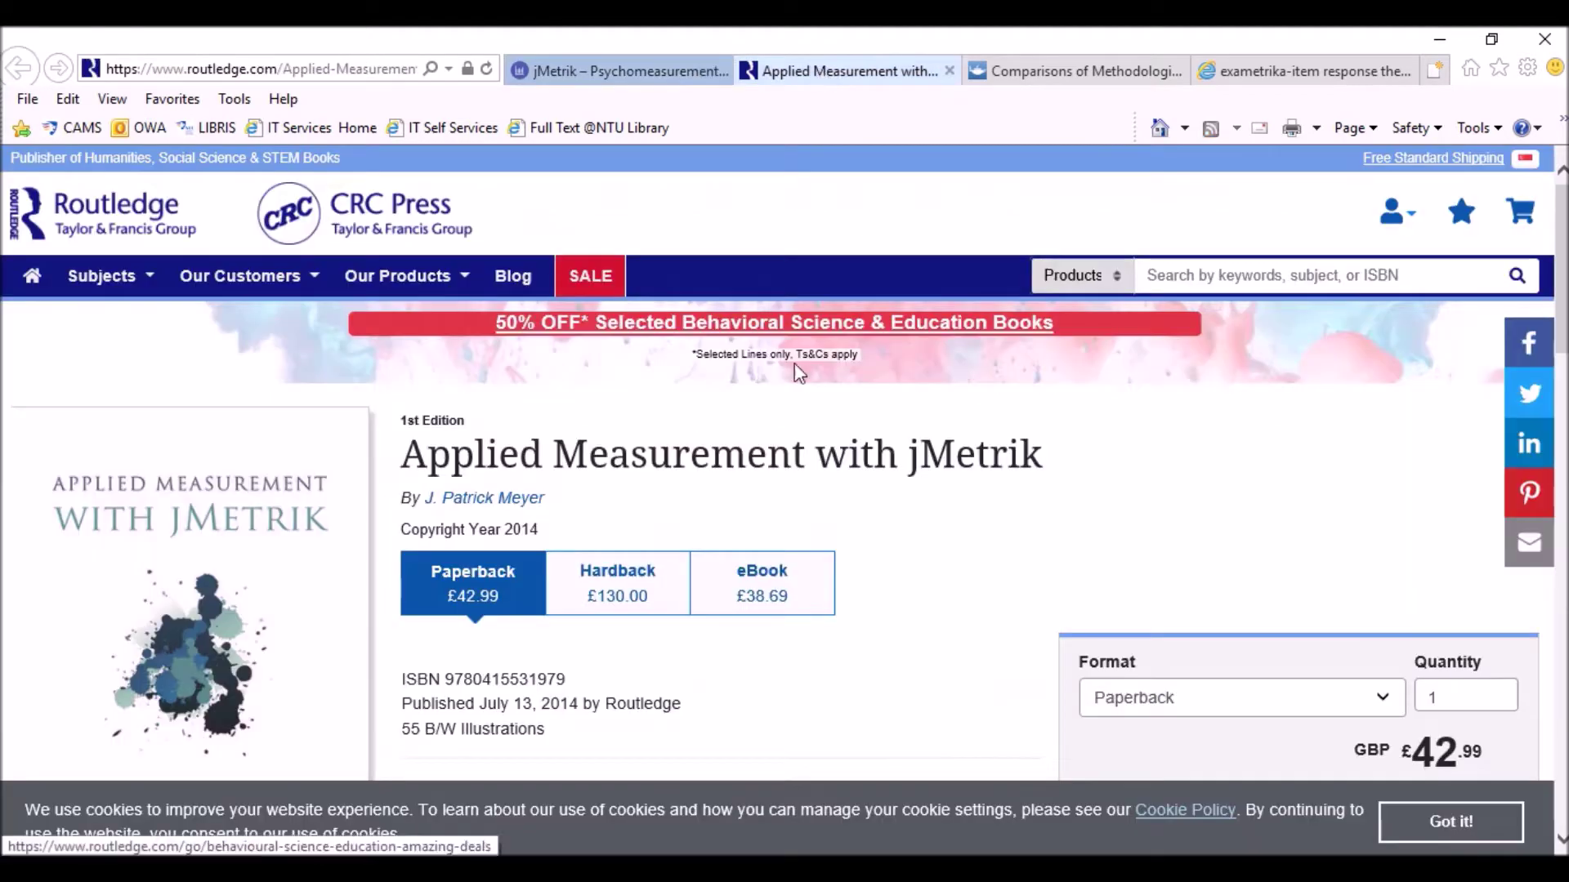
{"action": "scroll", "coordinate": [873, 502], "scroll_direction": "down", "scroll_amount": 1}
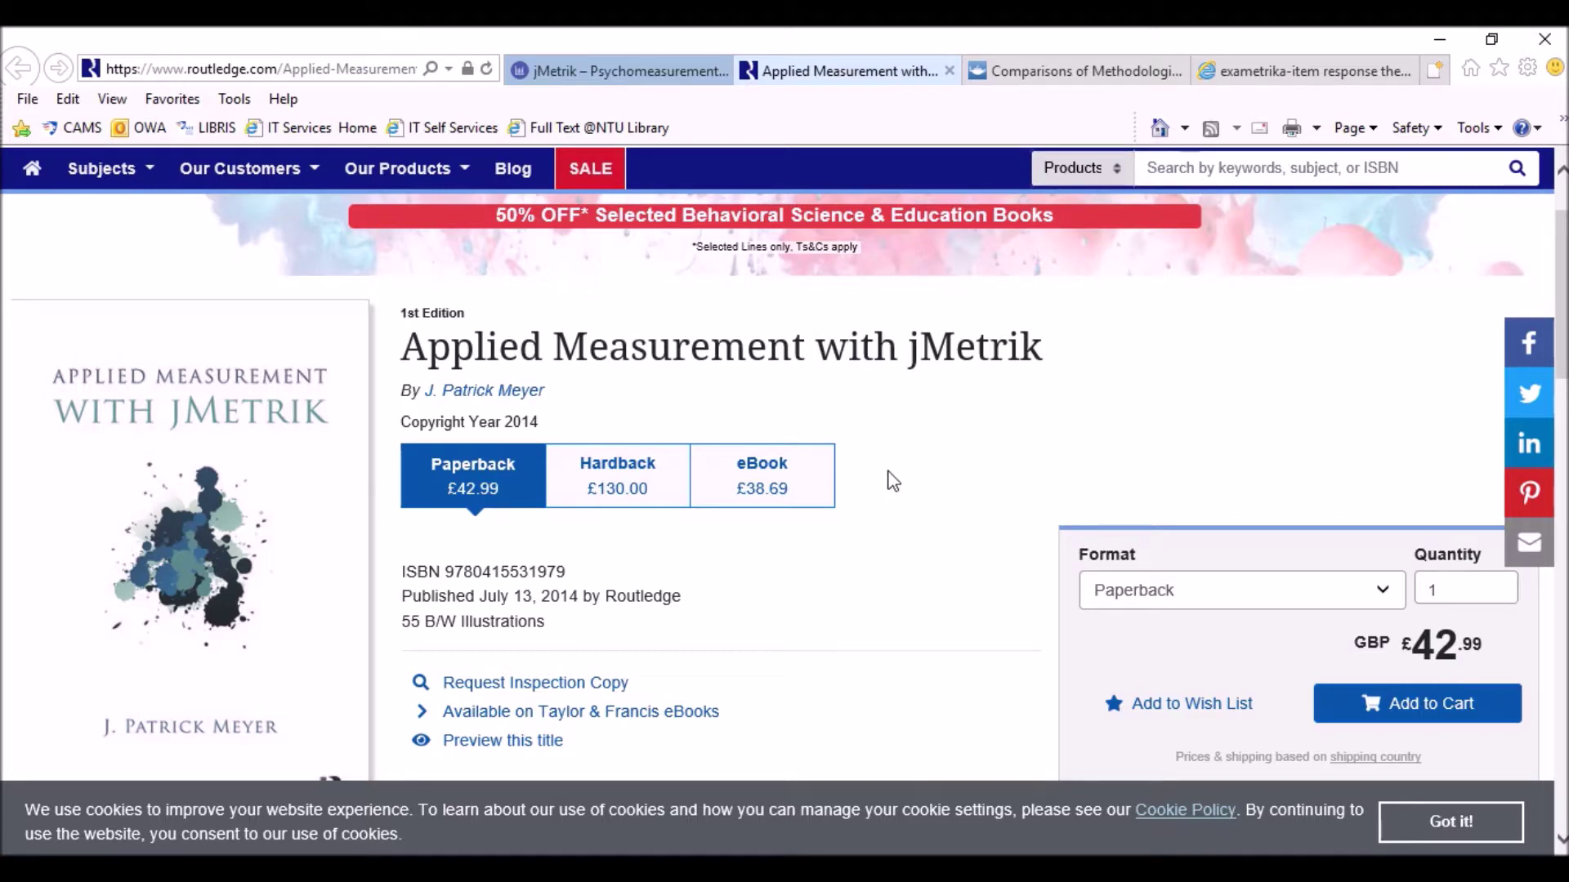
{"action": "left_click", "coordinate": [1436, 42]}
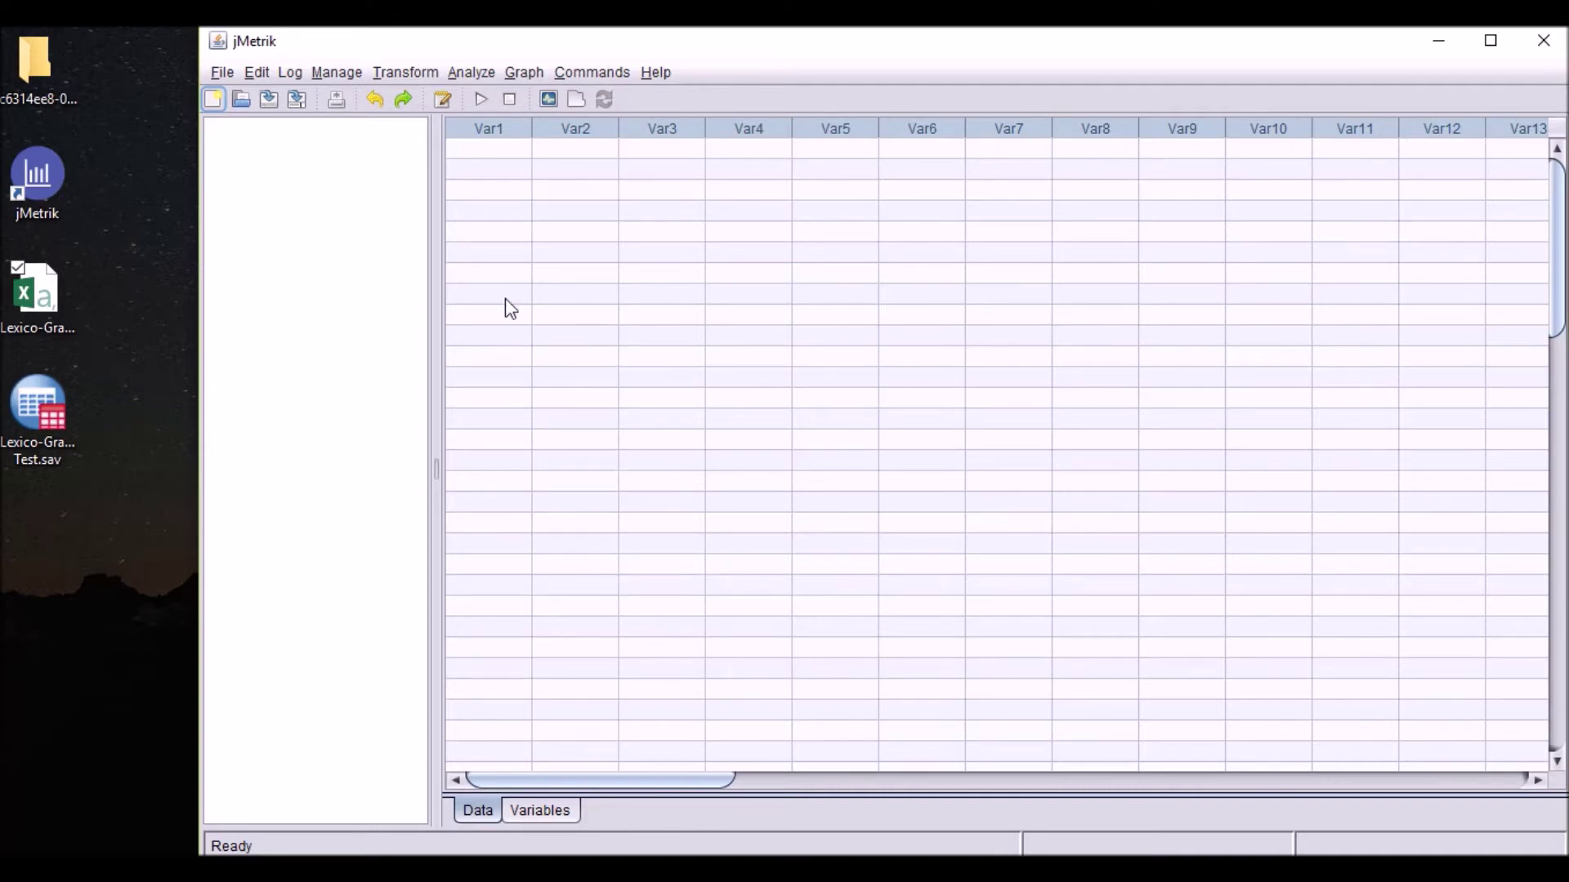
{"action": "left_click", "coordinate": [341, 77]}
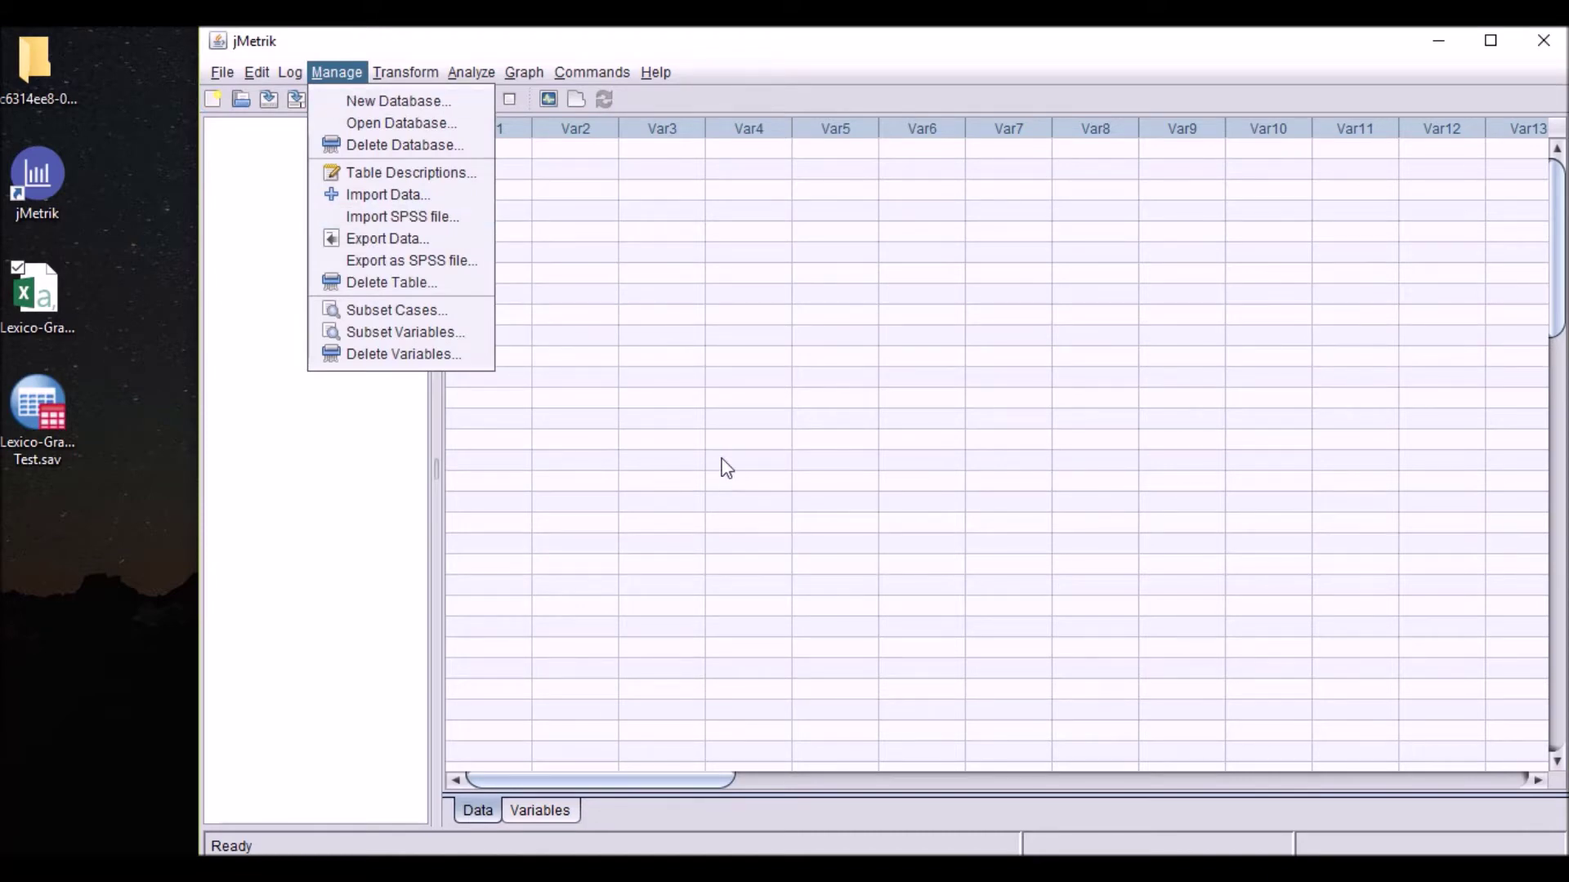
{"action": "mouse_move", "coordinate": [404, 77]}
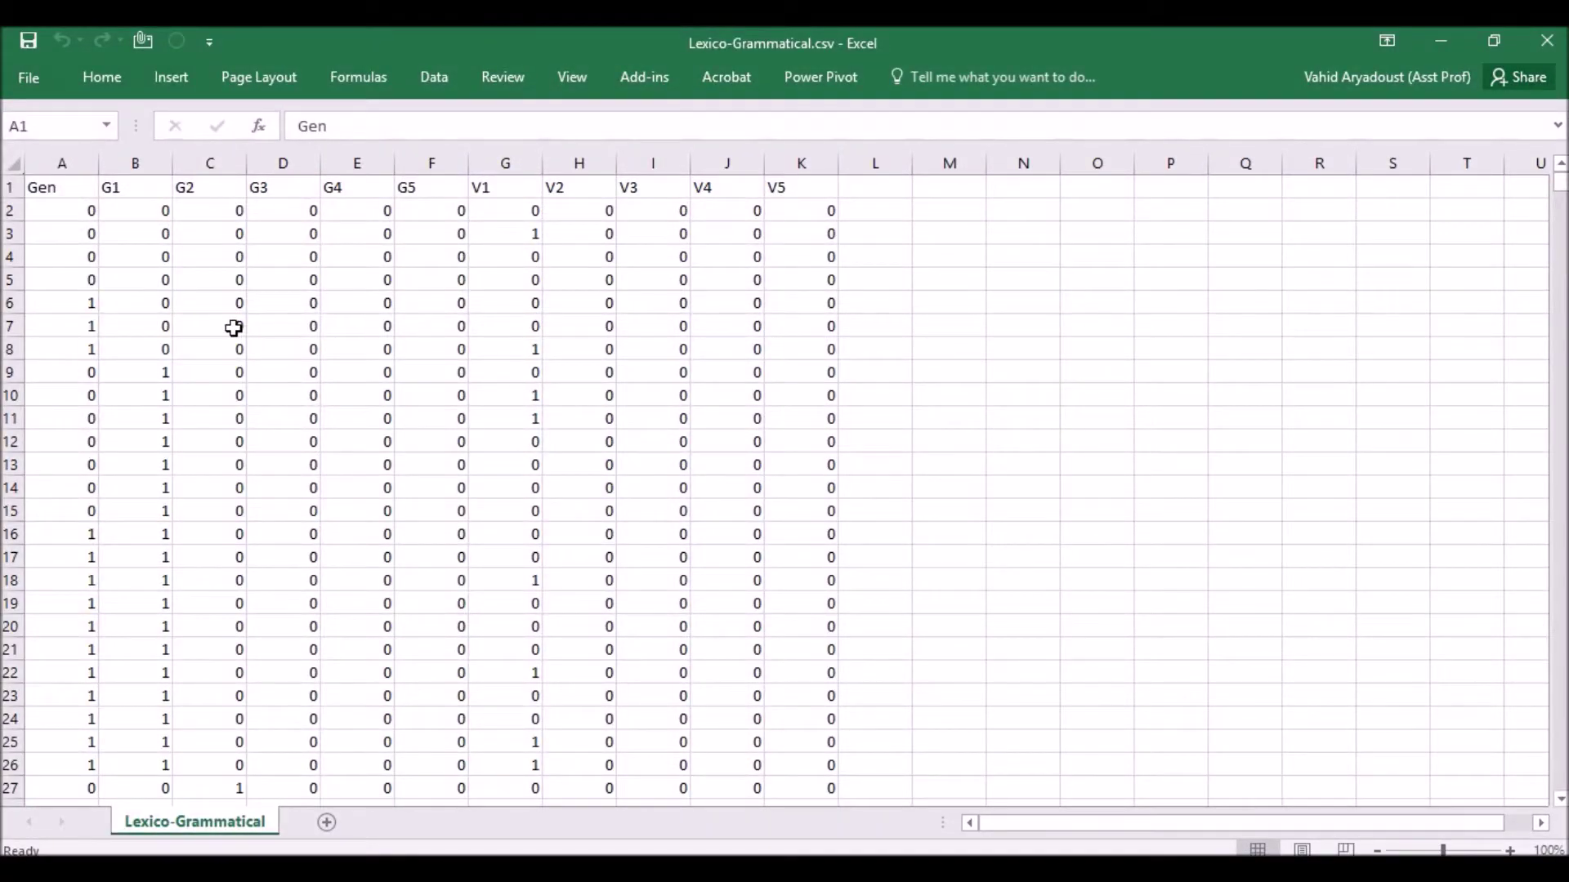
Inspect the G1–G5, V1–V5 and Gen column headers in Lexico-Grammatical.csv in Excel, and close the workbook.
{"action": "left_click_drag", "start_coordinate": [149, 195], "coordinate": [404, 194]}
{"action": "left_click_drag", "start_coordinate": [515, 192], "coordinate": [799, 188]}
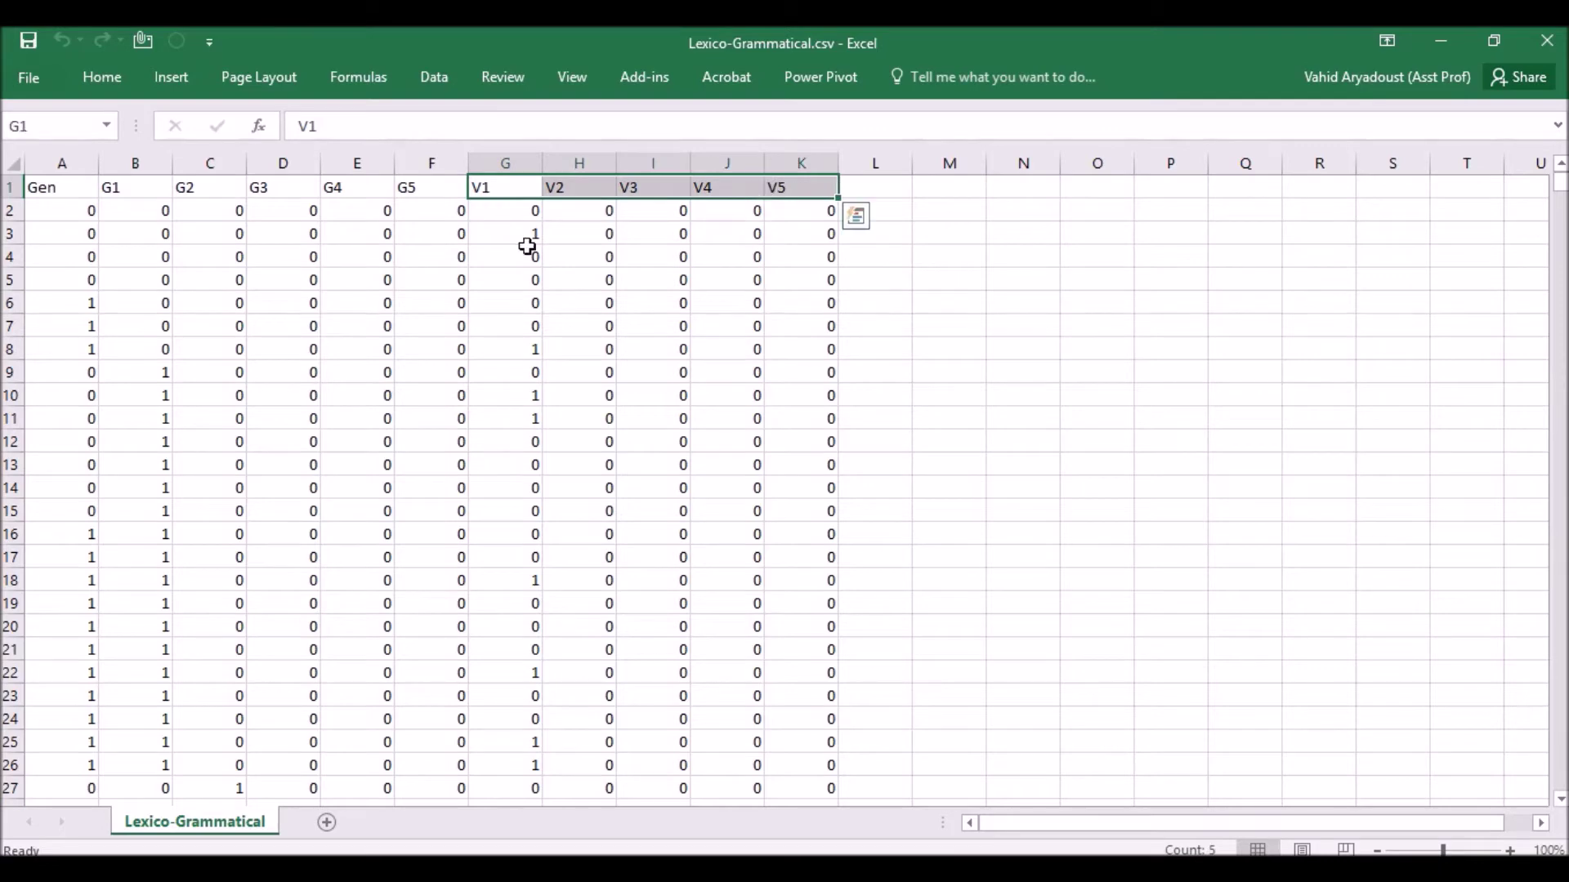
{"action": "left_click", "coordinate": [58, 185]}
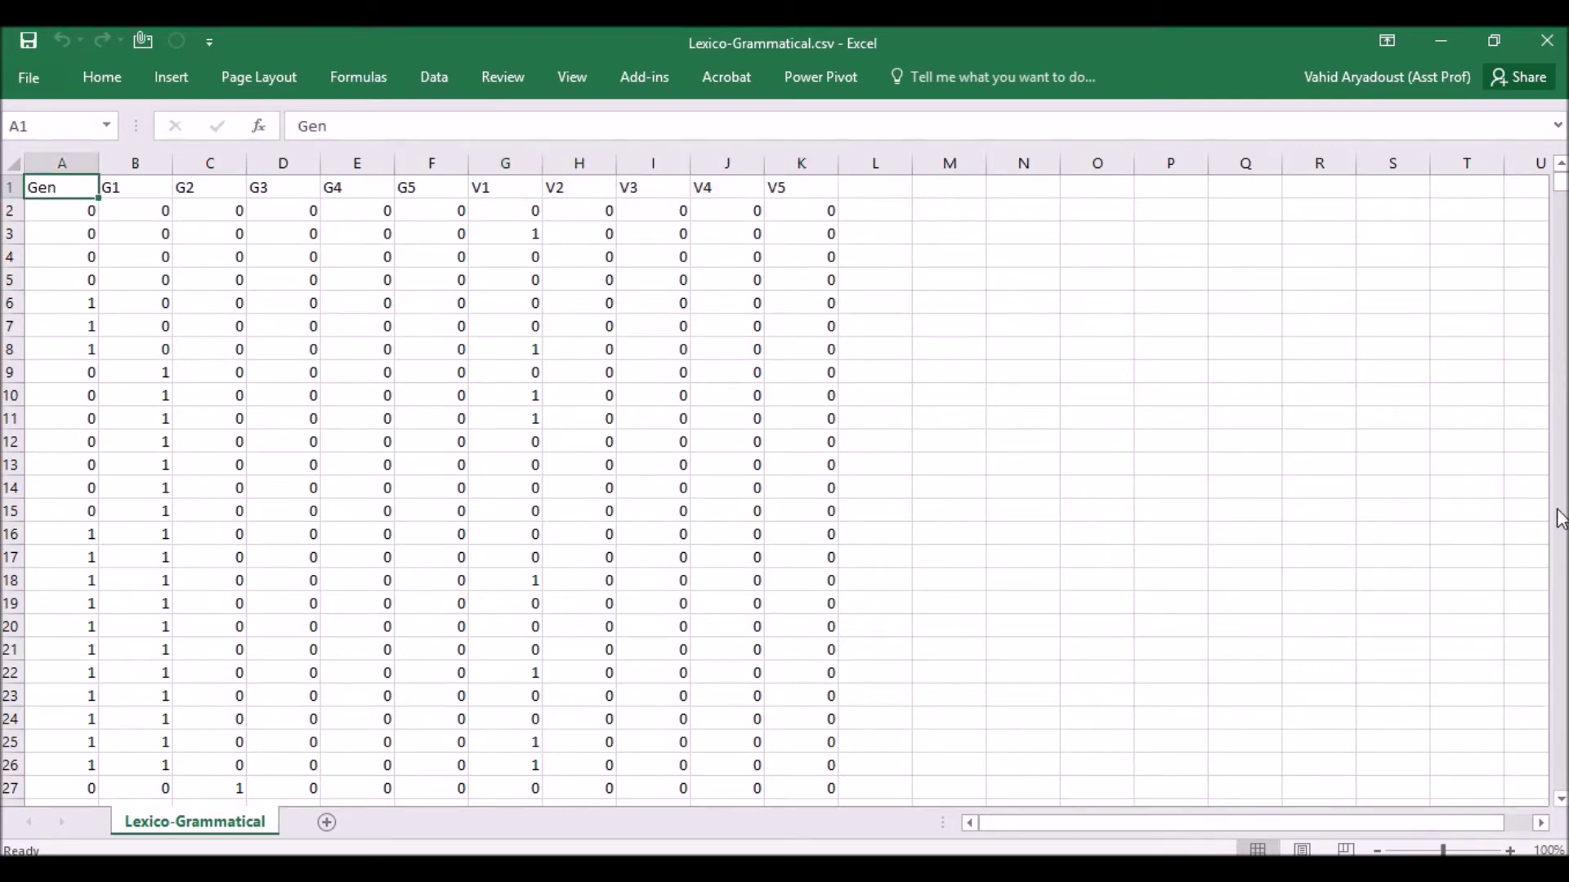
{"action": "left_click", "coordinate": [1548, 45]}
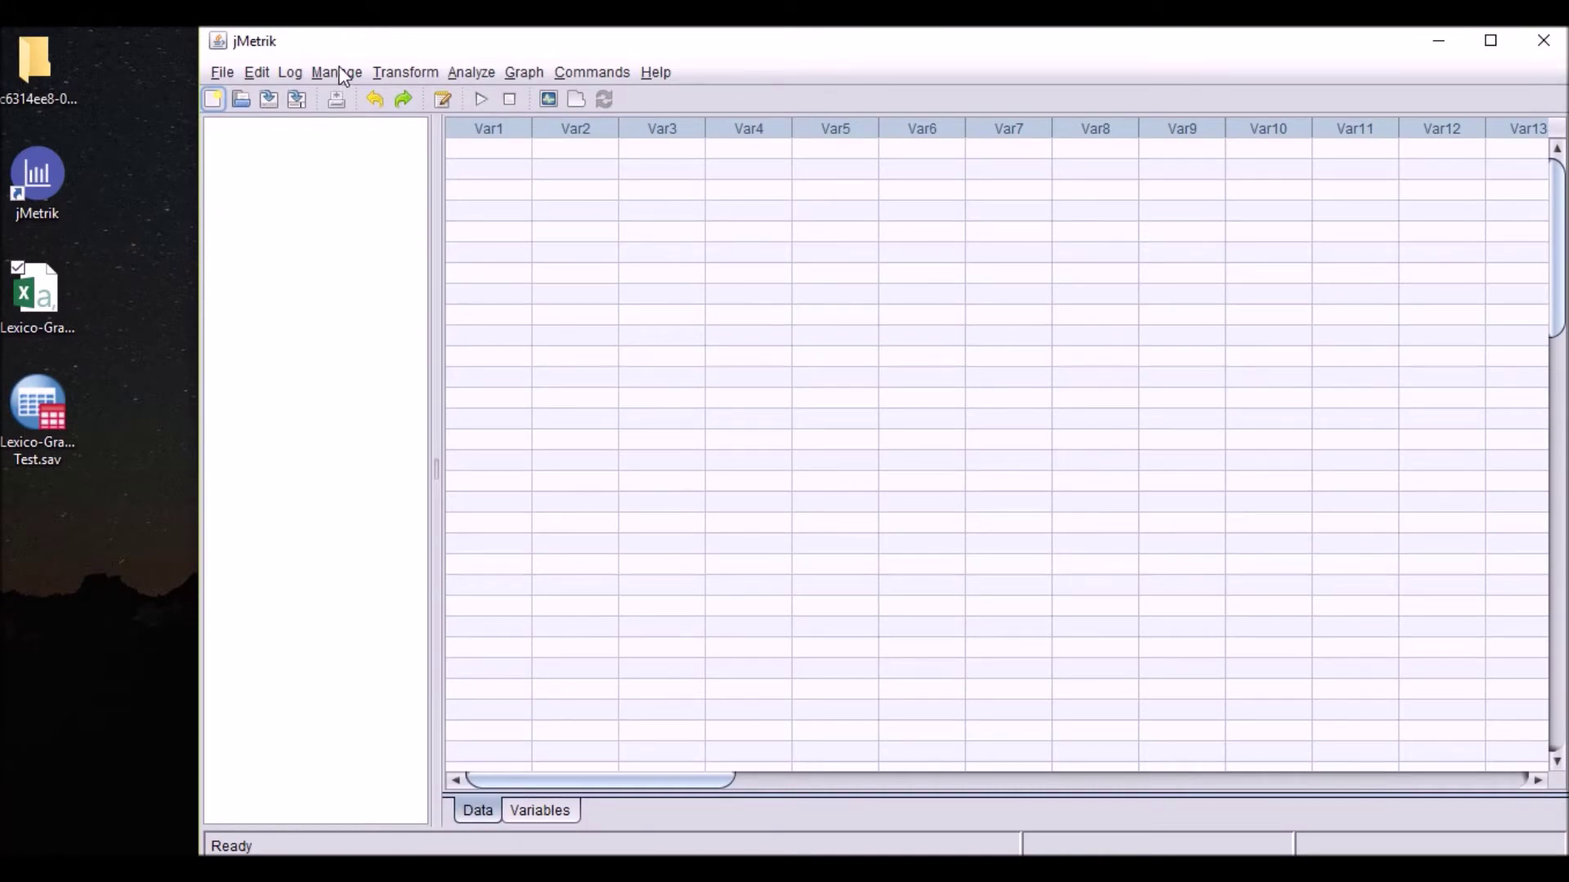
Create a new jMetrik database named Test5.
{"action": "left_click", "coordinate": [343, 72]}
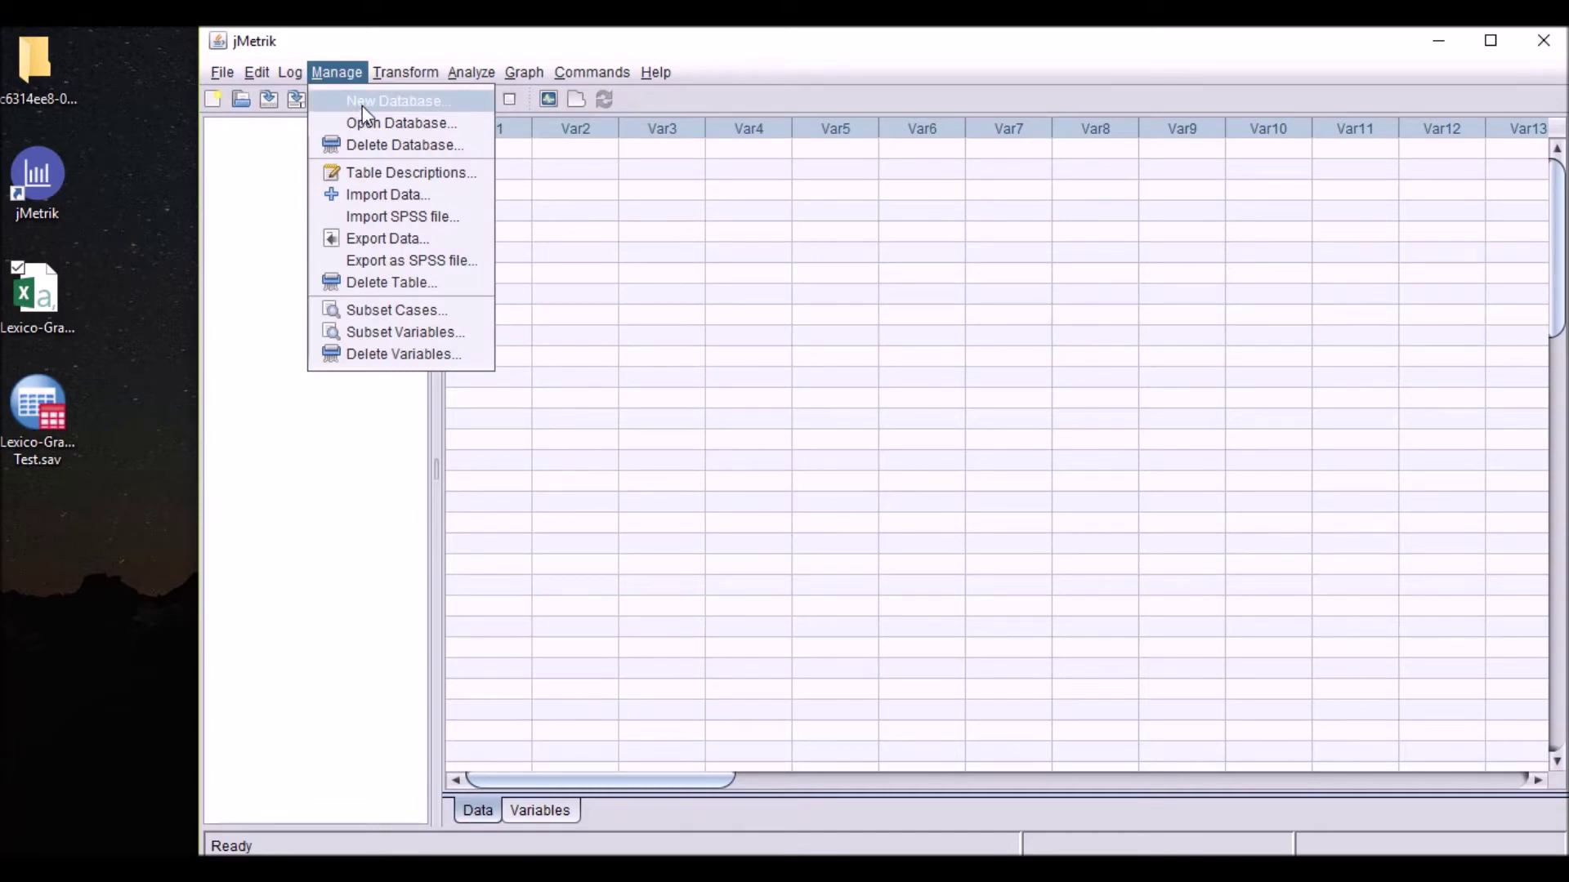
{"action": "left_click", "coordinate": [361, 103]}
{"action": "type", "text": "Test5"}
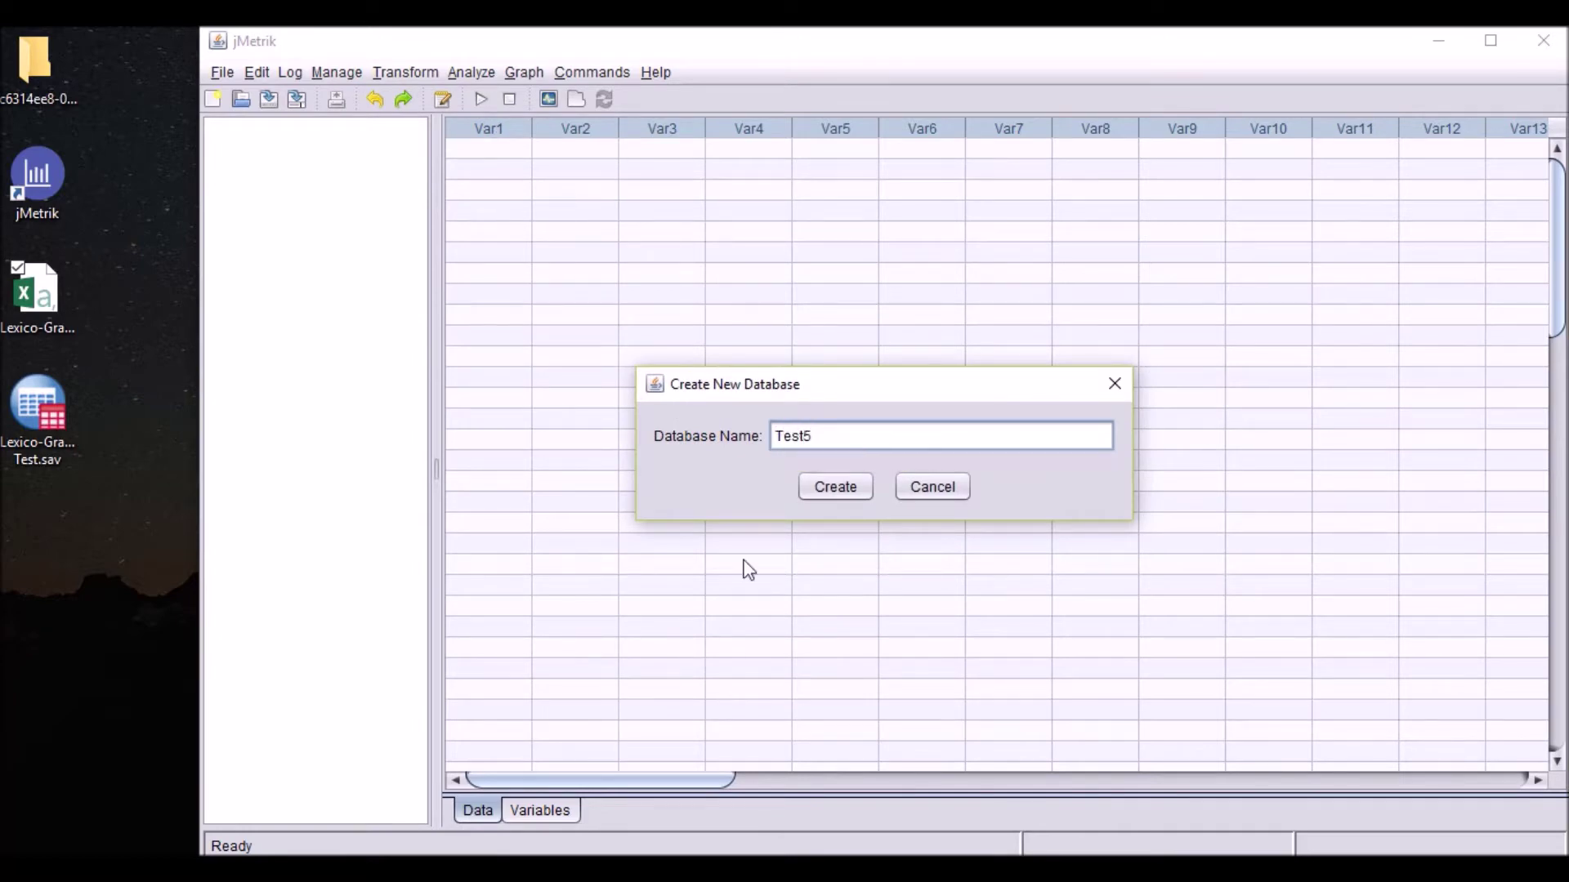
{"action": "left_click_drag", "start_coordinate": [780, 394], "coordinate": [751, 376]}
{"action": "left_click", "coordinate": [803, 472]}
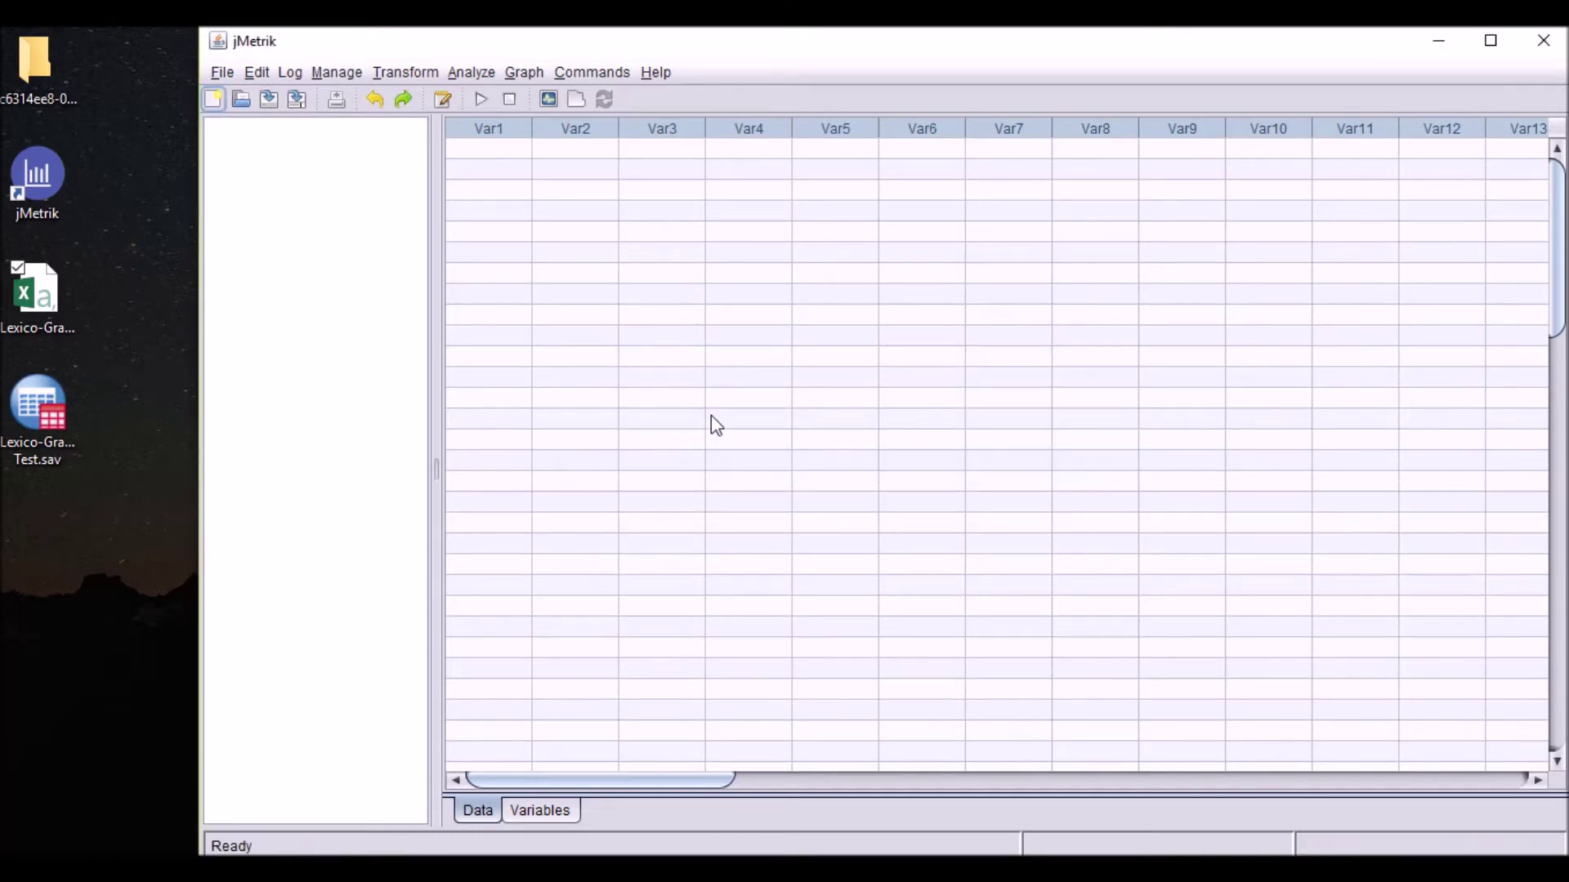
Open the test5 database.
{"action": "left_click", "coordinate": [356, 75]}
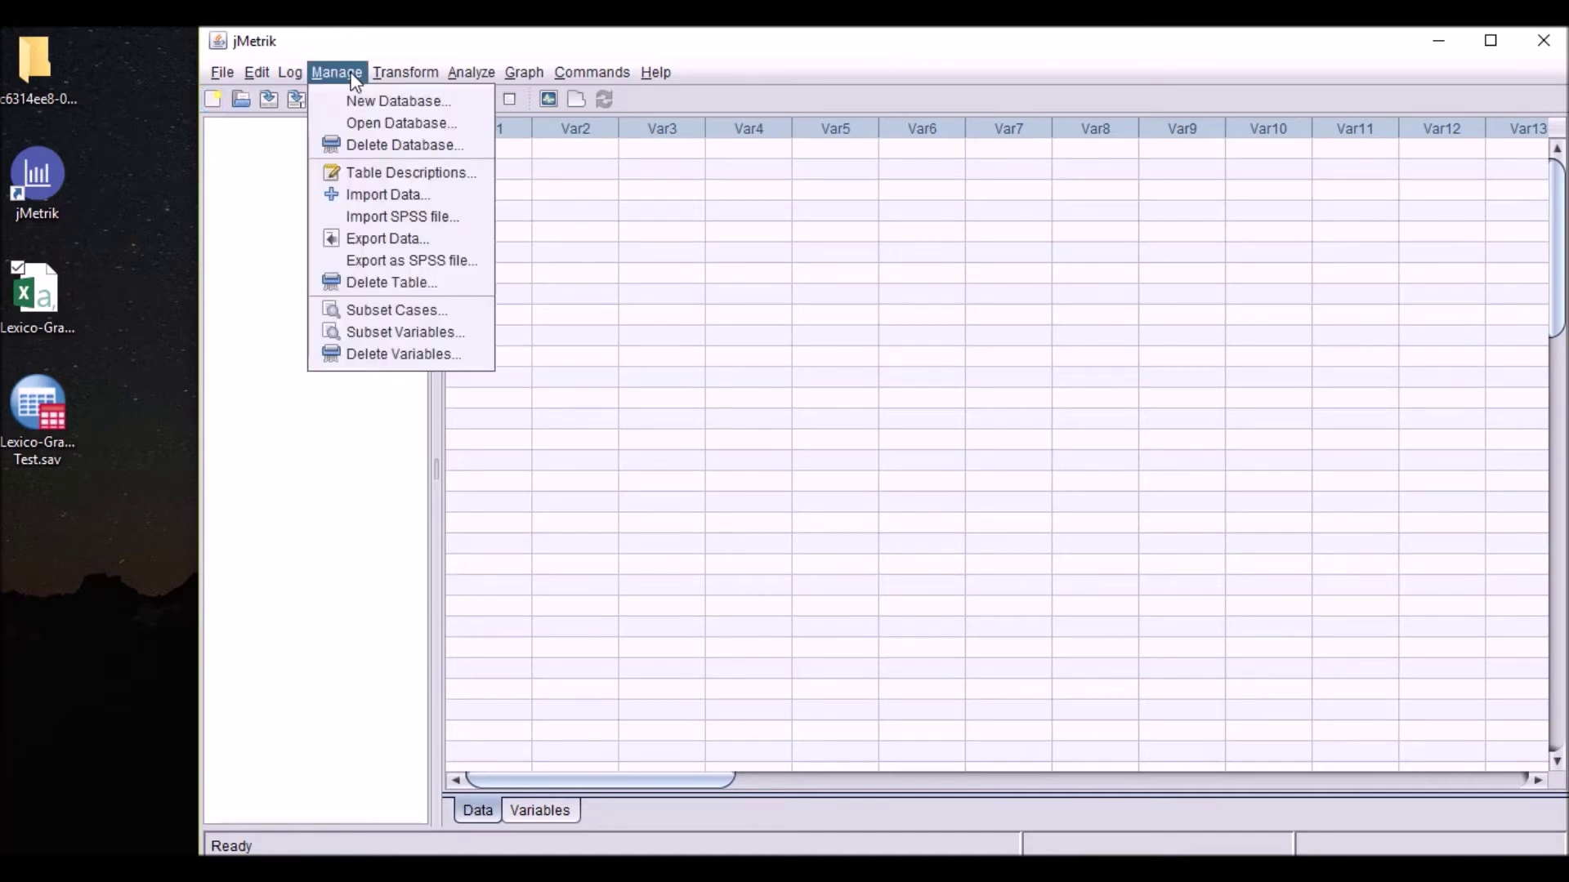
{"action": "left_click", "coordinate": [377, 124]}
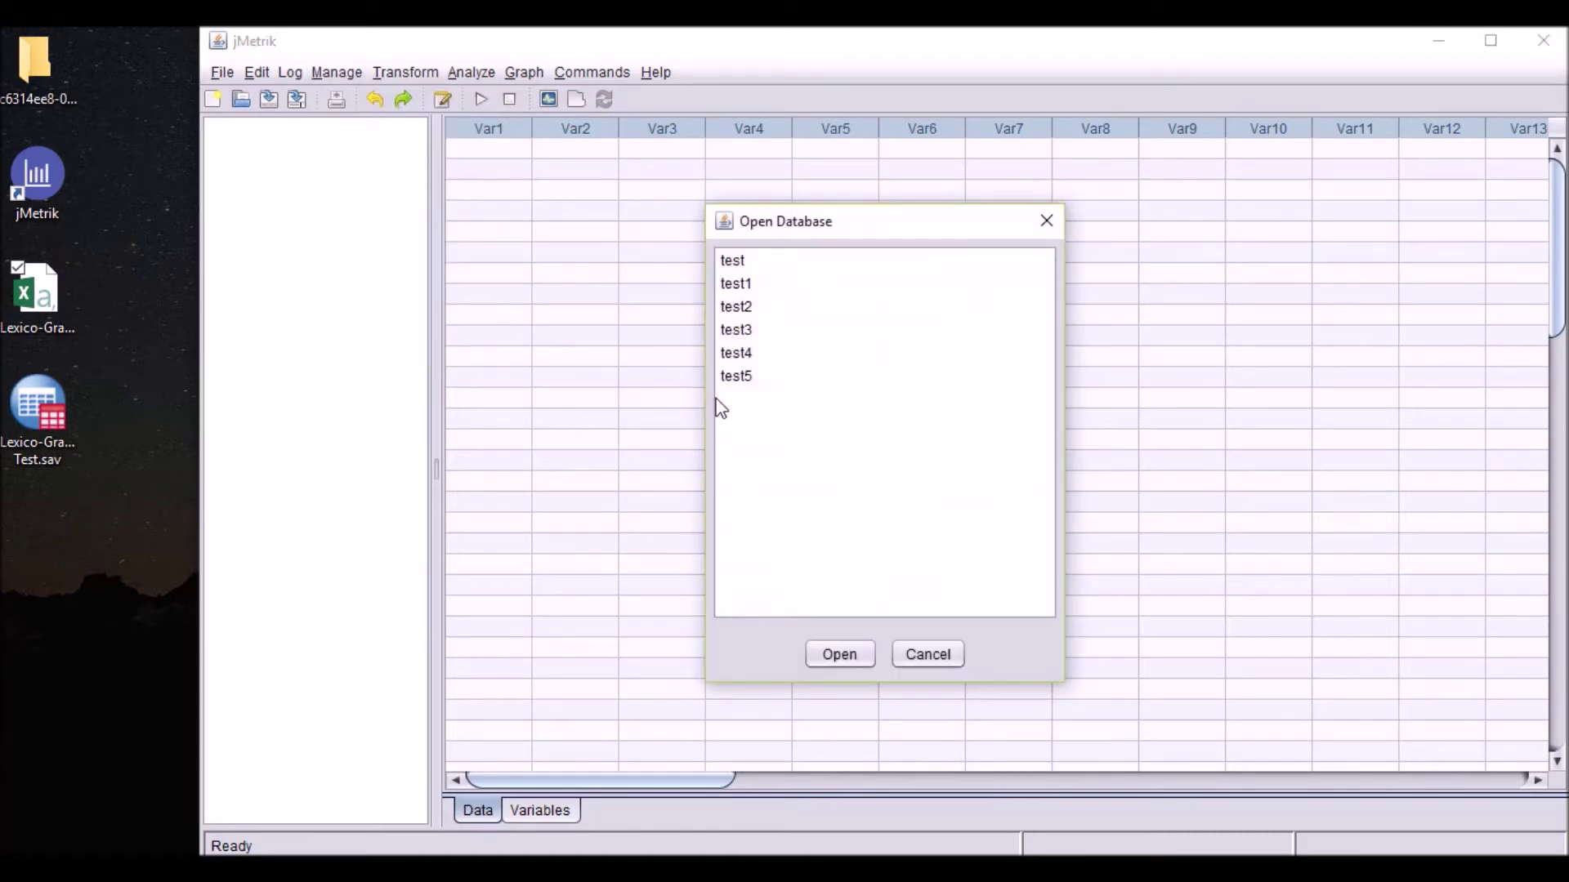
{"action": "left_click", "coordinate": [742, 381]}
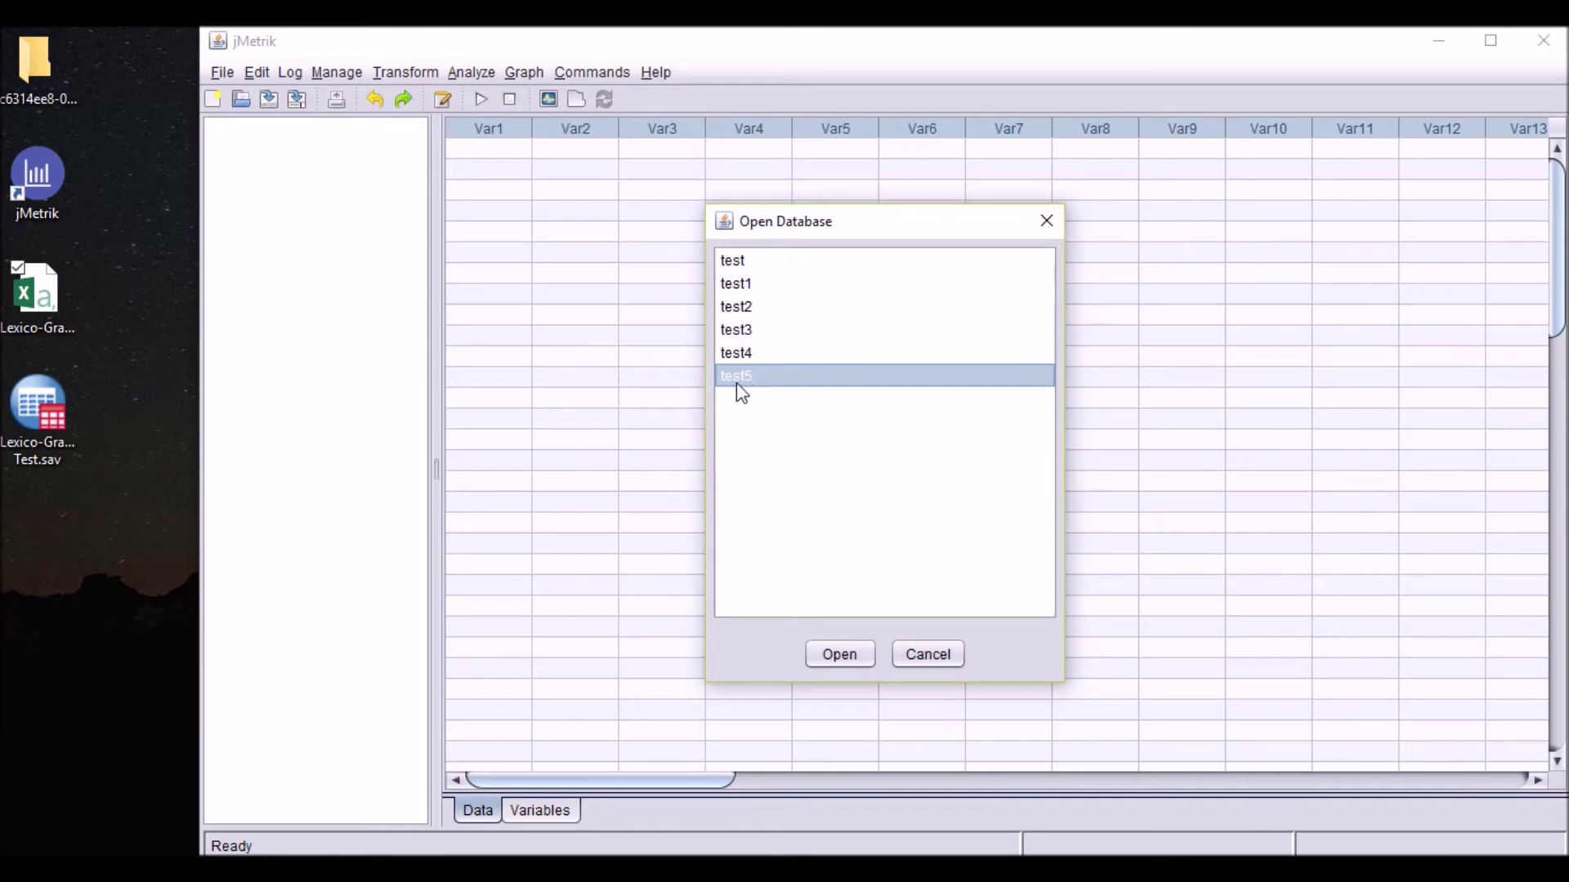
{"action": "left_click", "coordinate": [834, 656]}
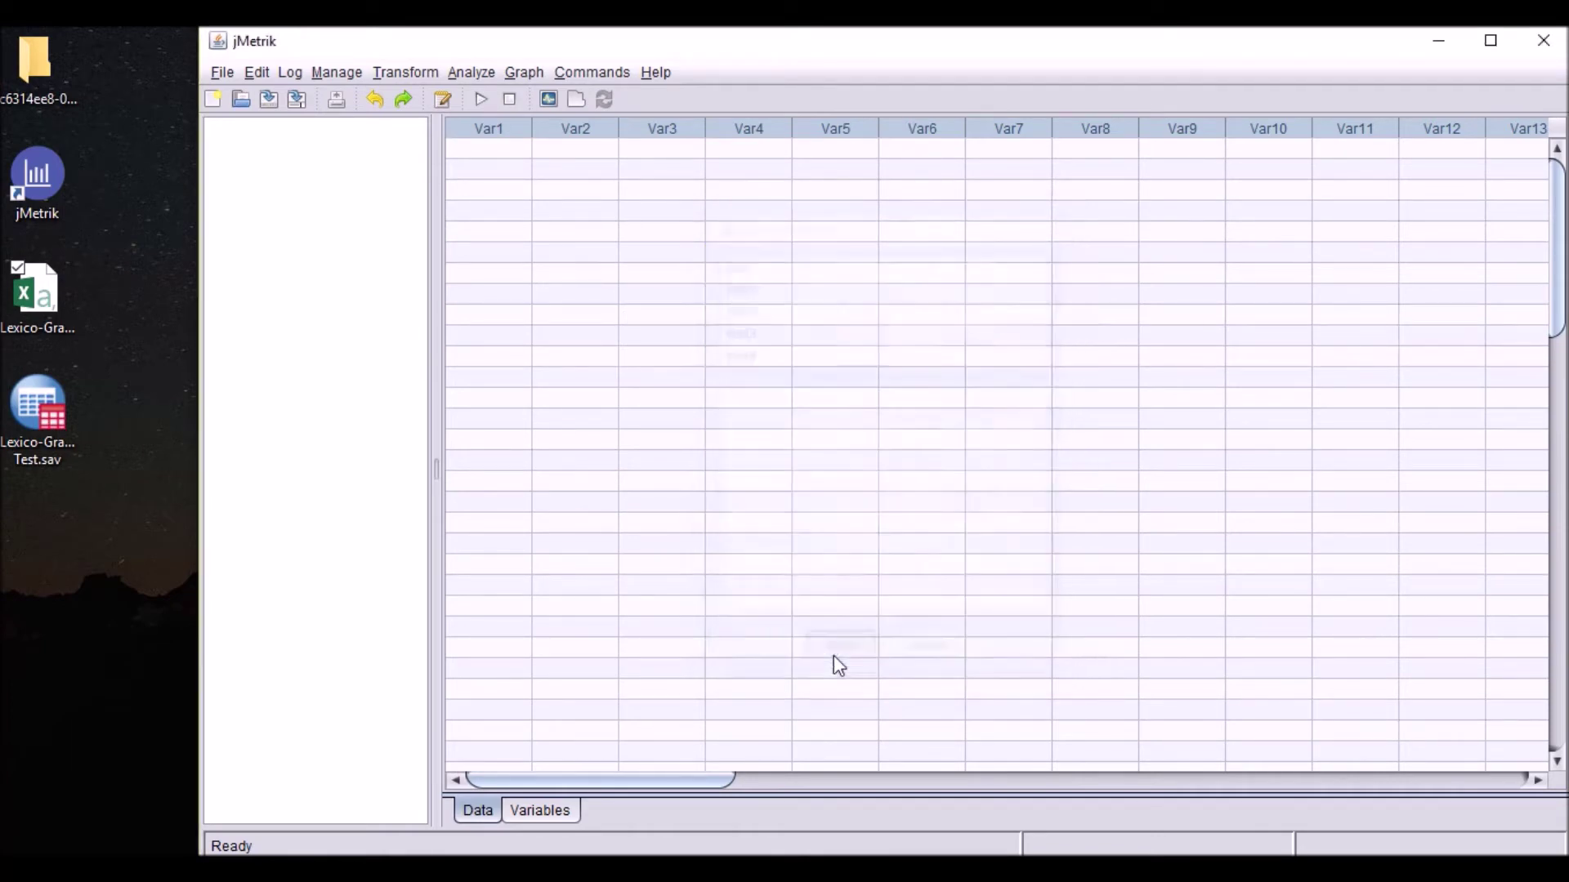
Start a data import into the open database with the table name LexicalGrammatical.
{"action": "left_click", "coordinate": [352, 75]}
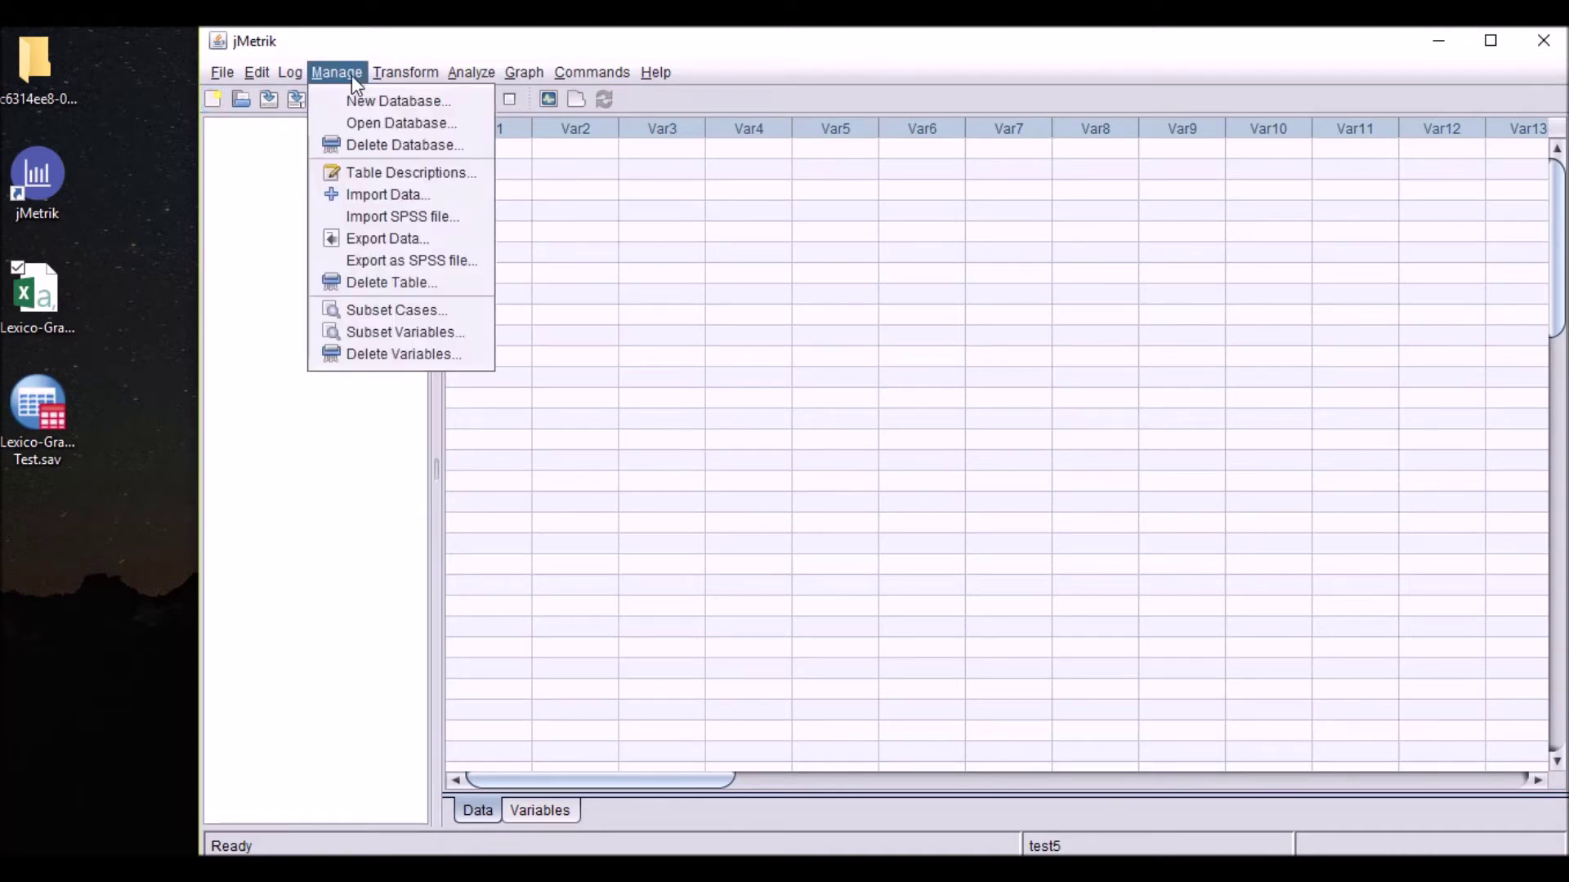
{"action": "left_click", "coordinate": [377, 196]}
{"action": "left_click_drag", "start_coordinate": [773, 319], "coordinate": [714, 259]}
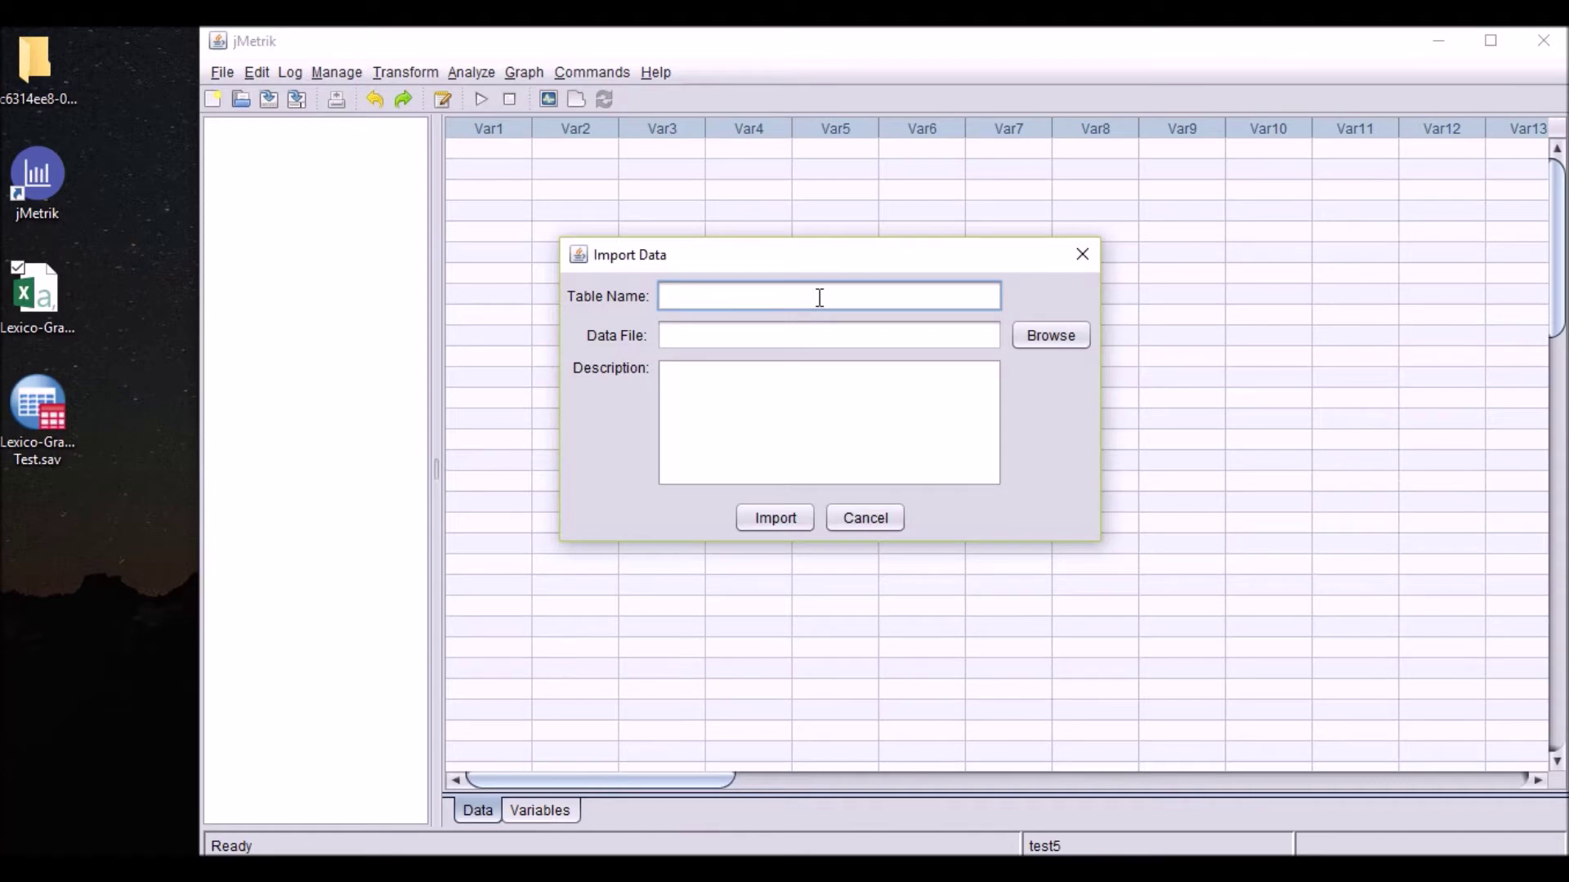
{"action": "type", "text": "LExicalGrammatical"}
{"action": "left_click", "coordinate": [683, 298]}
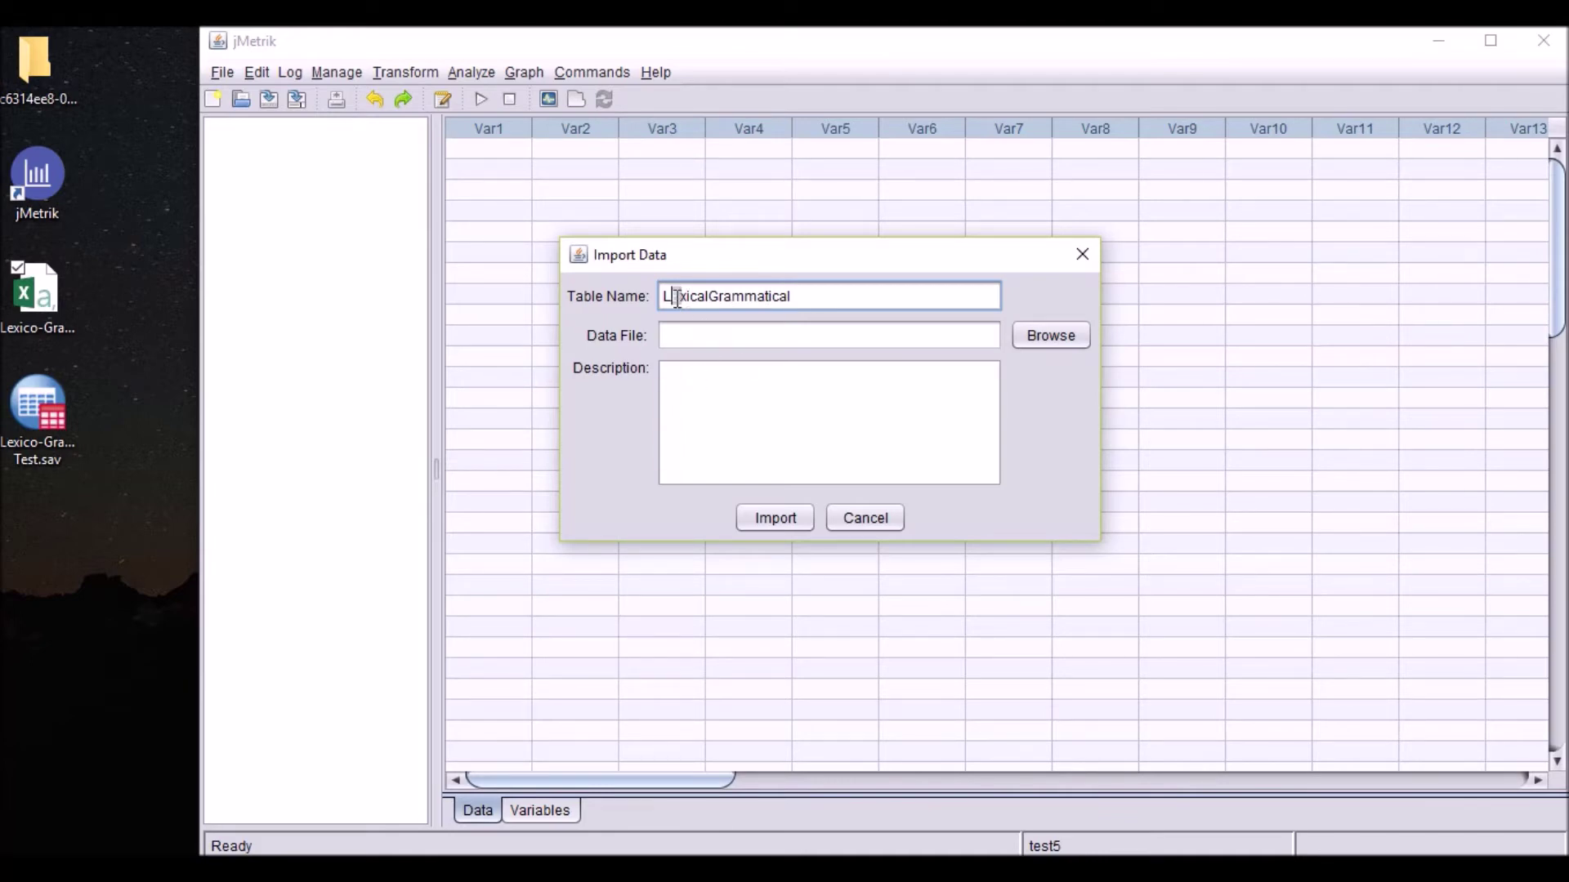
{"action": "key", "text": "BackSpace"}
{"action": "type", "text": "e"}
Import Lexico-Grammatical.csv from the Desktop as the data file, and display the imported table's data.
{"action": "left_click", "coordinate": [1047, 337]}
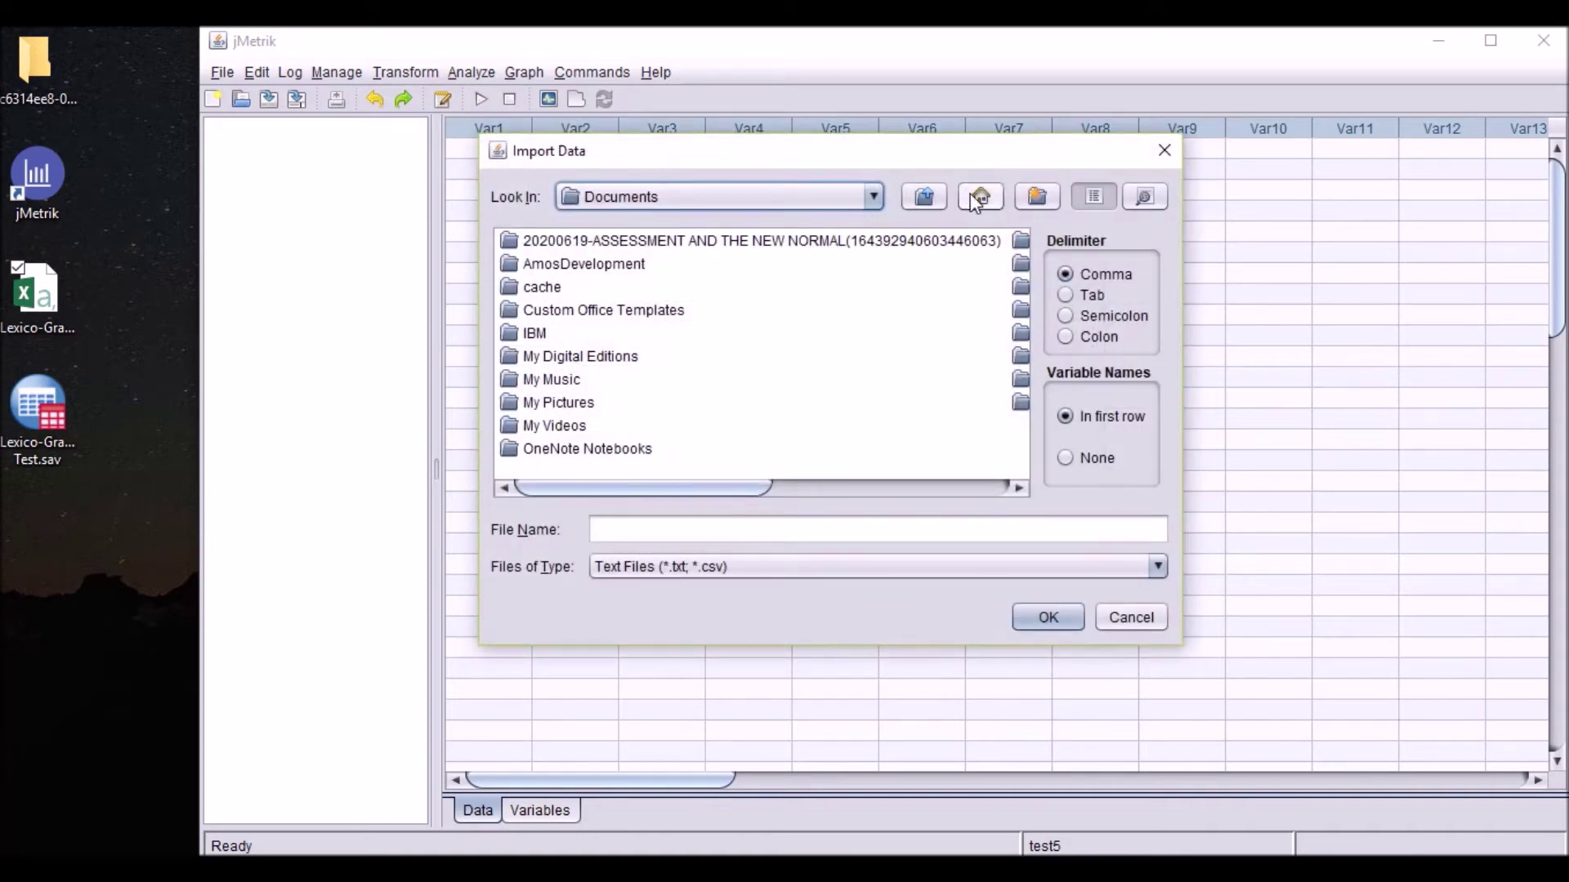
{"action": "left_click", "coordinate": [976, 200]}
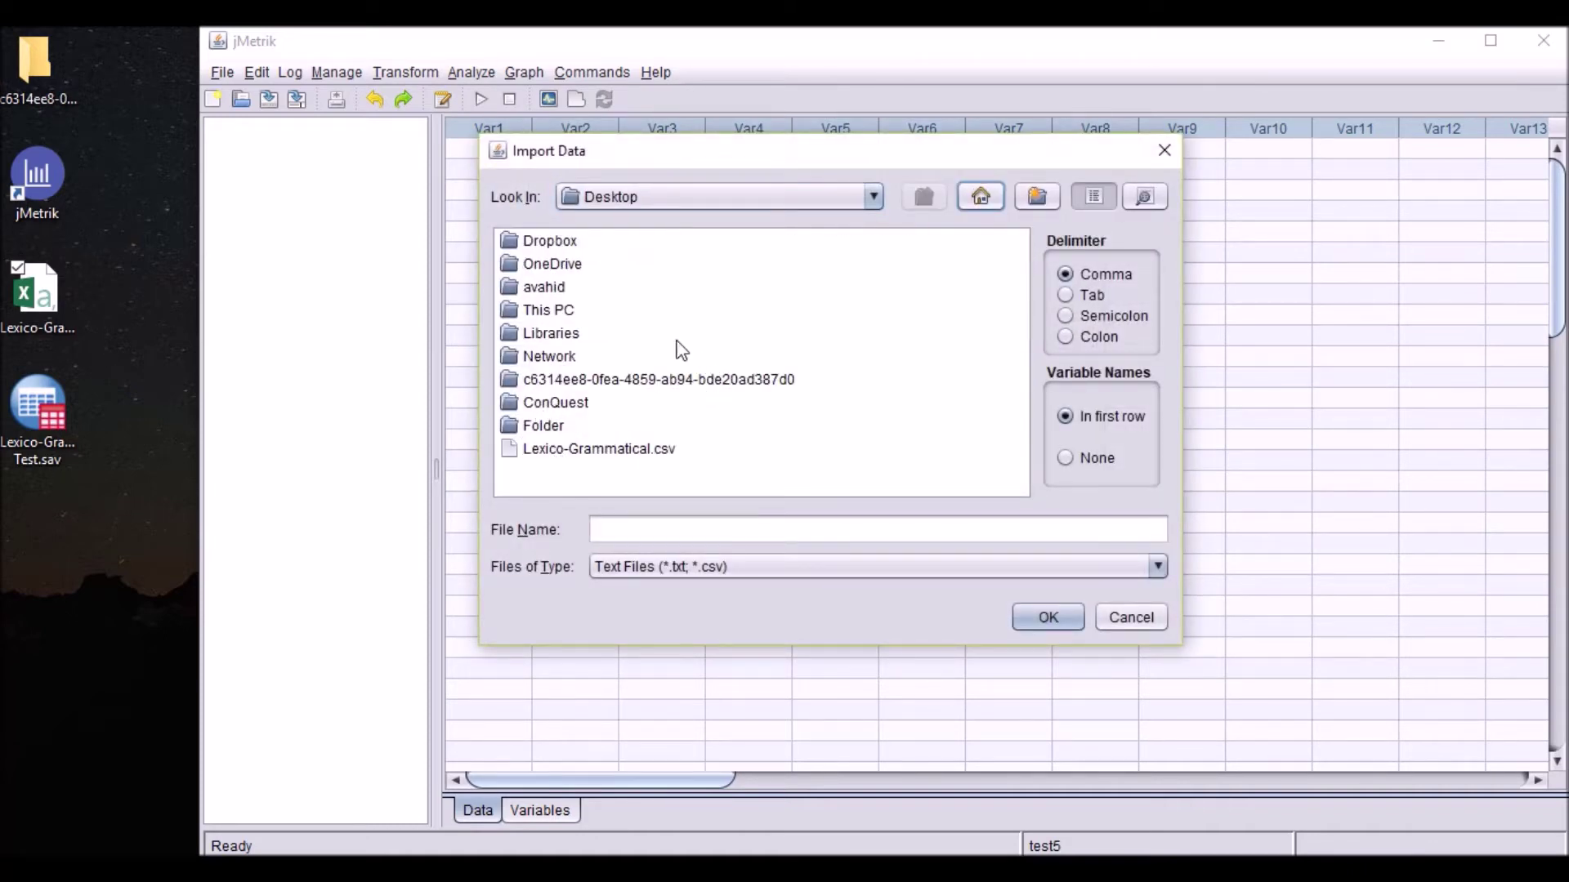
{"action": "left_click", "coordinate": [584, 459]}
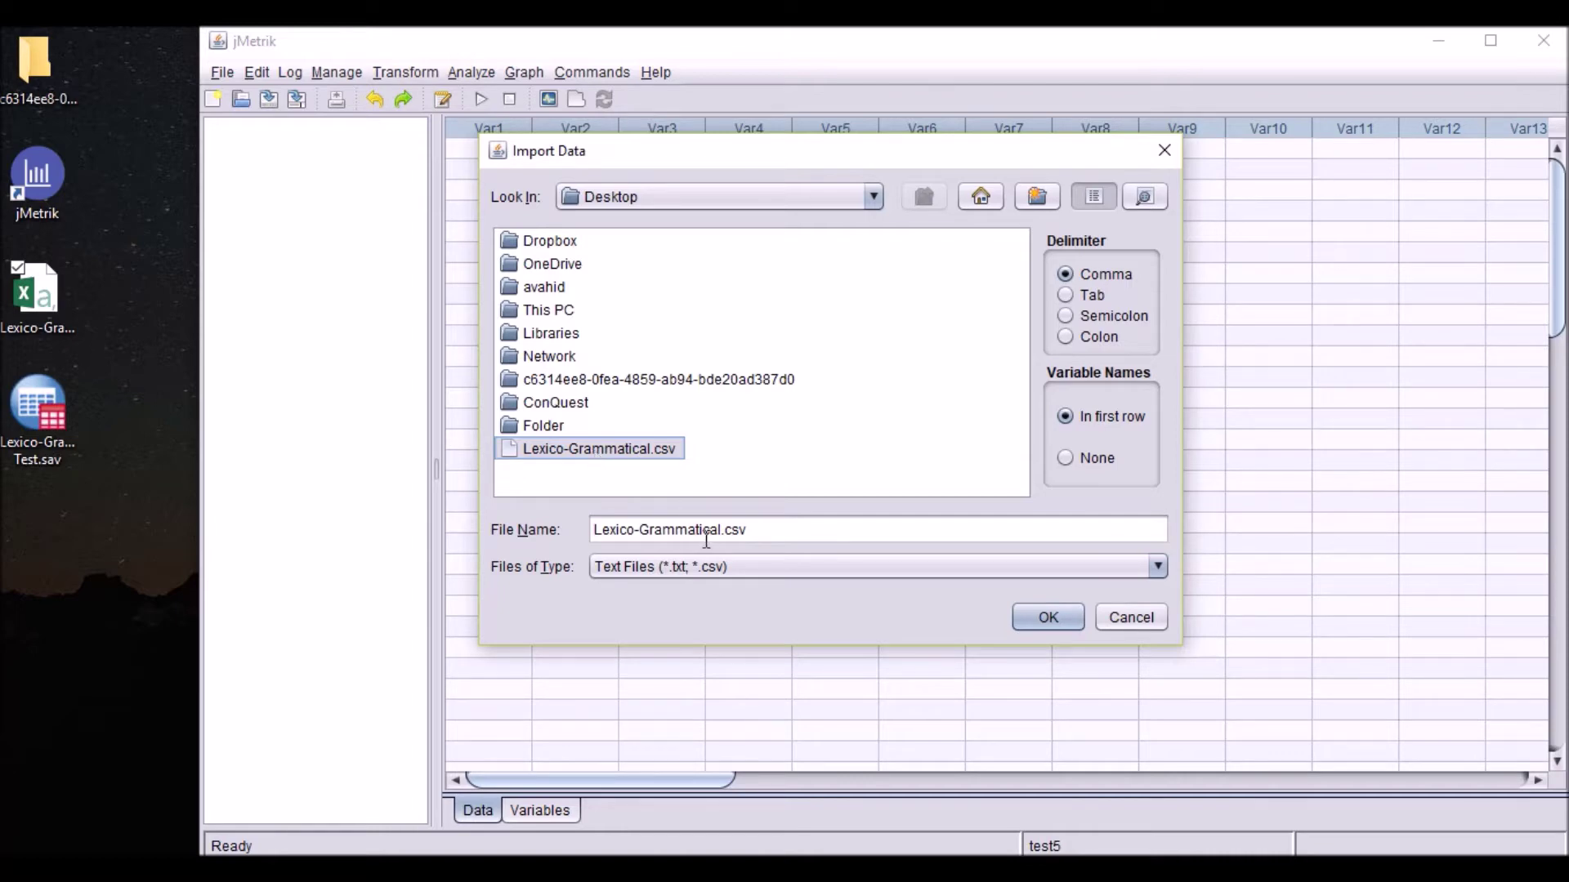
{"action": "left_click", "coordinate": [1049, 617]}
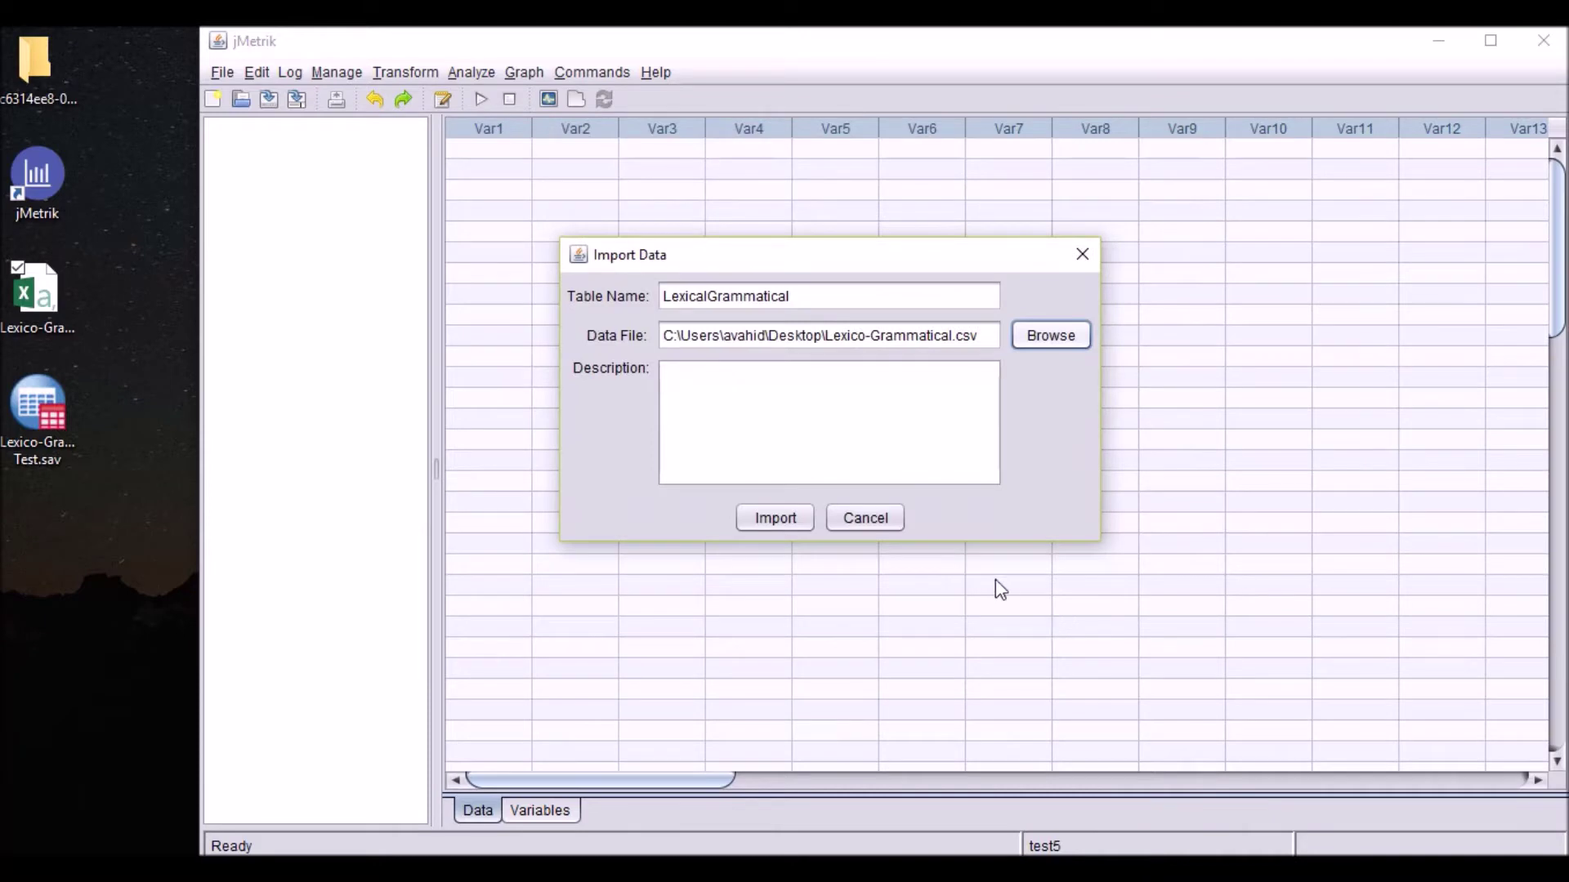
{"action": "left_click", "coordinate": [789, 521]}
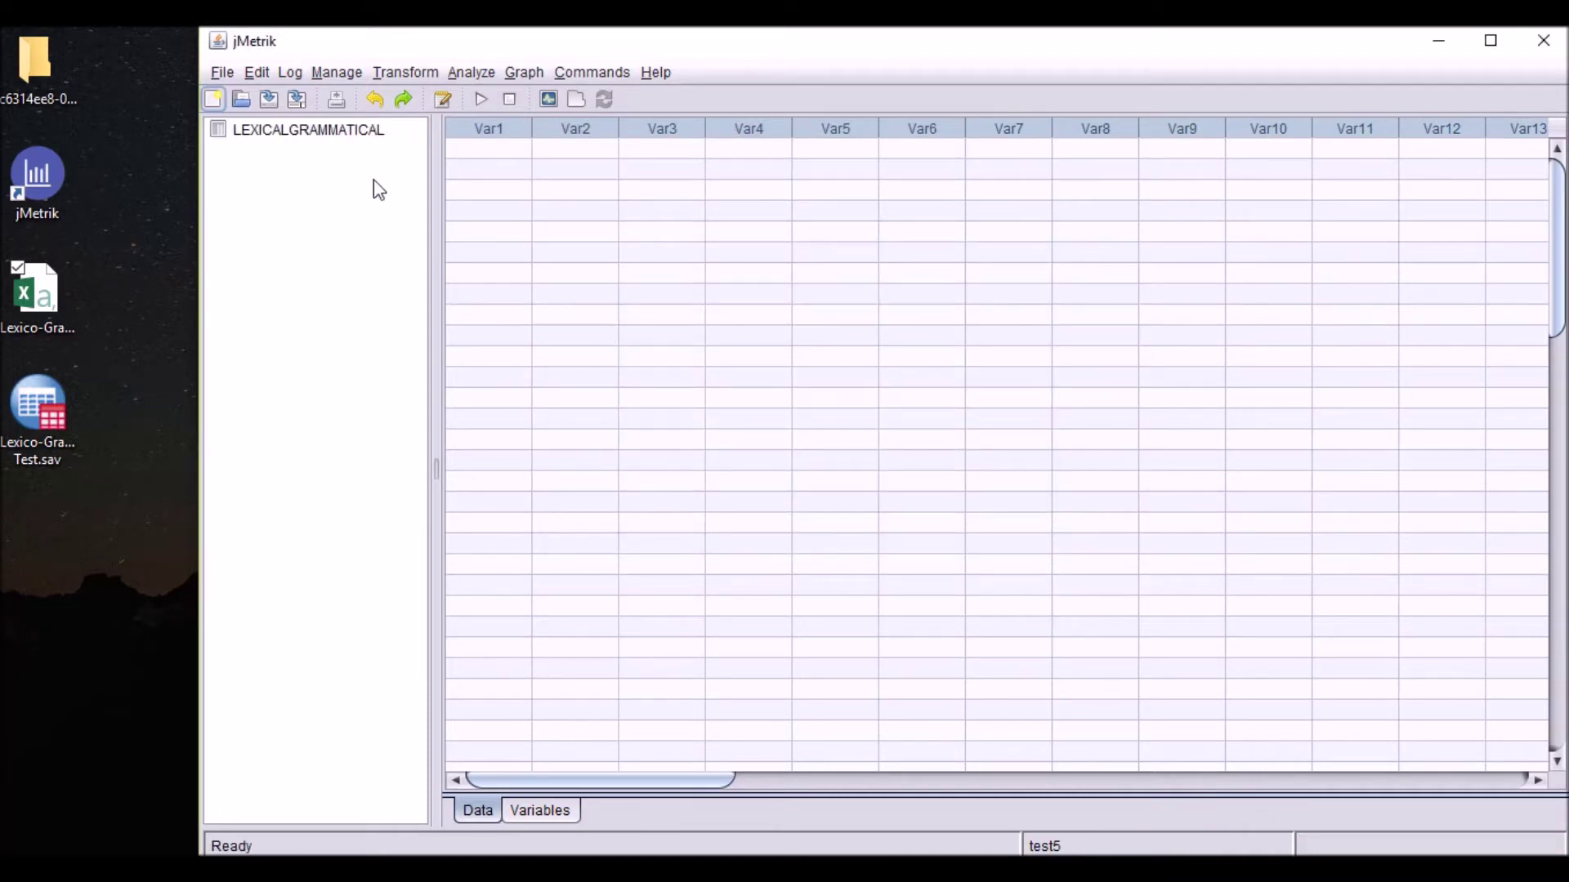
{"action": "left_click", "coordinate": [261, 142]}
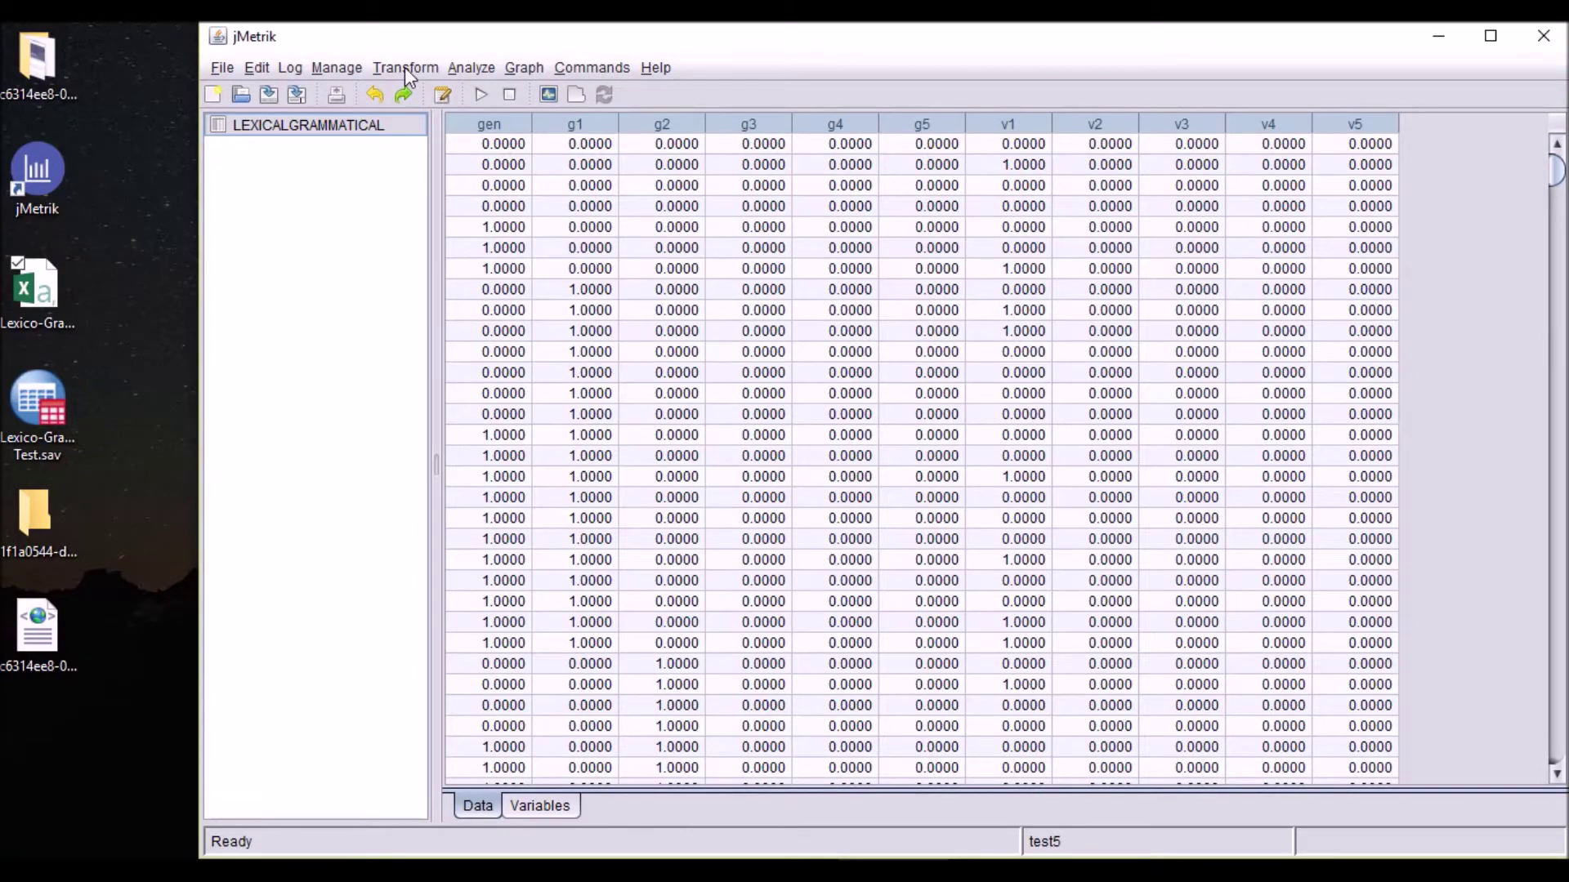
In Advanced Item Scoring for the imported table, assign score 0 to option 0 and score 1 to option 1.
{"action": "left_click", "coordinate": [404, 67]}
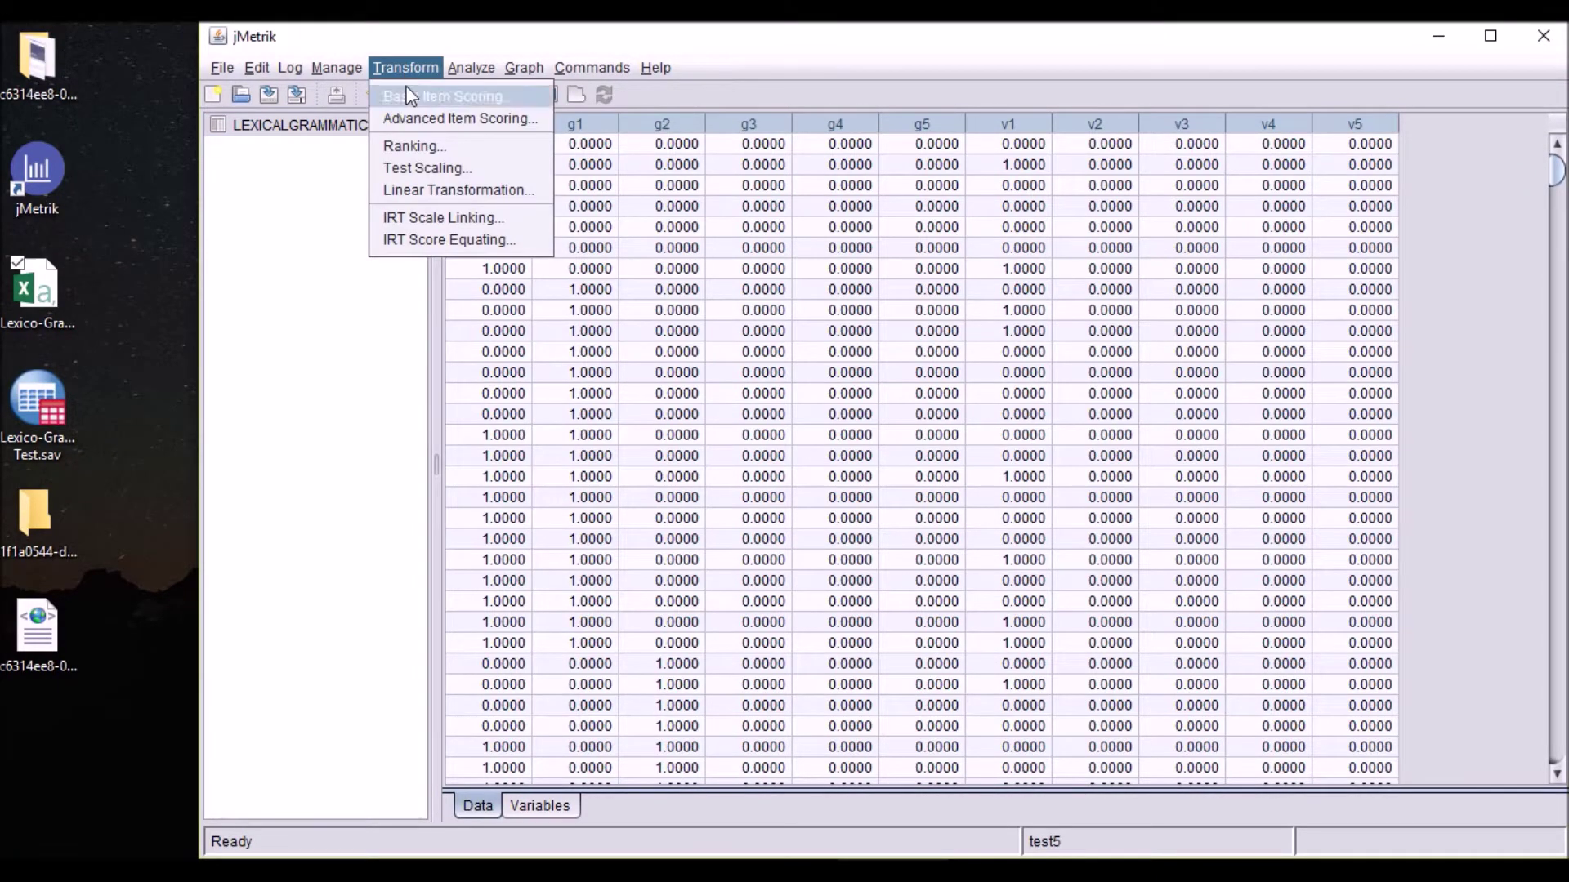
{"action": "left_click", "coordinate": [420, 120]}
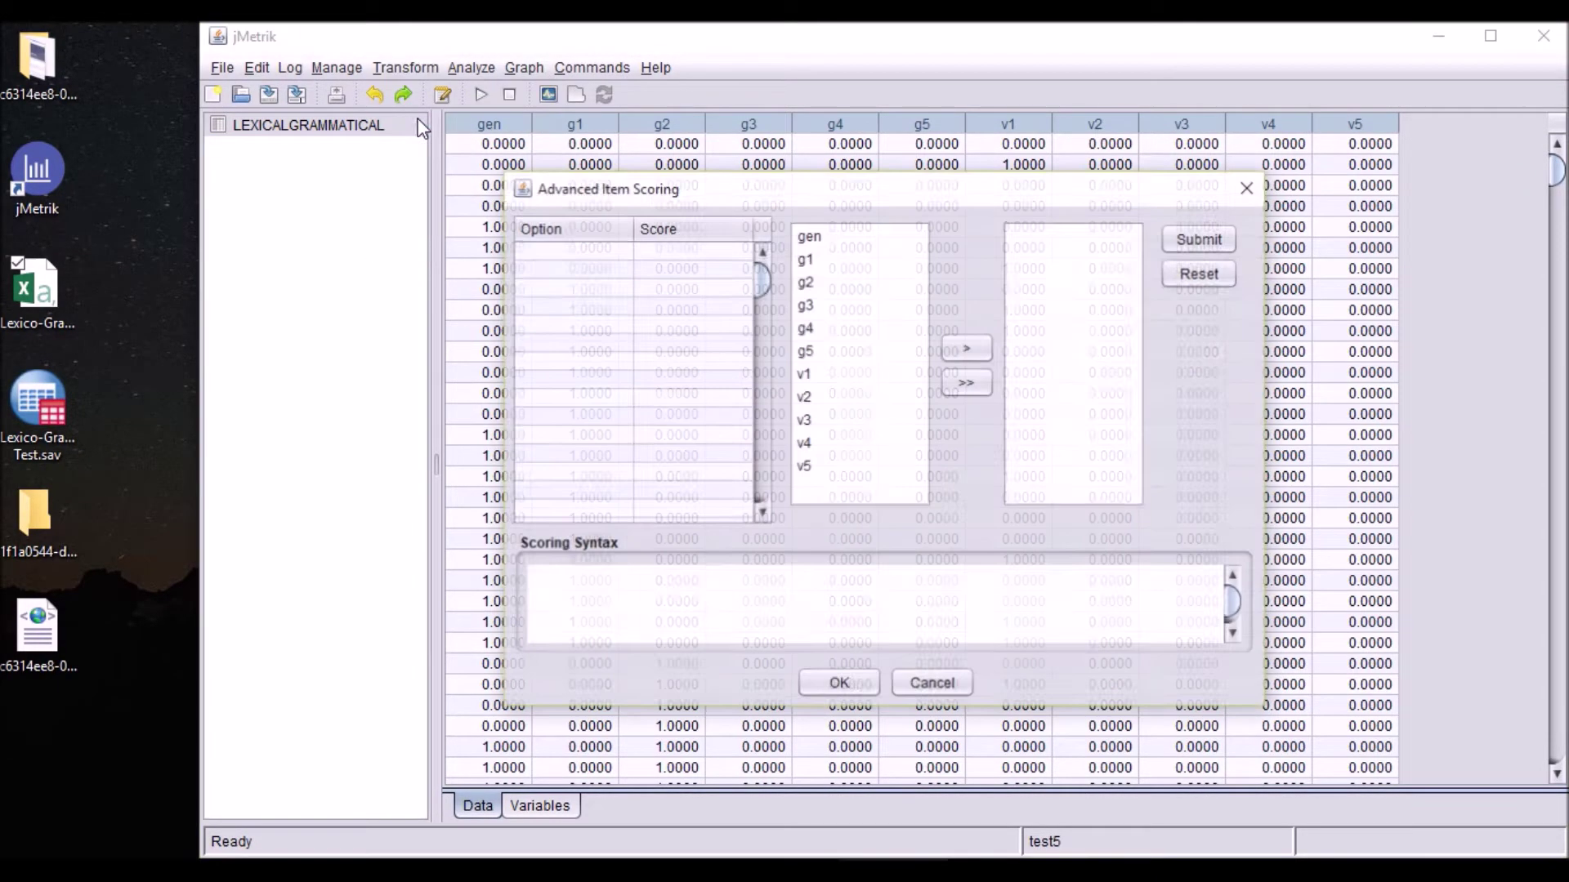
{"action": "left_click_drag", "start_coordinate": [870, 187], "coordinate": [845, 206]}
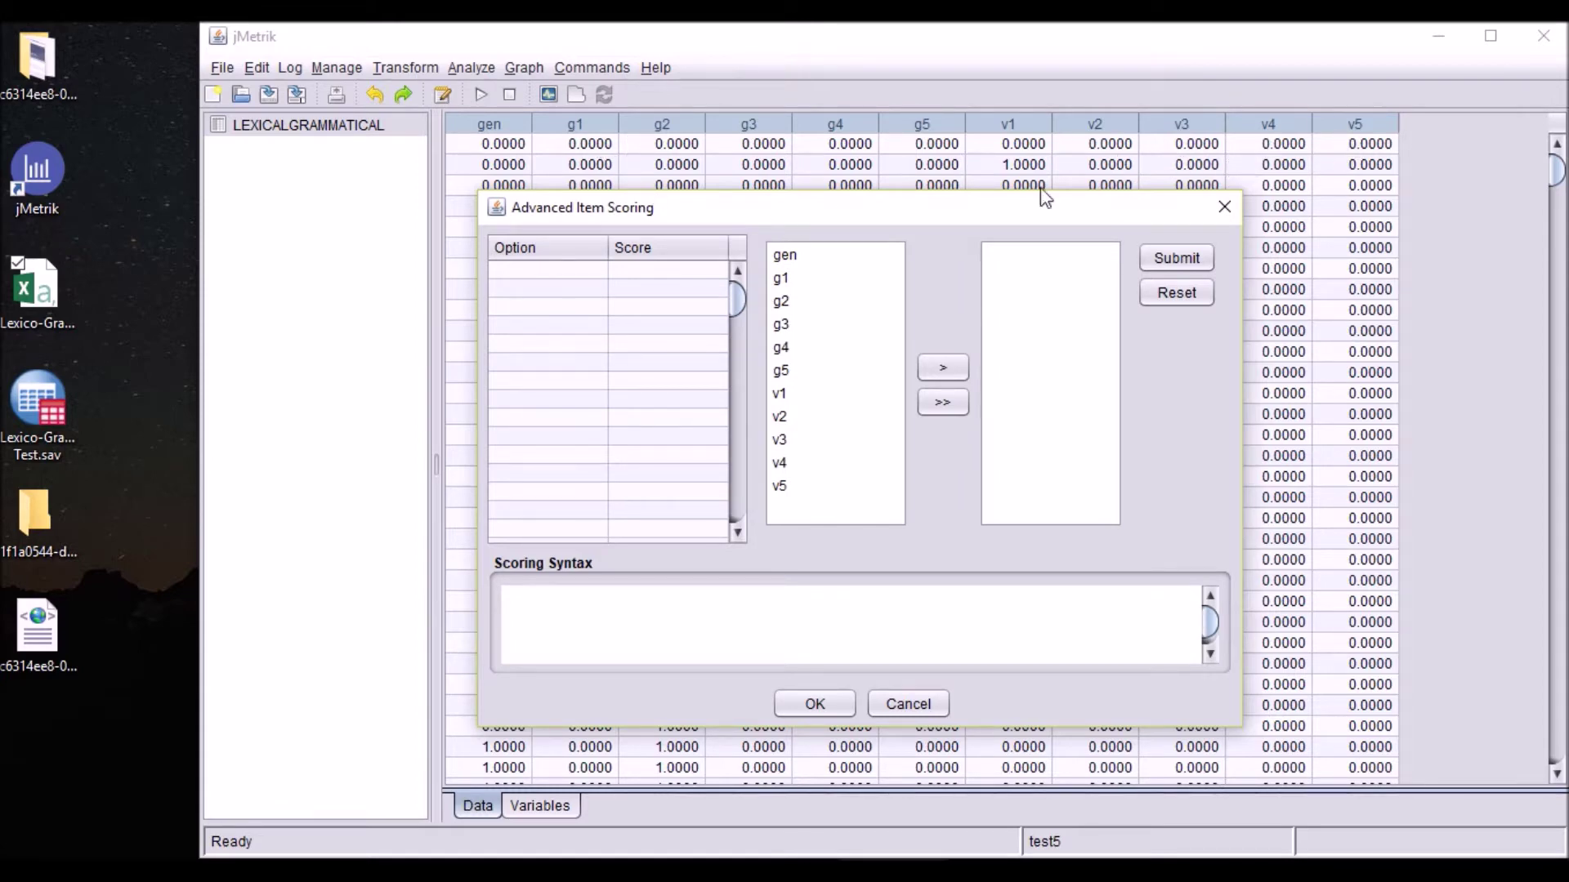
{"action": "left_click_drag", "start_coordinate": [1025, 209], "coordinate": [1091, 206]}
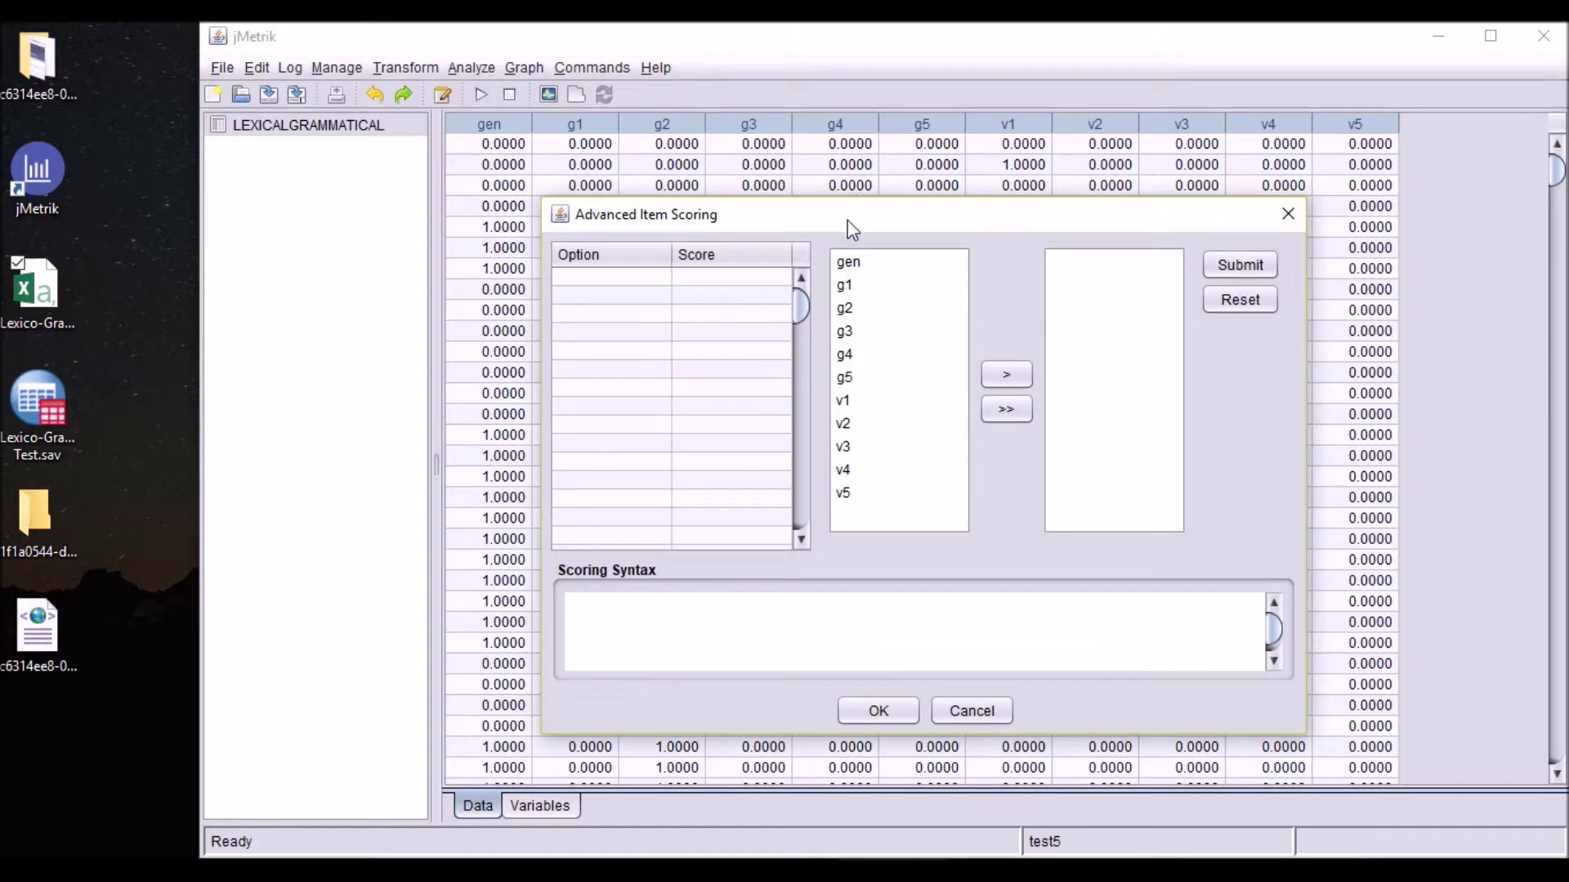
{"action": "left_click_drag", "start_coordinate": [846, 219], "coordinate": [835, 223]}
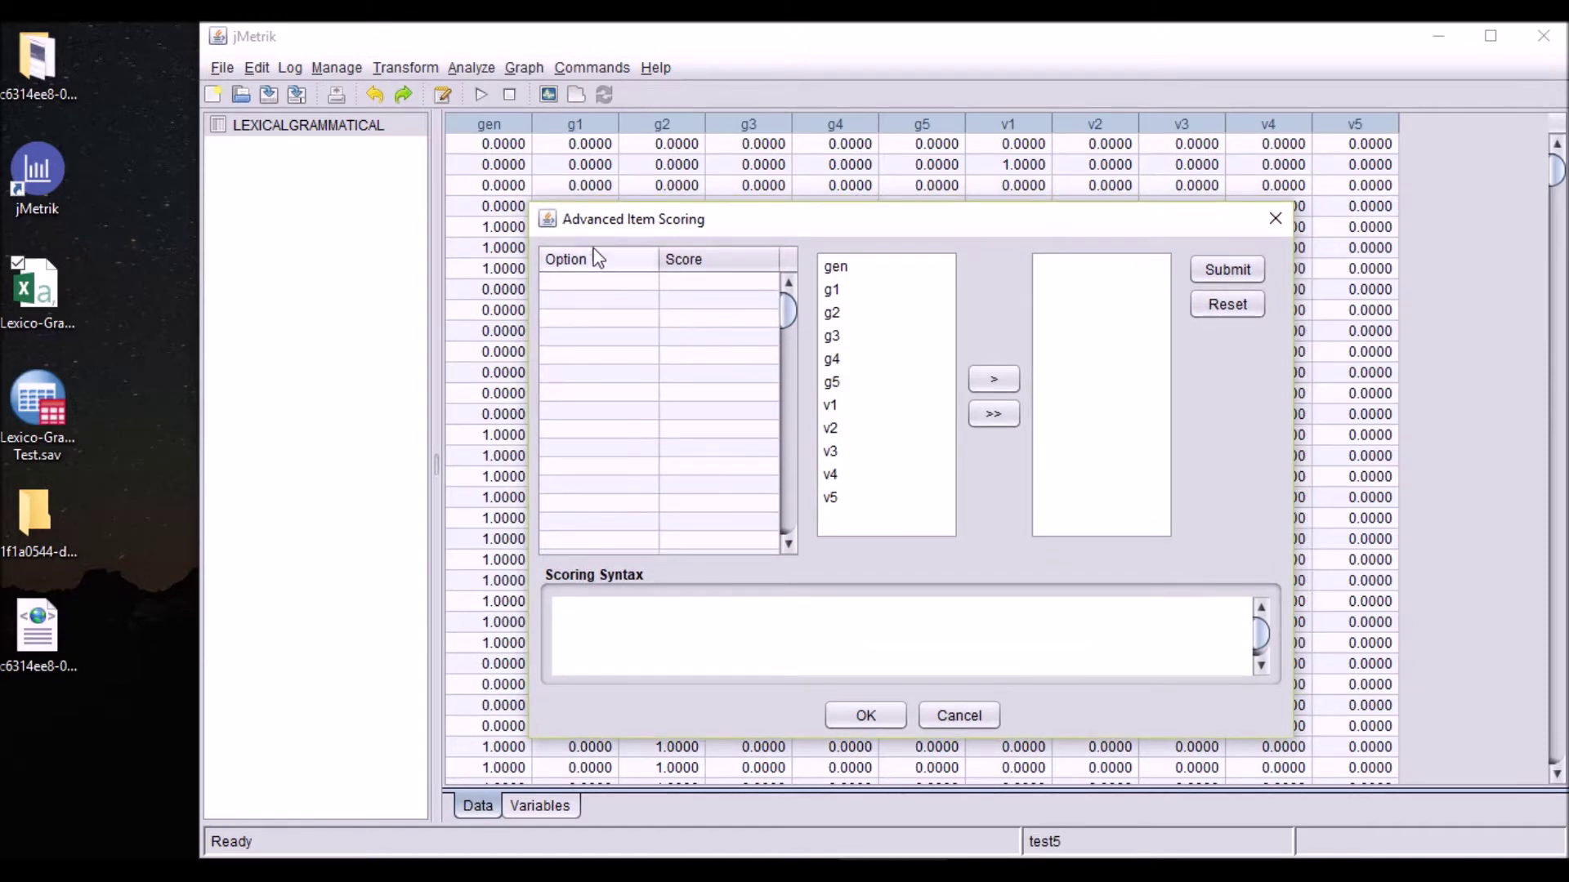
{"action": "double_click", "coordinate": [616, 280]}
{"action": "type", "text": "0"}
{"action": "double_click", "coordinate": [735, 282]}
{"action": "type", "text": "0"}
{"action": "double_click", "coordinate": [564, 301]}
{"action": "type", "text": "1"}
{"action": "double_click", "coordinate": [697, 303]}
{"action": "type", "text": "1"}
{"action": "double_click", "coordinate": [708, 320]}
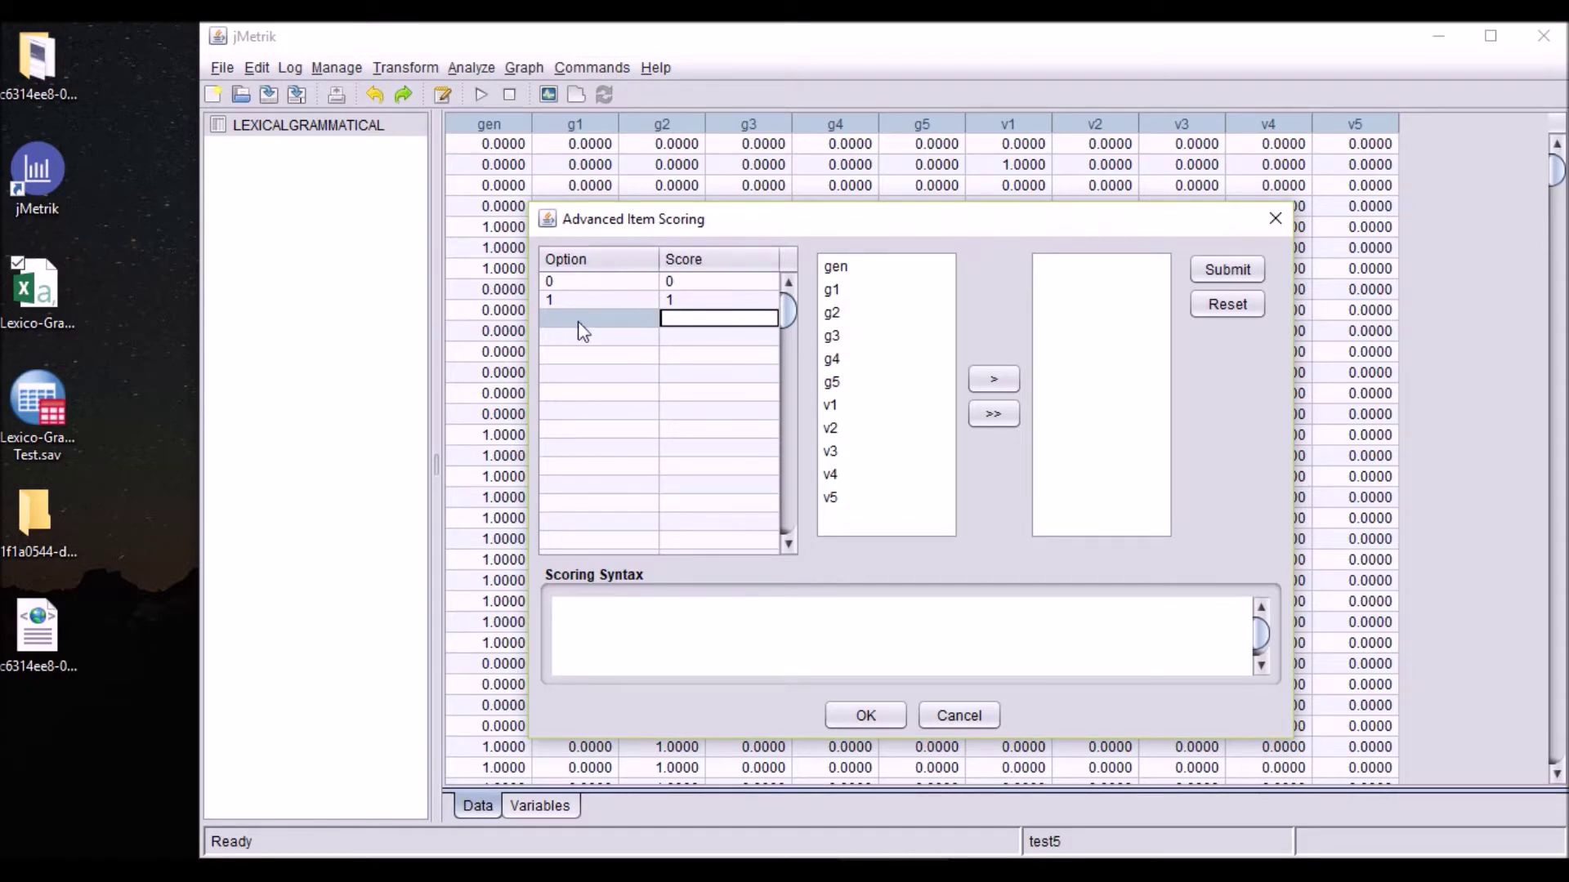
Apply the scoring to items g1 to g5 and v1 to v5, leaving out gen, and run the scoring syntax.
{"action": "left_click", "coordinate": [991, 417]}
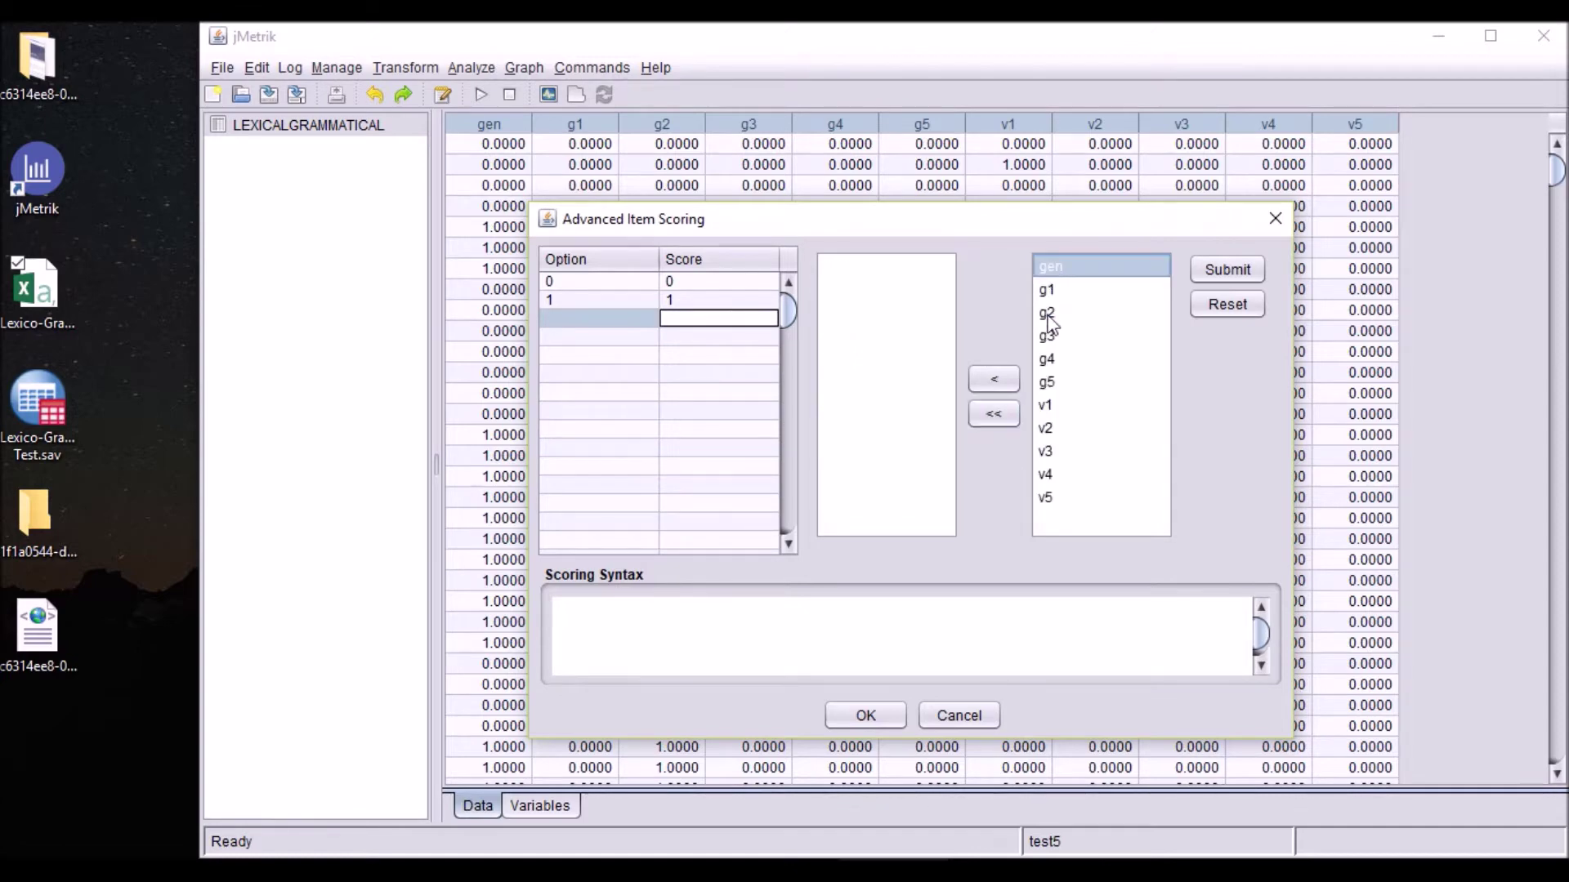
{"action": "left_click", "coordinate": [994, 379]}
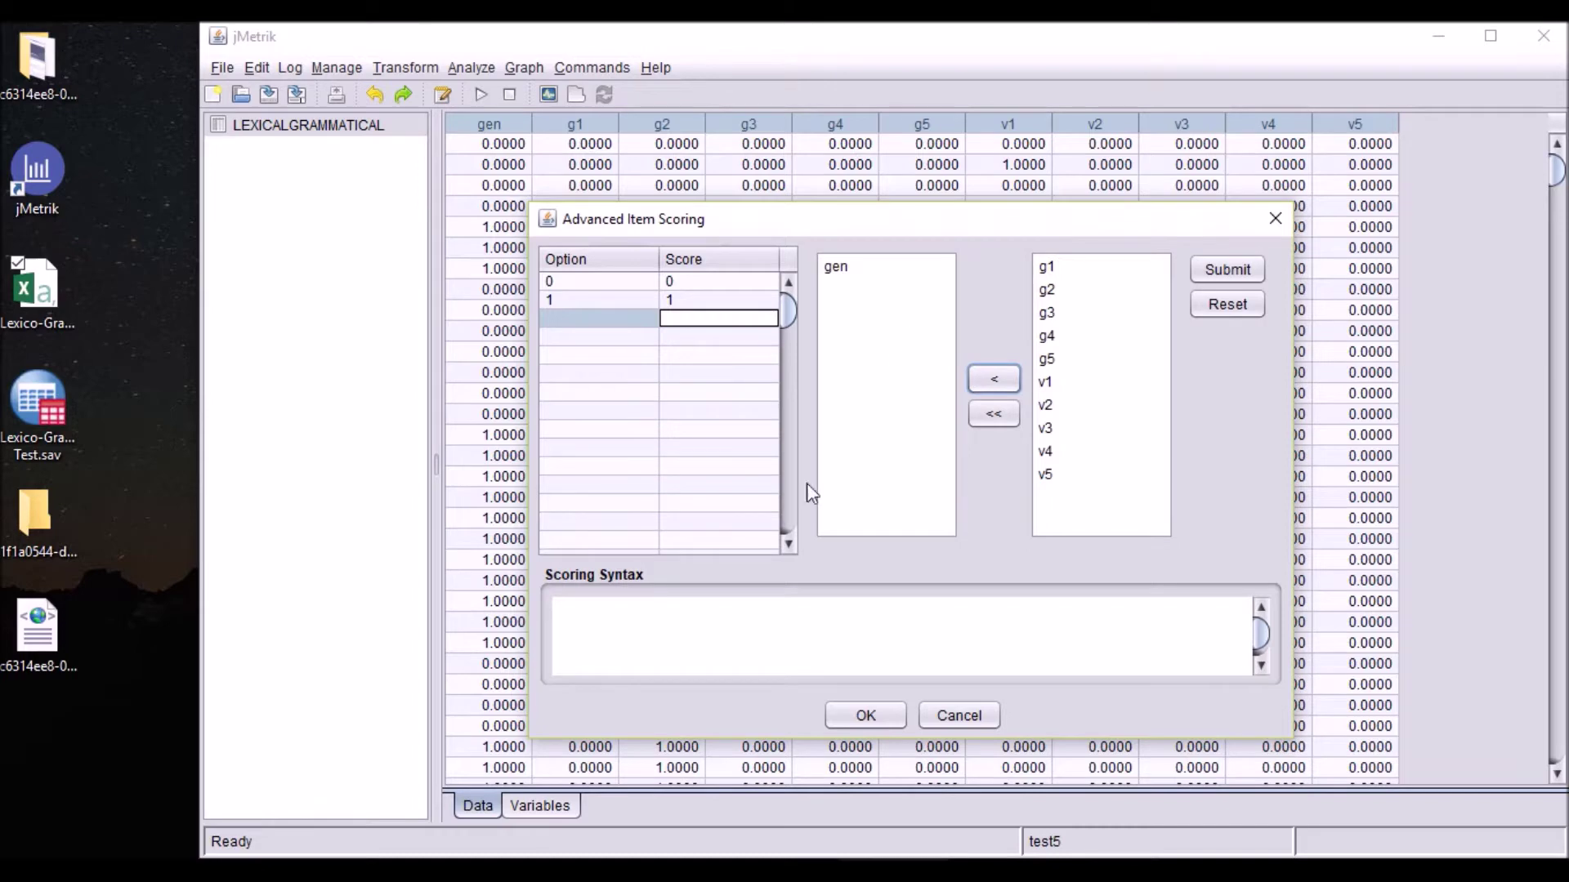
{"action": "left_click", "coordinate": [1225, 276]}
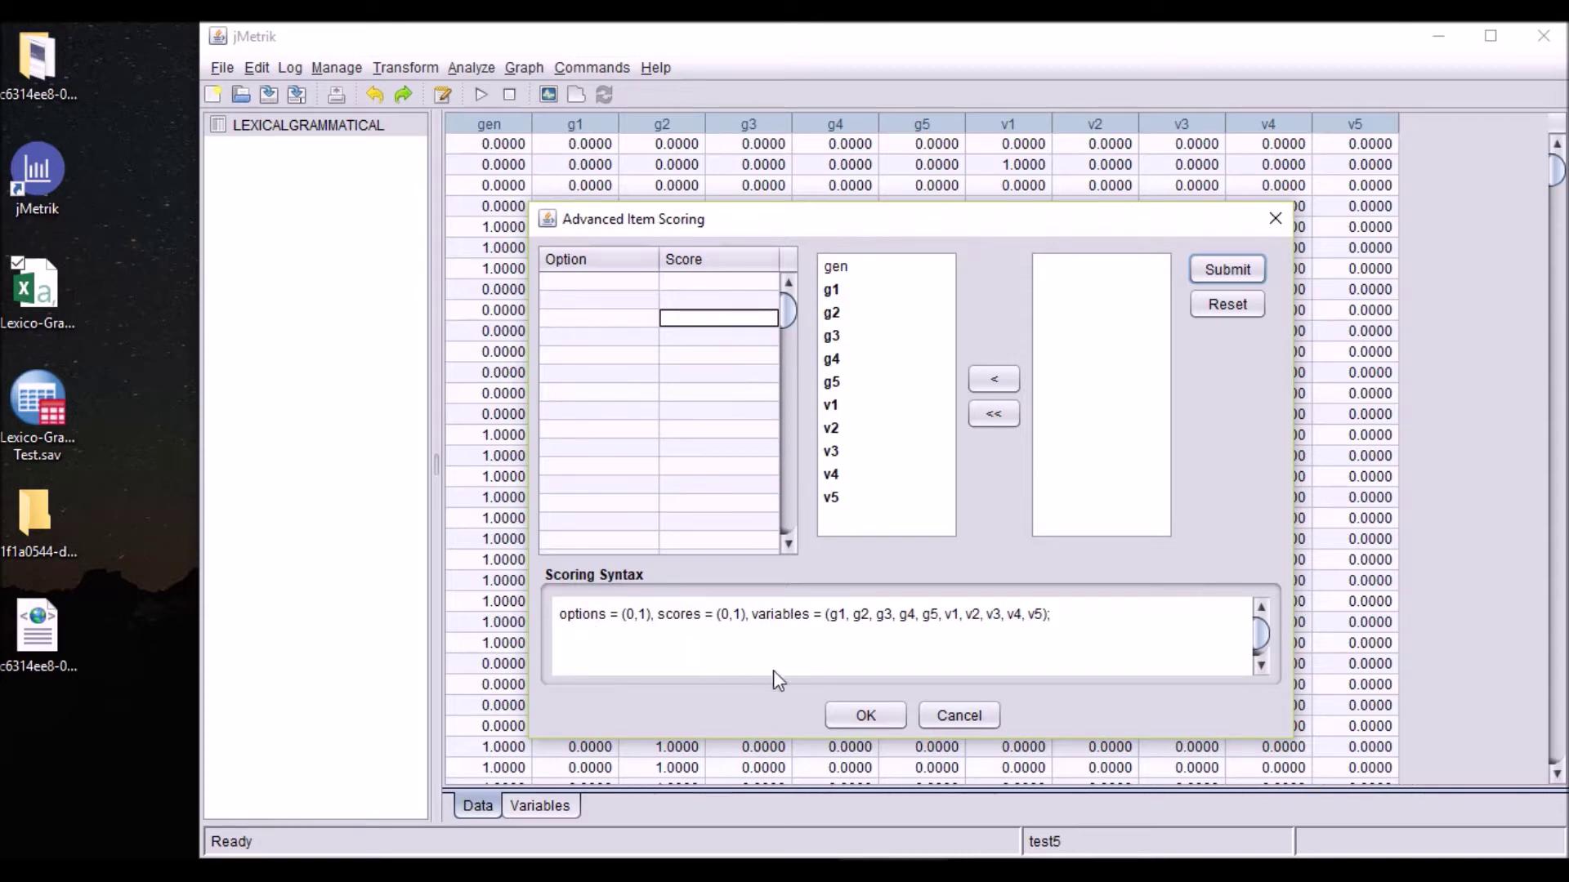
{"action": "left_click", "coordinate": [854, 716]}
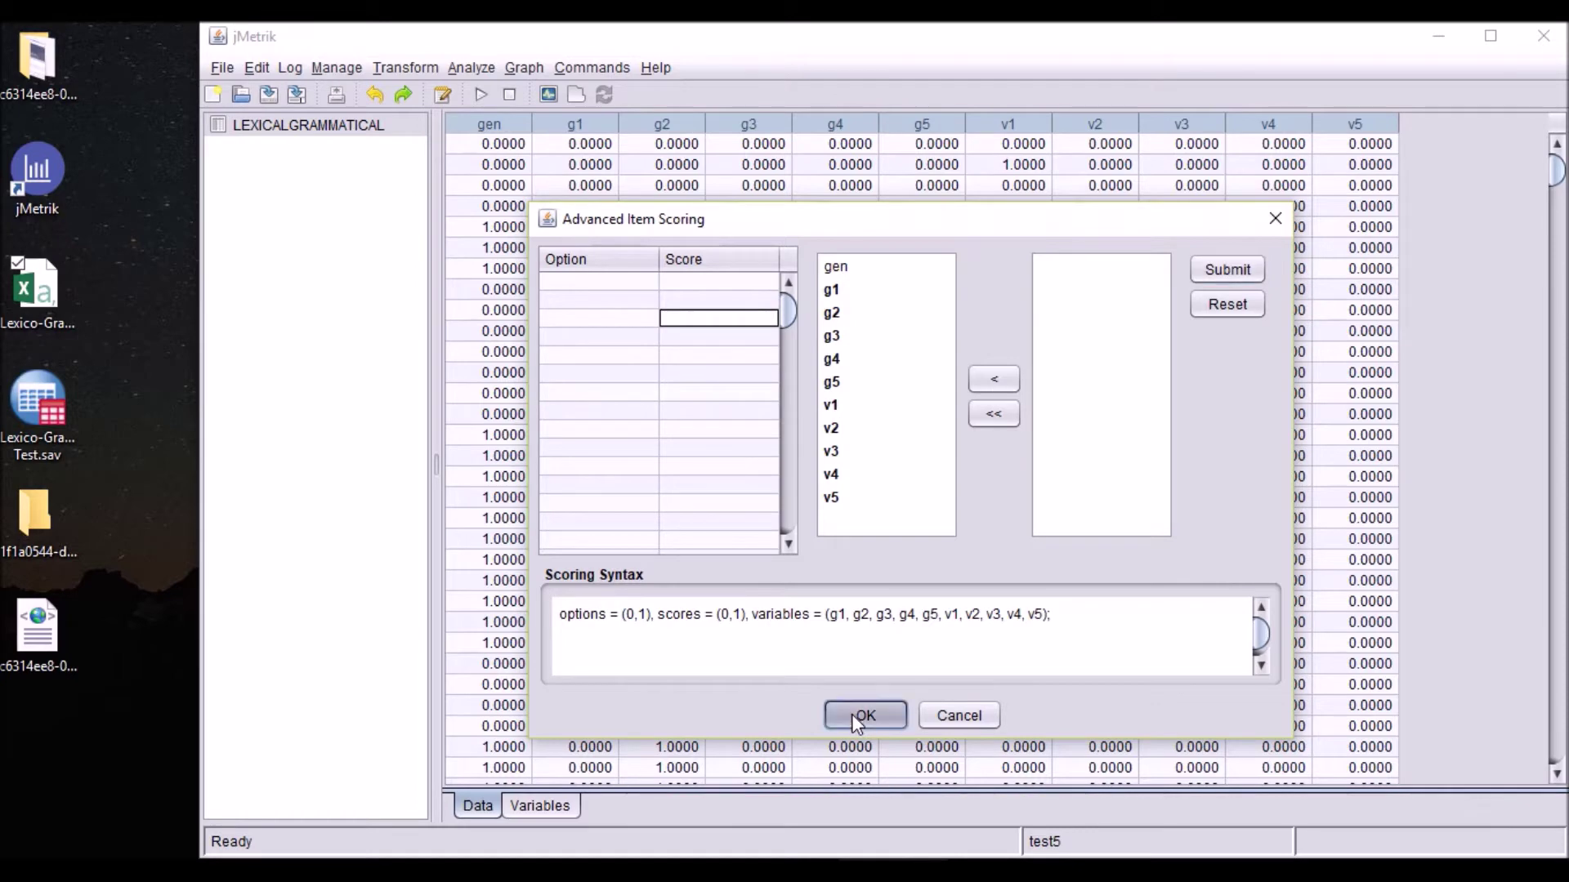
Display the table's variables and refresh the data view to examine each item's type and scoring.
{"action": "left_click", "coordinate": [547, 807]}
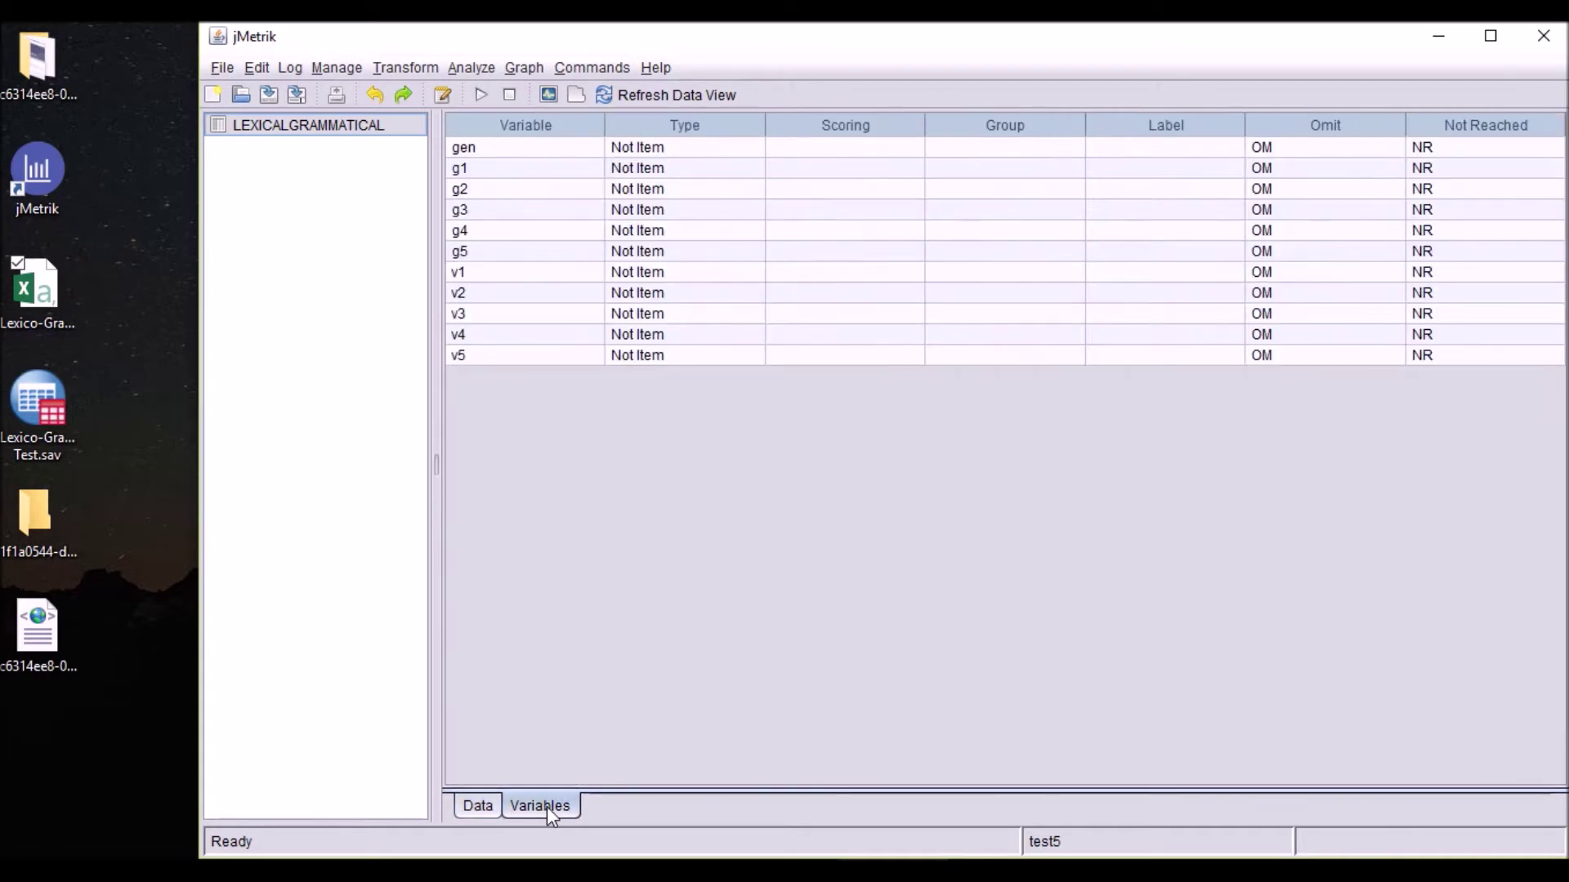
{"action": "left_click", "coordinate": [643, 96]}
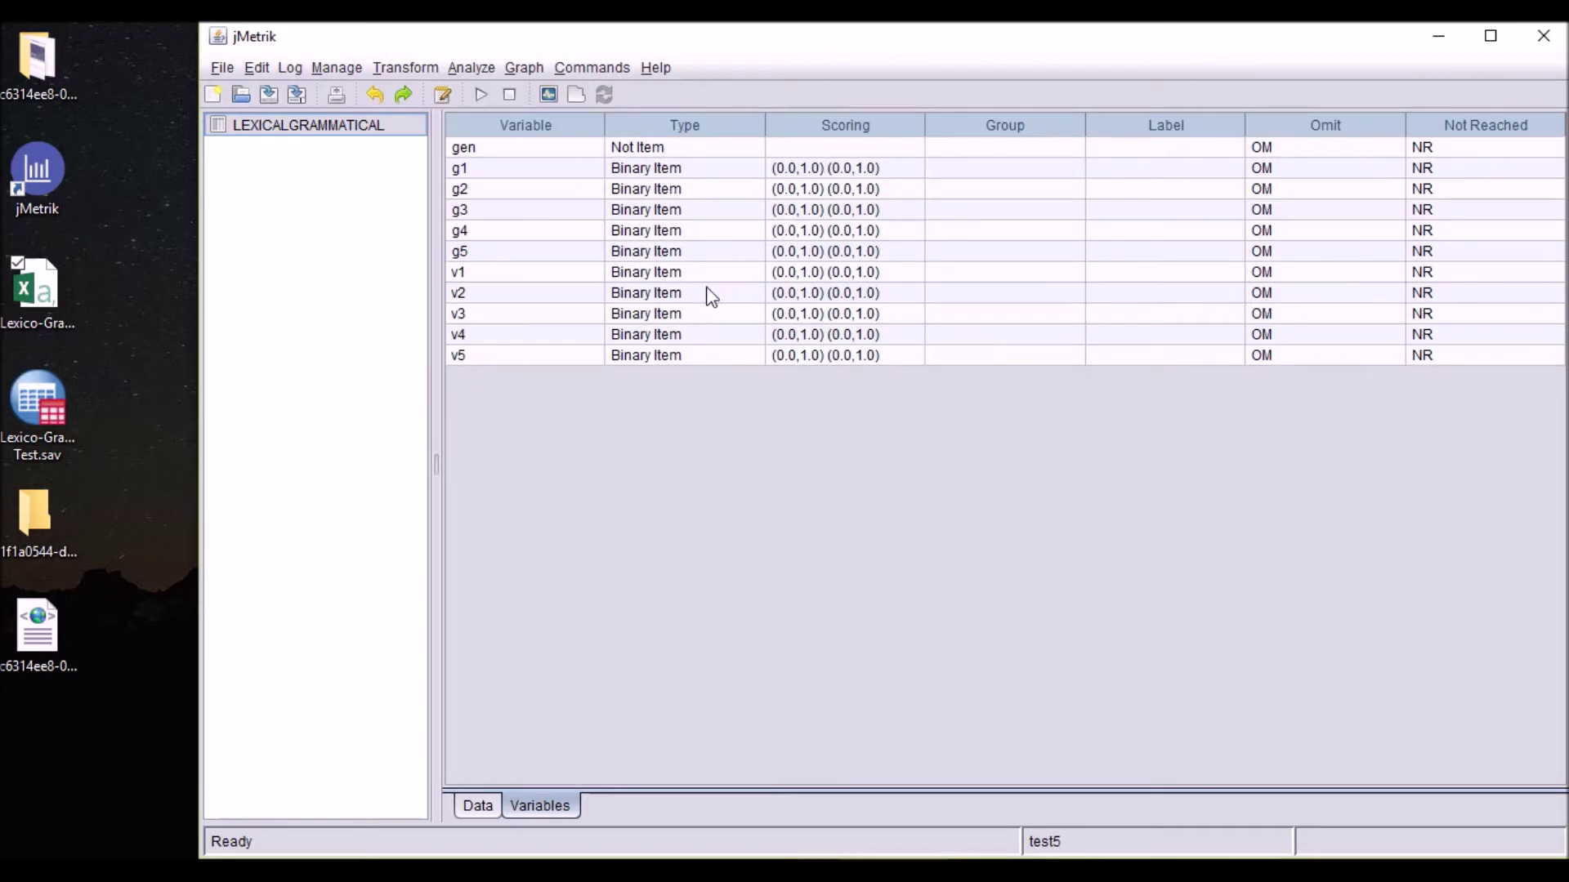
{"action": "left_click", "coordinate": [981, 870]}
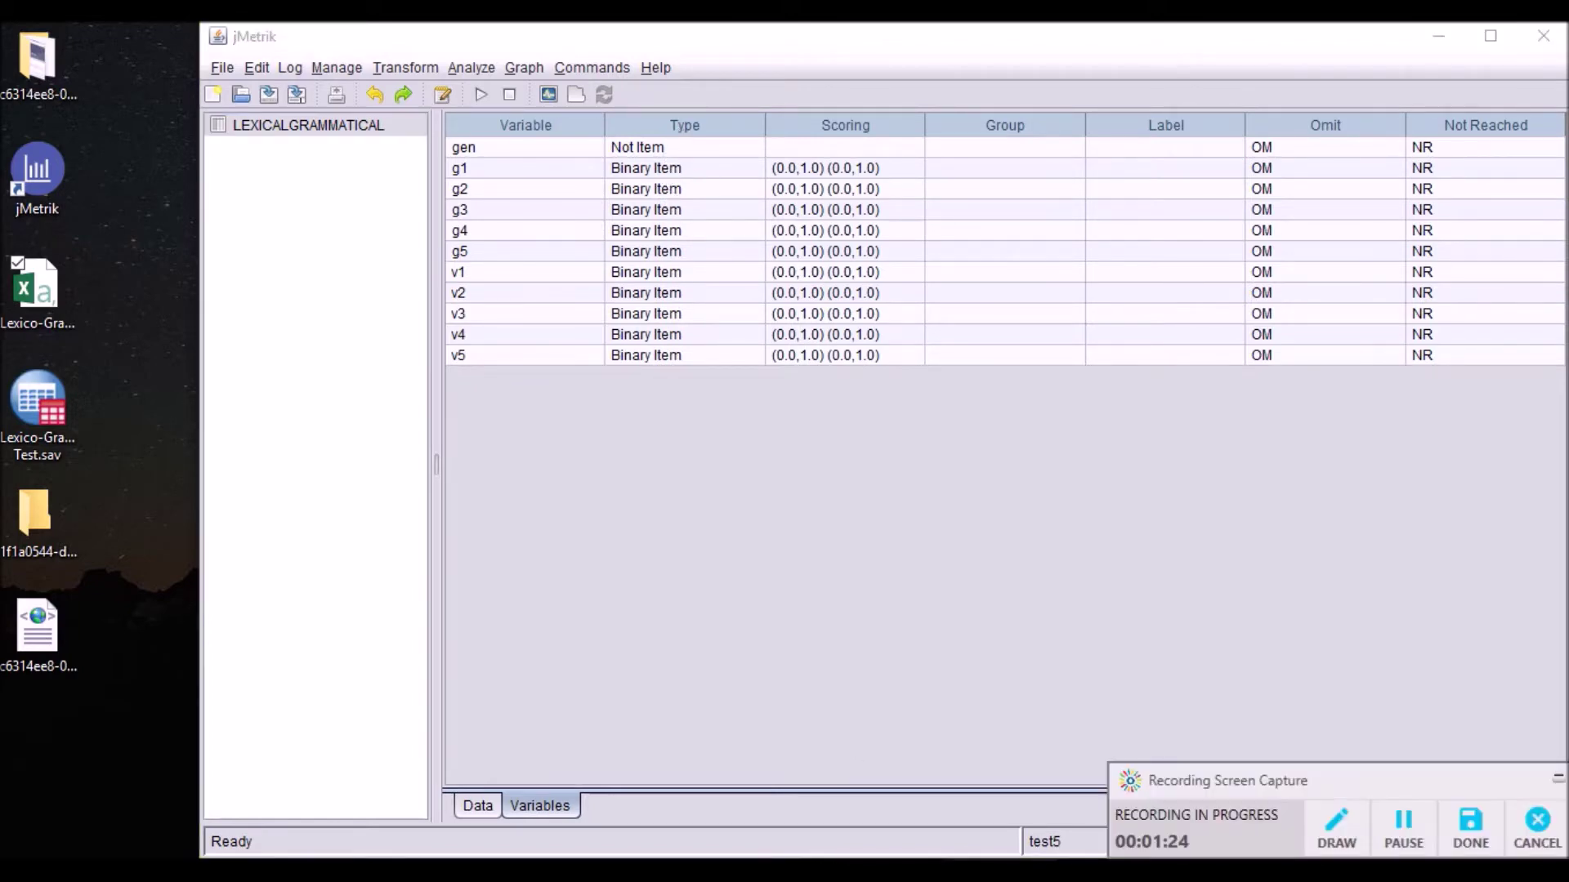
{"action": "left_click", "coordinate": [1404, 825]}
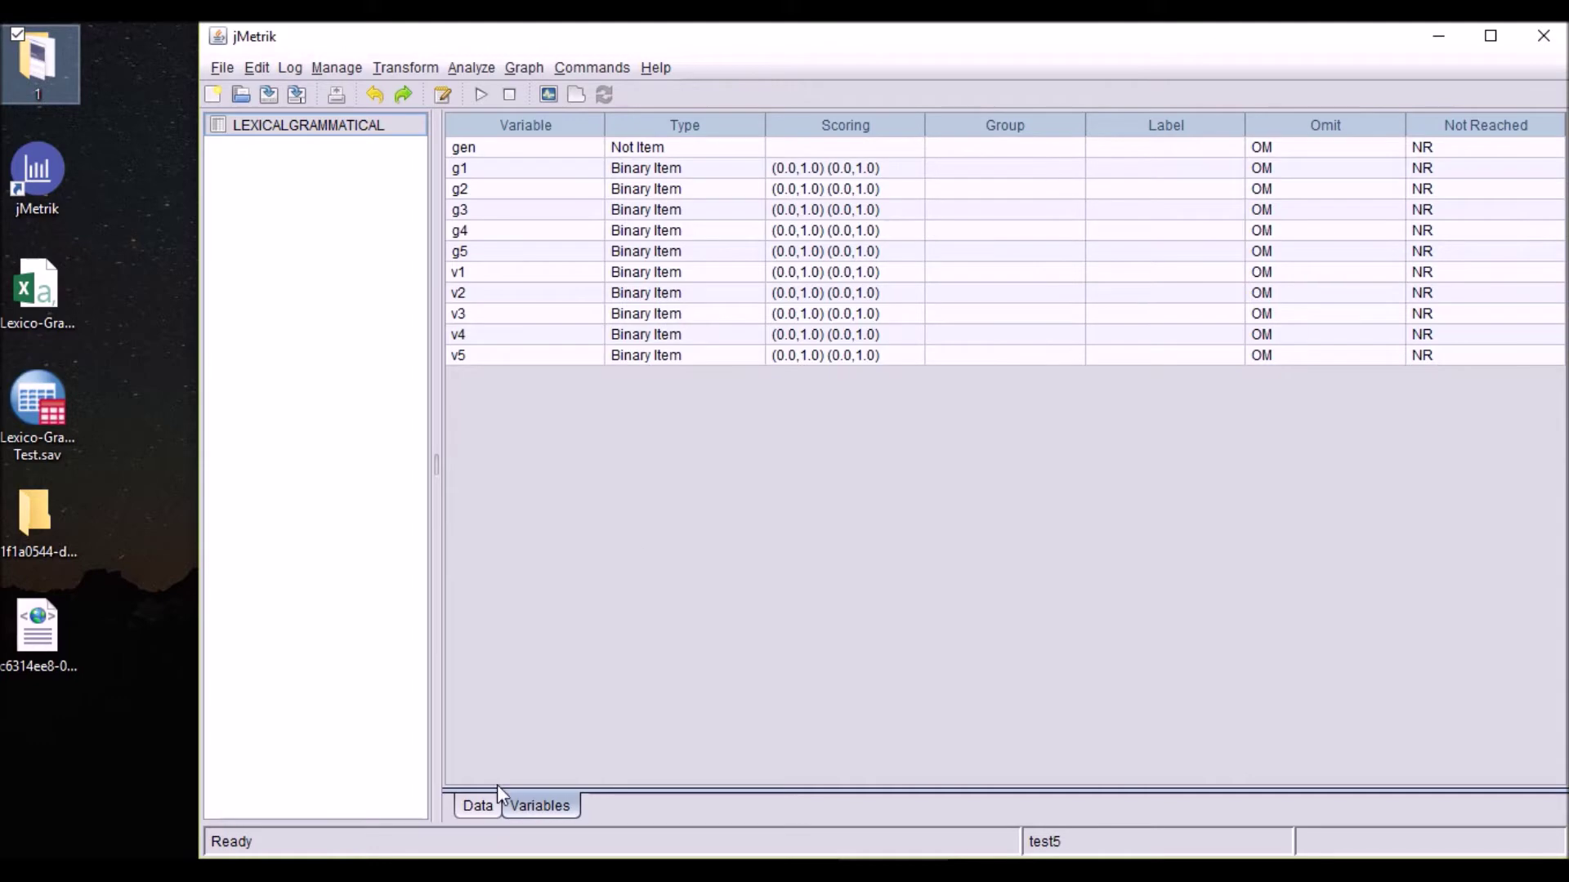
Return to the table's data and start an IRT Item Calibration (MMLE).
{"action": "left_click", "coordinate": [485, 806]}
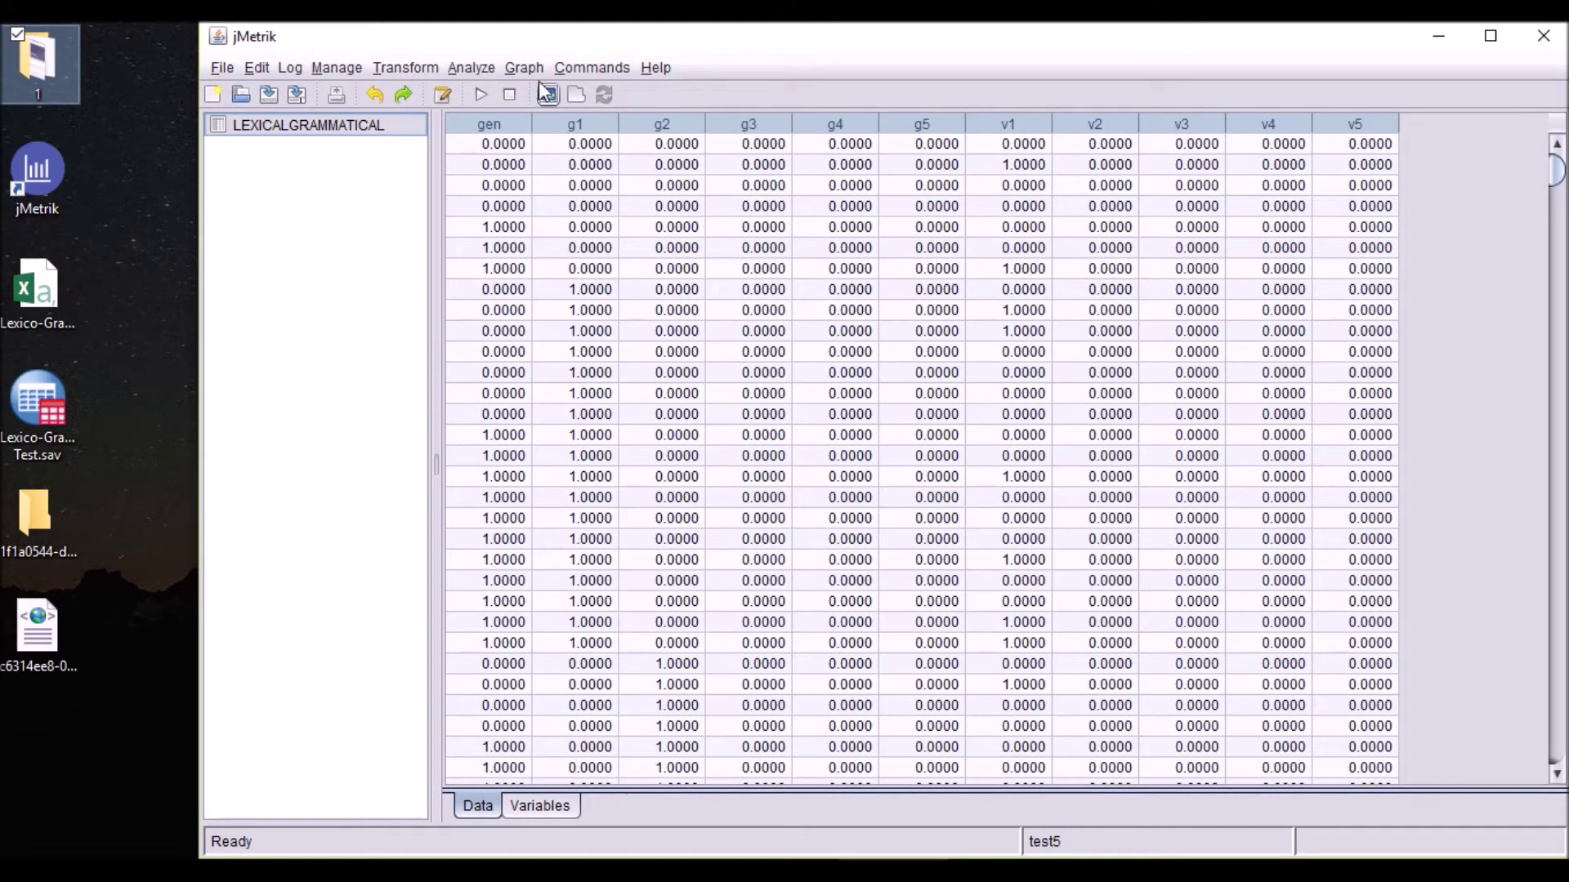
{"action": "left_click", "coordinate": [472, 70]}
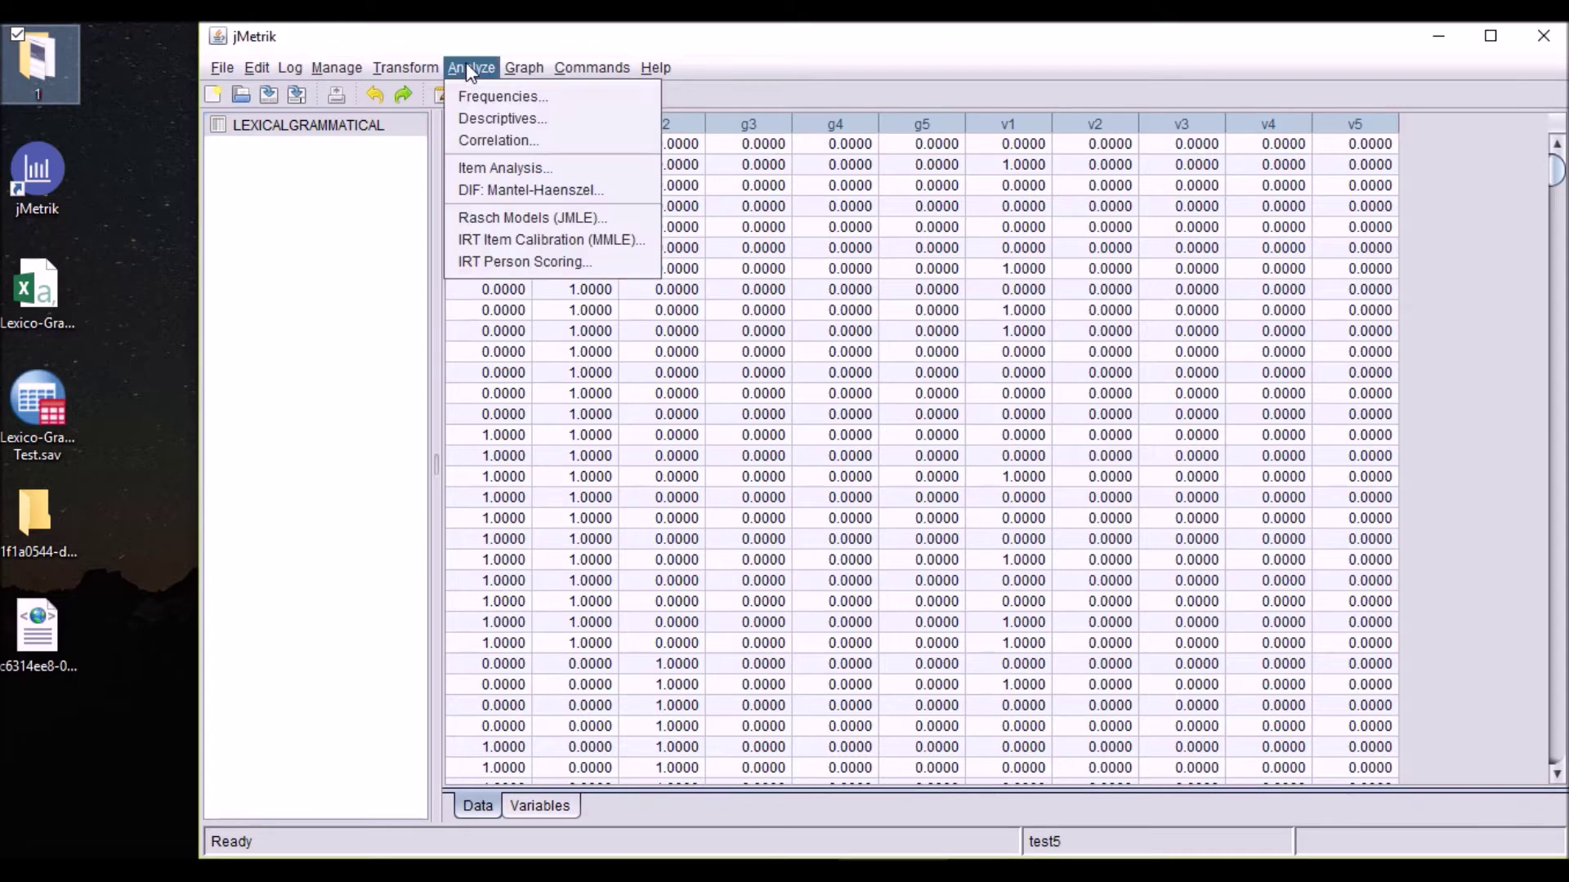
{"action": "left_click", "coordinate": [517, 242]}
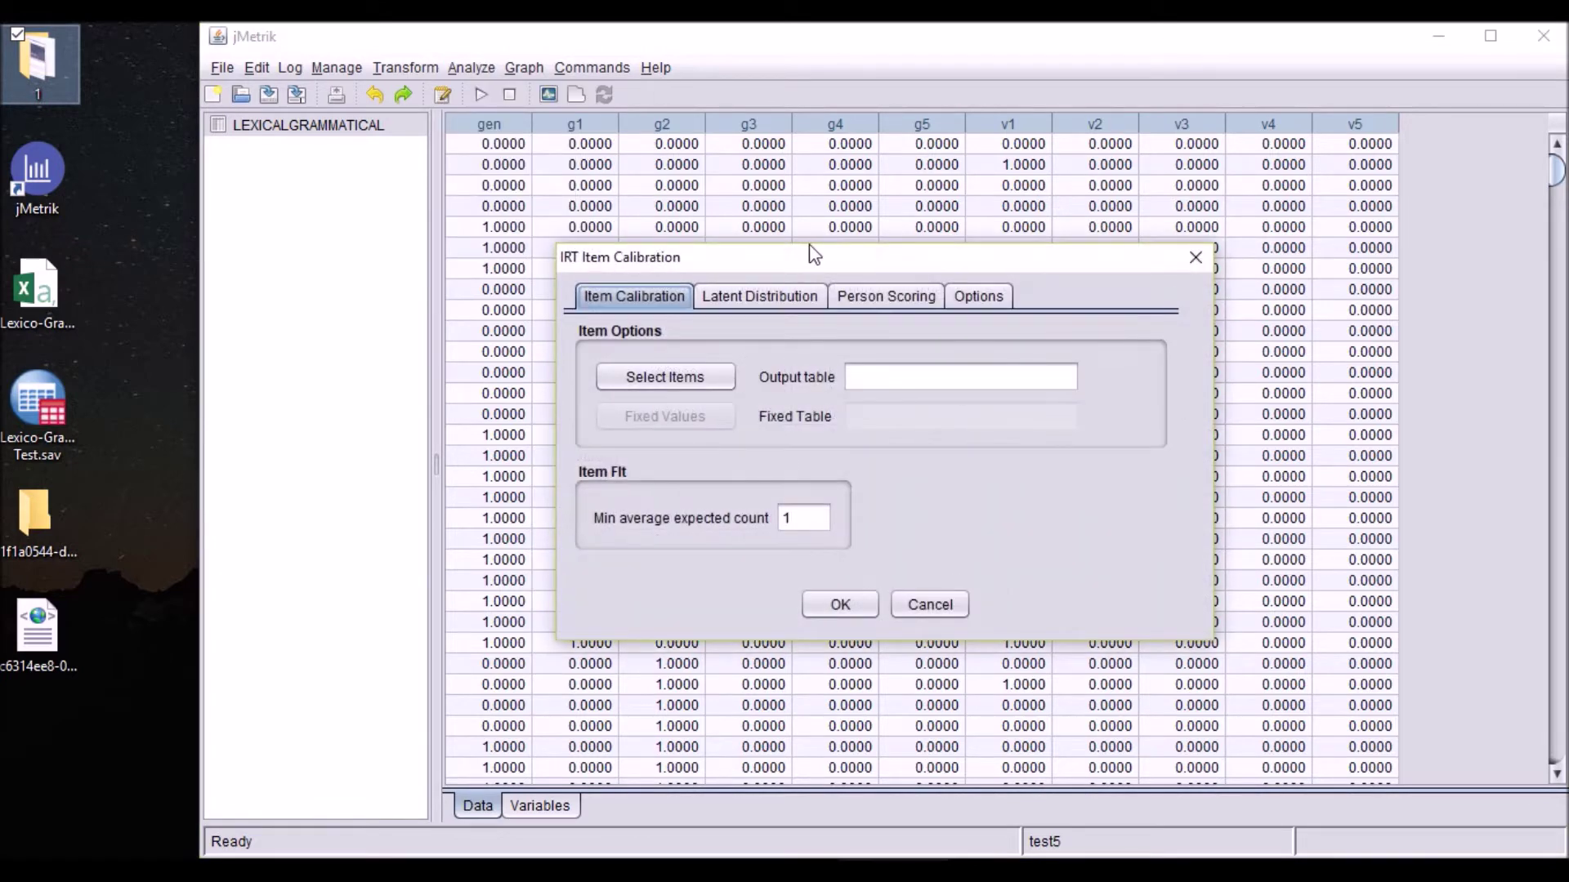
{"action": "left_click_drag", "start_coordinate": [814, 256], "coordinate": [814, 217]}
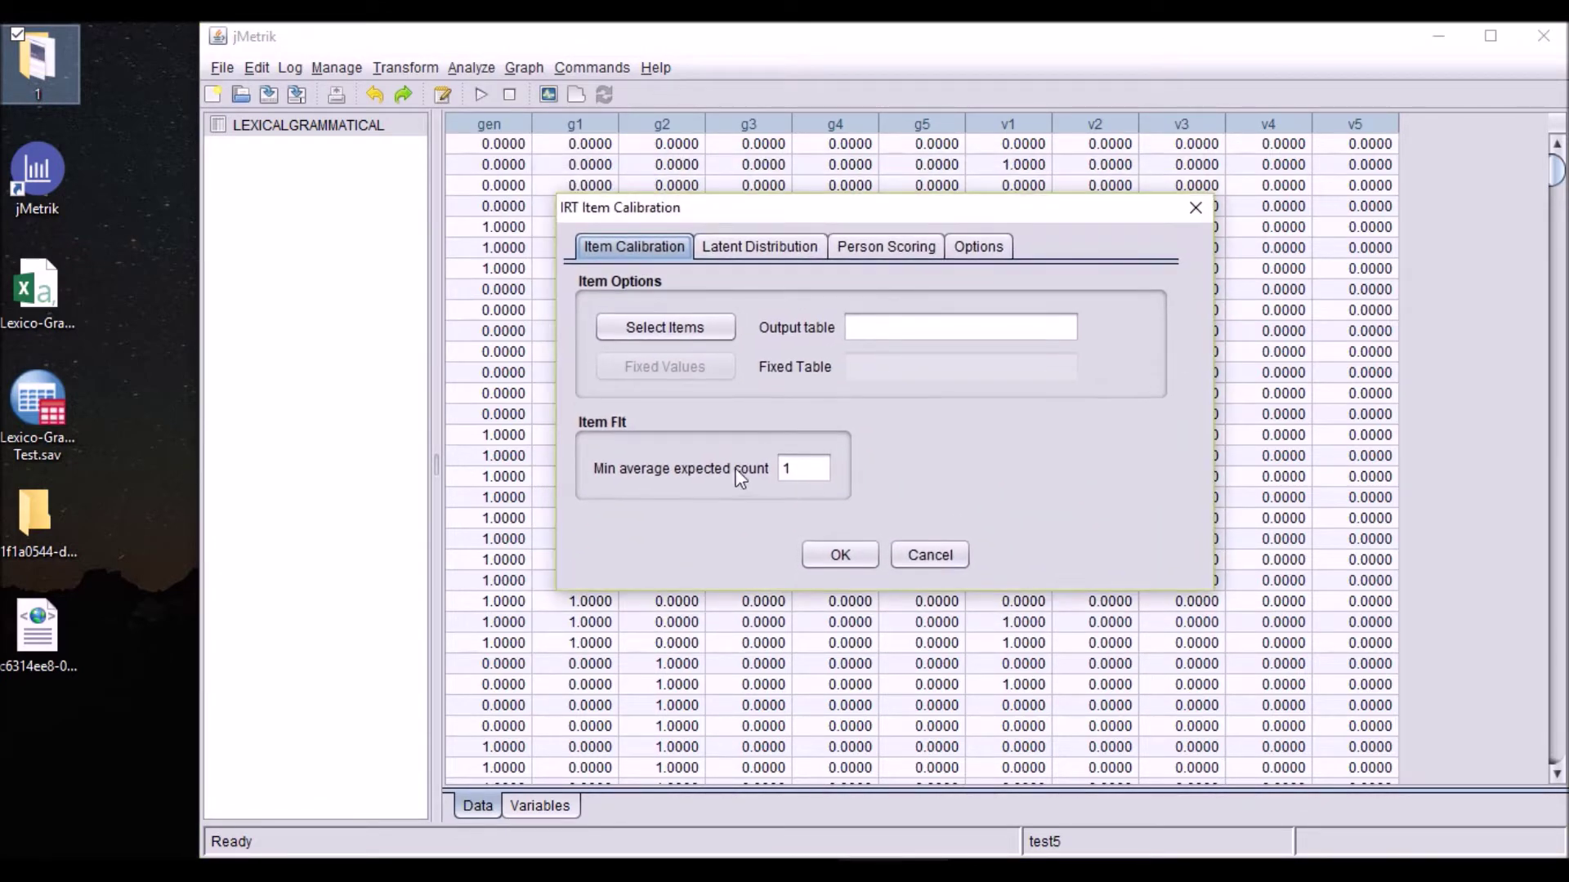
Assign the Rasch Model (L1) to the calibration's item group containing g1 to g5 and v1 to v5.
{"action": "left_click", "coordinate": [680, 330]}
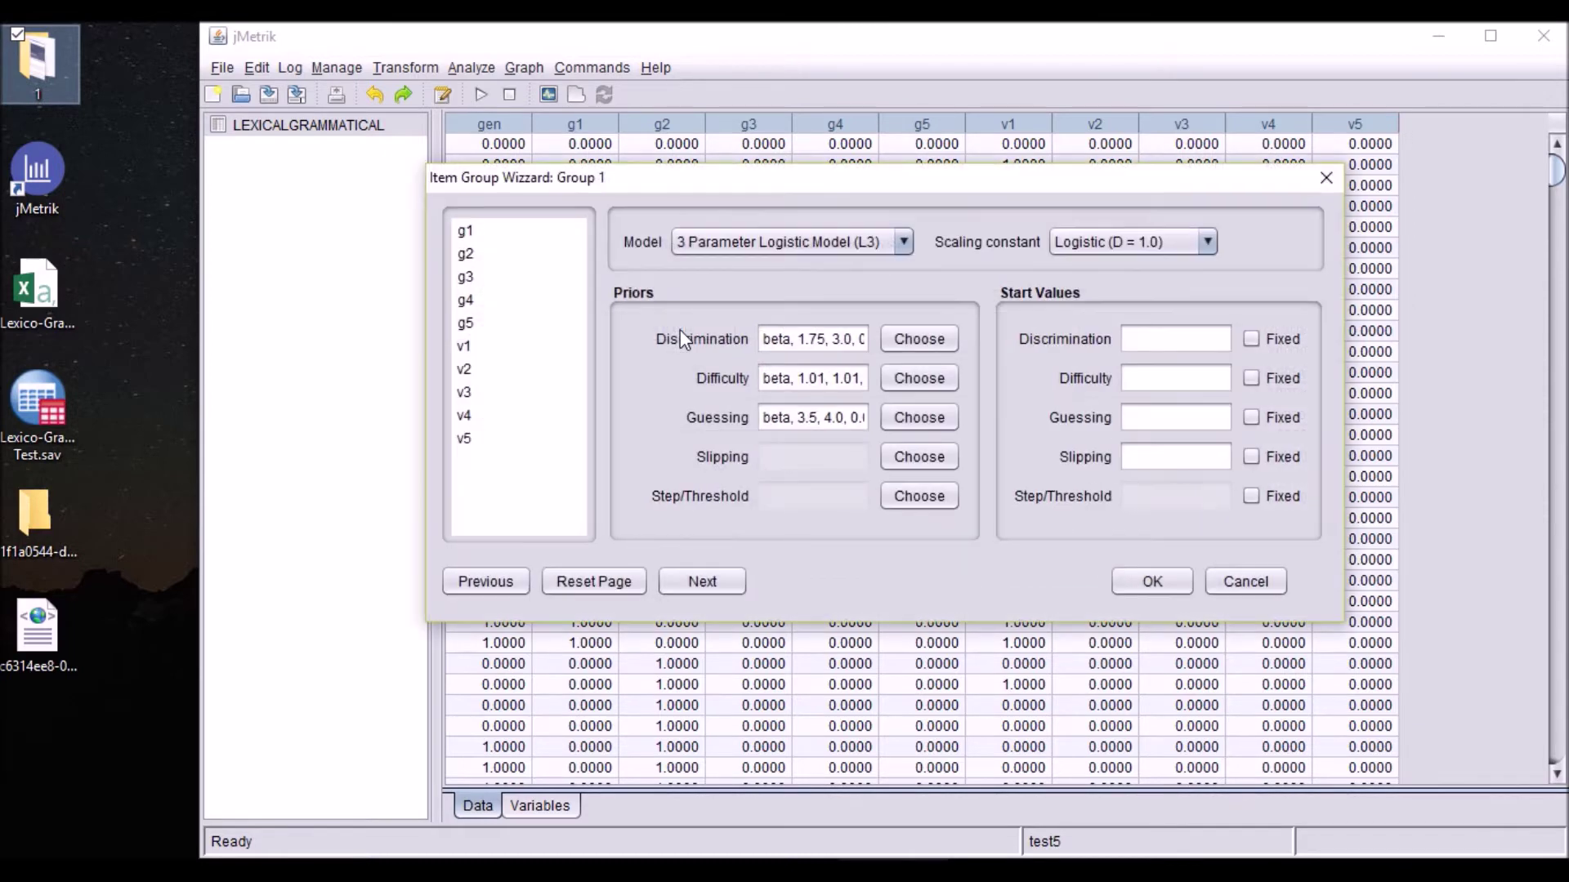
{"action": "left_click_drag", "start_coordinate": [752, 184], "coordinate": [761, 179]}
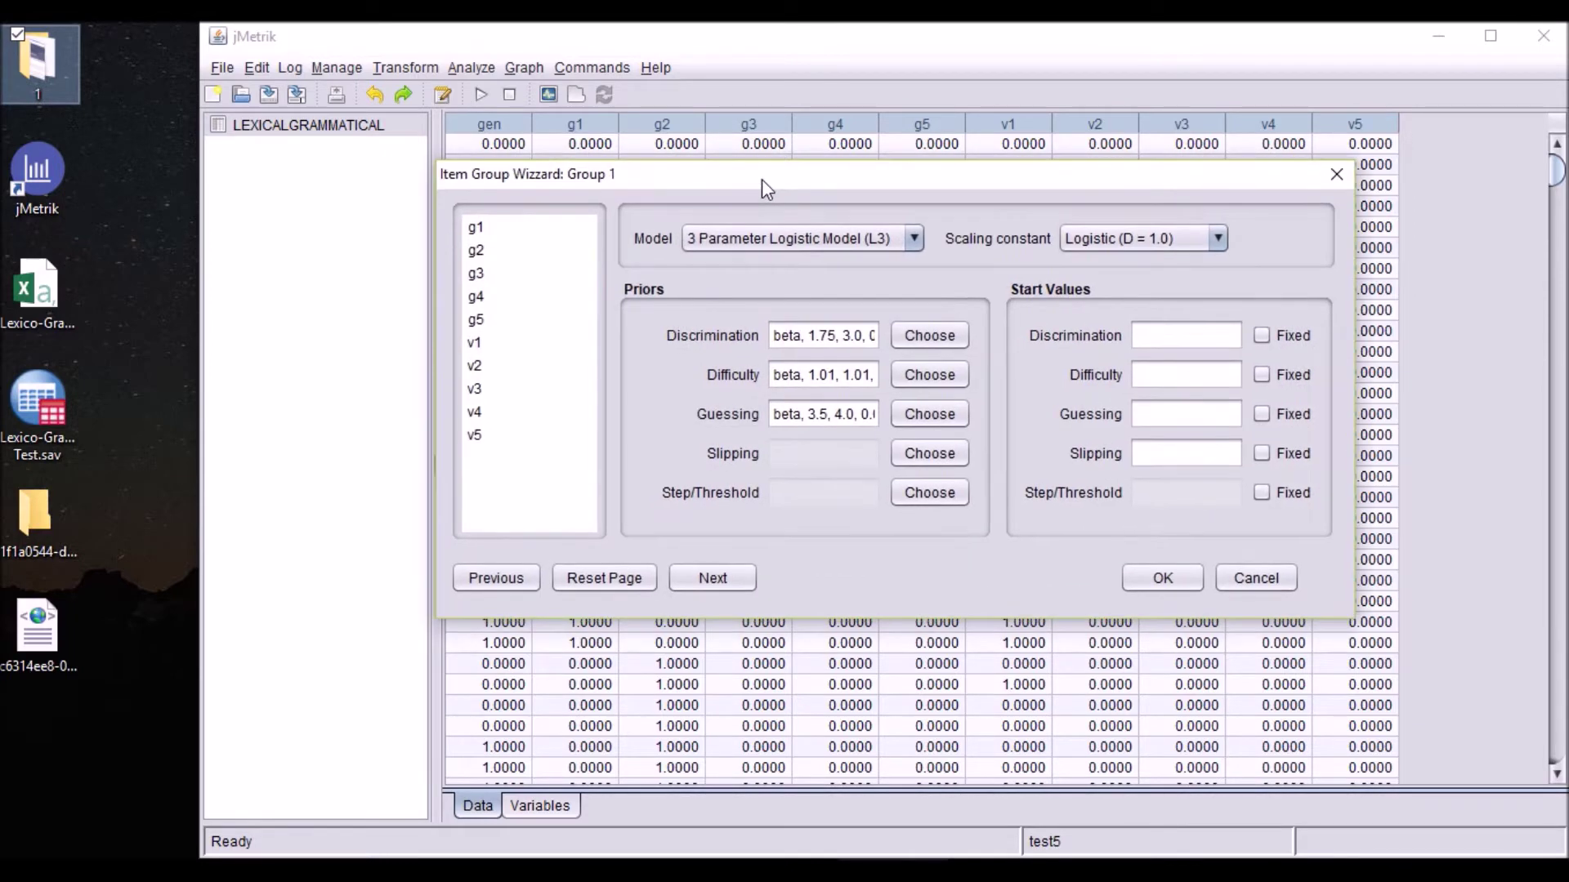
{"action": "left_click", "coordinate": [491, 232]}
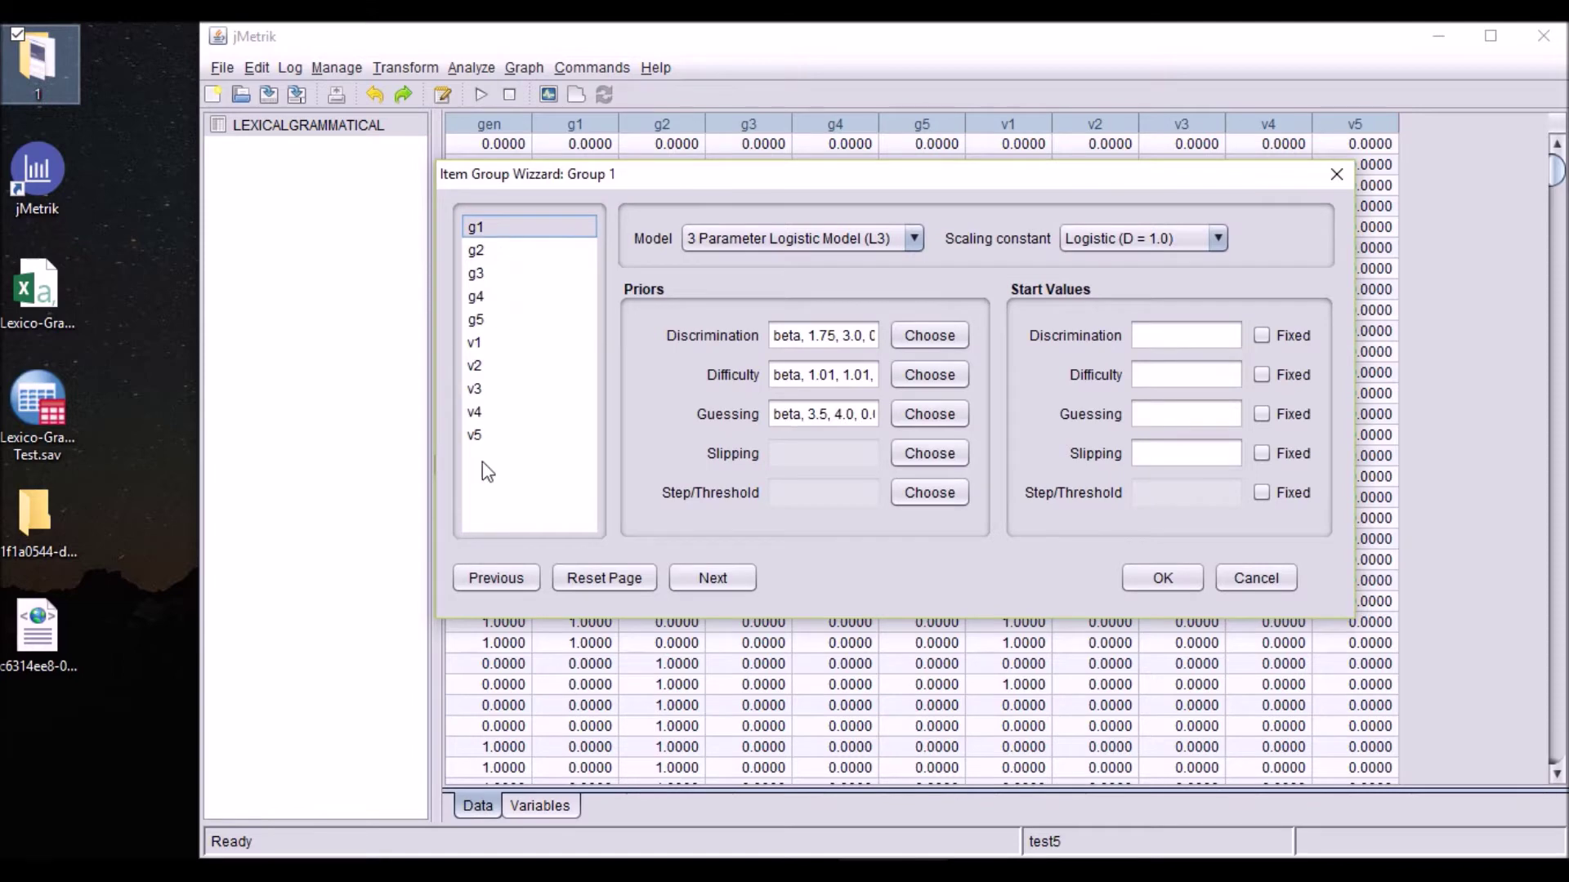
{"action": "left_click", "coordinate": [488, 436]}
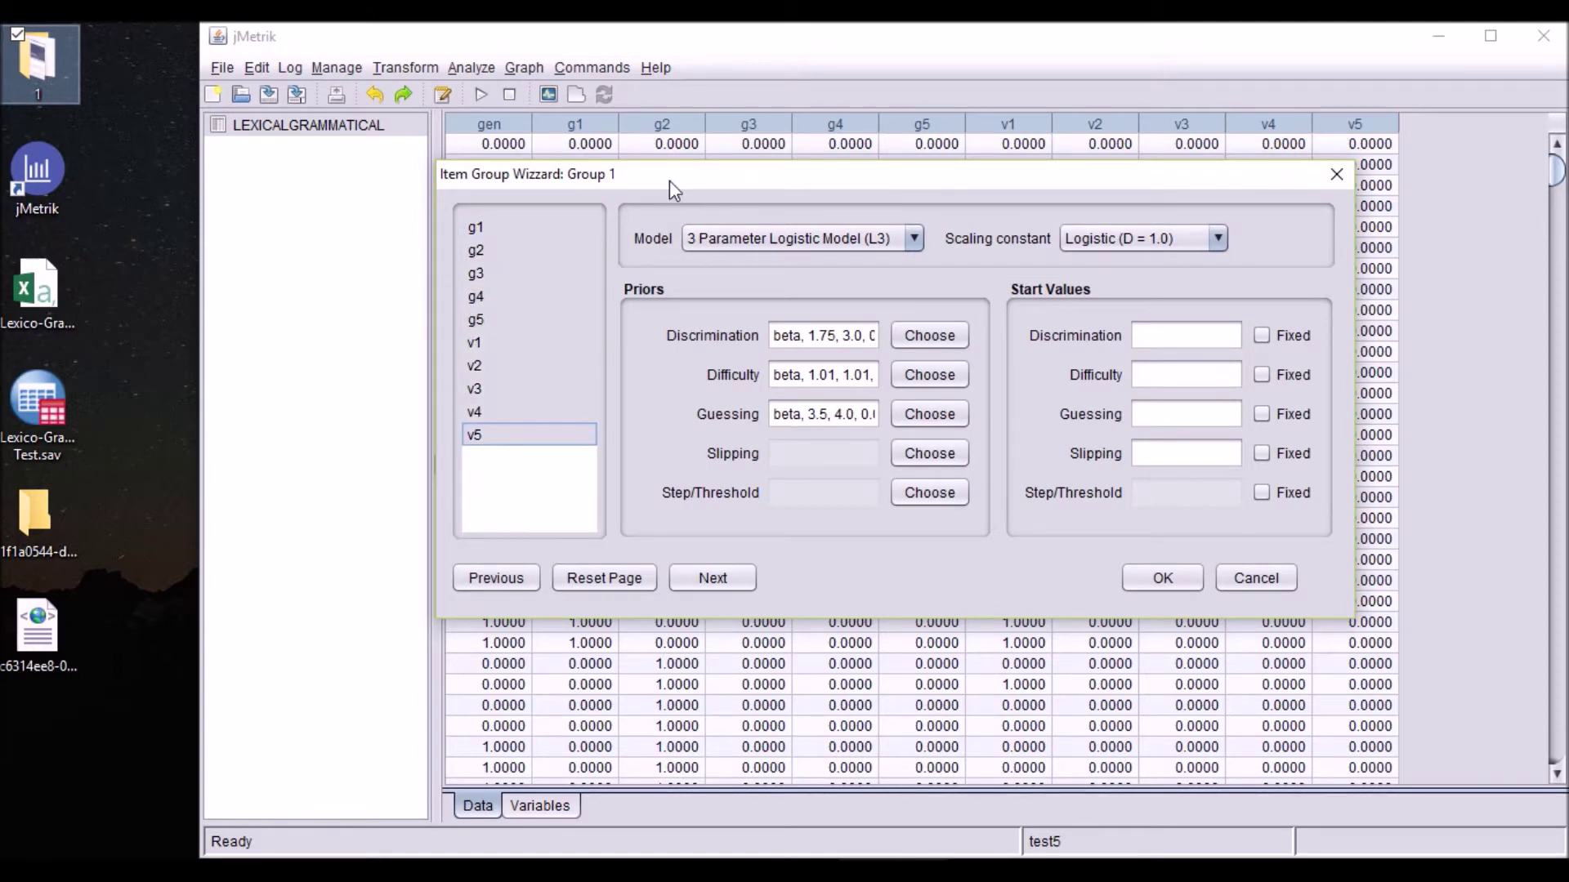
{"action": "left_click_drag", "start_coordinate": [669, 180], "coordinate": [683, 186]}
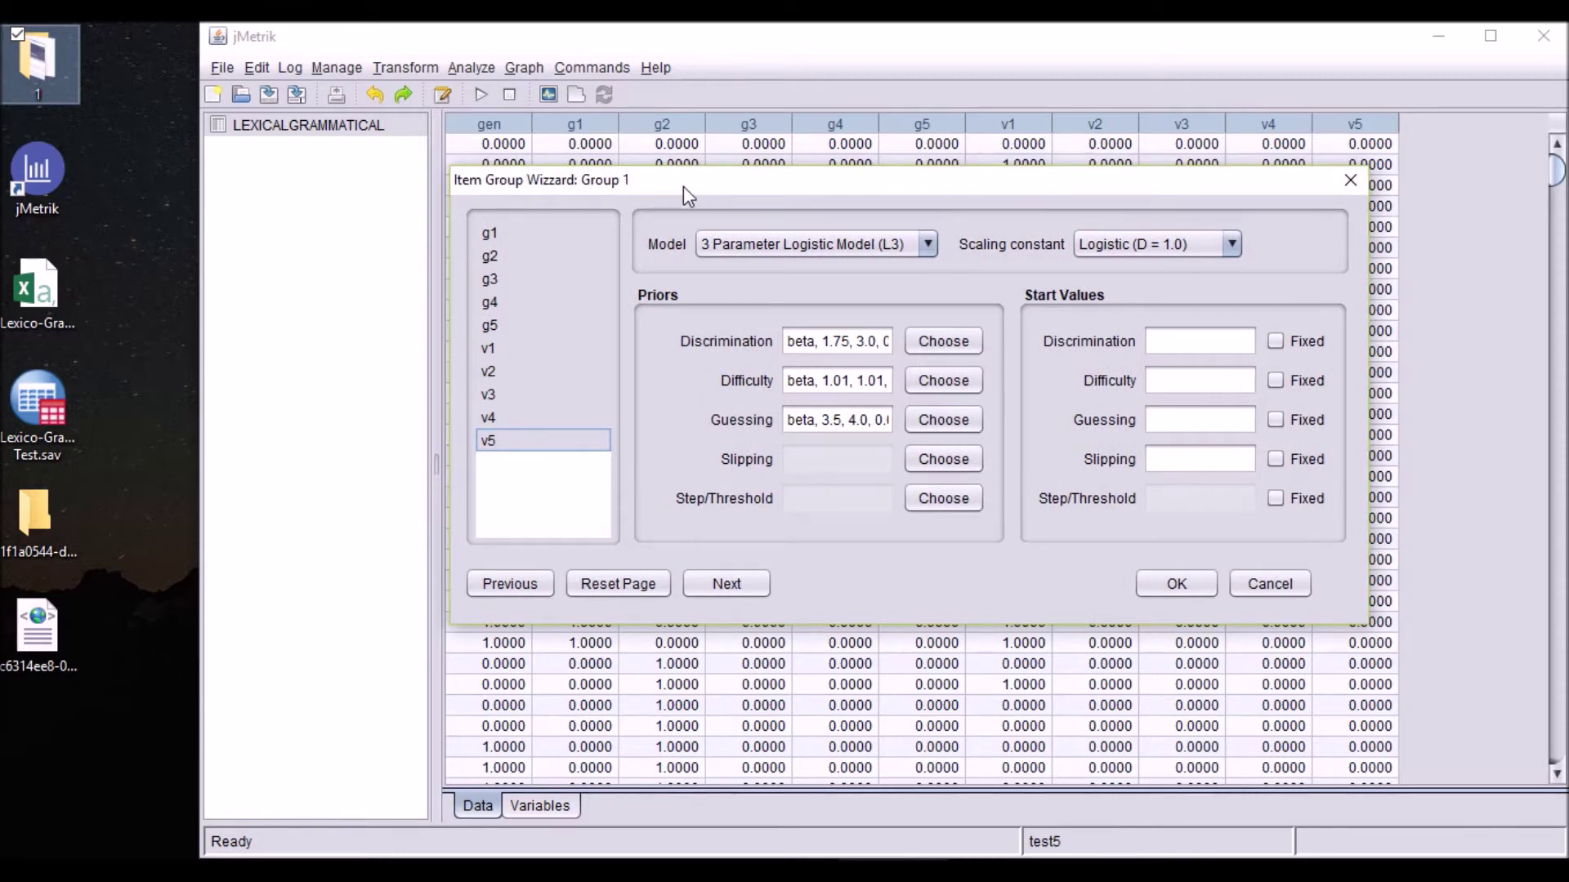
{"action": "left_click", "coordinate": [829, 246]}
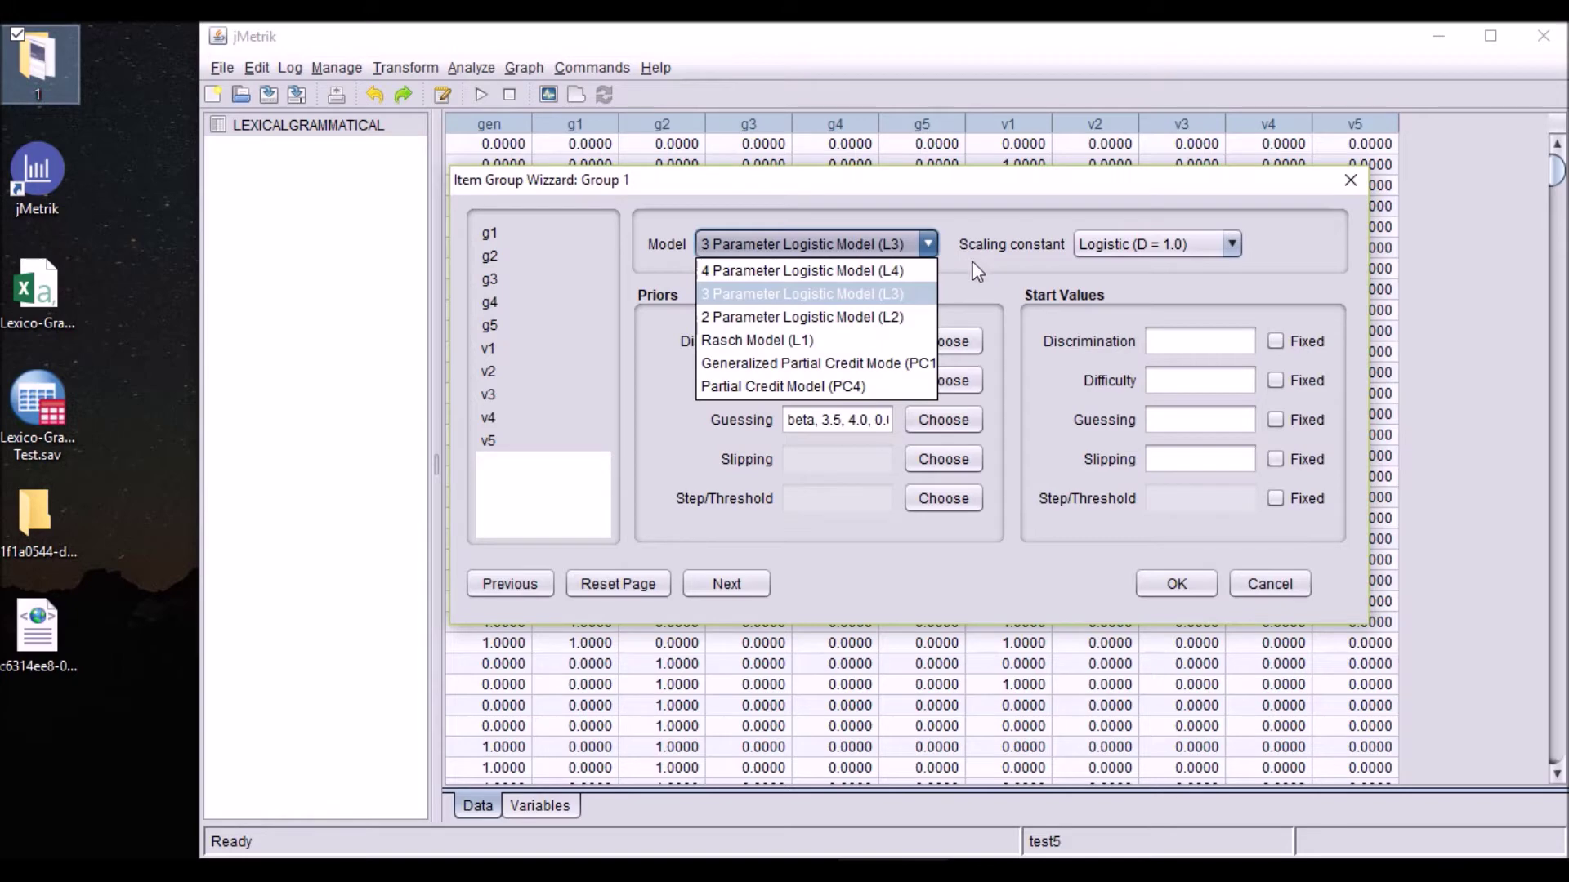
{"action": "left_click", "coordinate": [789, 342]}
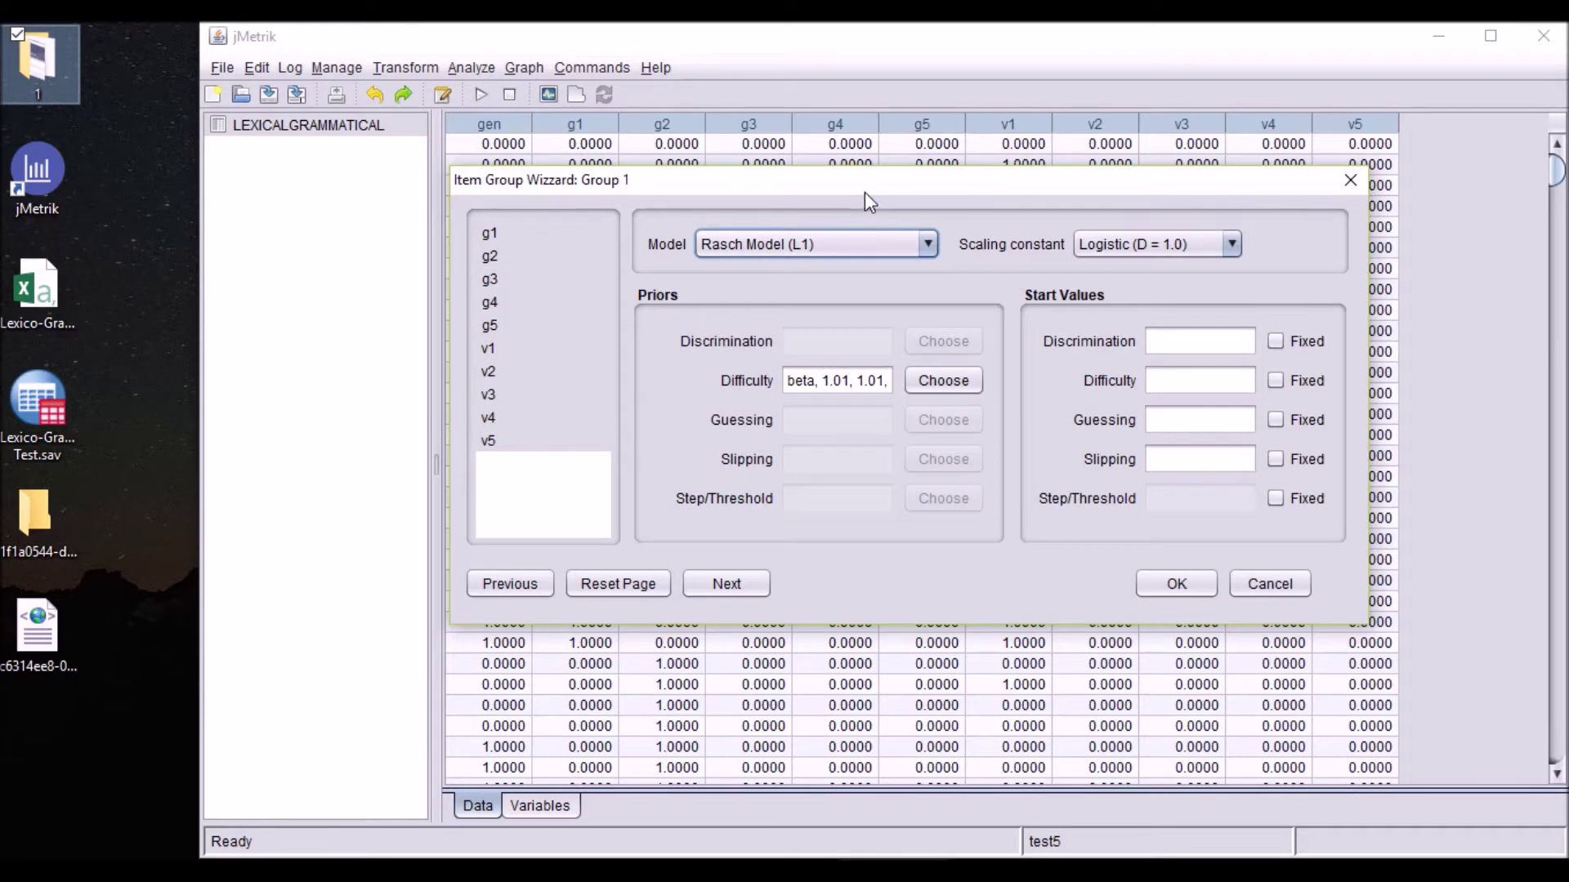
{"action": "left_click_drag", "start_coordinate": [865, 187], "coordinate": [864, 197]}
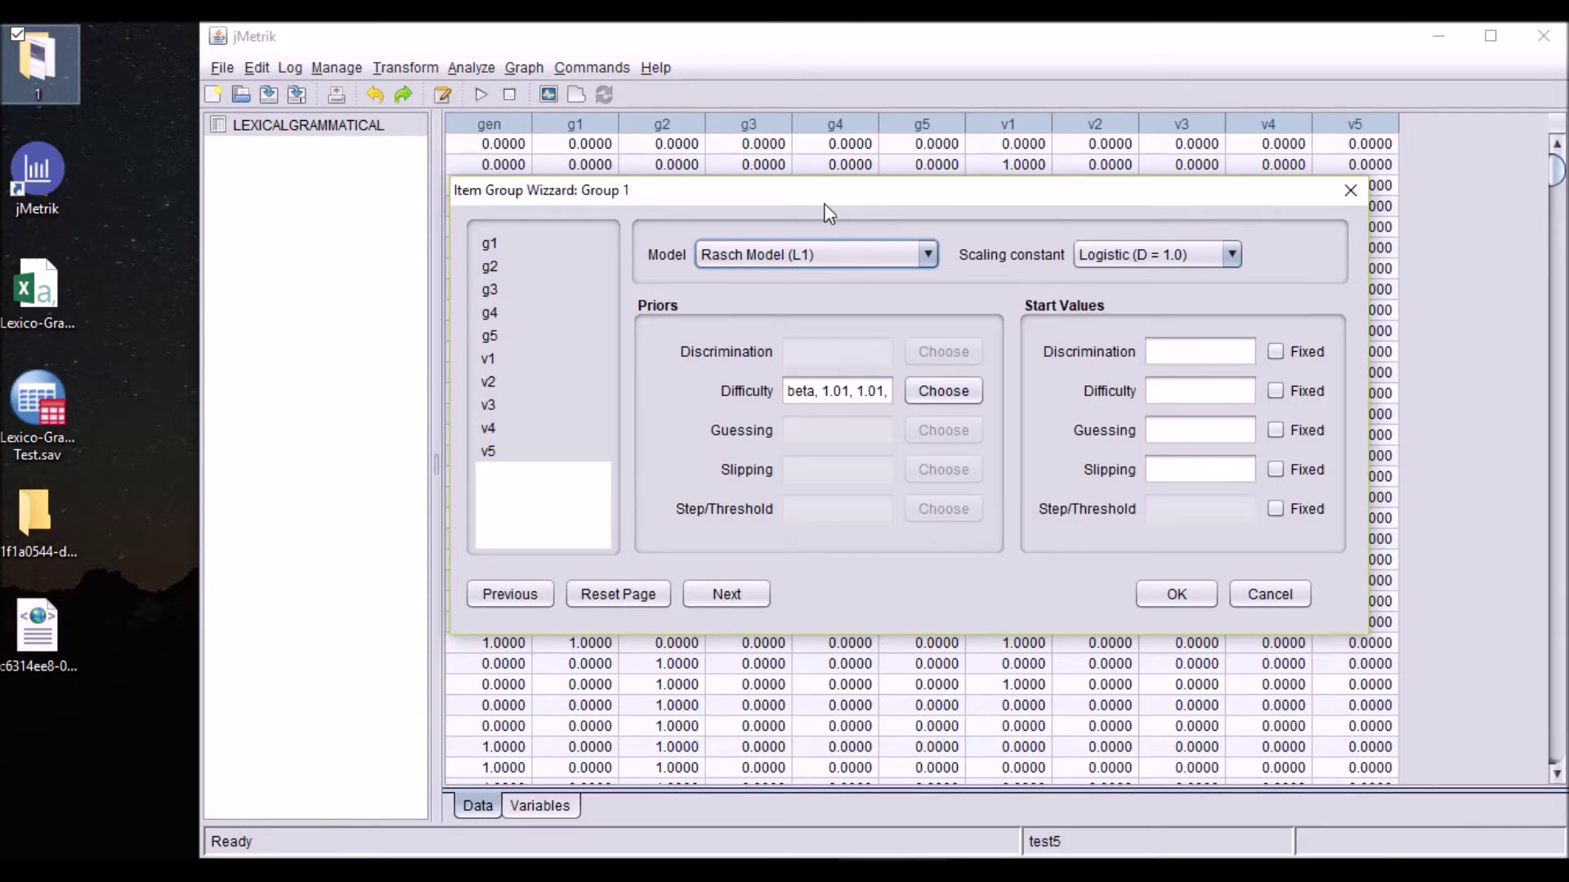
{"action": "mouse_move", "coordinate": [833, 206]}
{"action": "left_mouse_down"}
{"action": "mouse_move", "coordinate": [875, 196]}
{"action": "mouse_move", "coordinate": [852, 227]}
{"action": "left_mouse_up"}
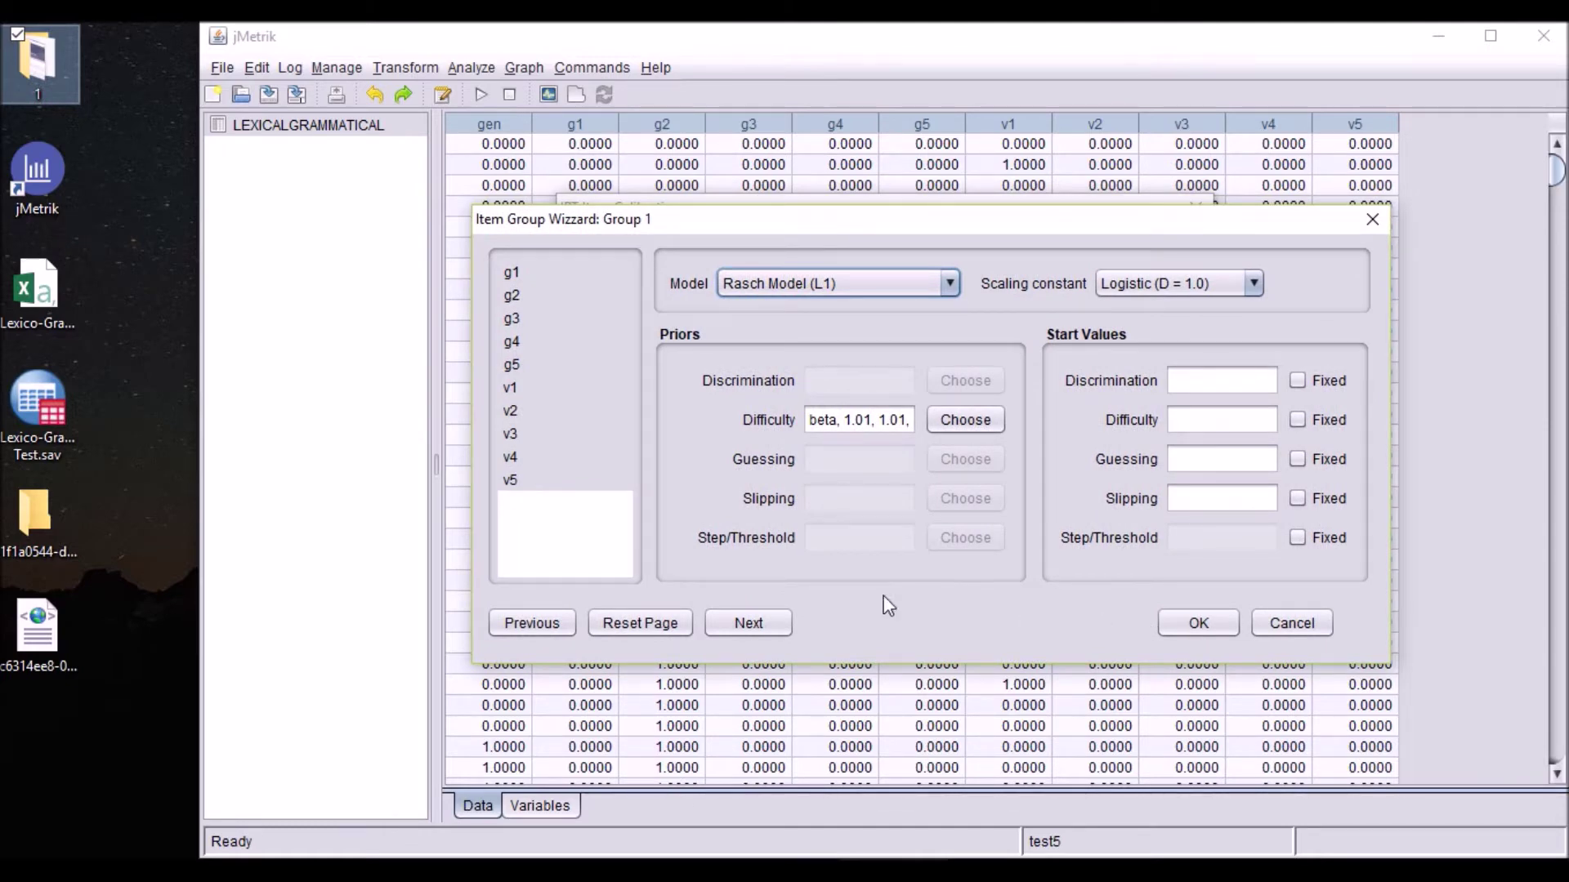
{"action": "left_click", "coordinate": [1204, 621]}
{"action": "left_click_drag", "start_coordinate": [1000, 216], "coordinate": [1015, 212]}
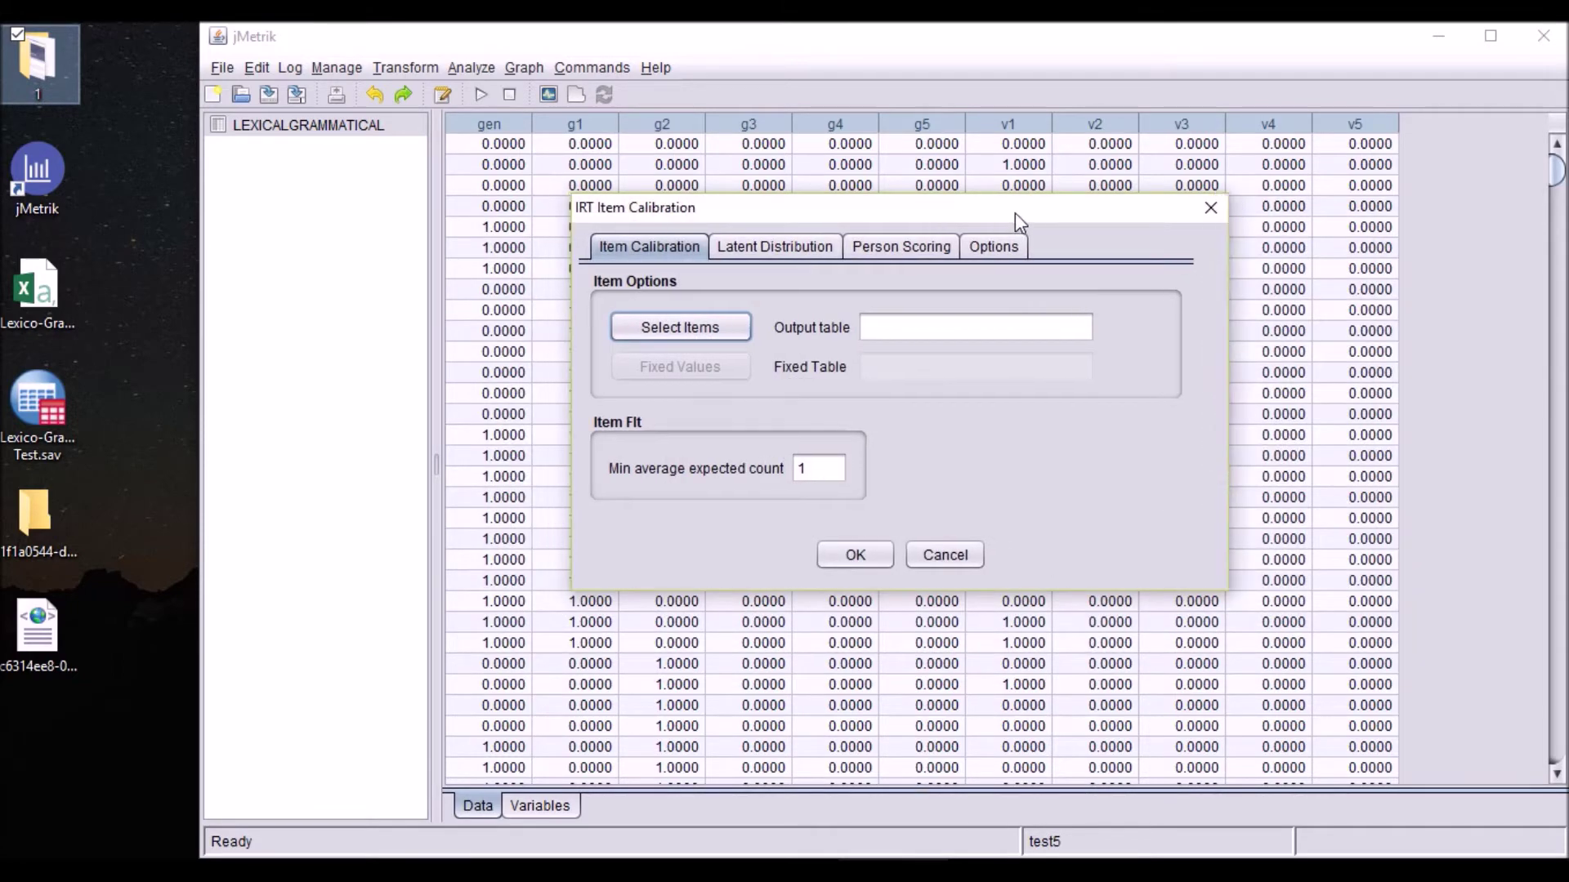
{"action": "left_click", "coordinate": [1003, 869]}
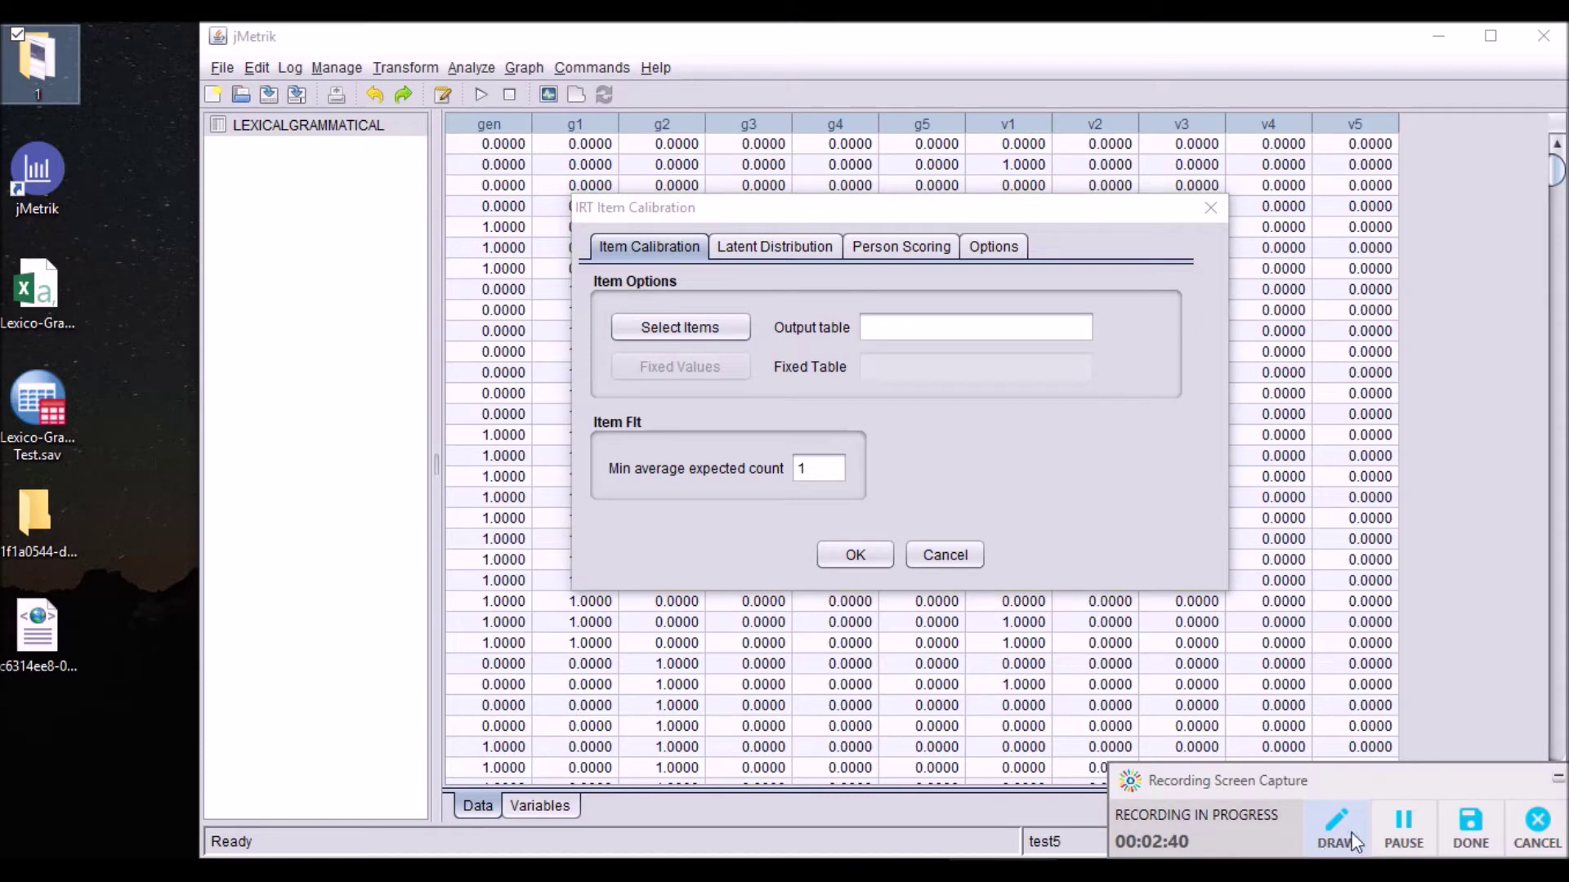
{"action": "left_click", "coordinate": [1410, 822]}
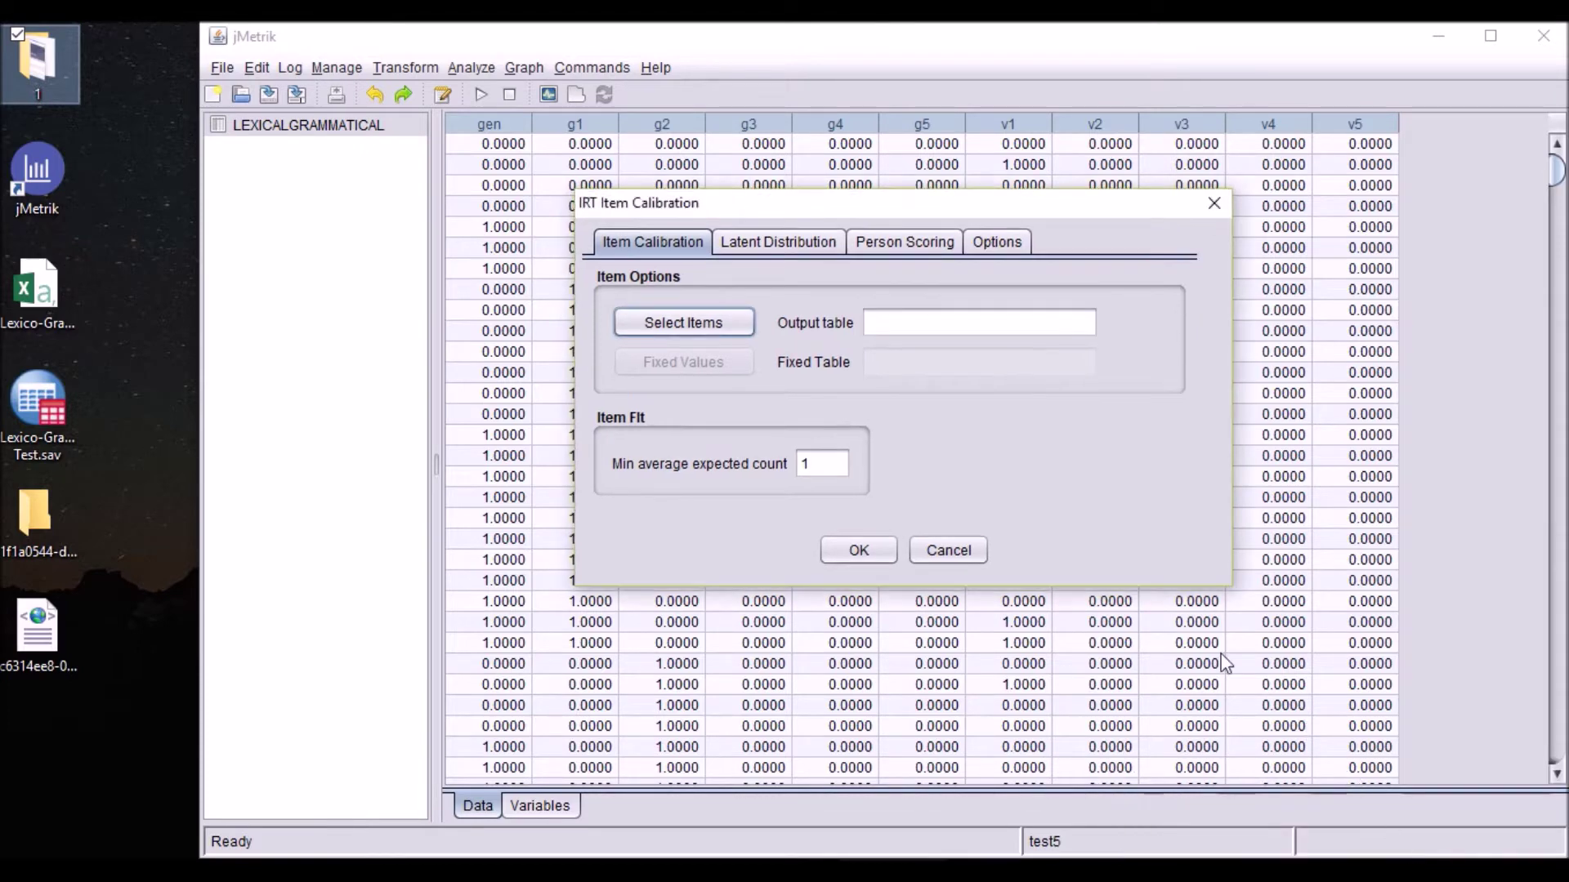
In the calibration's person scoring options, set the variable name to 1PL and keep EAP as the score type.
{"action": "left_click", "coordinate": [903, 247]}
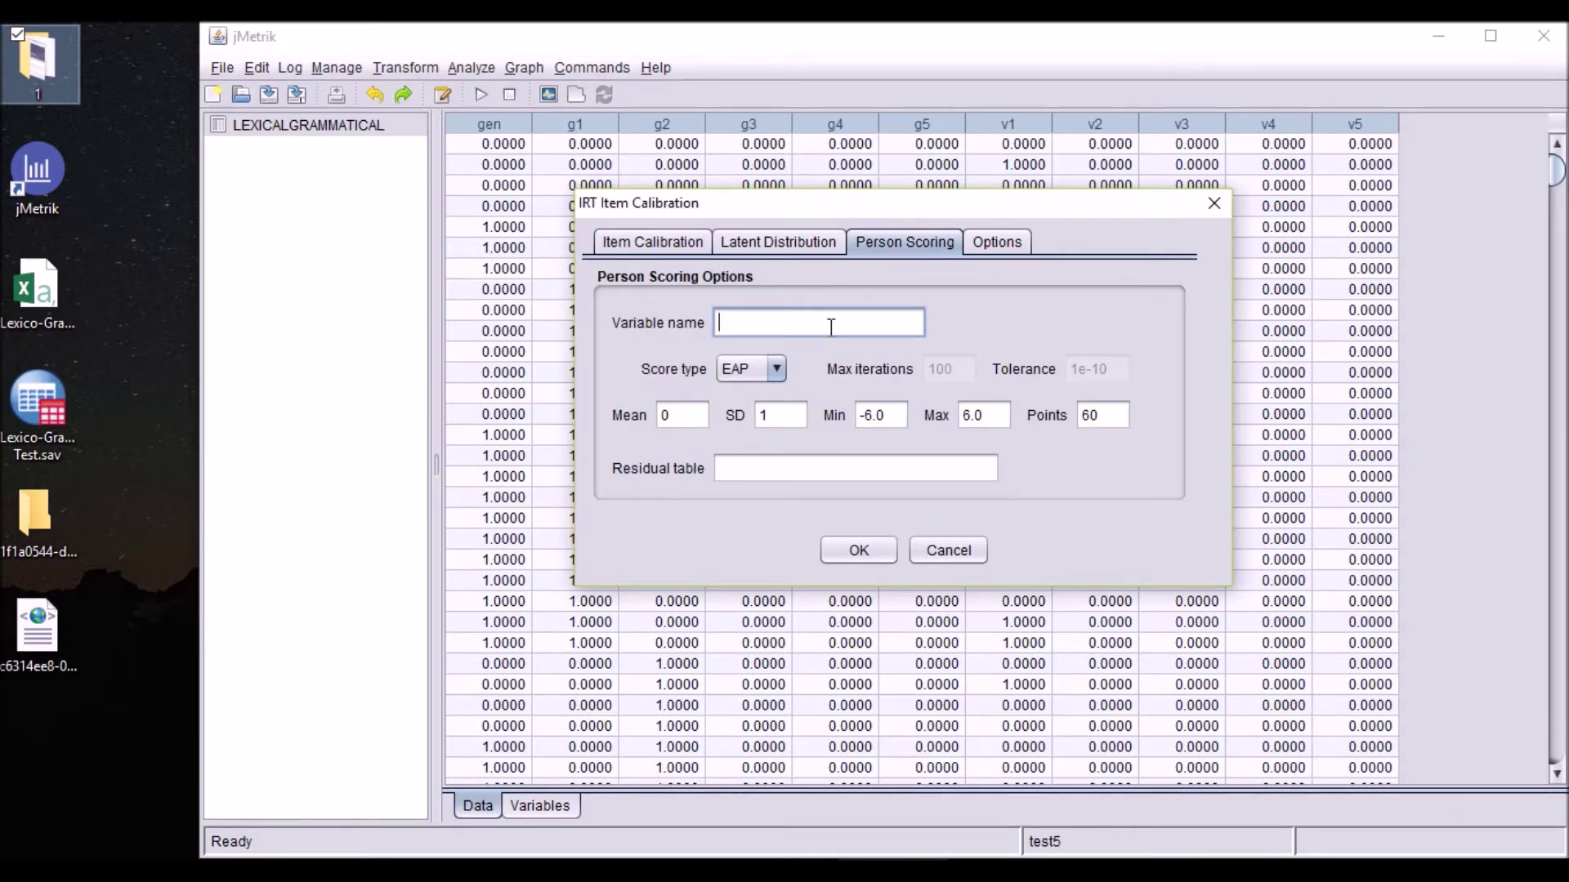
{"action": "type", "text": "1PL"}
{"action": "left_click", "coordinate": [782, 369]}
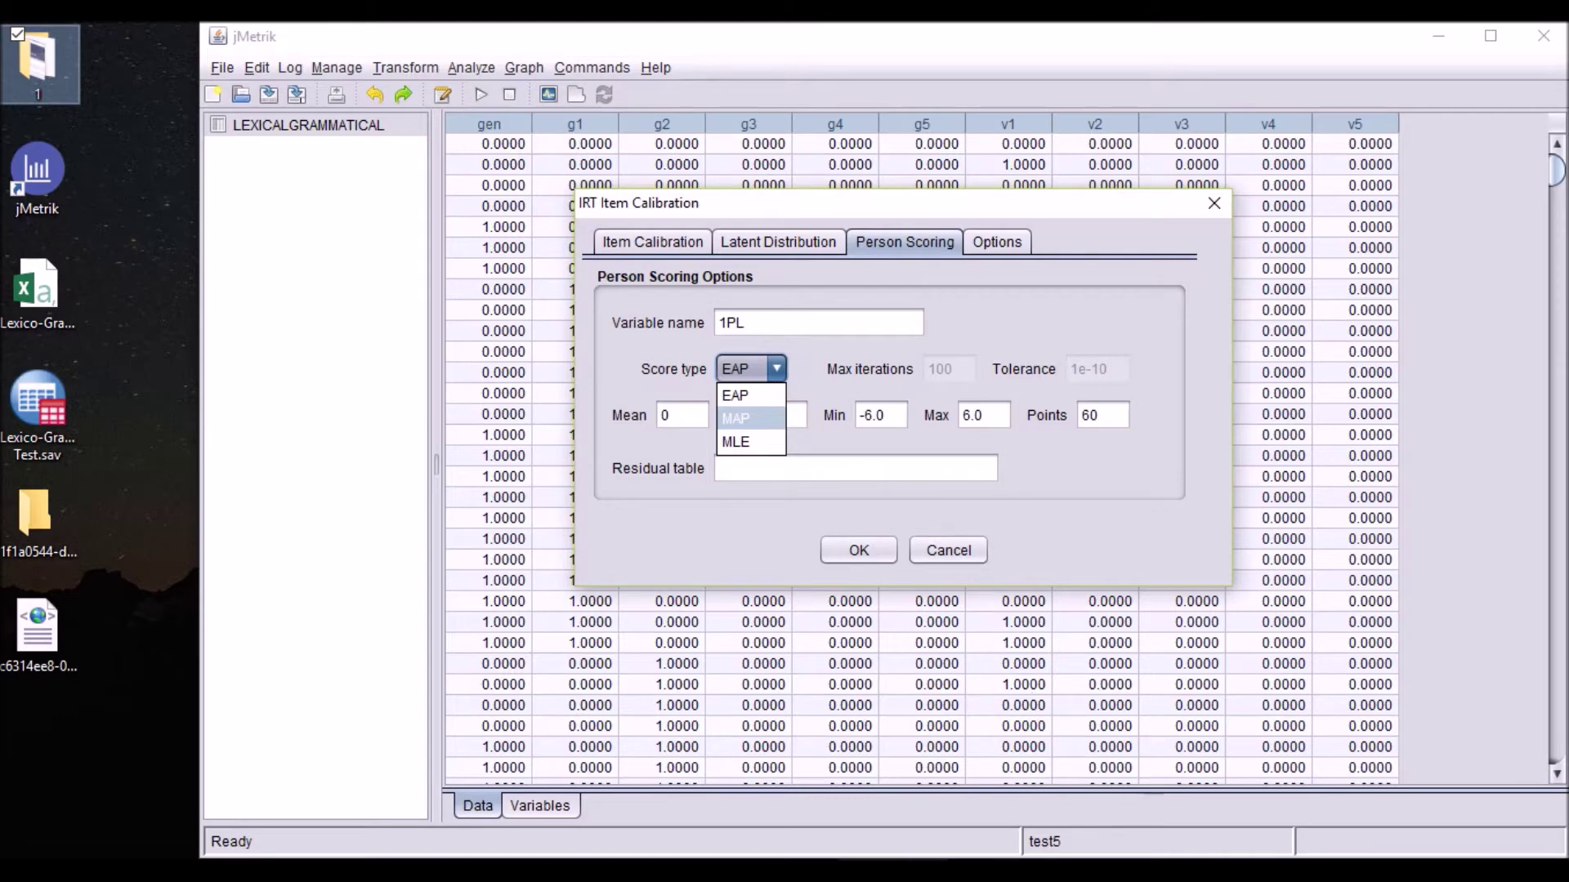
{"action": "left_click", "coordinate": [1005, 871]}
{"action": "left_click", "coordinate": [1401, 827]}
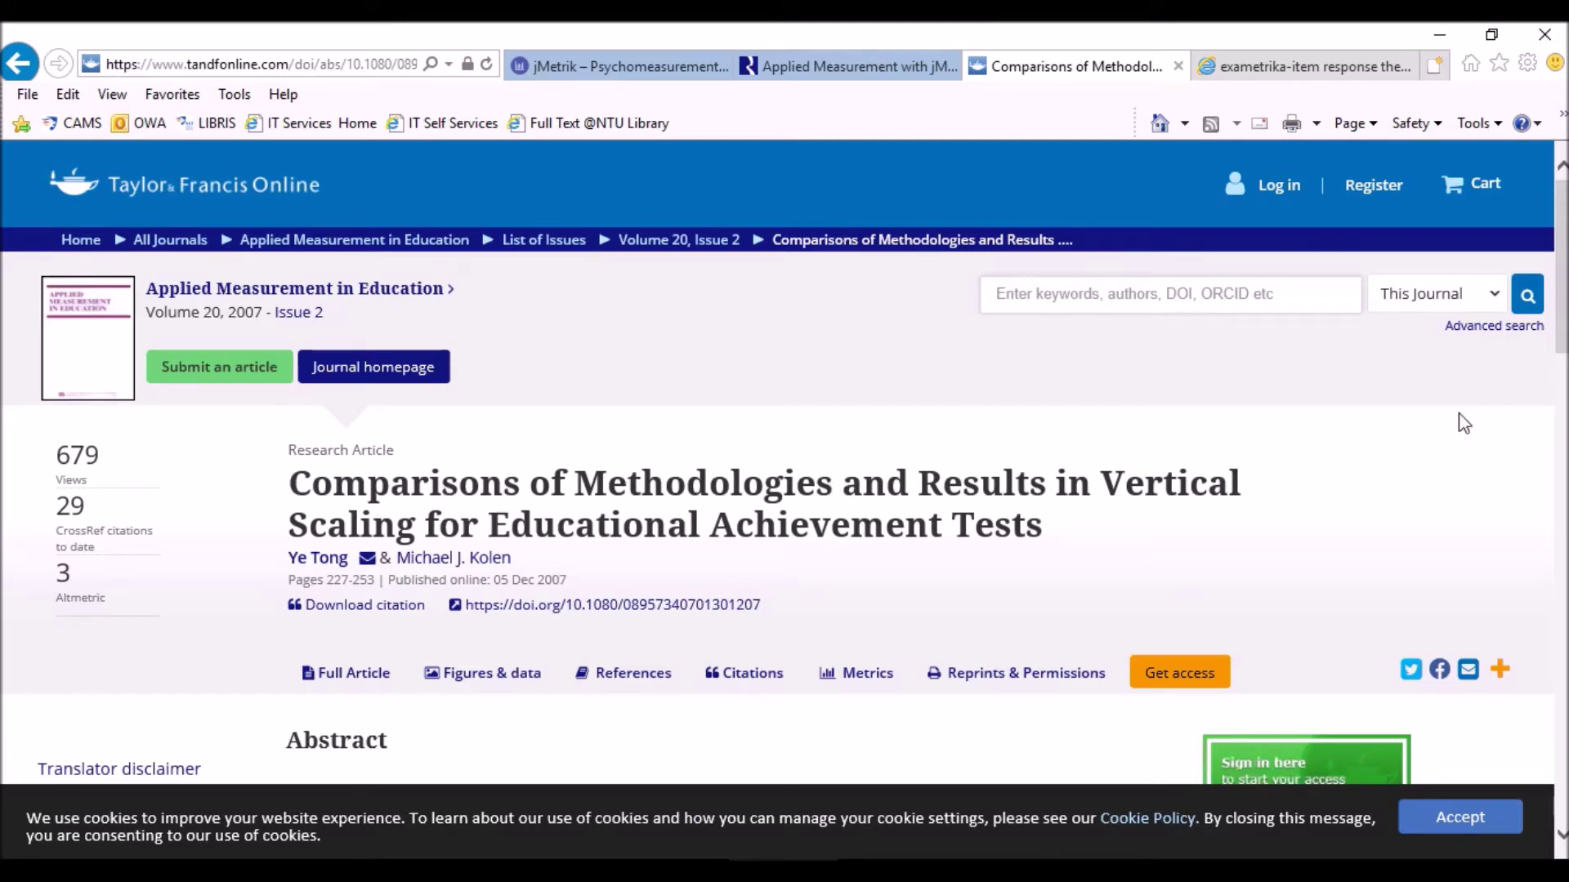
{"action": "left_click", "coordinate": [1441, 35]}
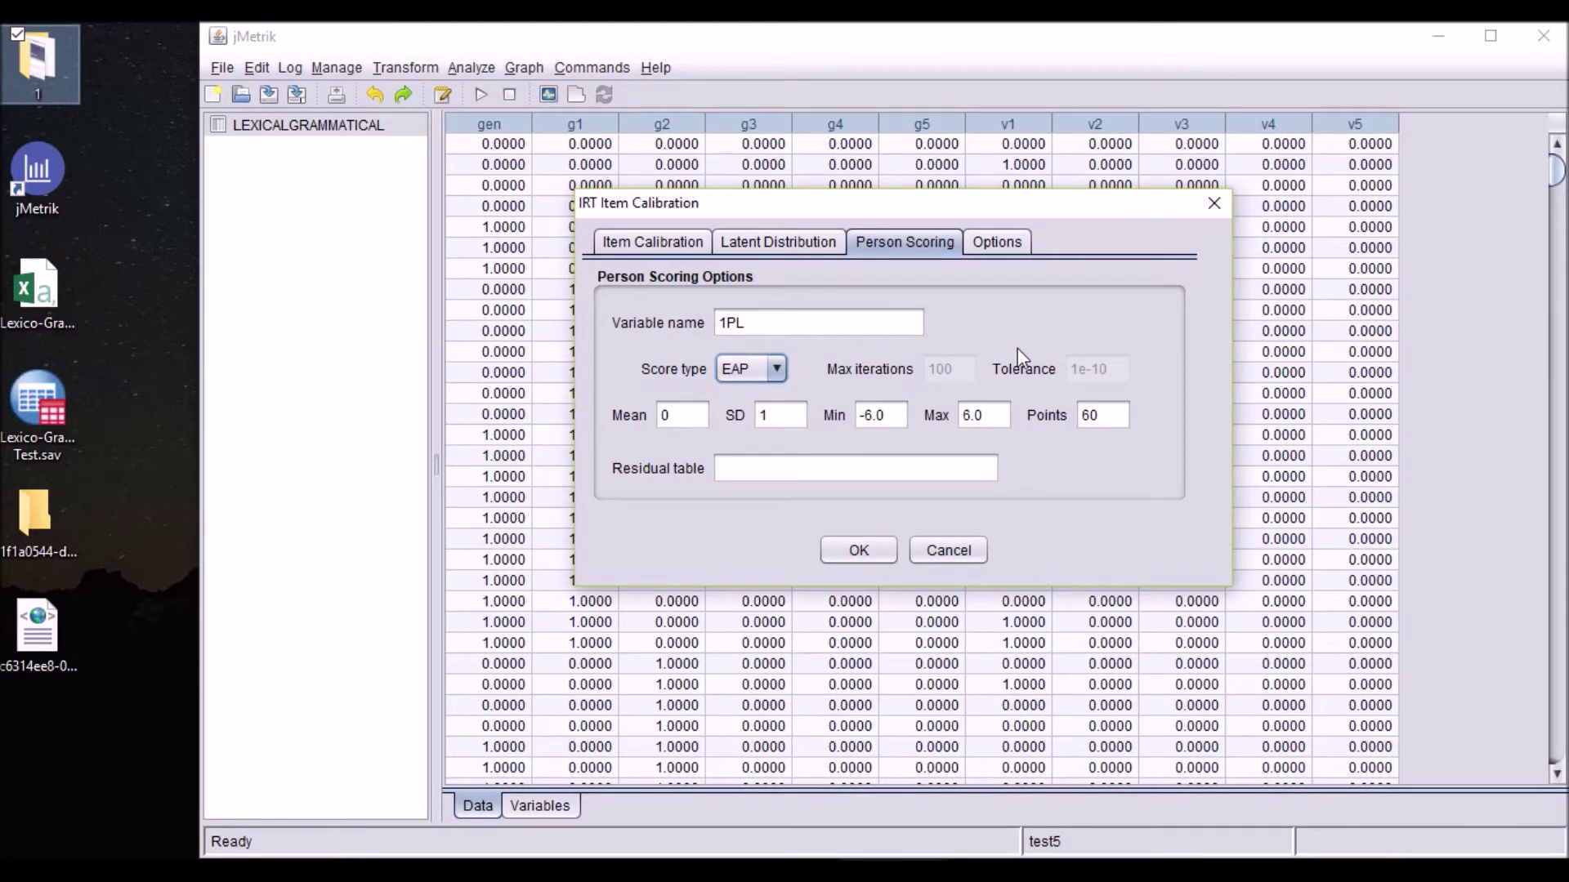
Review the convergence, missing data and optimizer options, and run the IRT item calibration with the default settings.
{"action": "left_click", "coordinate": [1013, 242]}
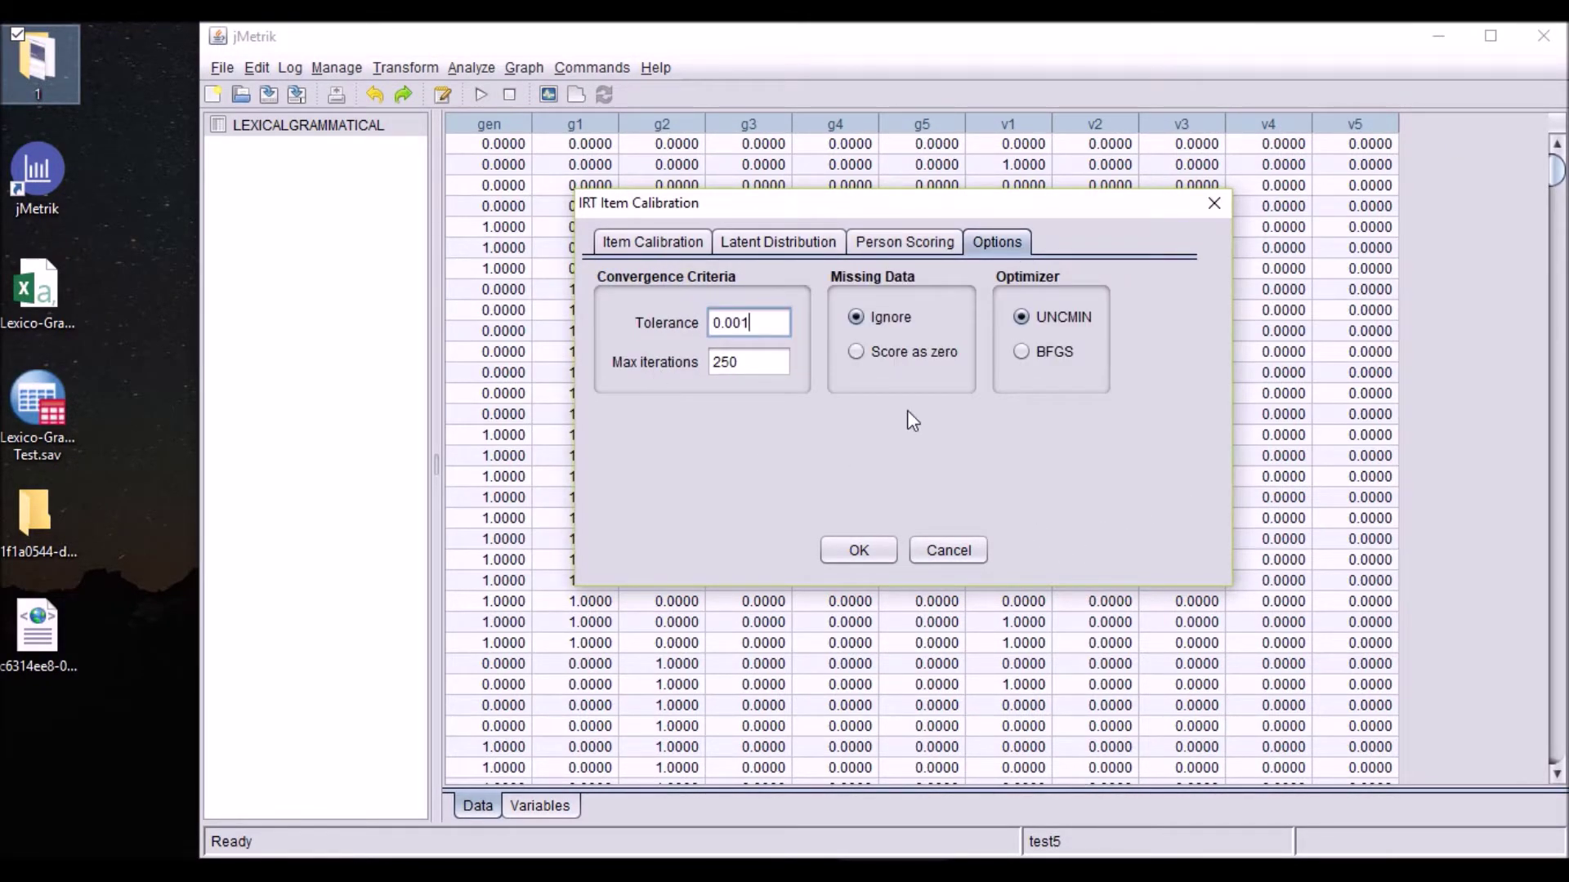
{"action": "left_click", "coordinate": [654, 241]}
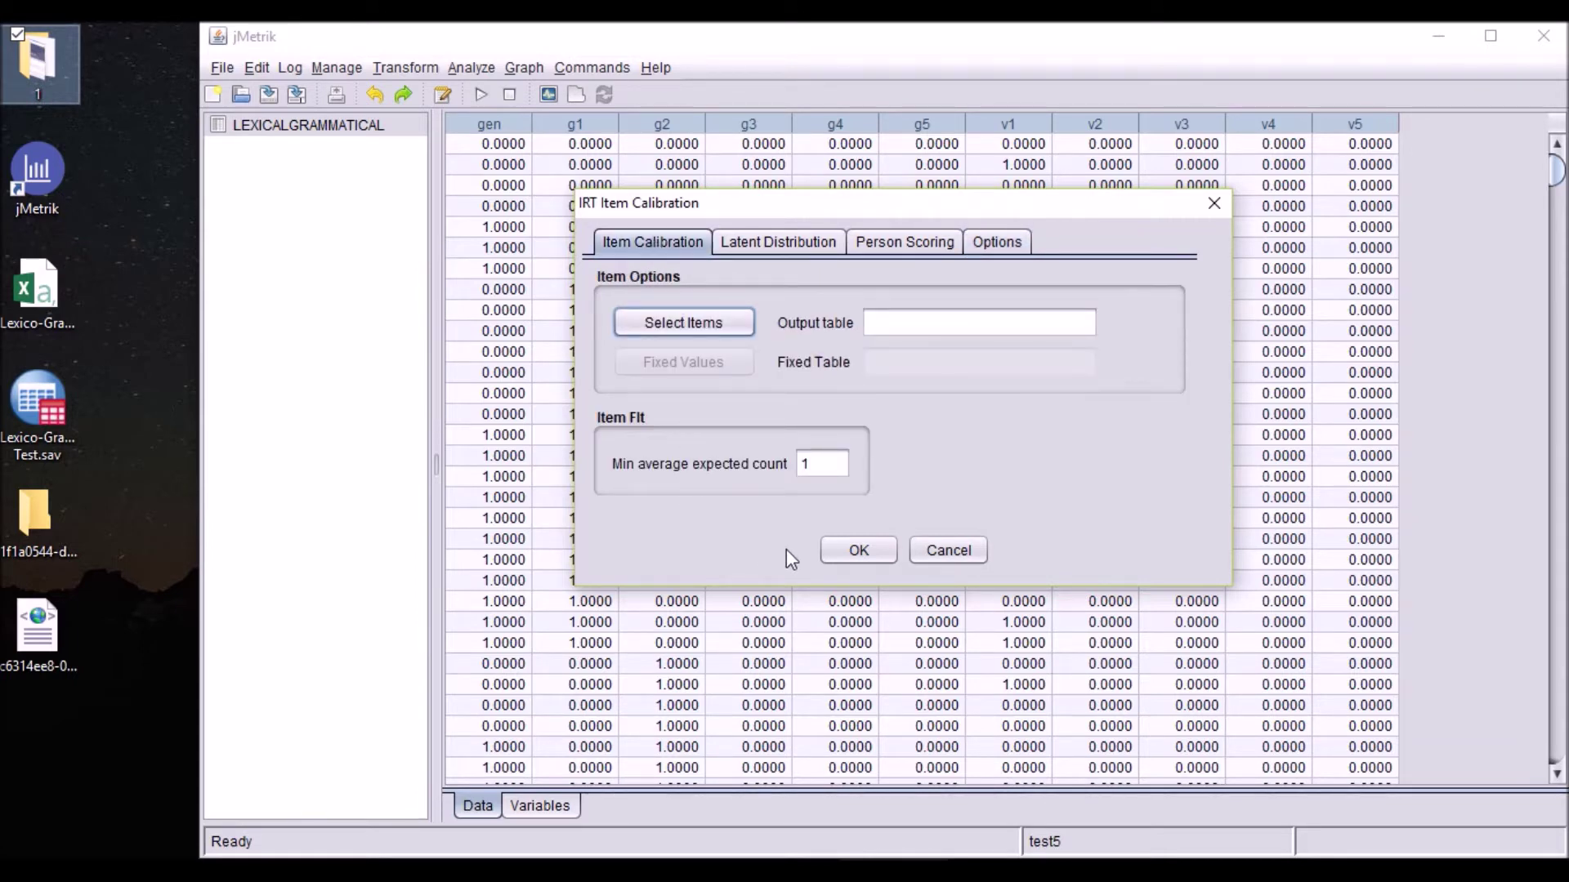
{"action": "left_click", "coordinate": [859, 553]}
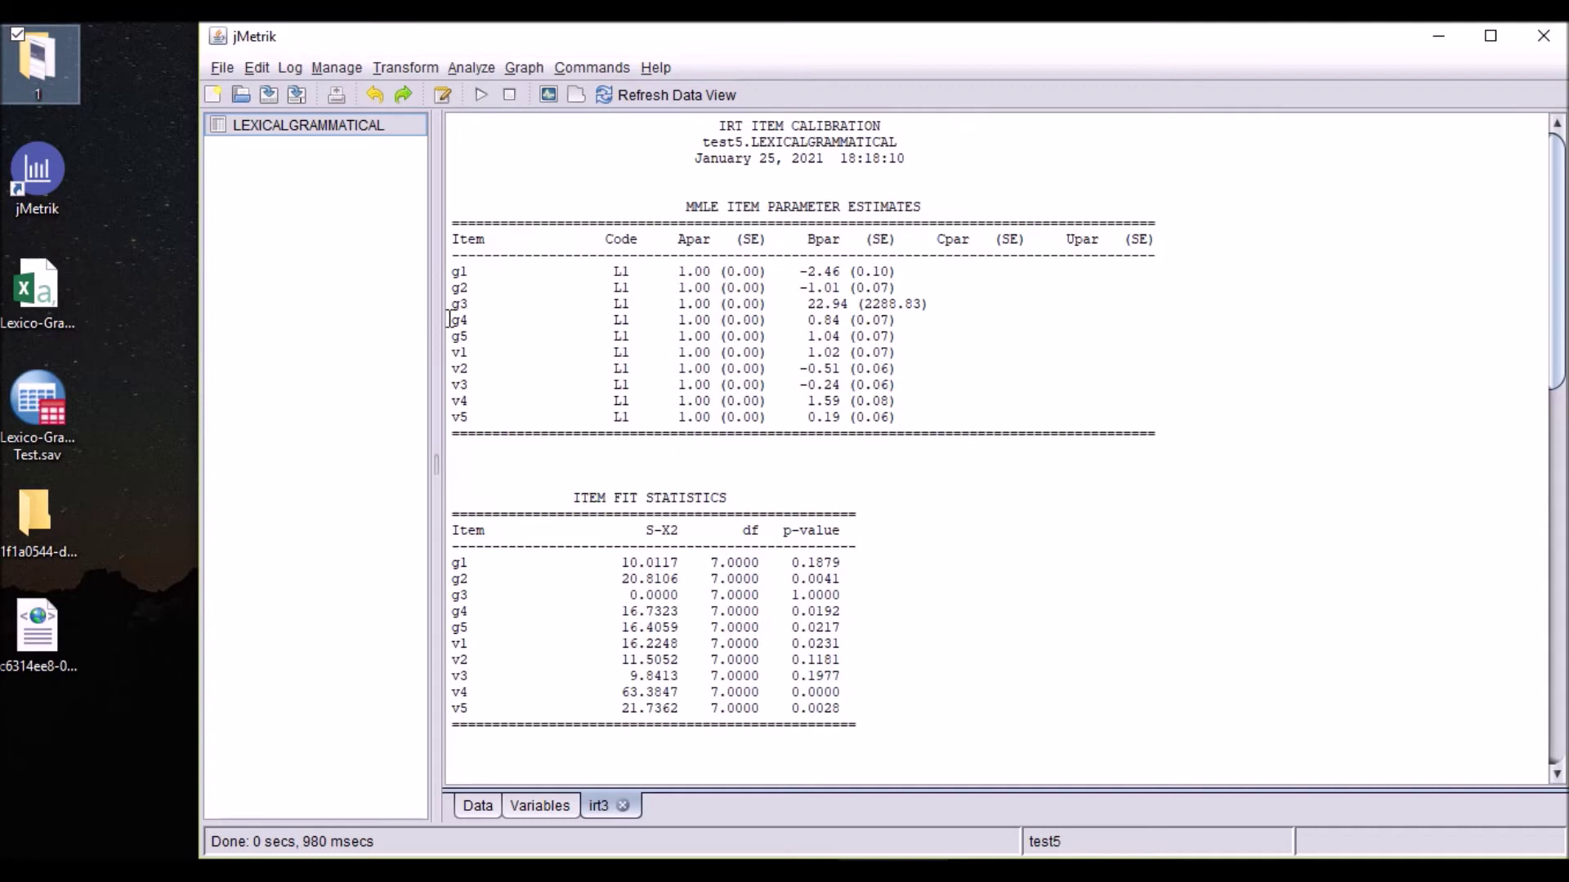
Examine item g3's difficulty estimate and standard error in the item parameter estimates, and go on to the item fit statistics.
{"action": "left_click_drag", "start_coordinate": [448, 306], "coordinate": [492, 307]}
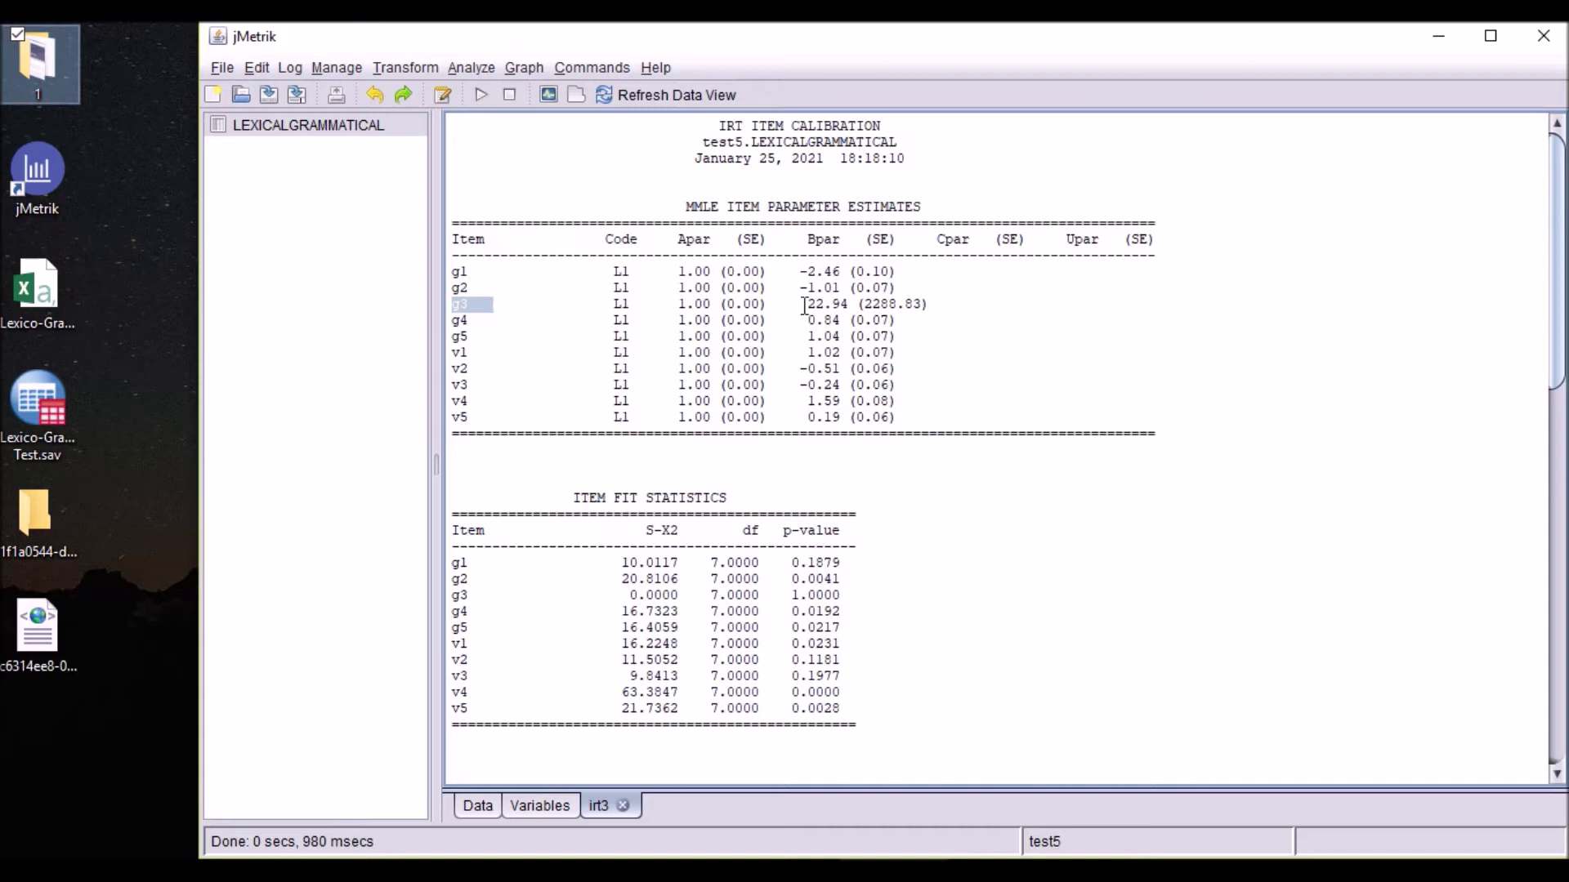
{"action": "left_click", "coordinate": [806, 304]}
{"action": "left_click_drag", "start_coordinate": [806, 304], "coordinate": [930, 304]}
{"action": "left_click", "coordinate": [945, 304]}
{"action": "scroll", "coordinate": [915, 335], "scroll_direction": "down", "scroll_amount": 3}
{"action": "scroll", "coordinate": [844, 376], "scroll_direction": "down", "scroll_amount": 2}
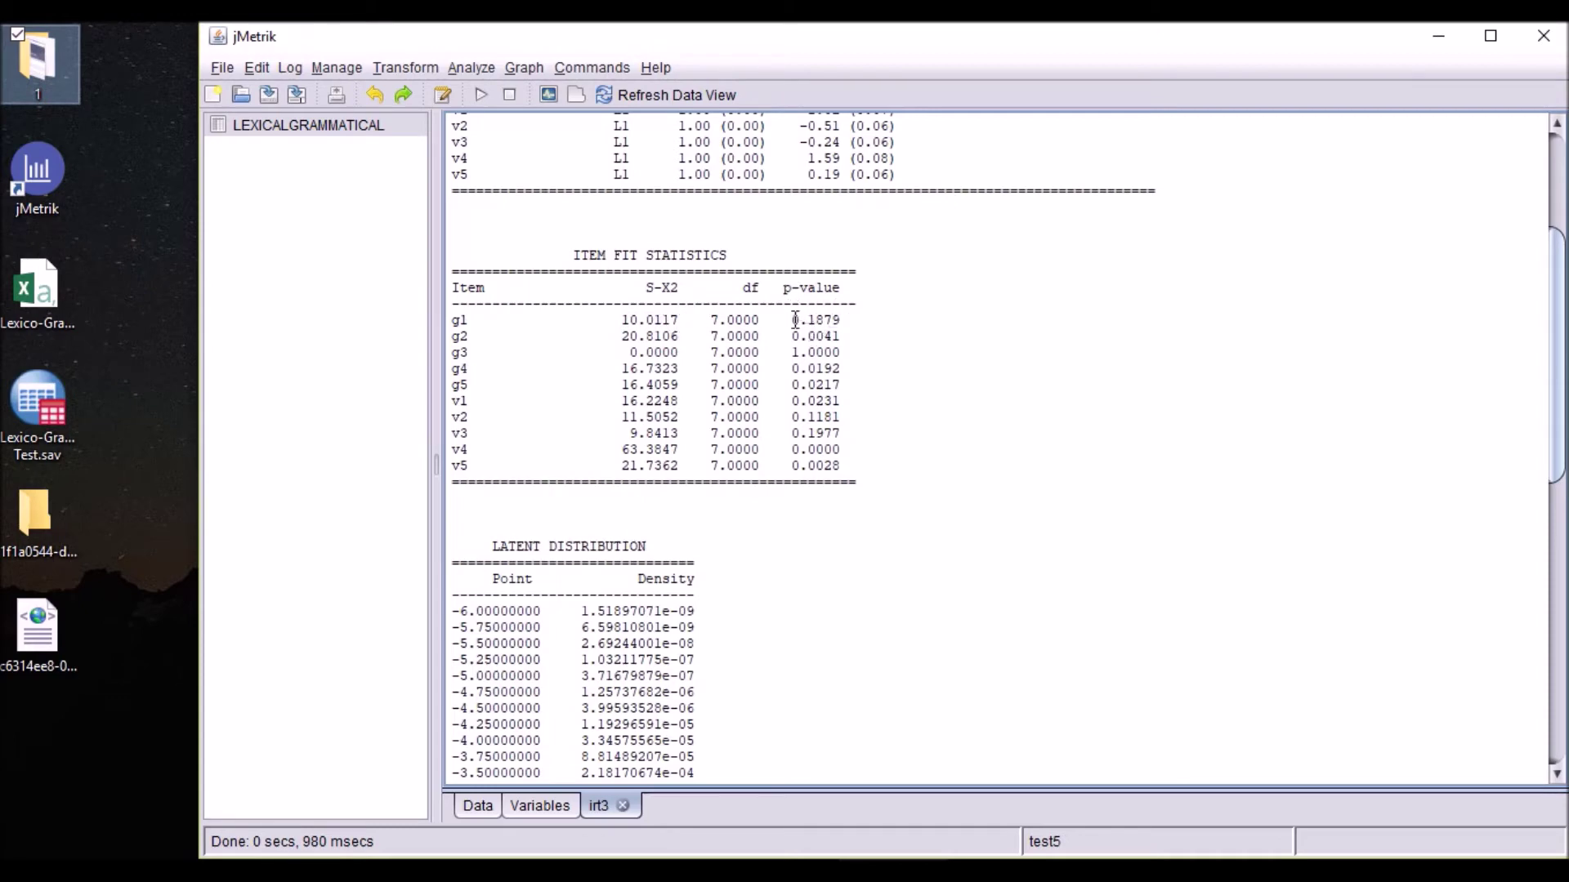
{"action": "left_click", "coordinate": [984, 871]}
{"action": "left_click", "coordinate": [1397, 831]}
Examine the p-values of items g1, g2, v4 and v5 in the item fit statistics.
{"action": "left_click_drag", "start_coordinate": [791, 320], "coordinate": [801, 321]}
{"action": "left_click", "coordinate": [846, 322]}
{"action": "left_click_drag", "start_coordinate": [848, 336], "coordinate": [800, 337]}
{"action": "left_click", "coordinate": [1013, 871]}
{"action": "left_click", "coordinate": [1420, 809]}
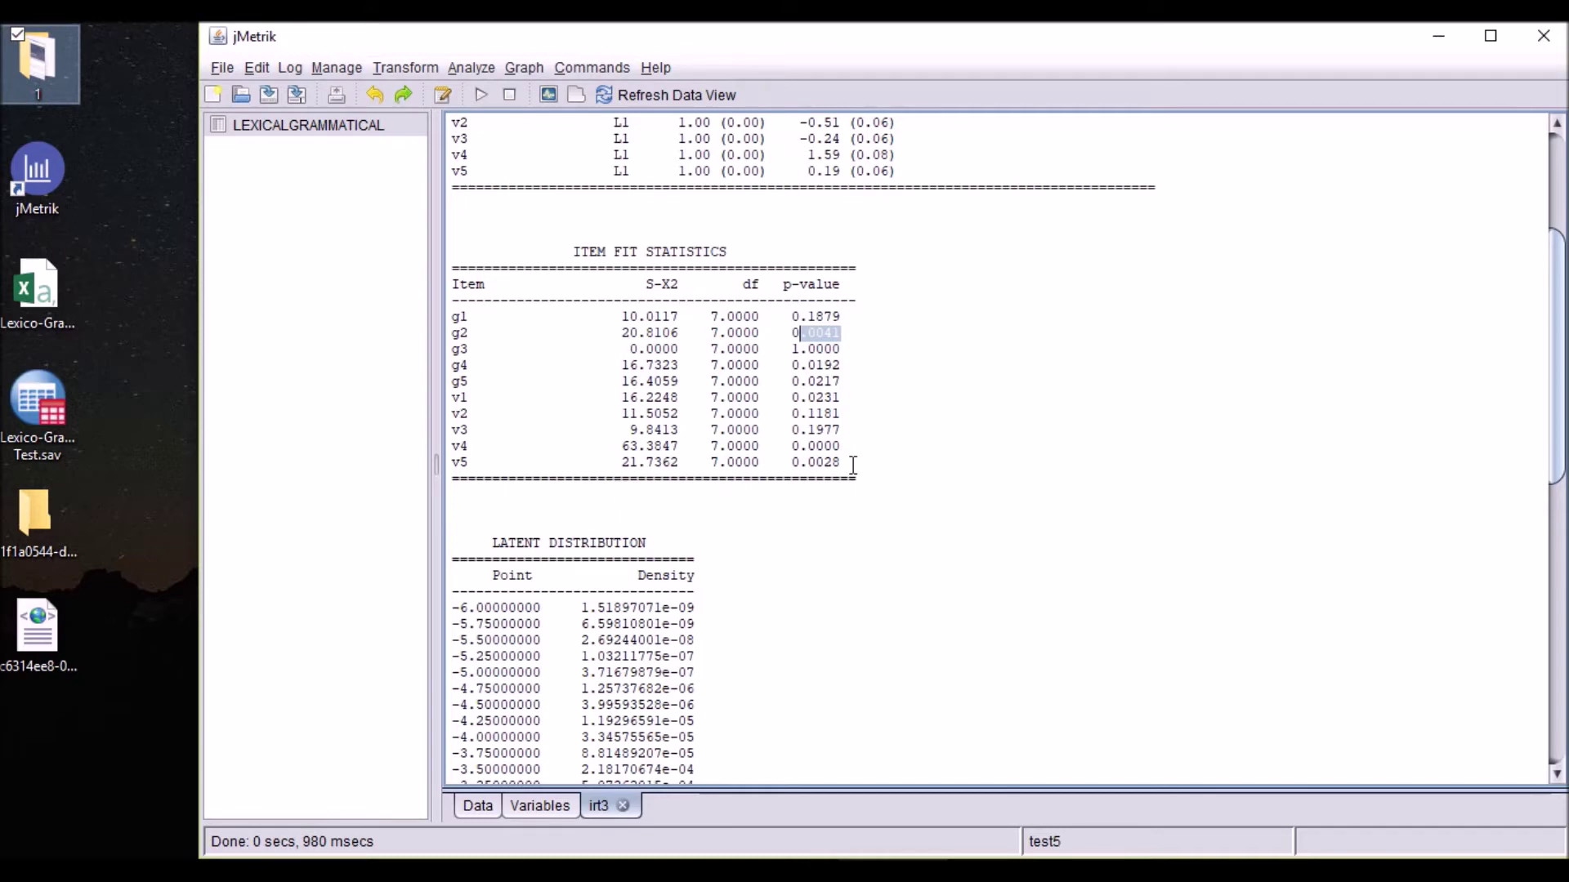
{"action": "left_click_drag", "start_coordinate": [852, 462], "coordinate": [826, 455]}
{"action": "left_click", "coordinate": [826, 452]}
{"action": "left_click", "coordinate": [1003, 871]}
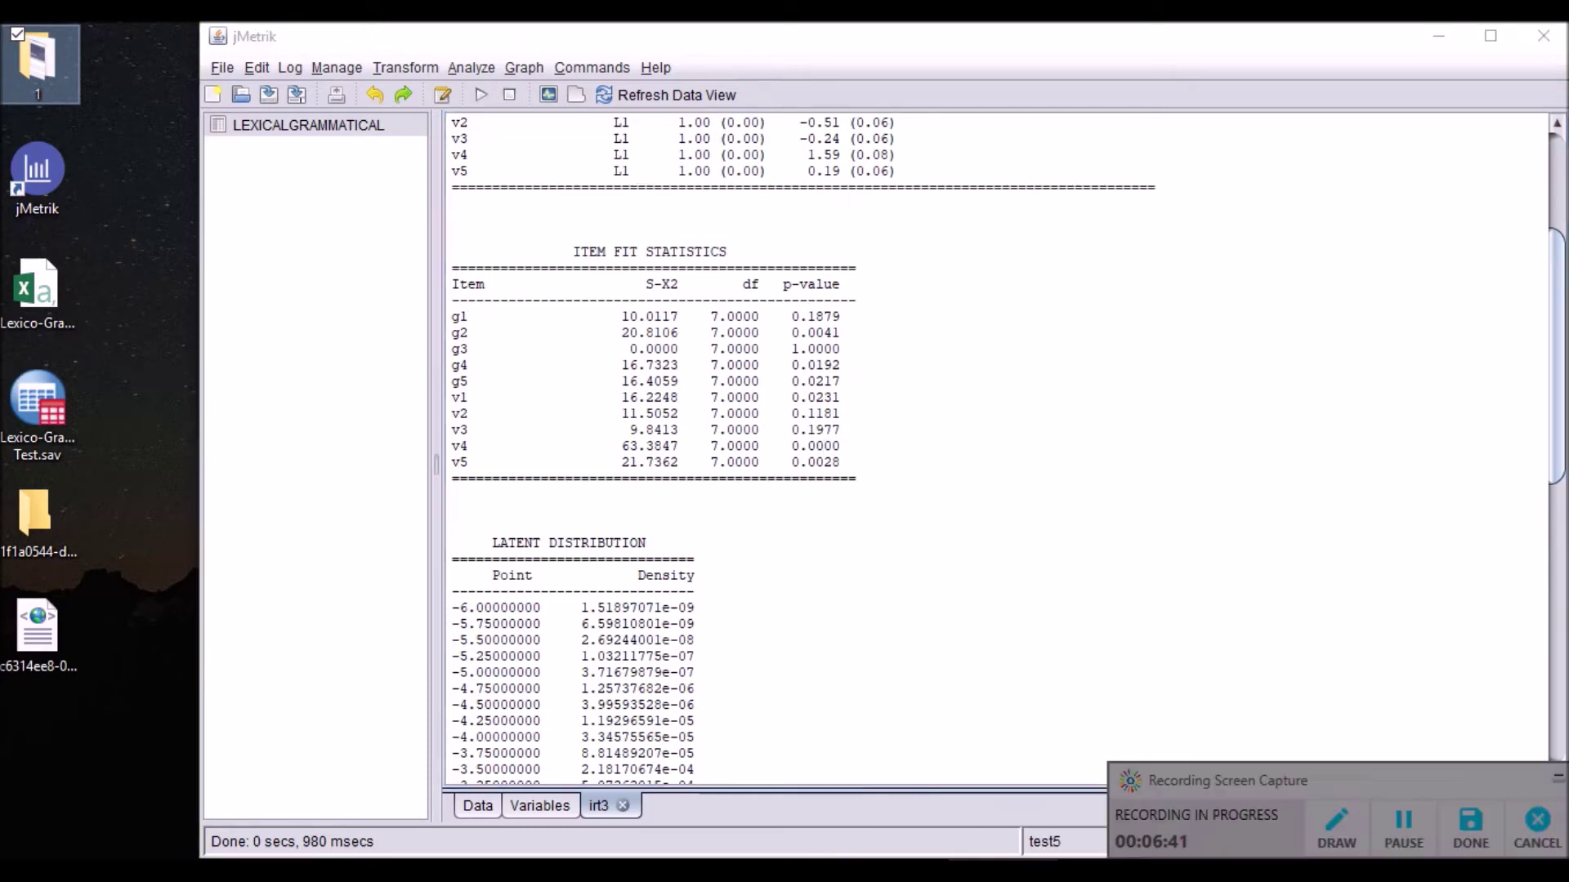
{"action": "left_click", "coordinate": [1404, 829]}
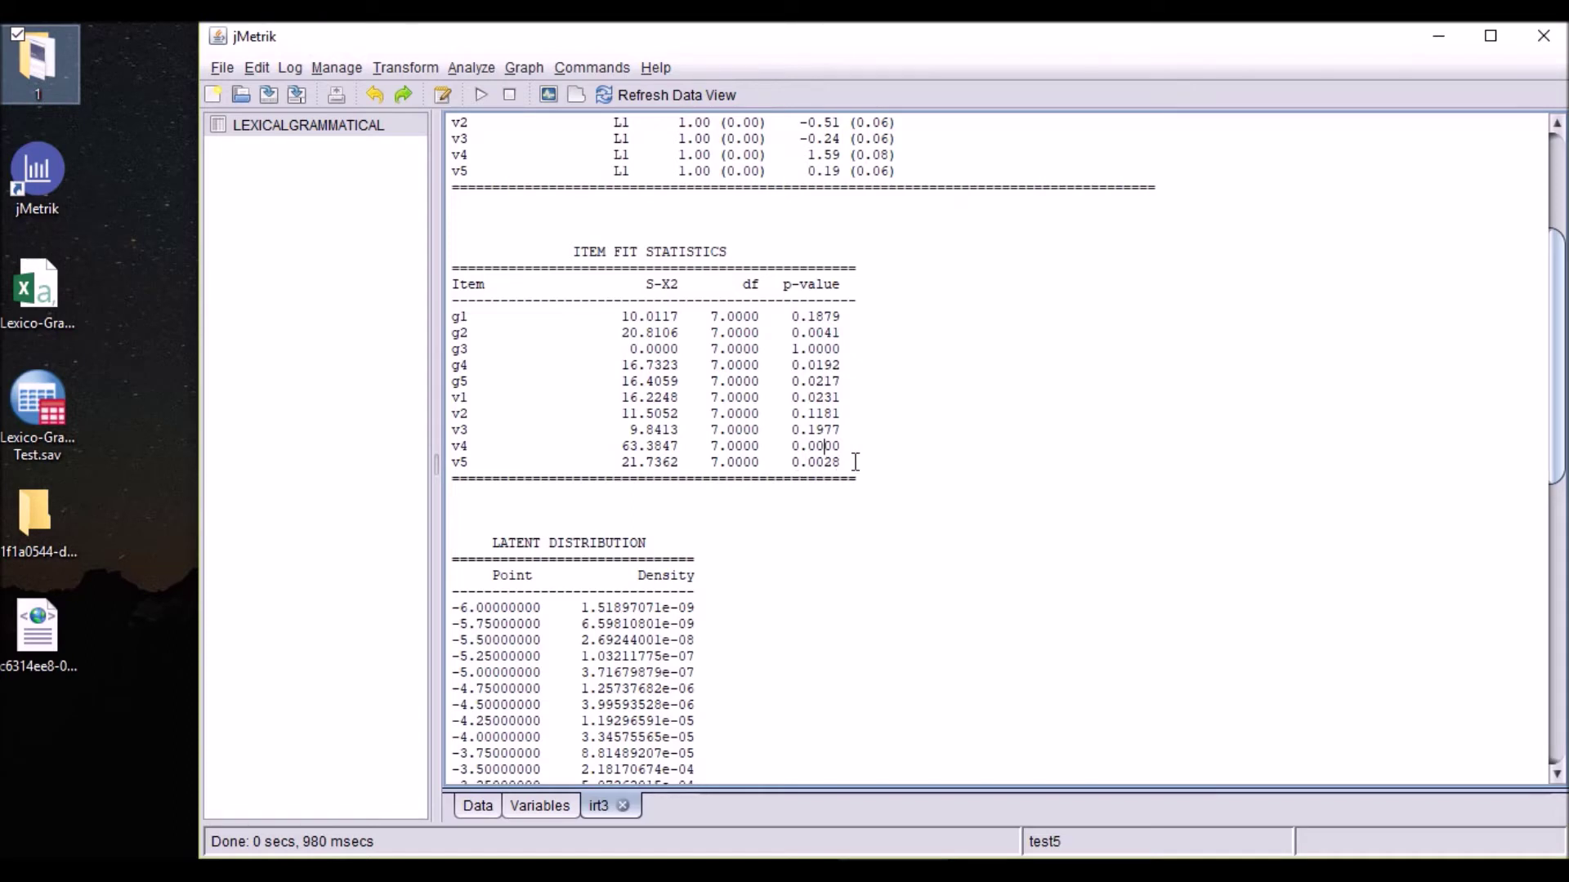
{"action": "left_click", "coordinate": [465, 68]}
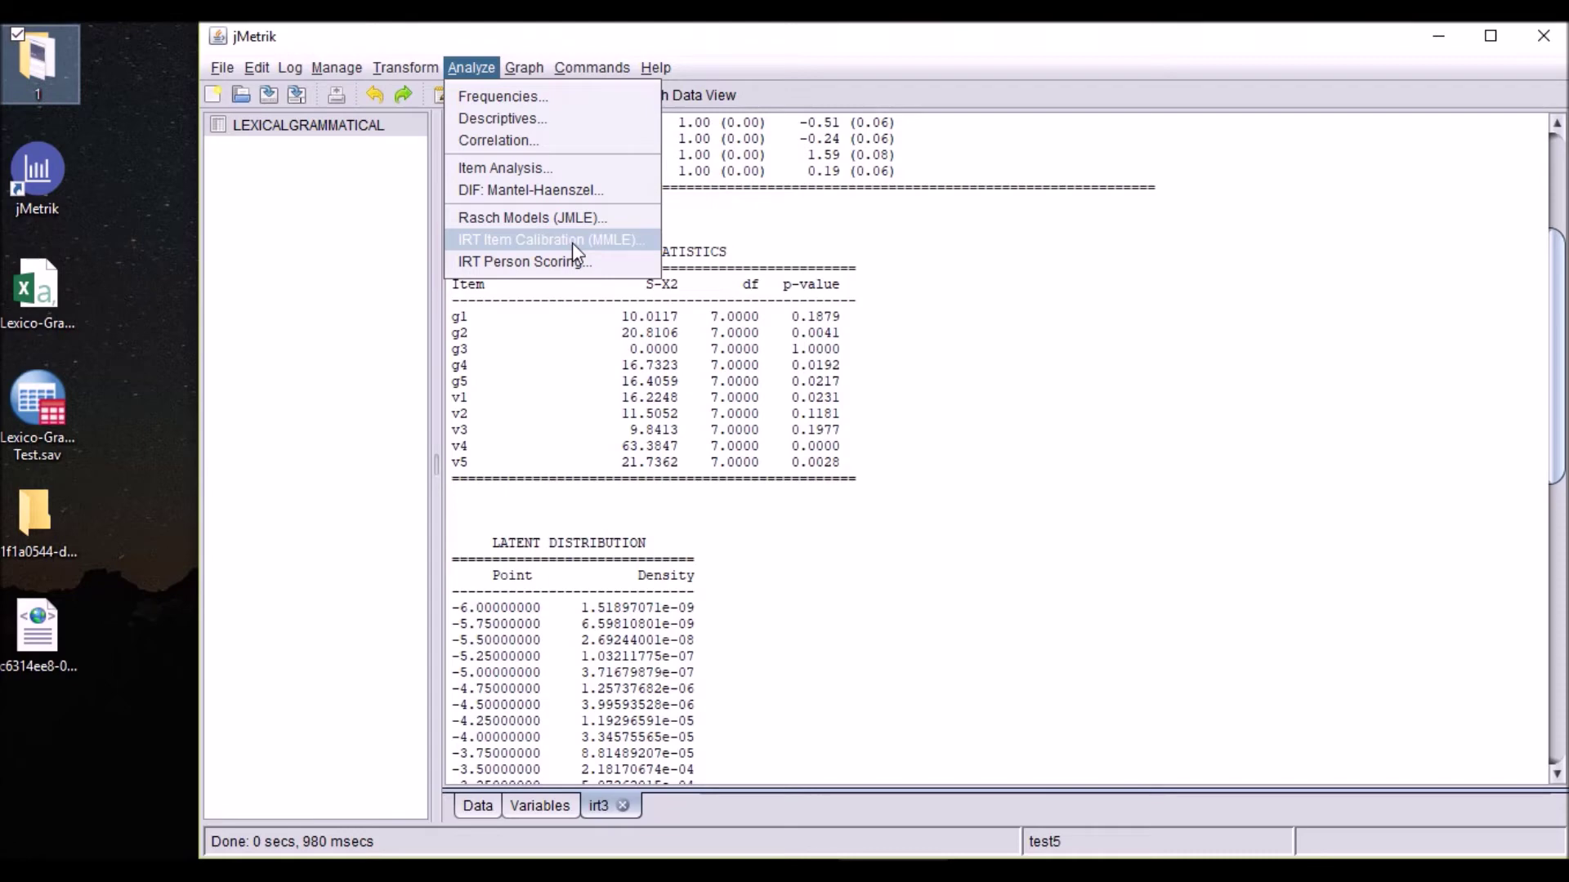
{"action": "left_click", "coordinate": [809, 432]}
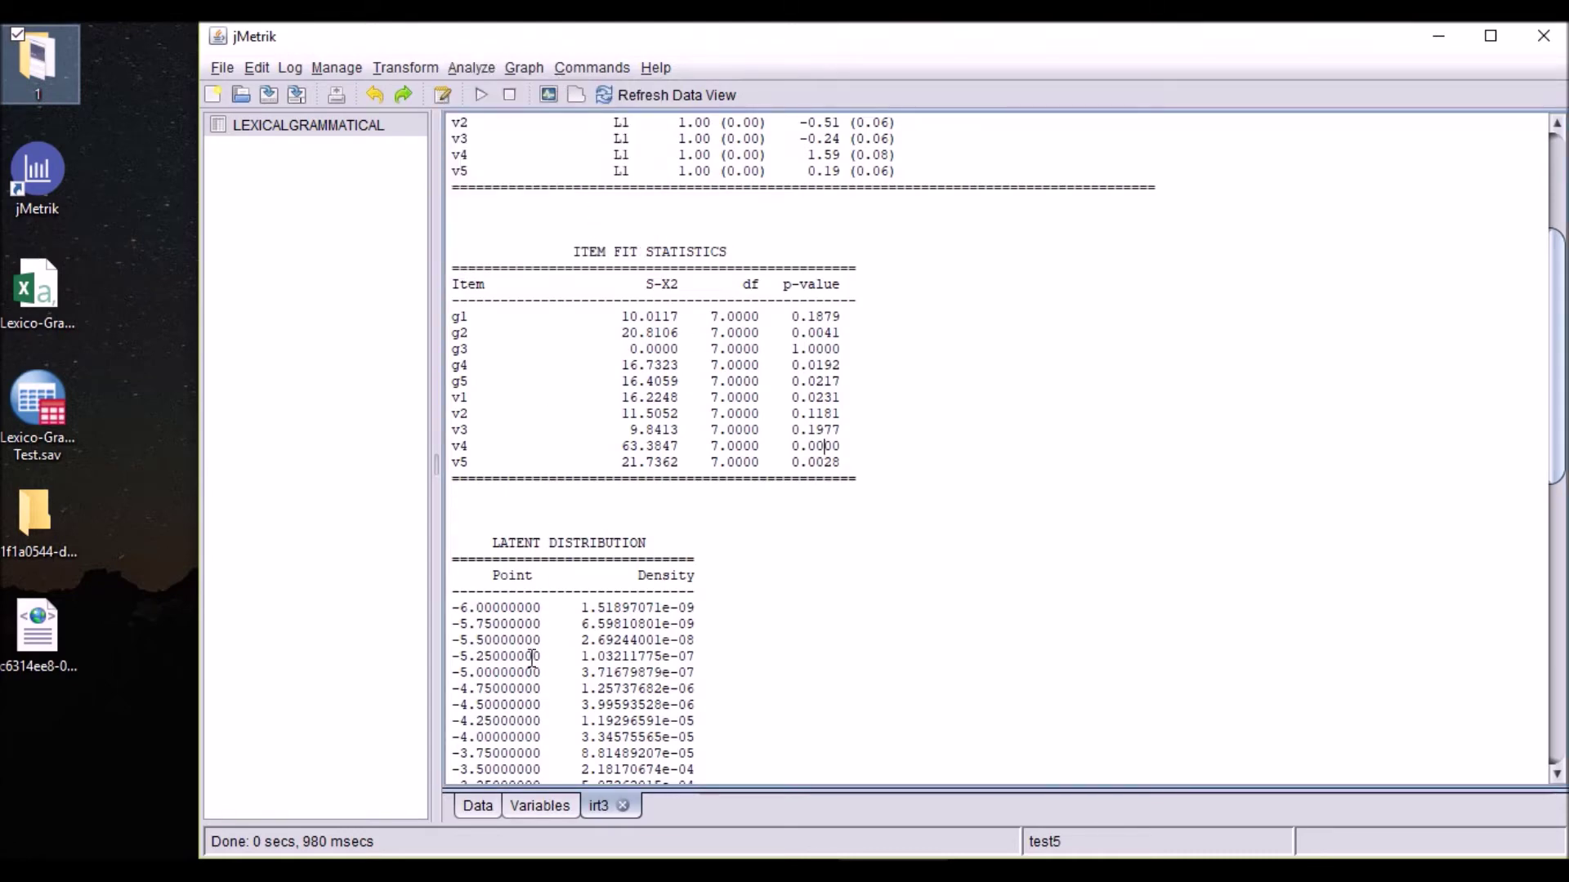
Review the variable name in the IRT item calibration's person scoring options and close the dialog without running it.
{"action": "left_click", "coordinate": [472, 69]}
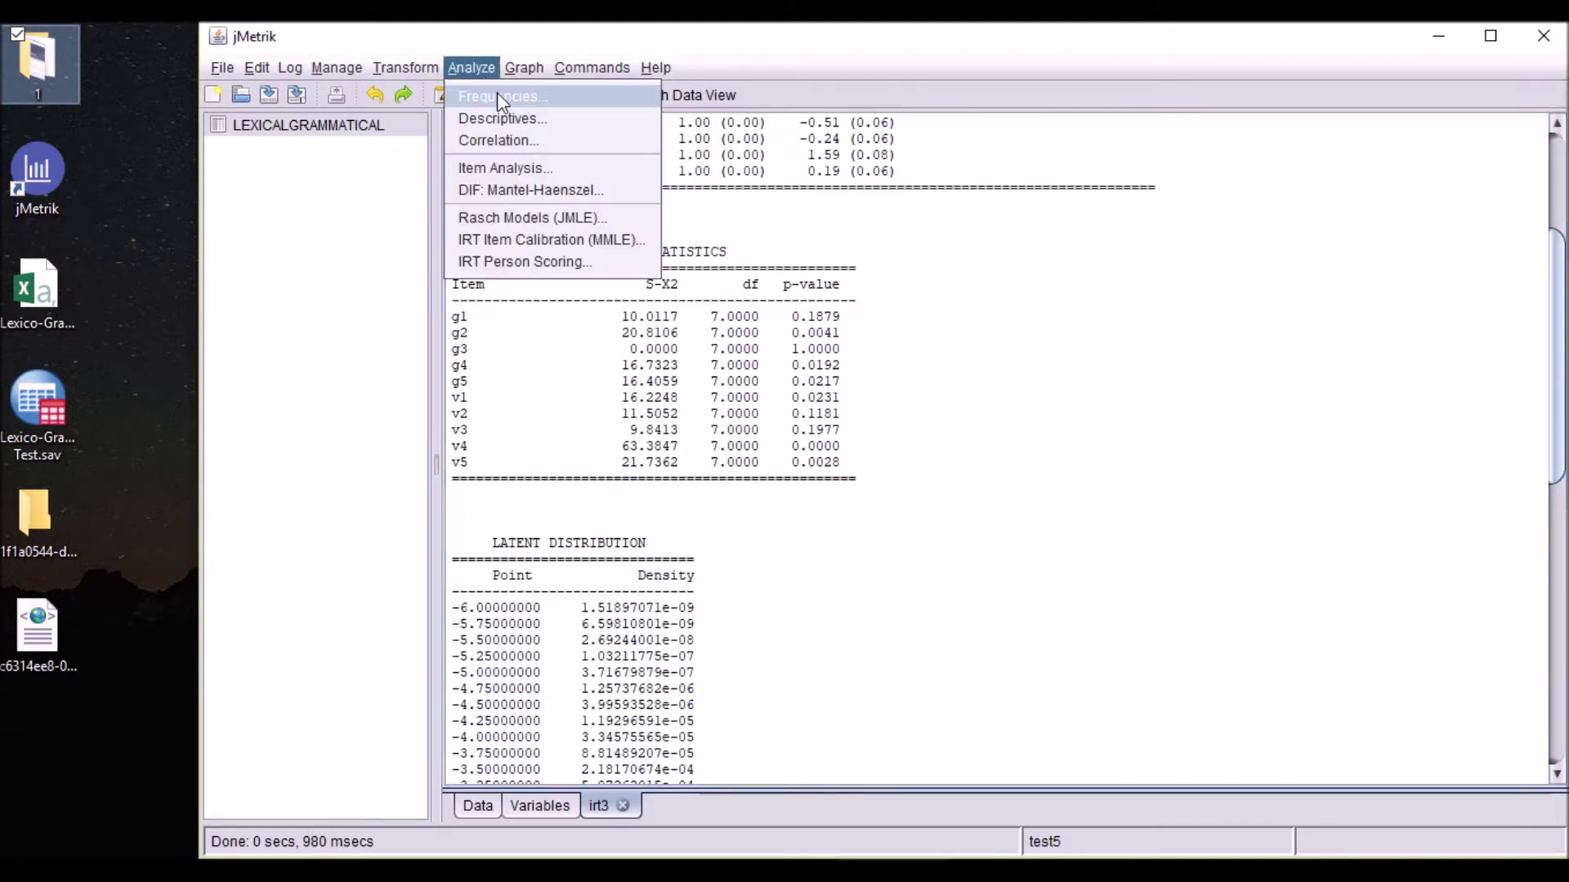
{"action": "left_click", "coordinate": [550, 240]}
{"action": "left_click", "coordinate": [907, 243]}
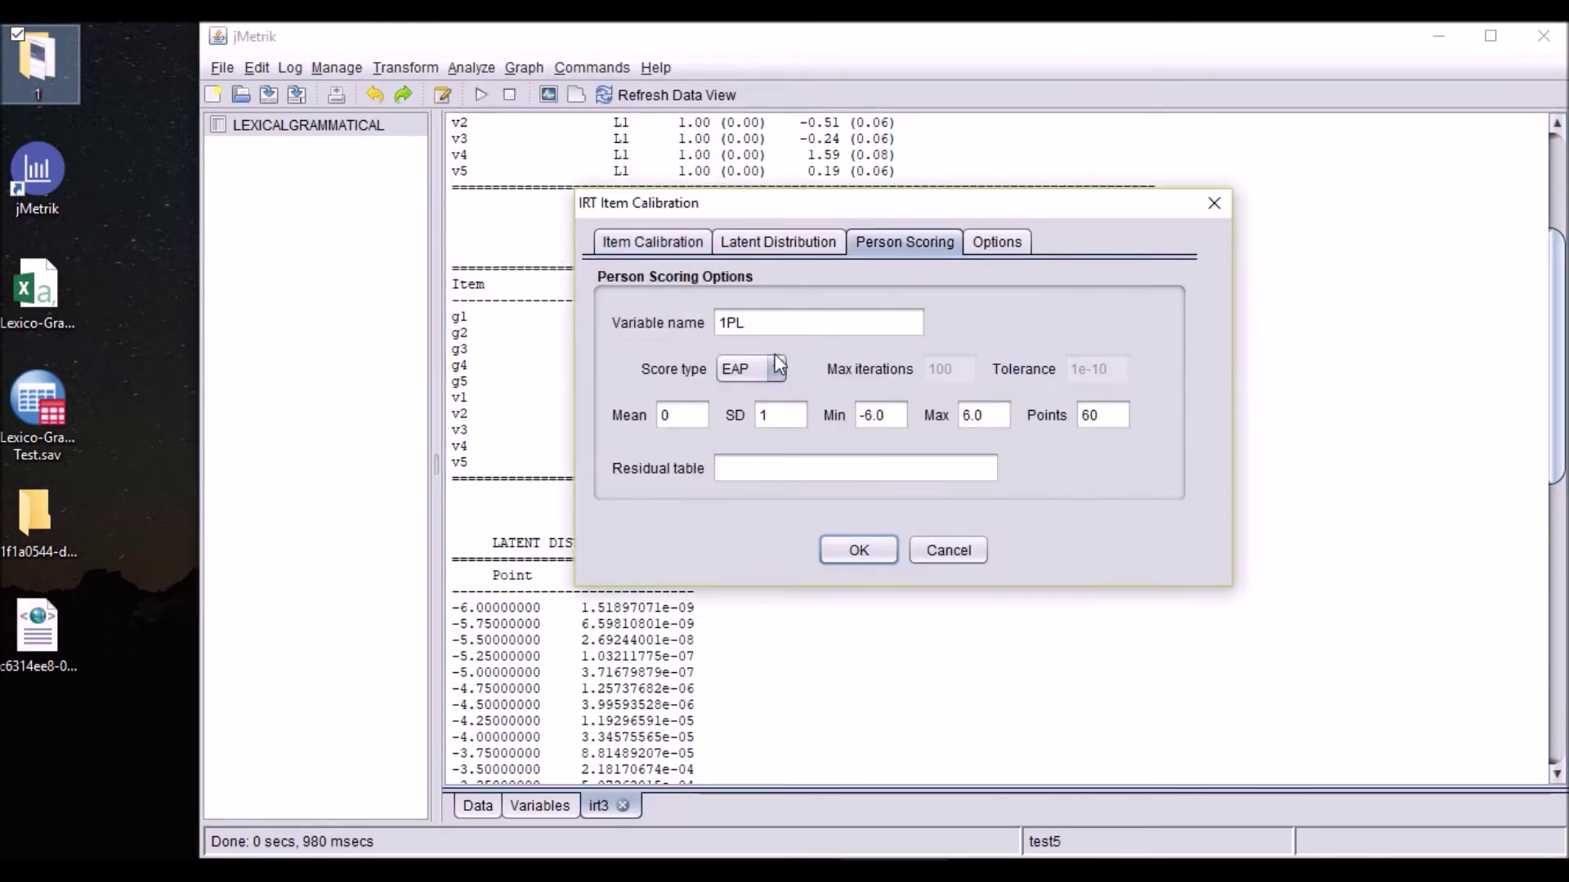
{"action": "left_click_drag", "start_coordinate": [747, 324], "coordinate": [726, 324]}
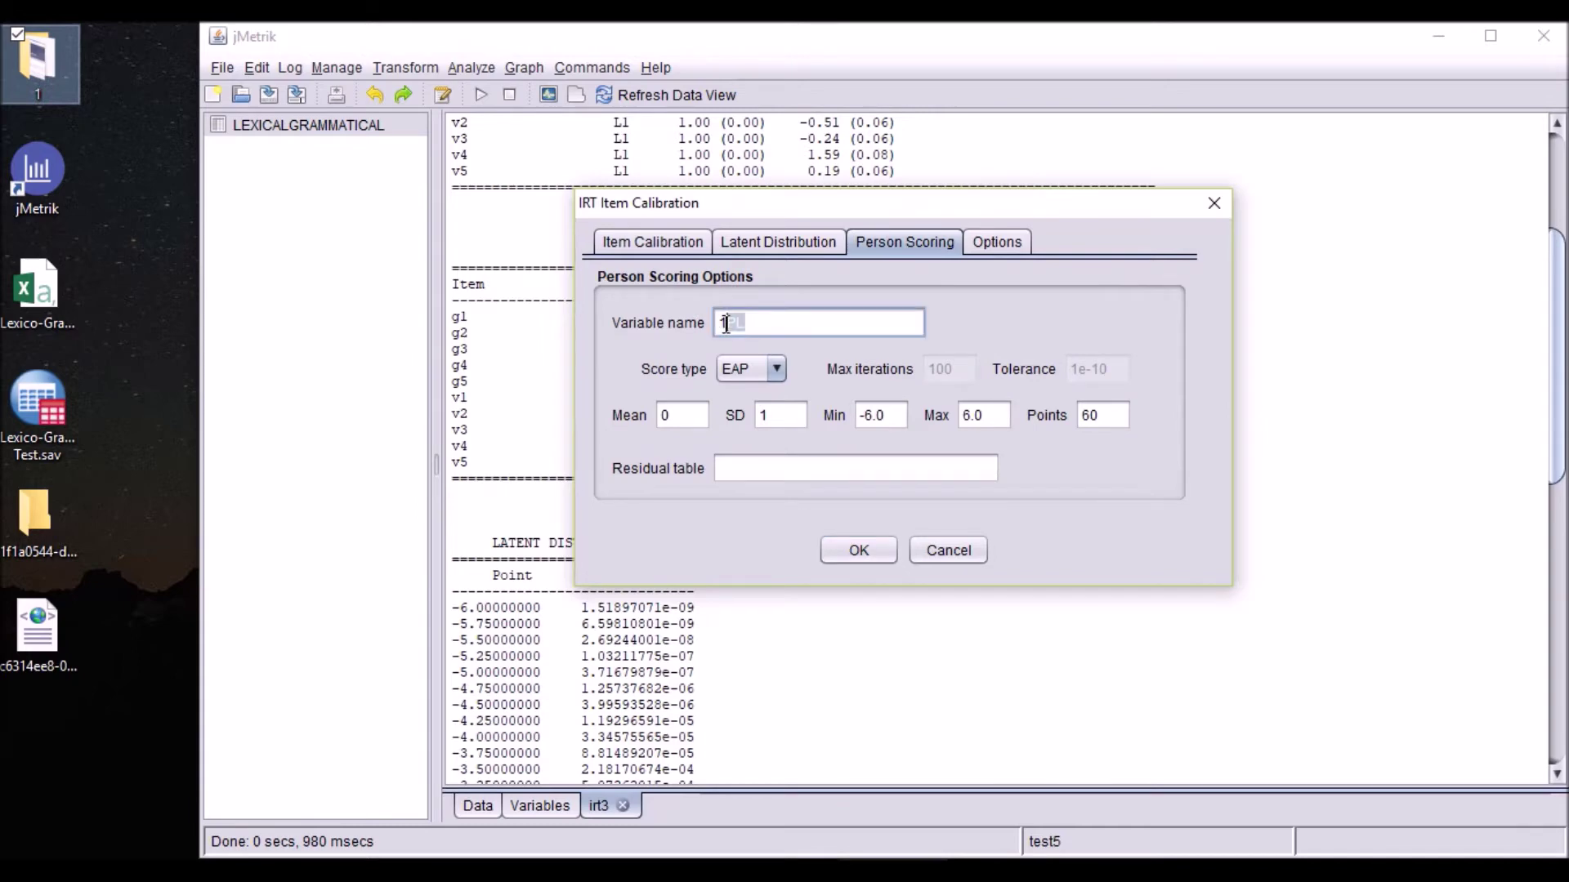
{"action": "left_click", "coordinate": [1213, 205]}
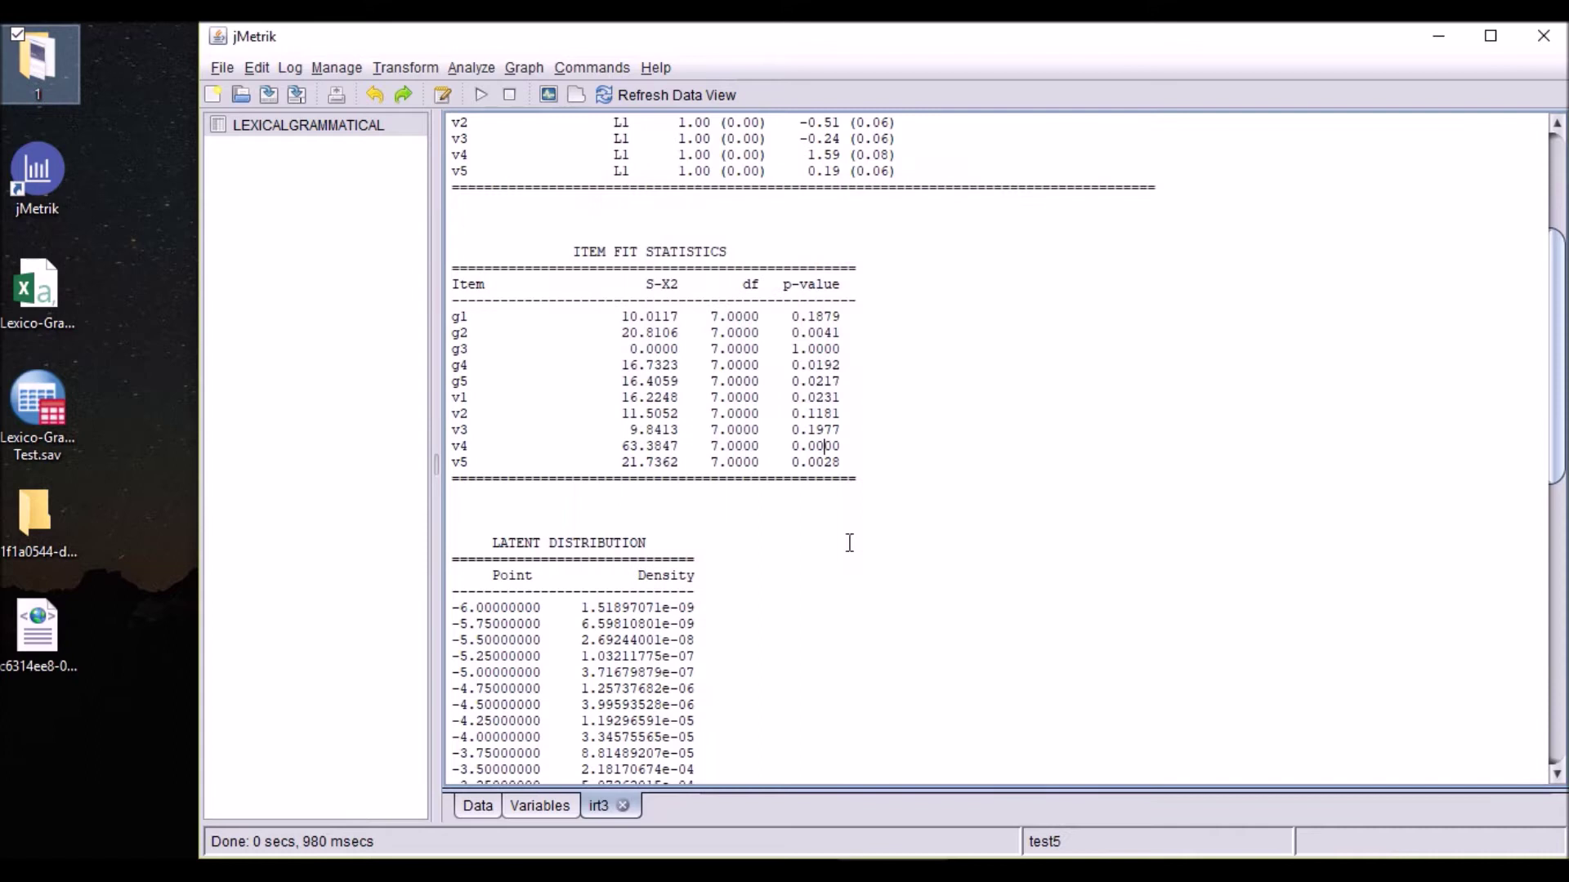
Refresh the data table to show the 1PL person scores and their standard errors for each examinee.
{"action": "left_click", "coordinate": [527, 809]}
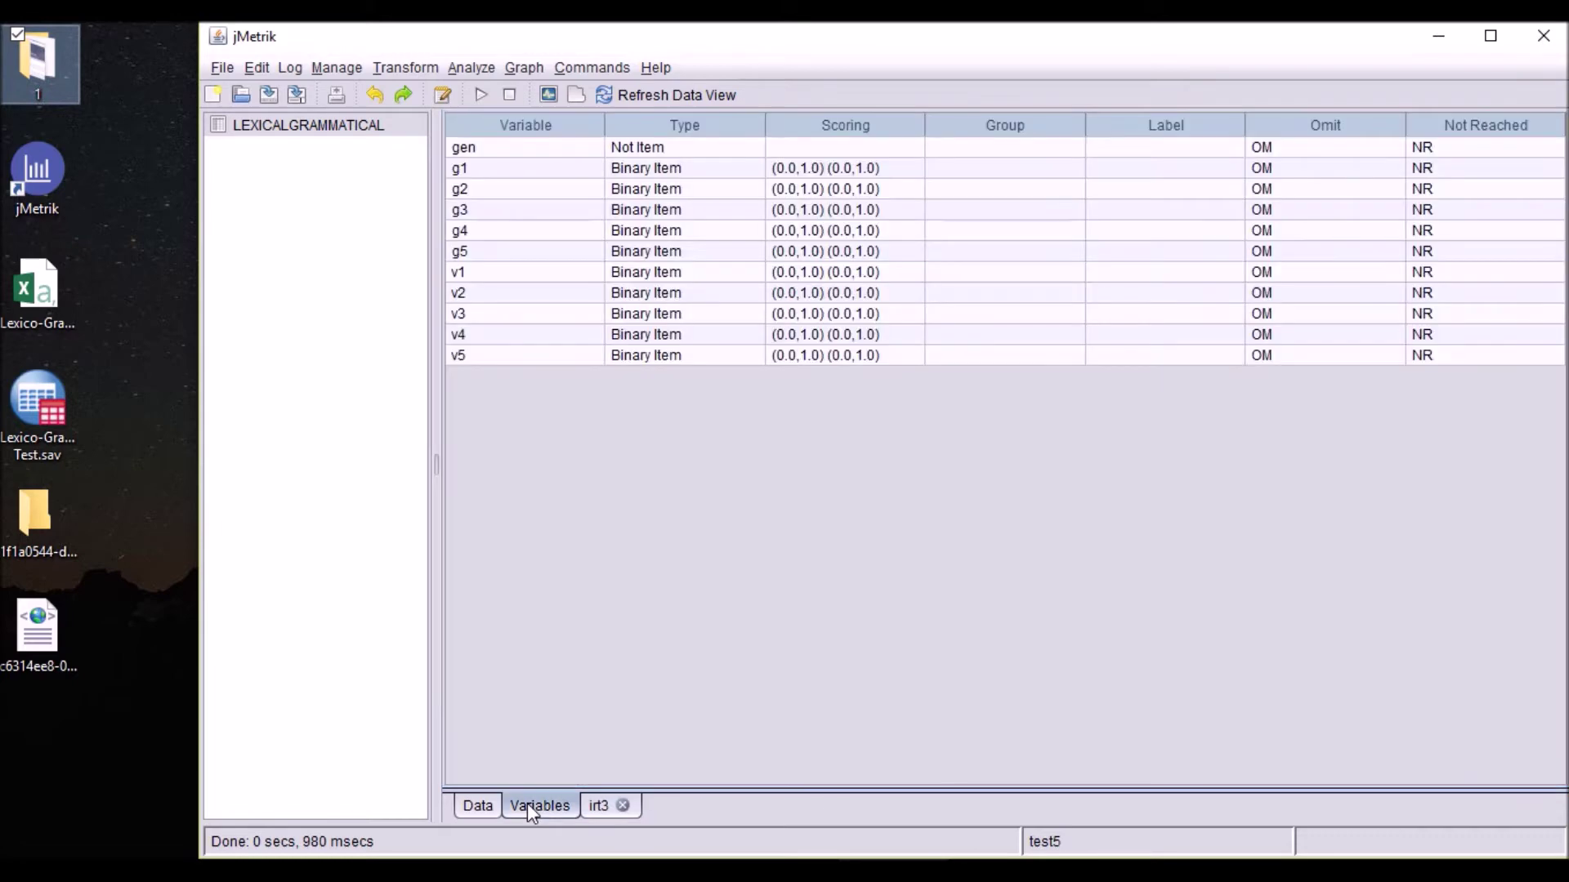
{"action": "left_click", "coordinate": [487, 807]}
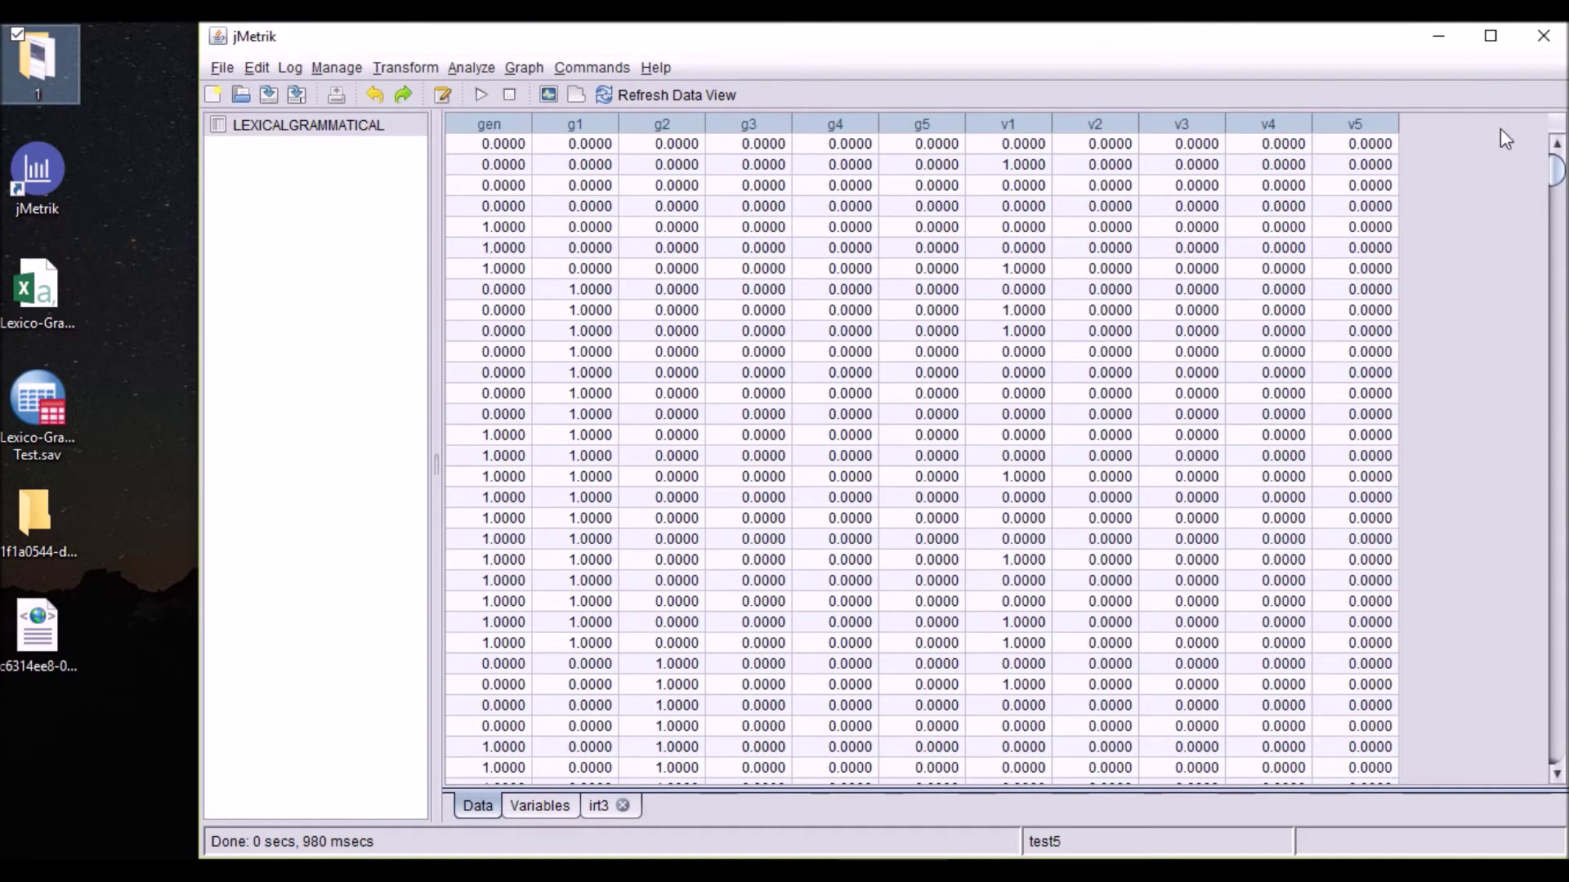
{"action": "left_click", "coordinate": [652, 95]}
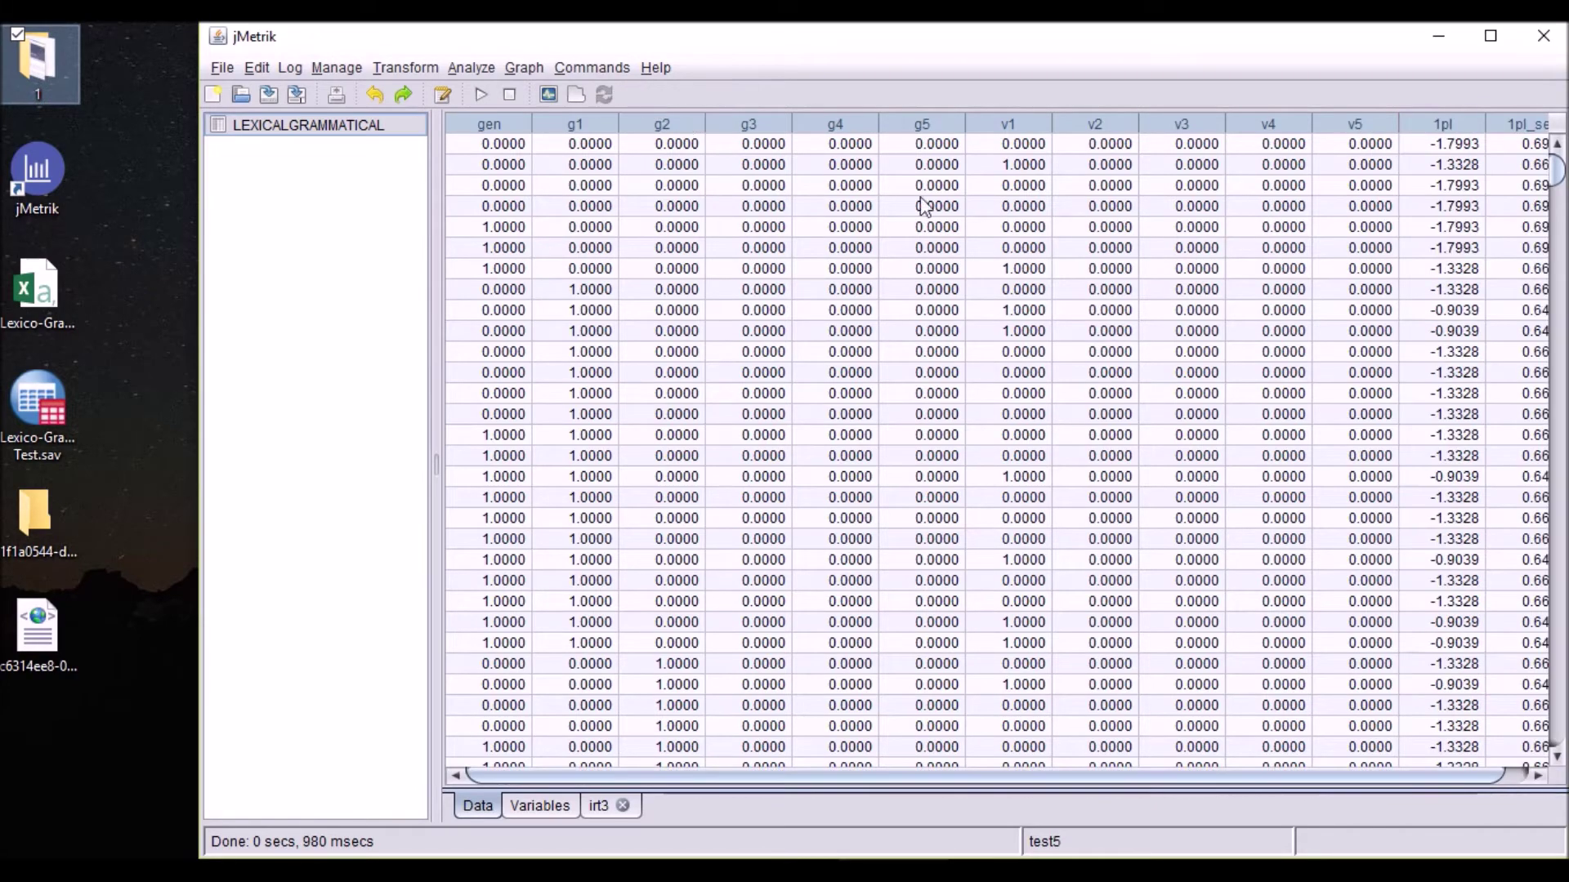
{"action": "left_click_drag", "start_coordinate": [816, 775], "coordinate": [850, 775]}
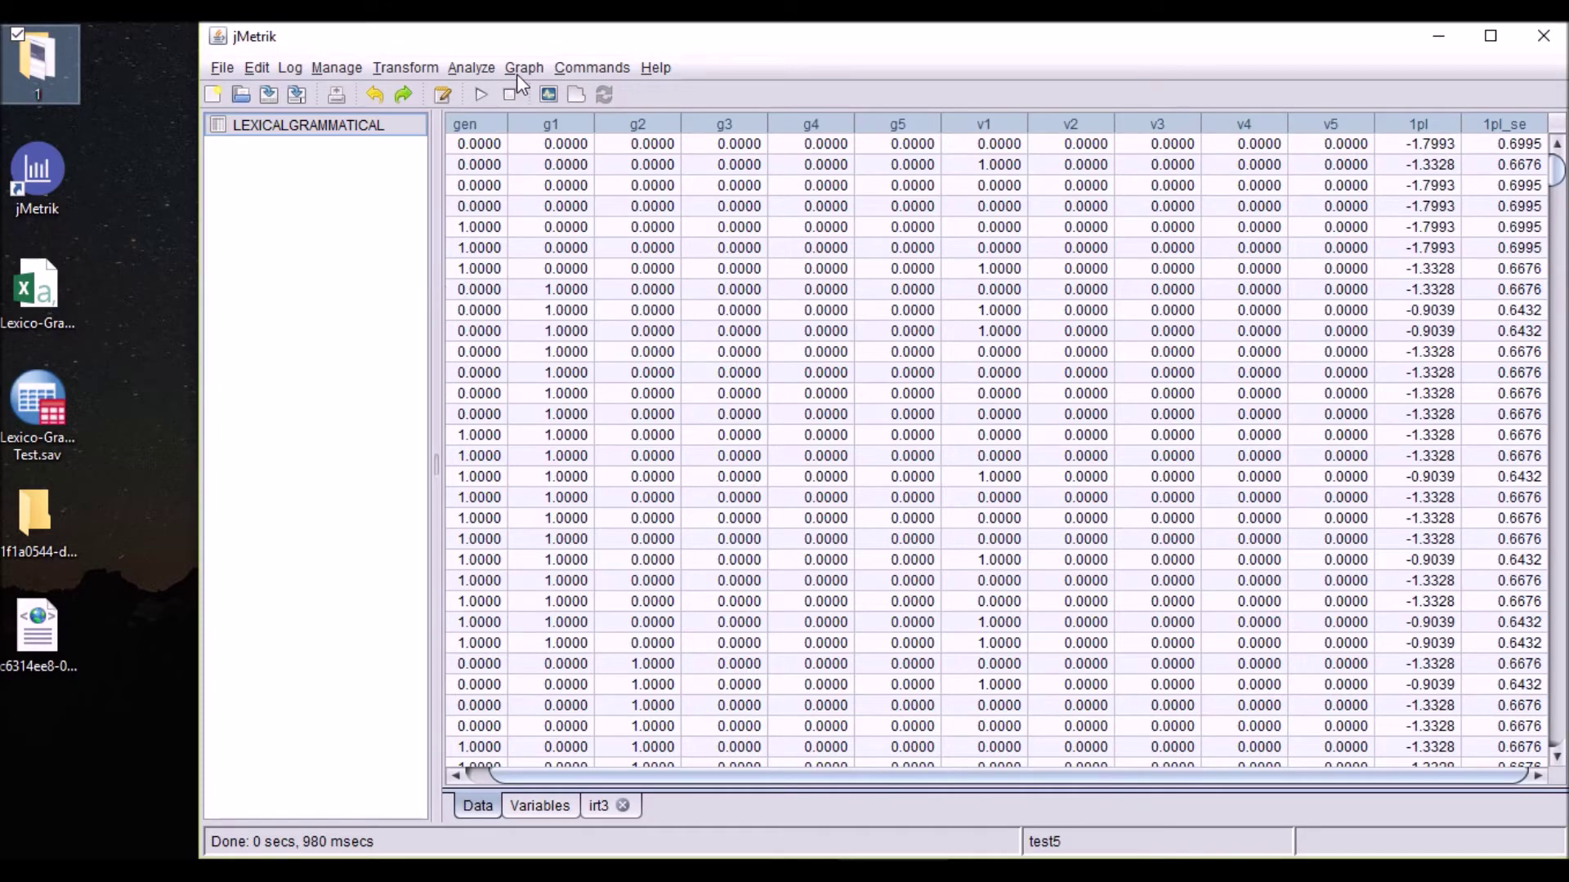
In a new IRT item calibration, set the item group's model to 2 Parameter Logistic Model (L2).
{"action": "left_click", "coordinate": [467, 72]}
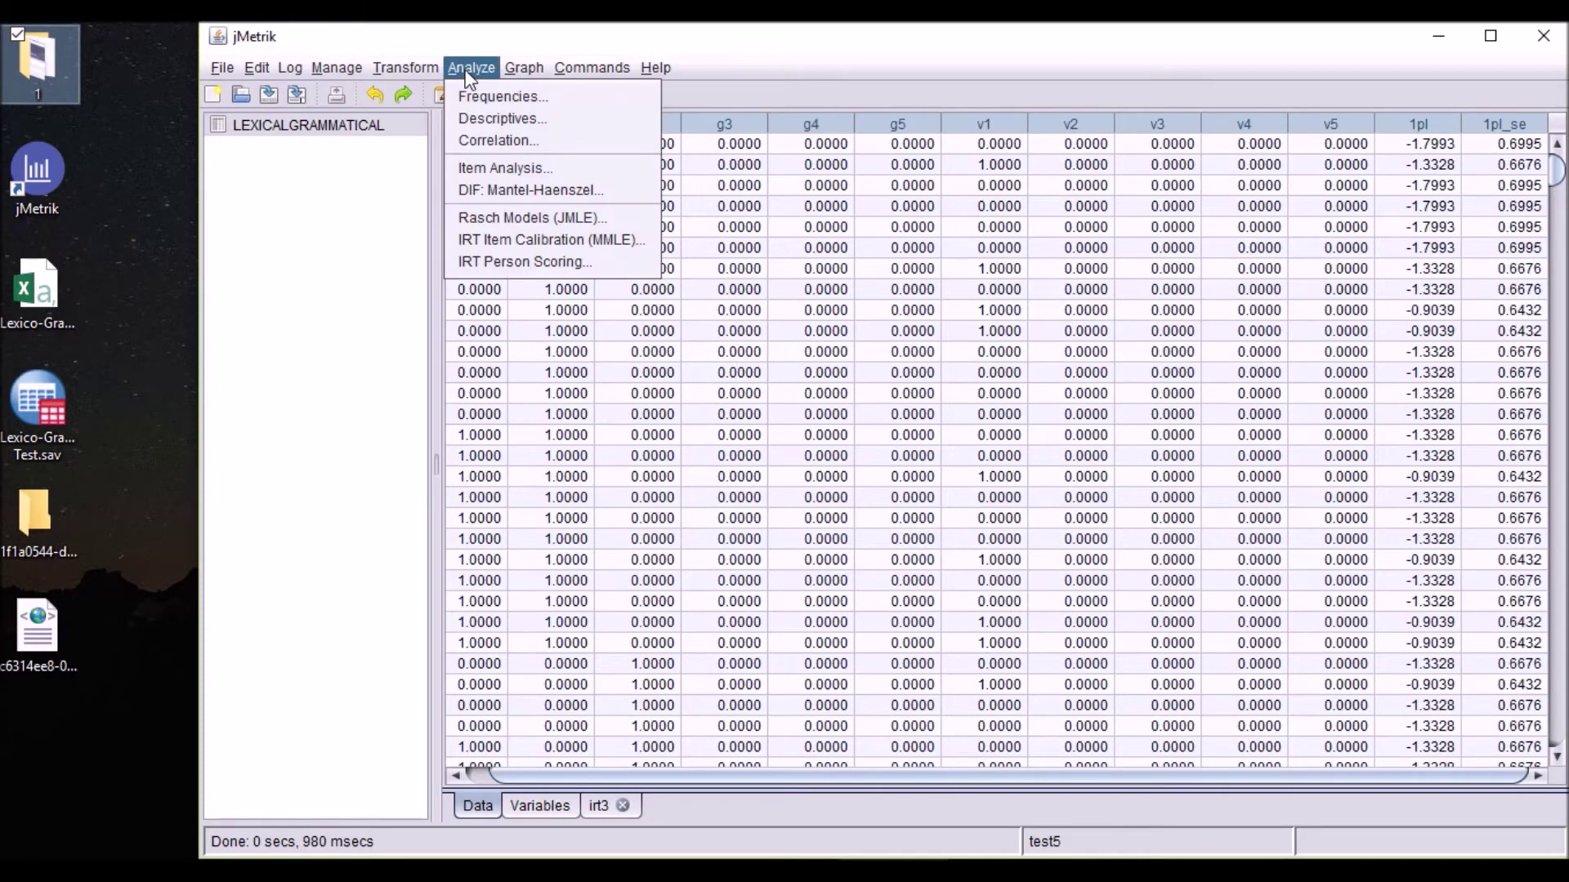
{"action": "left_click", "coordinate": [536, 238]}
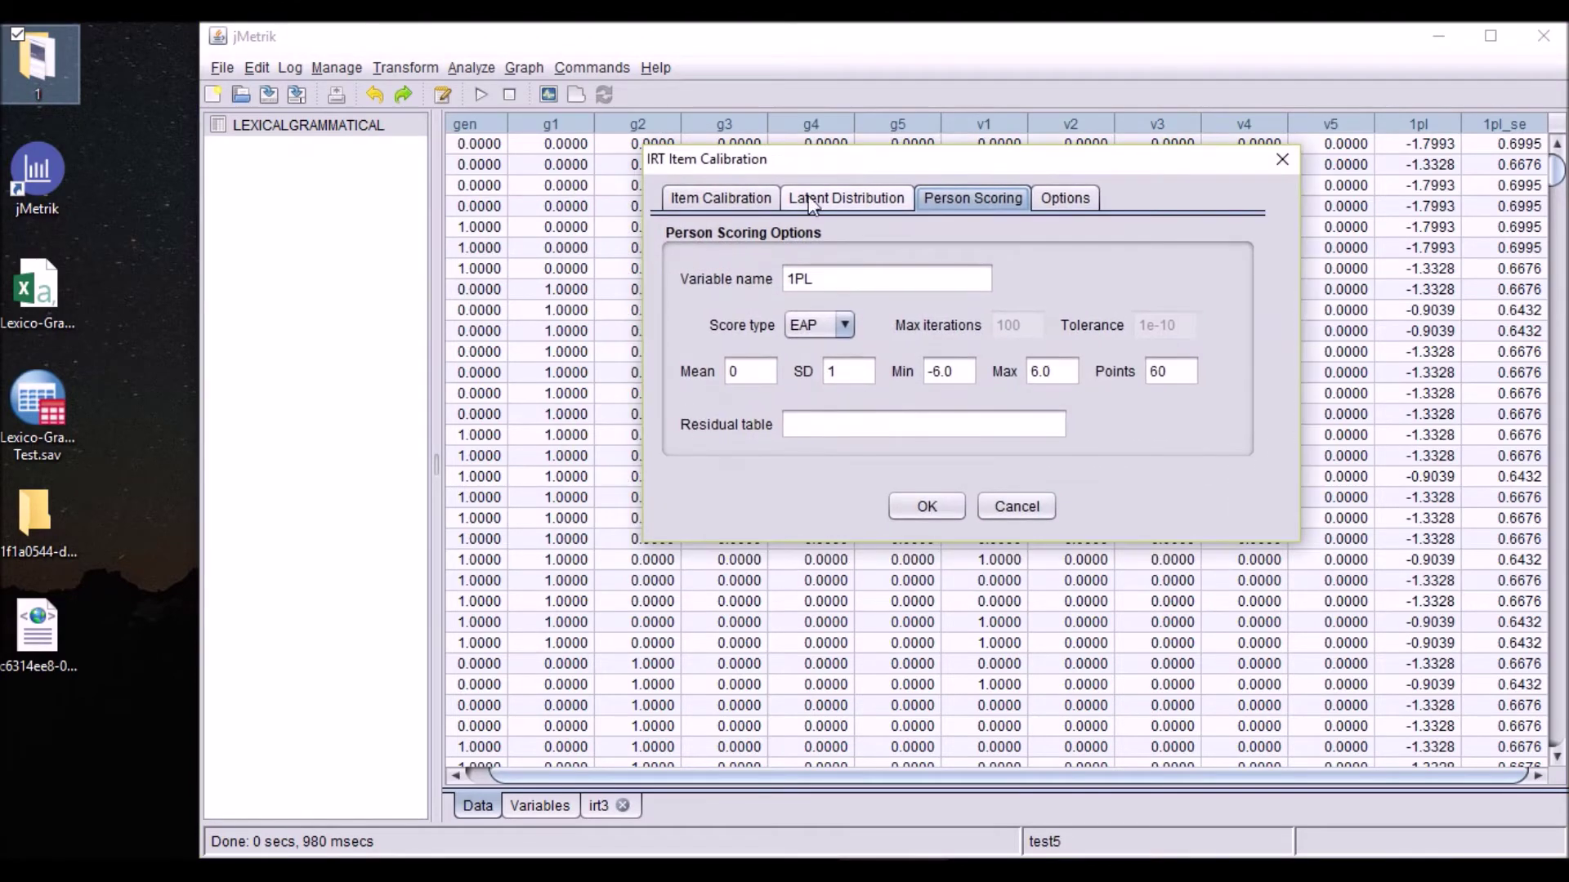
{"action": "left_click", "coordinate": [683, 198]}
{"action": "left_click", "coordinate": [755, 281]}
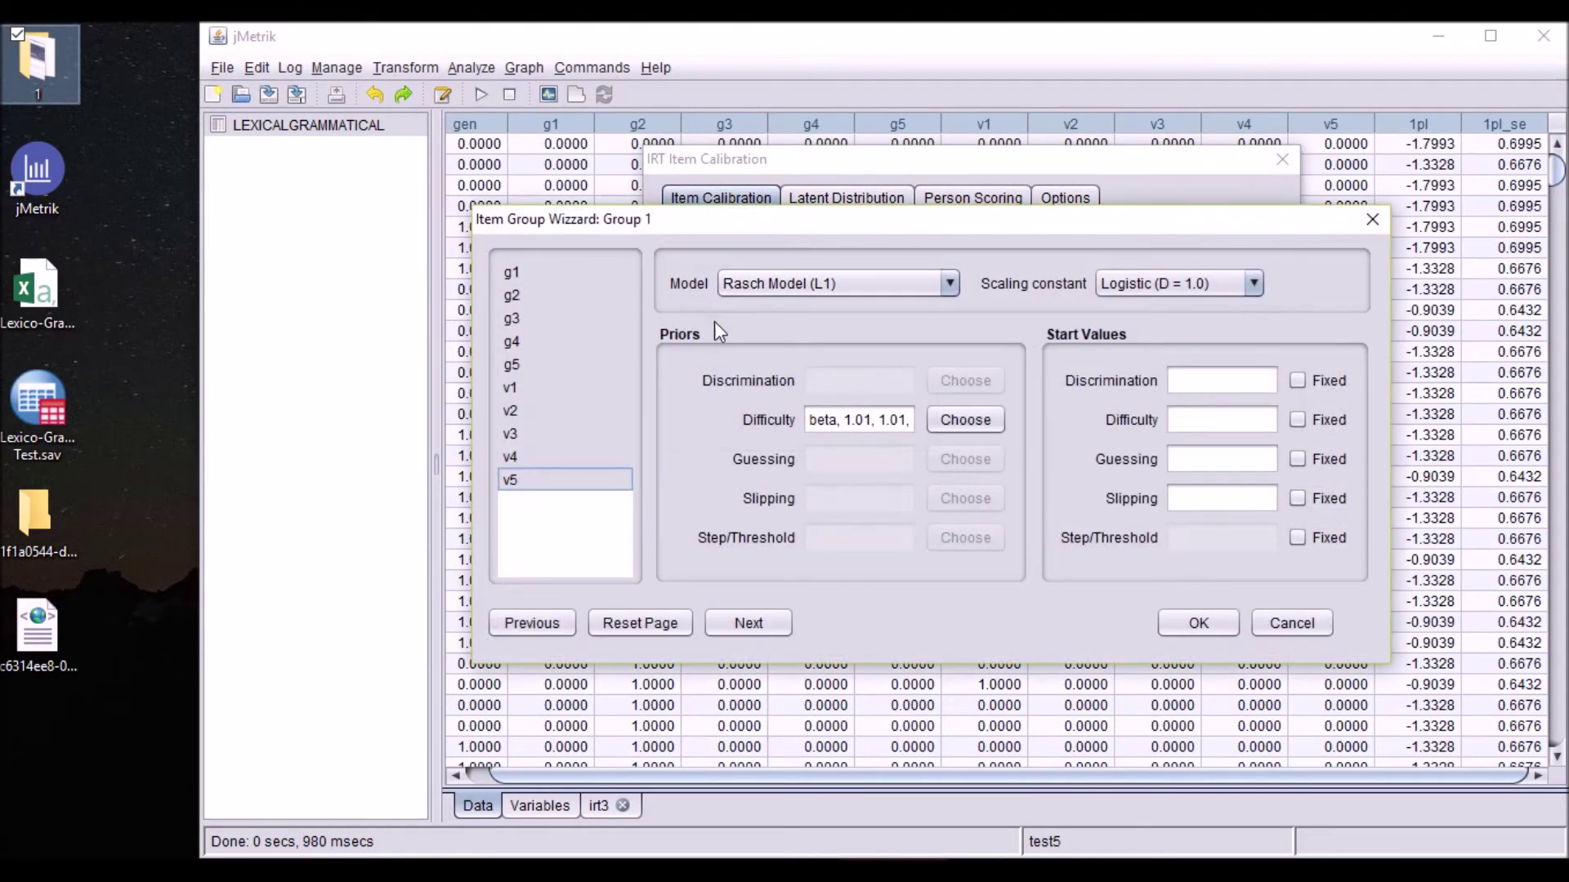
{"action": "left_click", "coordinate": [915, 282]}
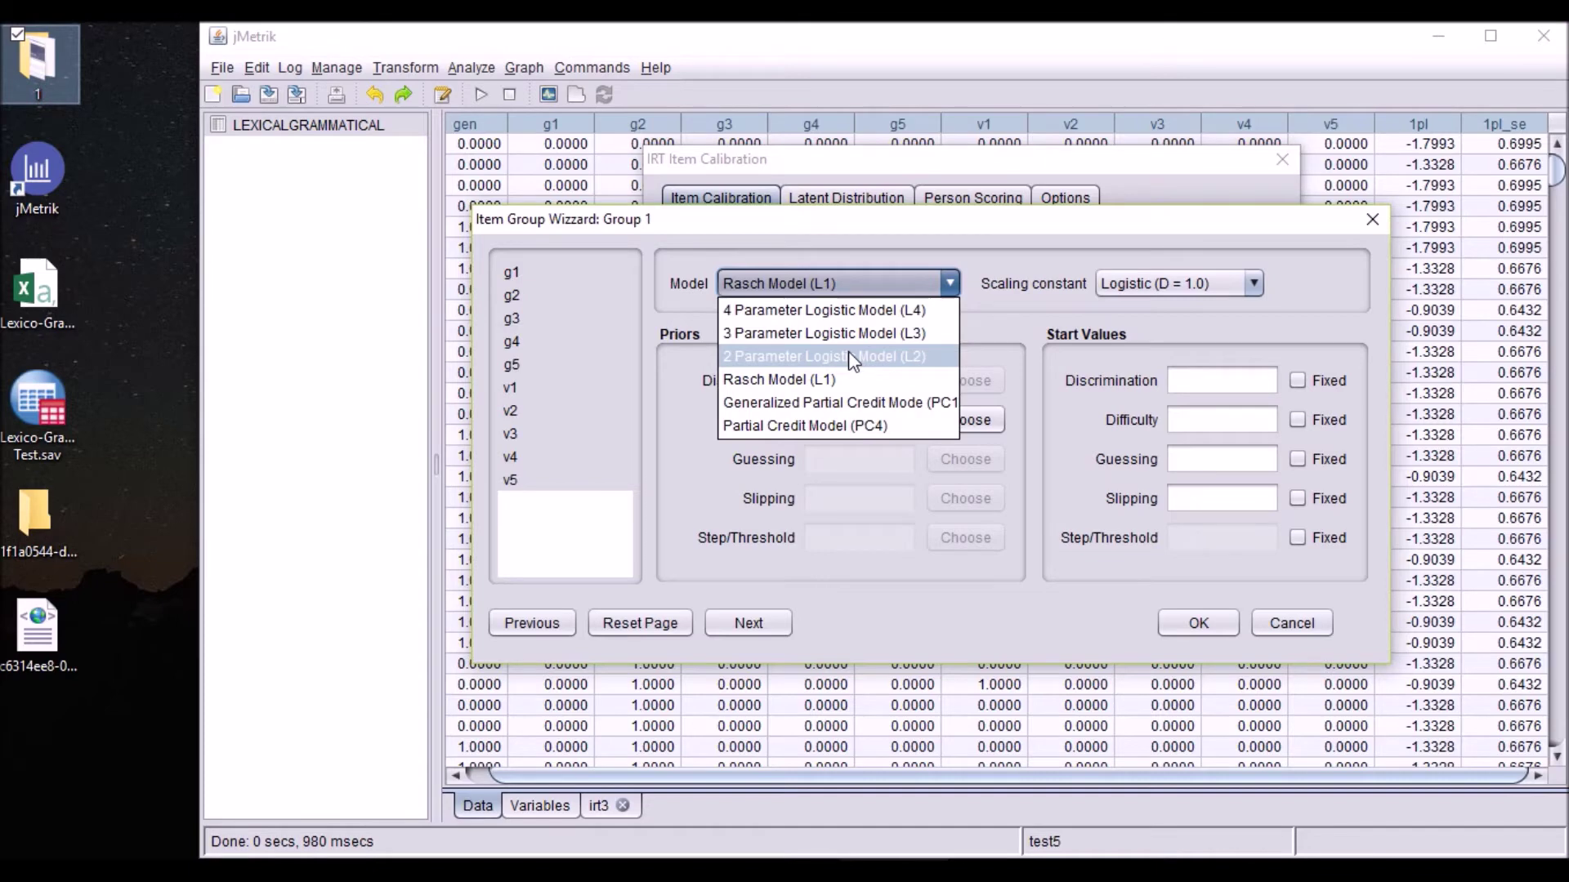
{"action": "left_click", "coordinate": [849, 355]}
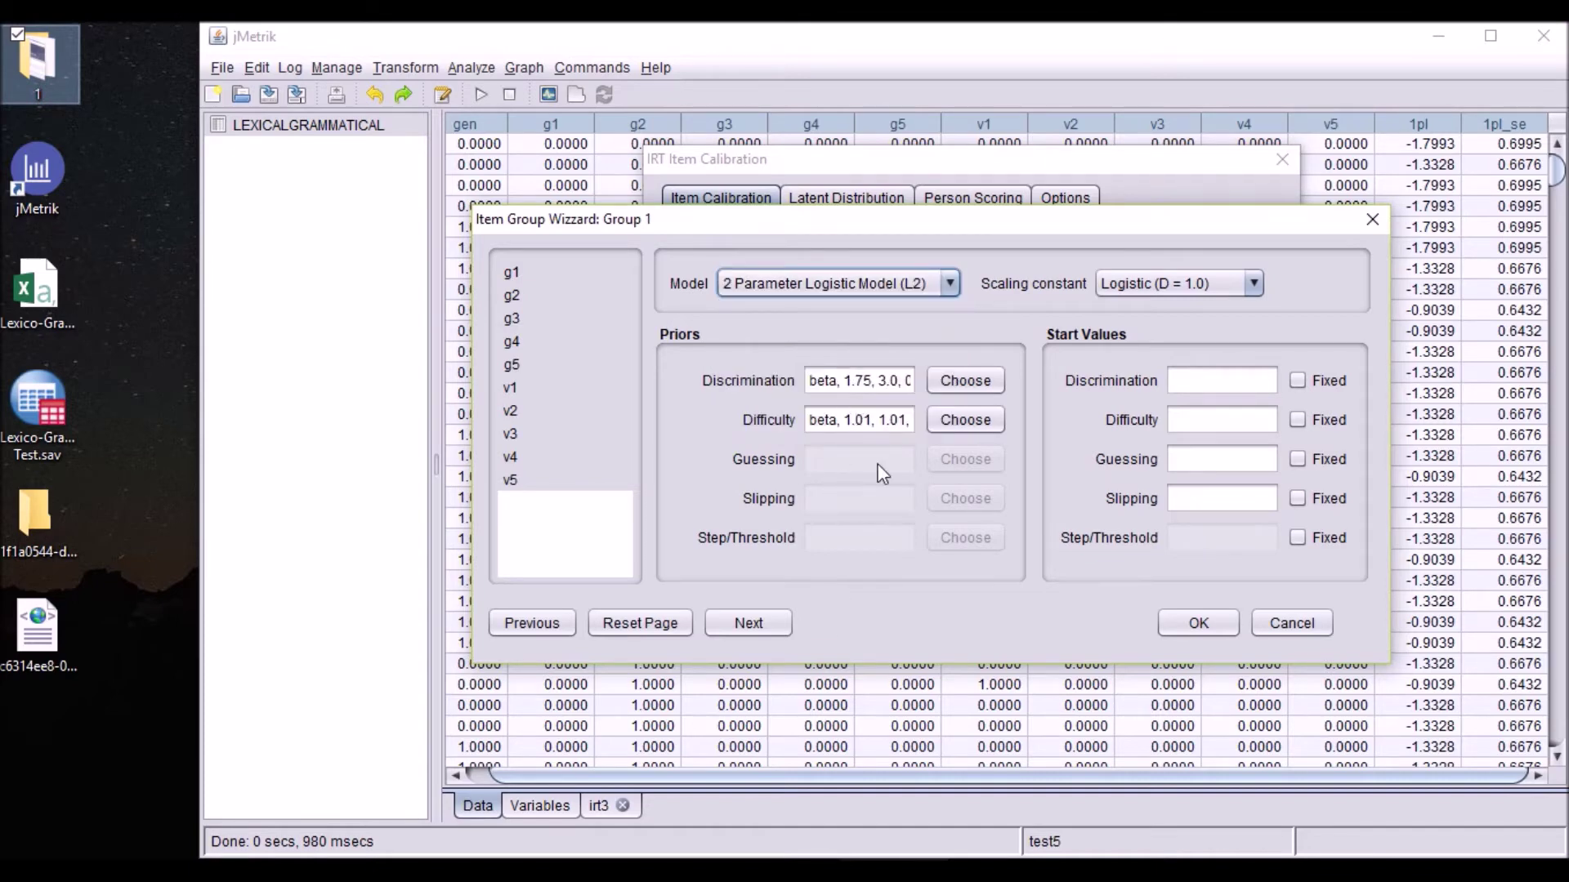
{"action": "left_click", "coordinate": [1177, 623]}
Change the person scoring variable name to 2PL and run the calibration.
{"action": "left_click", "coordinate": [958, 203]}
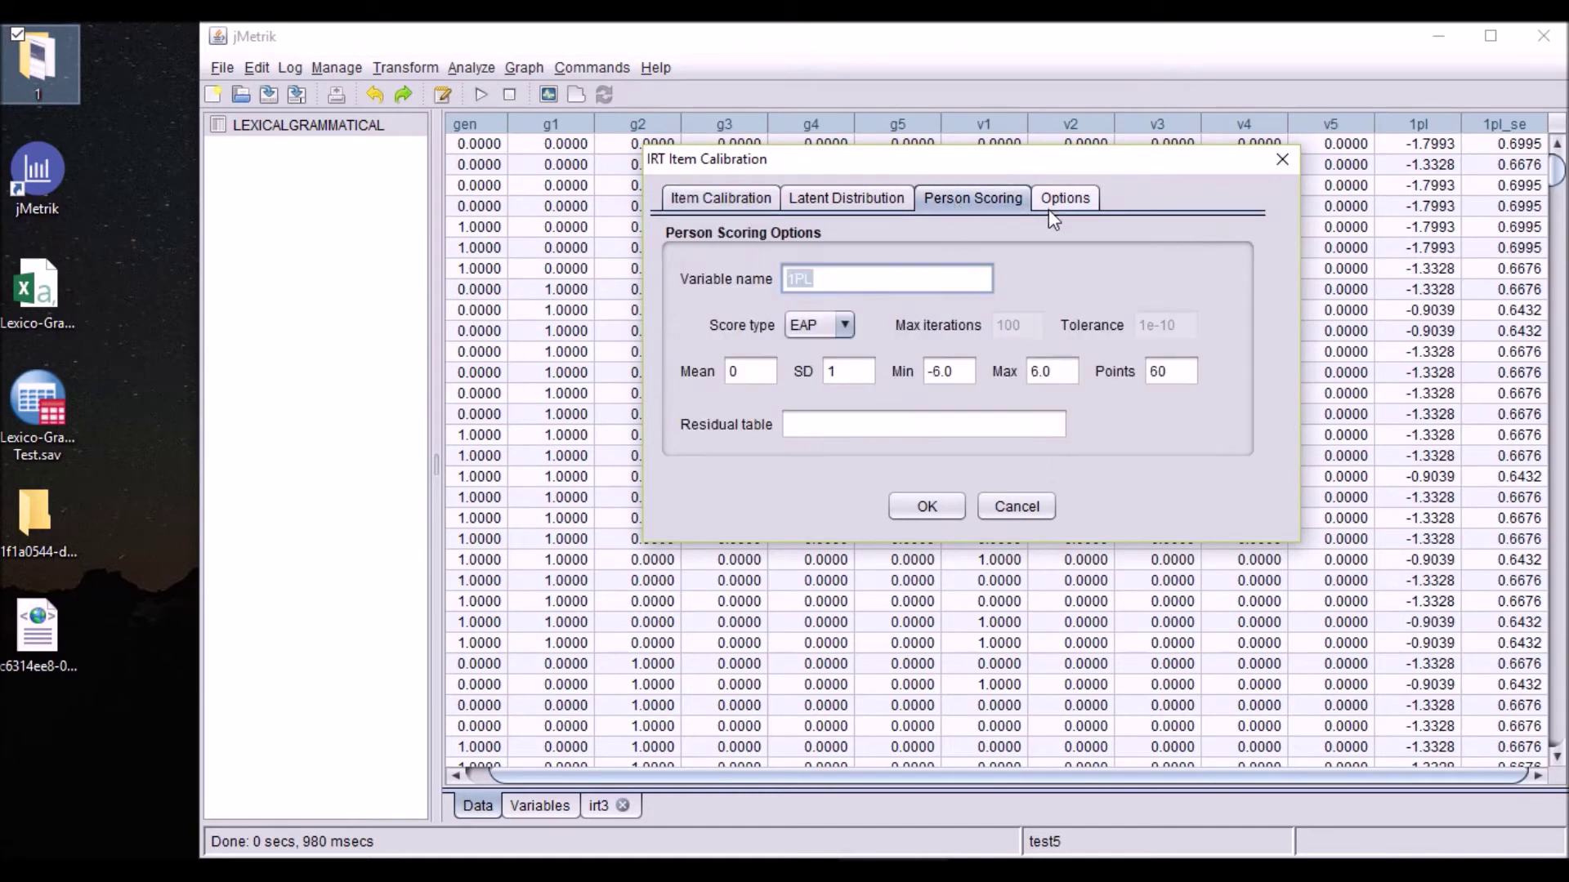
{"action": "left_click", "coordinate": [789, 278]}
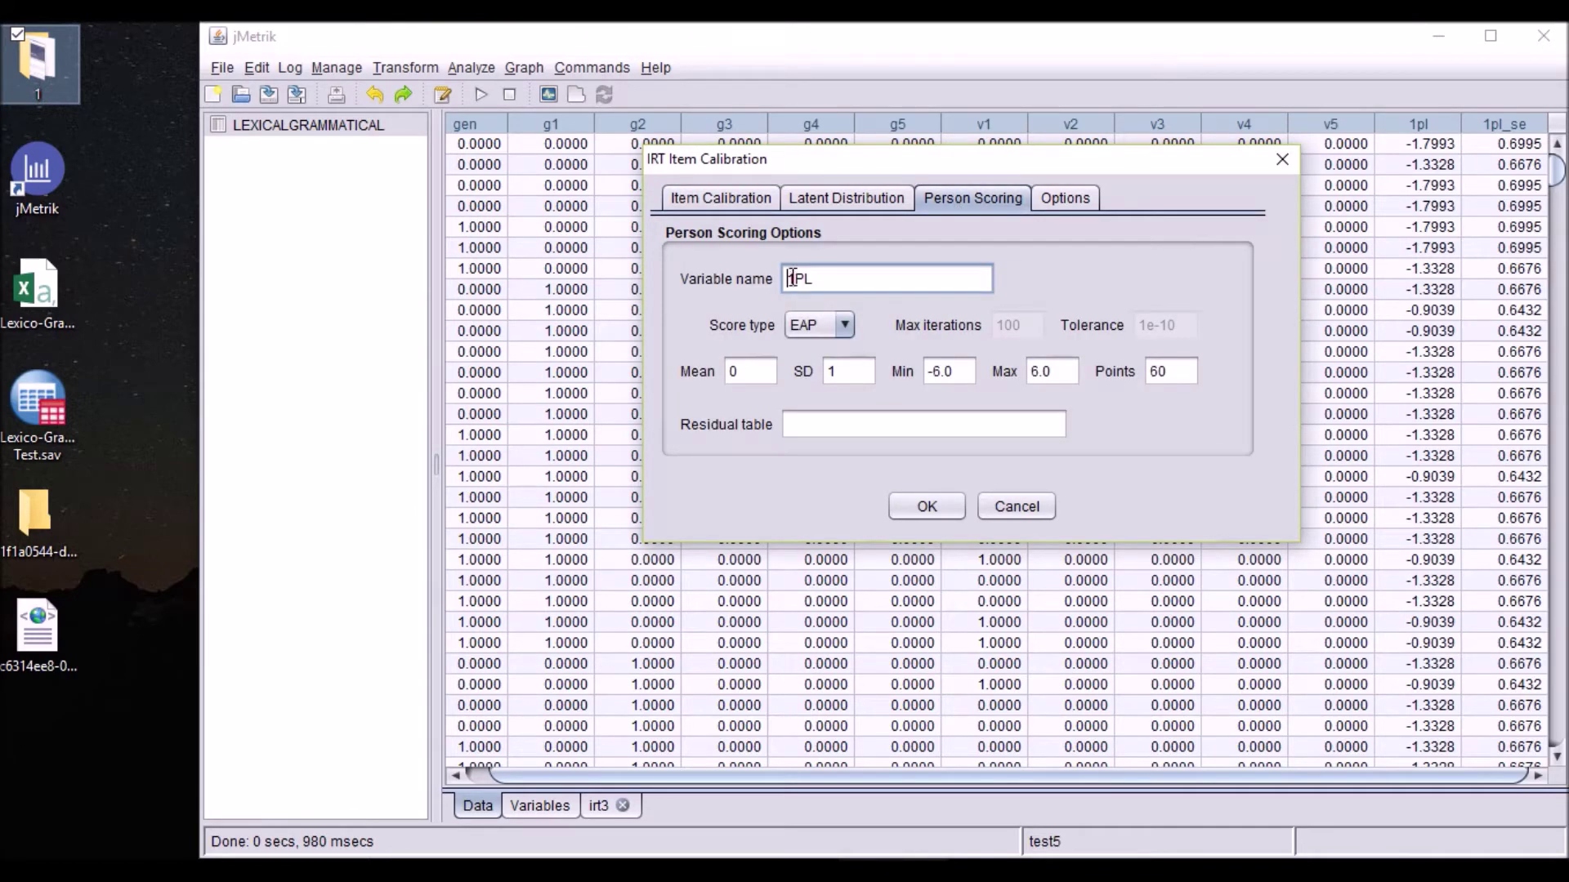
{"action": "key", "text": "BackSpace"}
{"action": "type", "text": "2"}
{"action": "left_click", "coordinate": [917, 507]}
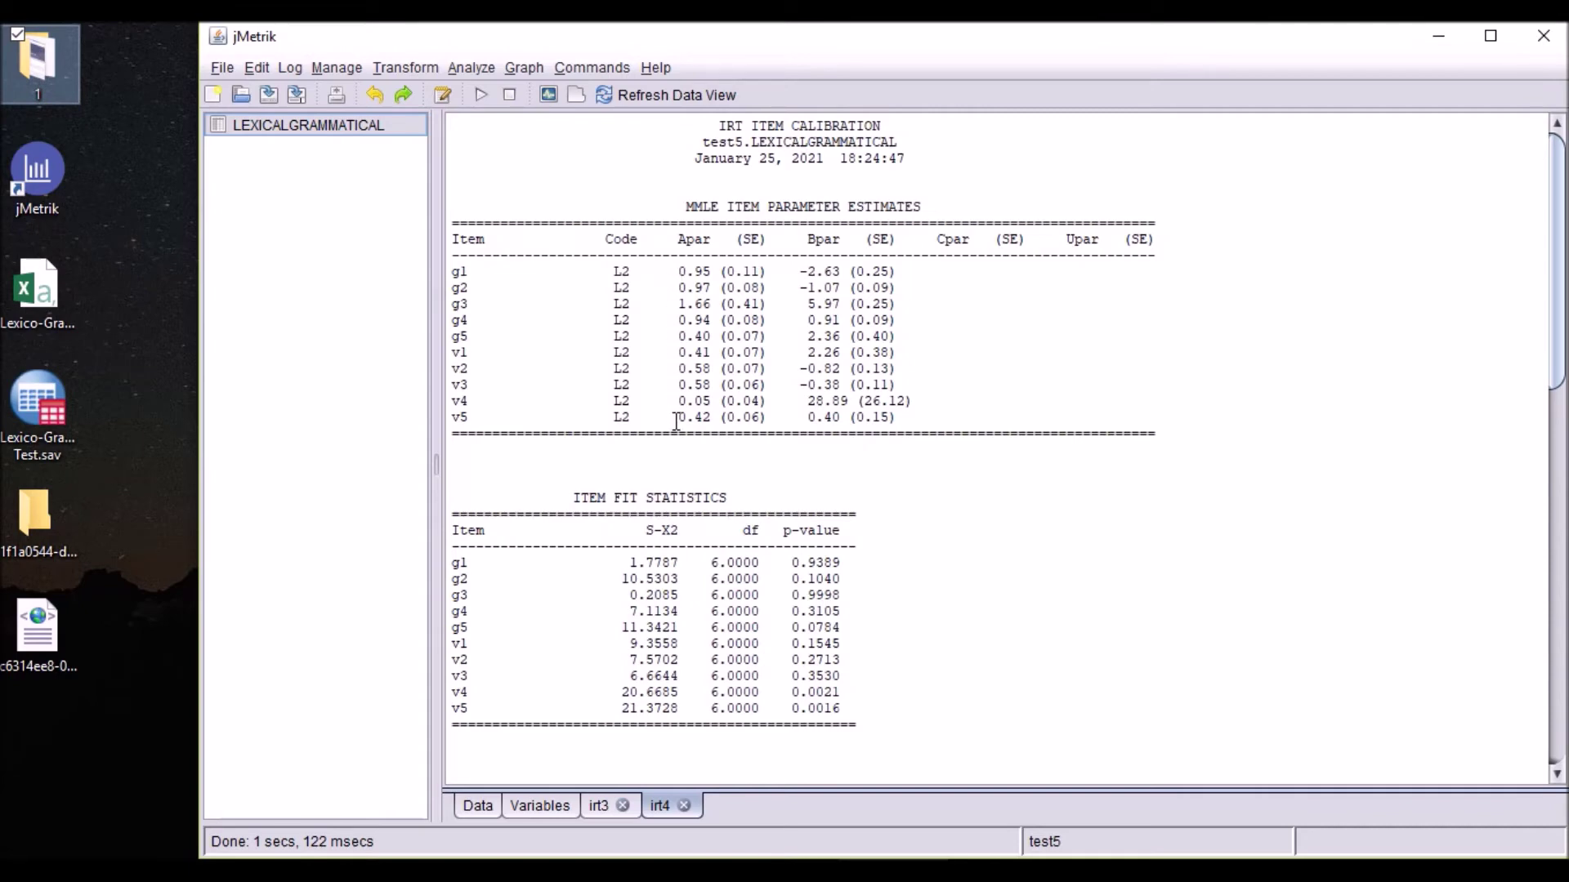
Examine item g3's discrimination estimate and standard error, and the fit statistics of items v4 and v5 in the 2PL output.
{"action": "left_click_drag", "start_coordinate": [670, 305], "coordinate": [714, 306]}
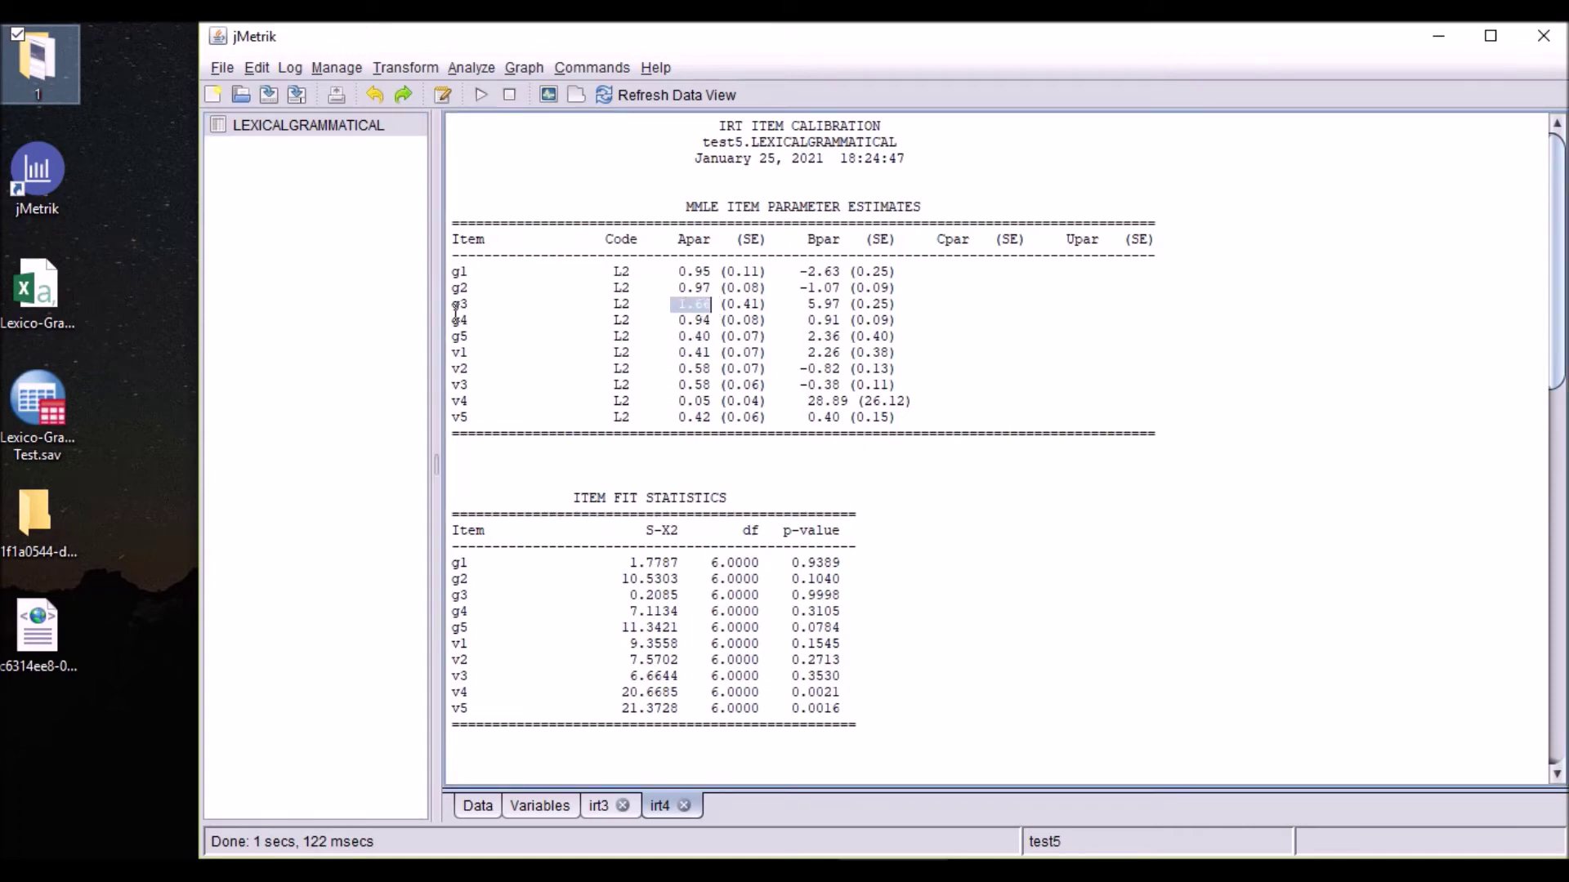
{"action": "left_click", "coordinate": [769, 305]}
{"action": "scroll", "coordinate": [1076, 346], "scroll_direction": "down", "scroll_amount": 1}
{"action": "scroll", "coordinate": [1076, 347], "scroll_direction": "down", "scroll_amount": 2}
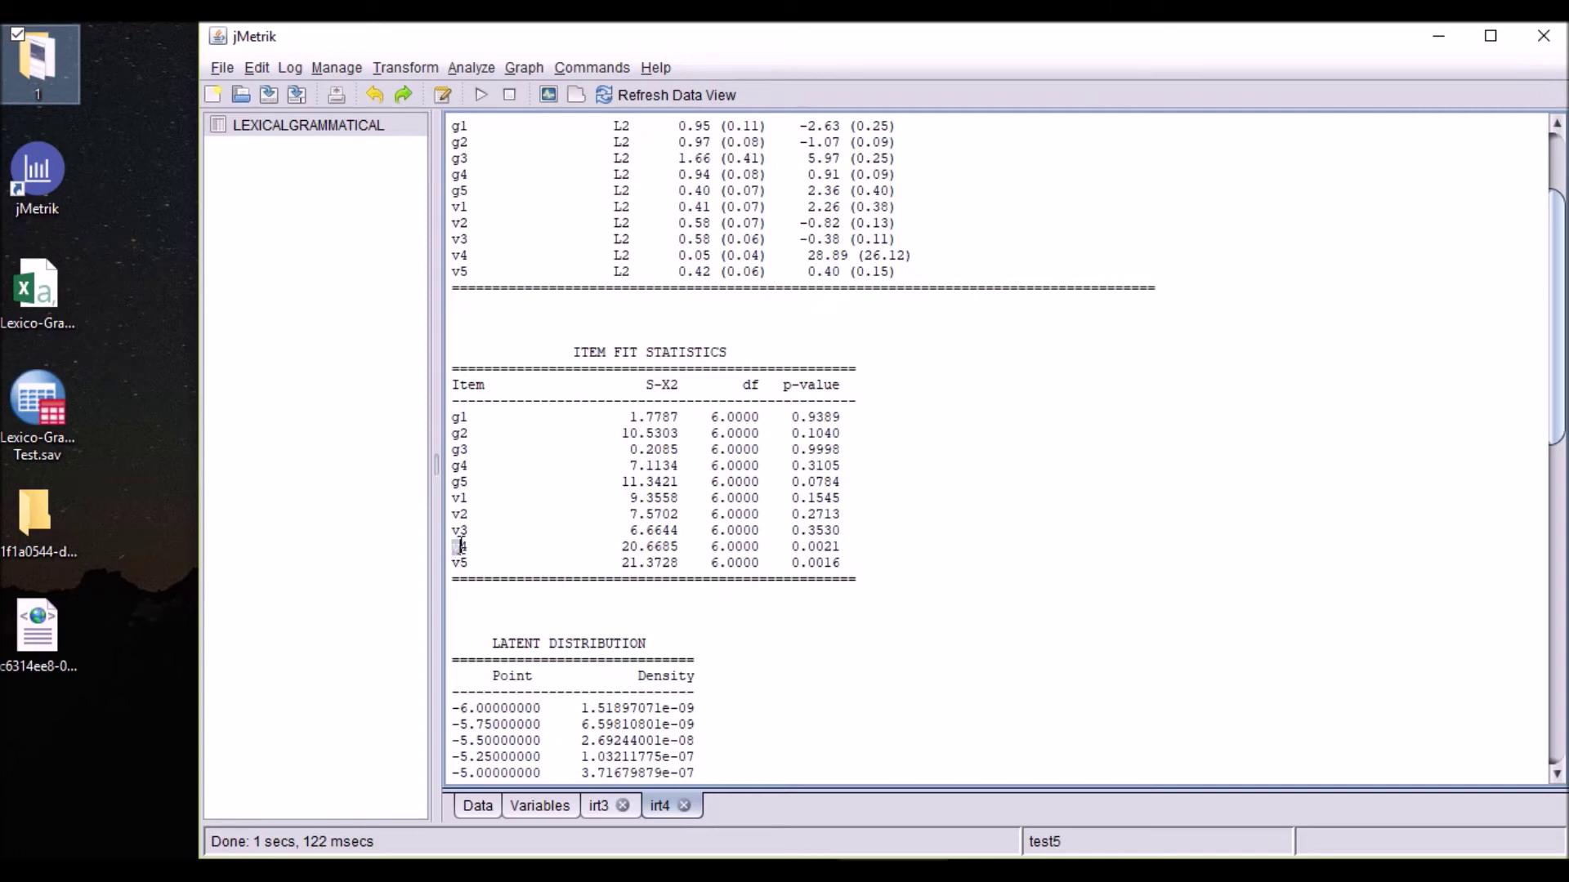
{"action": "left_click_drag", "start_coordinate": [453, 562], "coordinate": [469, 563]}
{"action": "scroll", "coordinate": [789, 416], "scroll_direction": "up", "scroll_amount": 3}
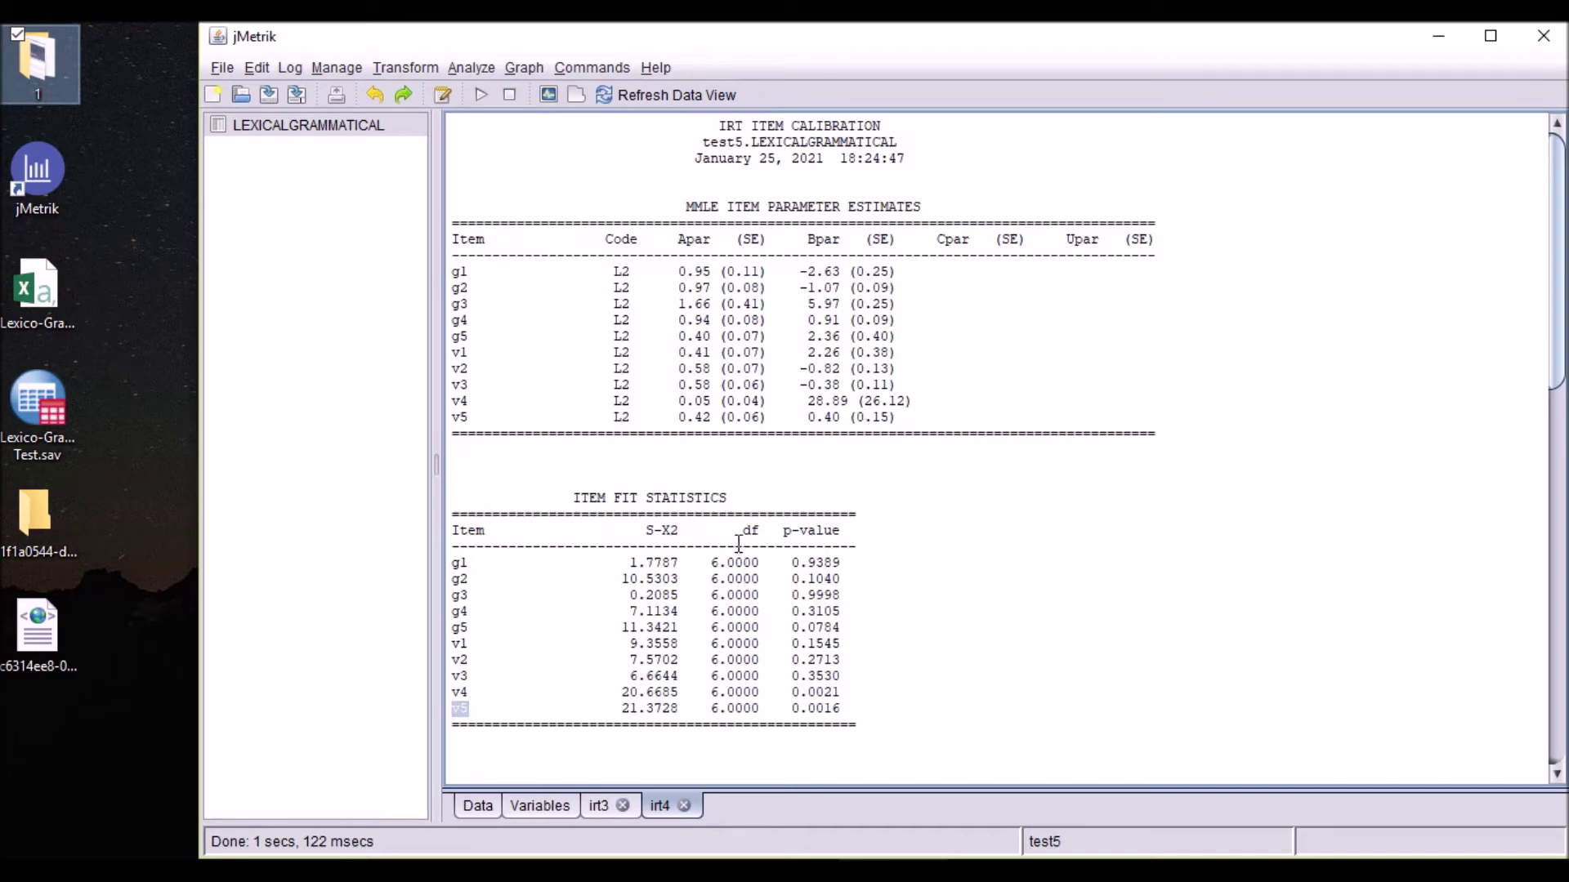
Reopen the IRT item calibration and change the person scoring variable name to 3PL.
{"action": "left_click", "coordinate": [464, 67]}
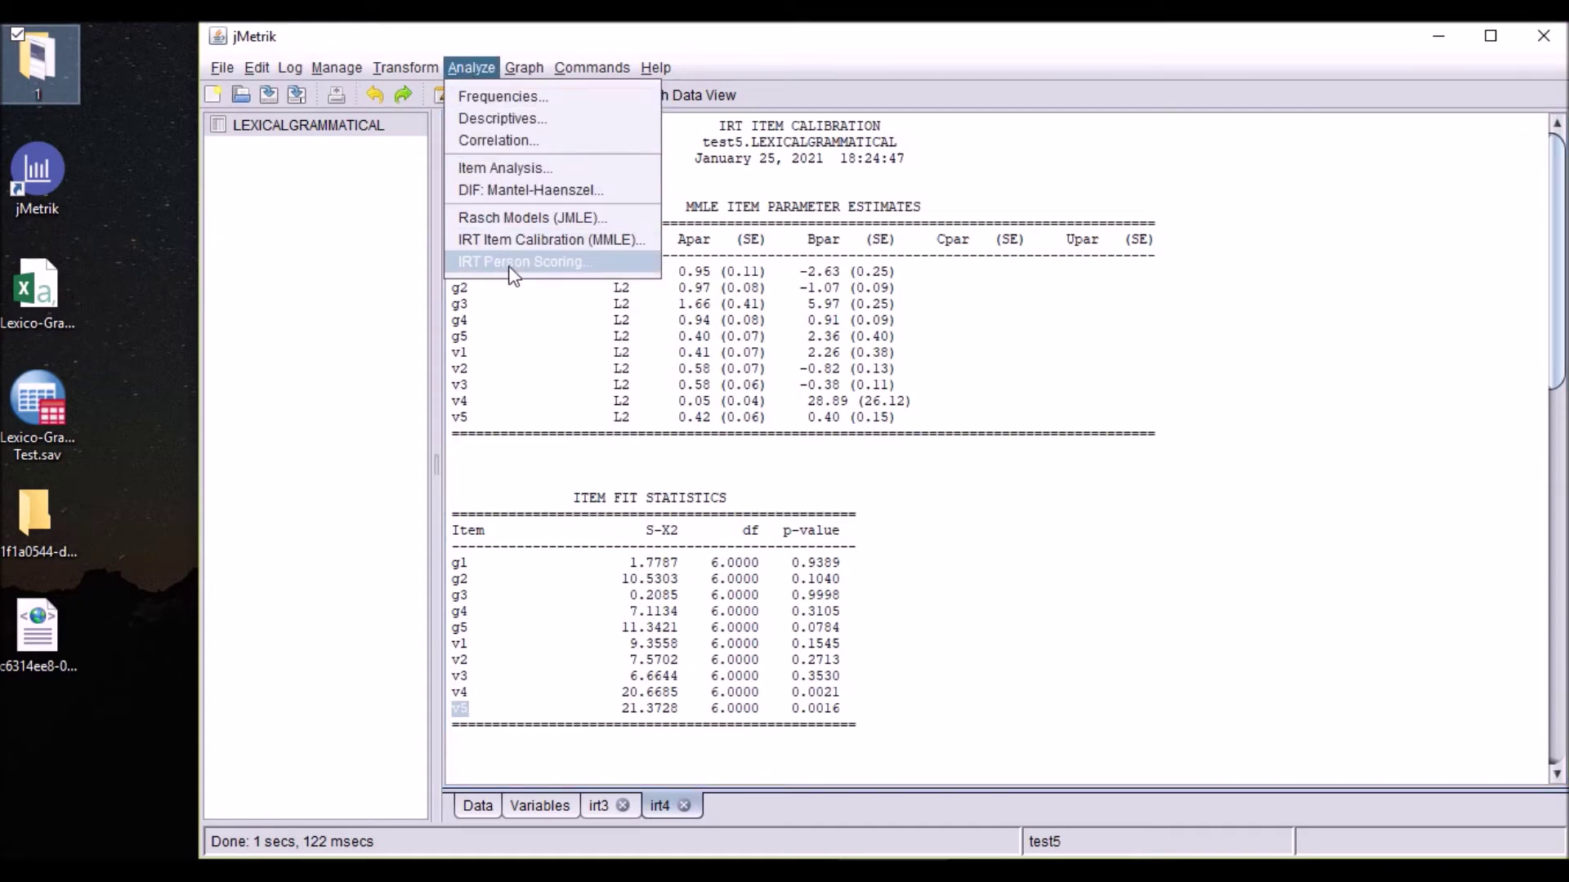
{"action": "left_click", "coordinate": [511, 242]}
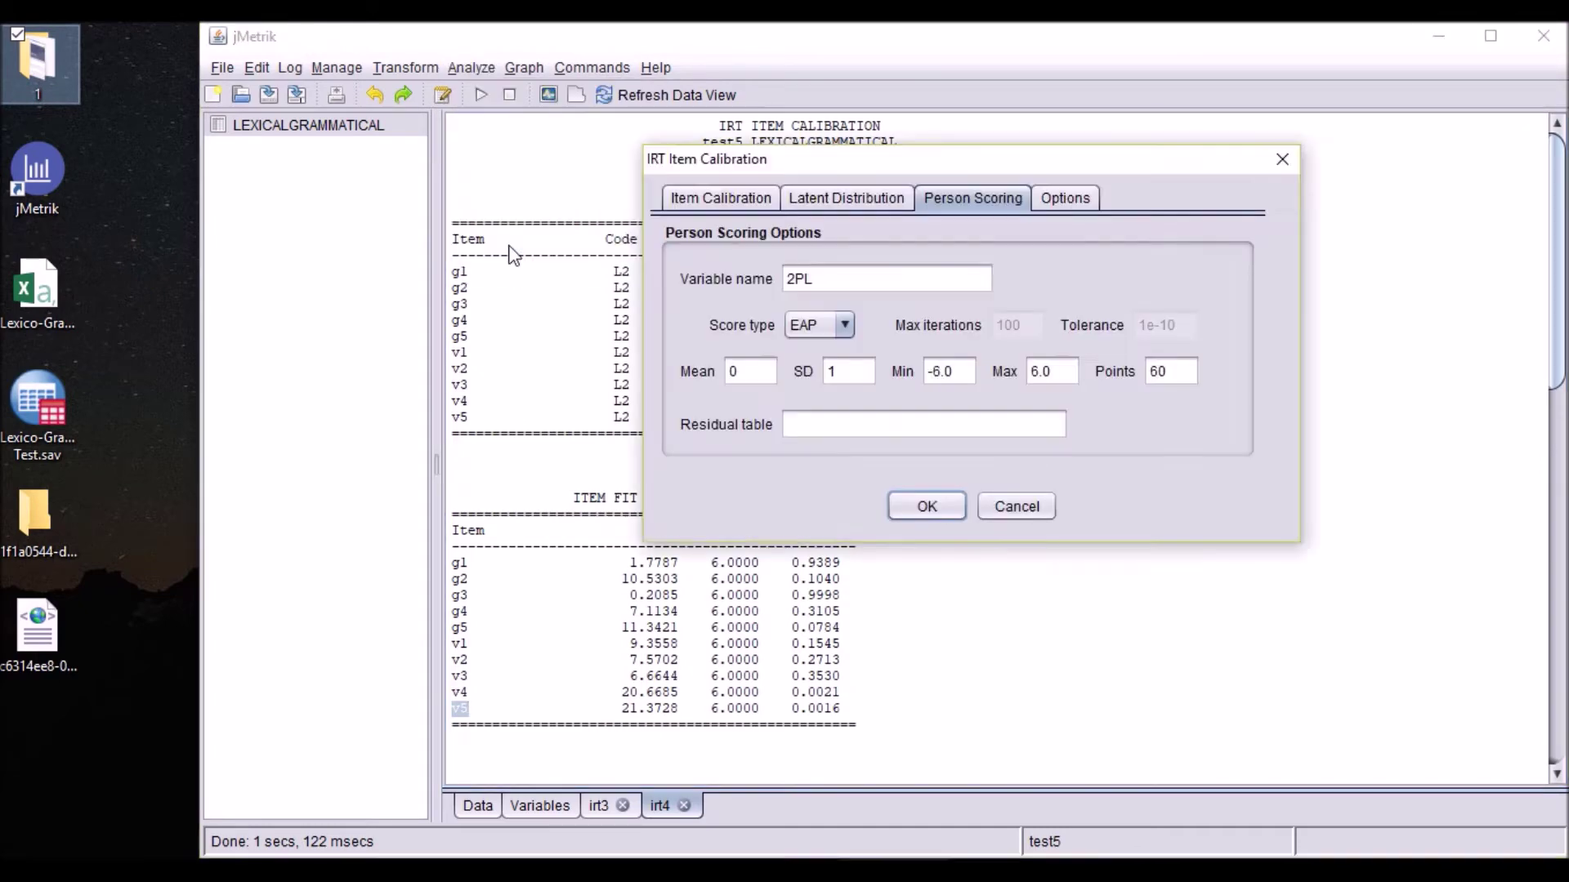
{"action": "left_click", "coordinate": [795, 280]}
{"action": "key", "text": "BackSpace"}
{"action": "type", "text": "3"}
Set the item group's model to 3 Parameter Logistic Model (L3) and run the calibration.
{"action": "left_click", "coordinate": [691, 198]}
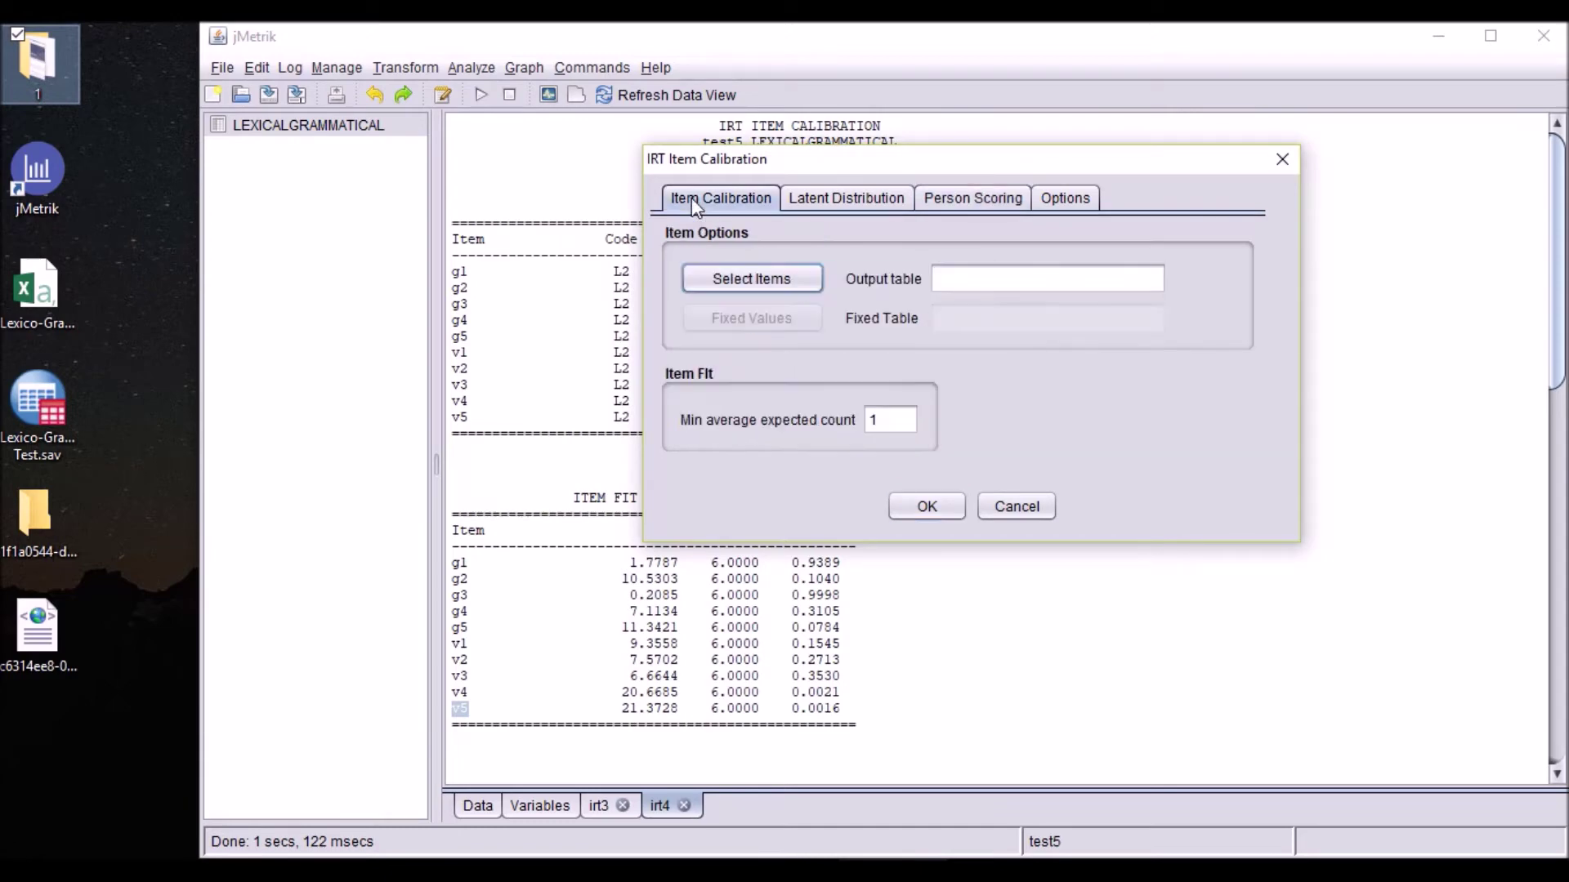
{"action": "left_click", "coordinate": [745, 278]}
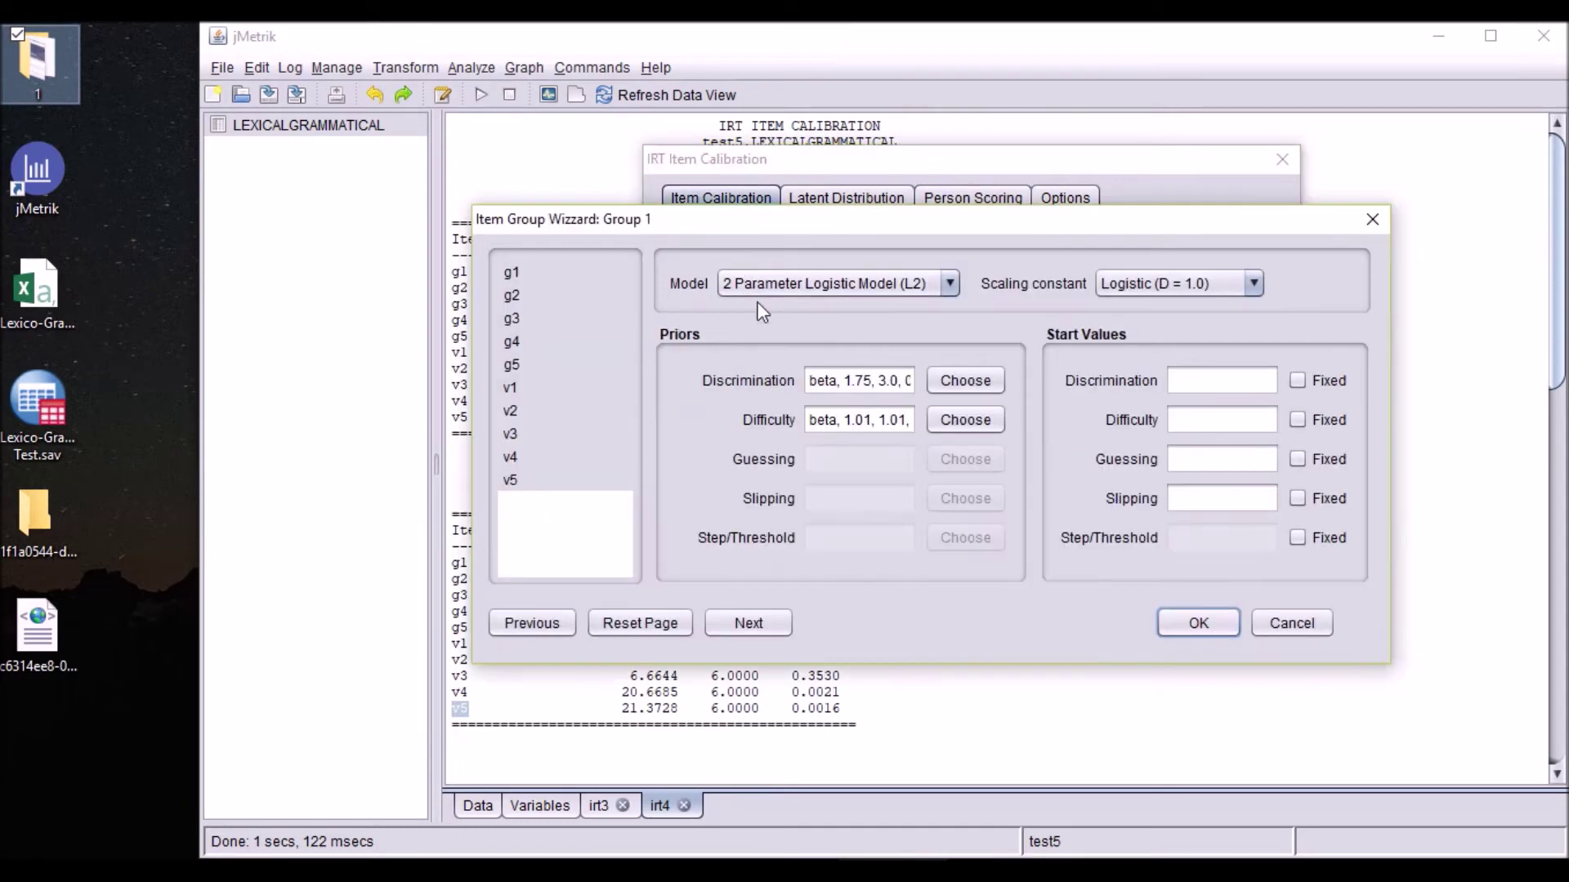
{"action": "left_click", "coordinate": [842, 283]}
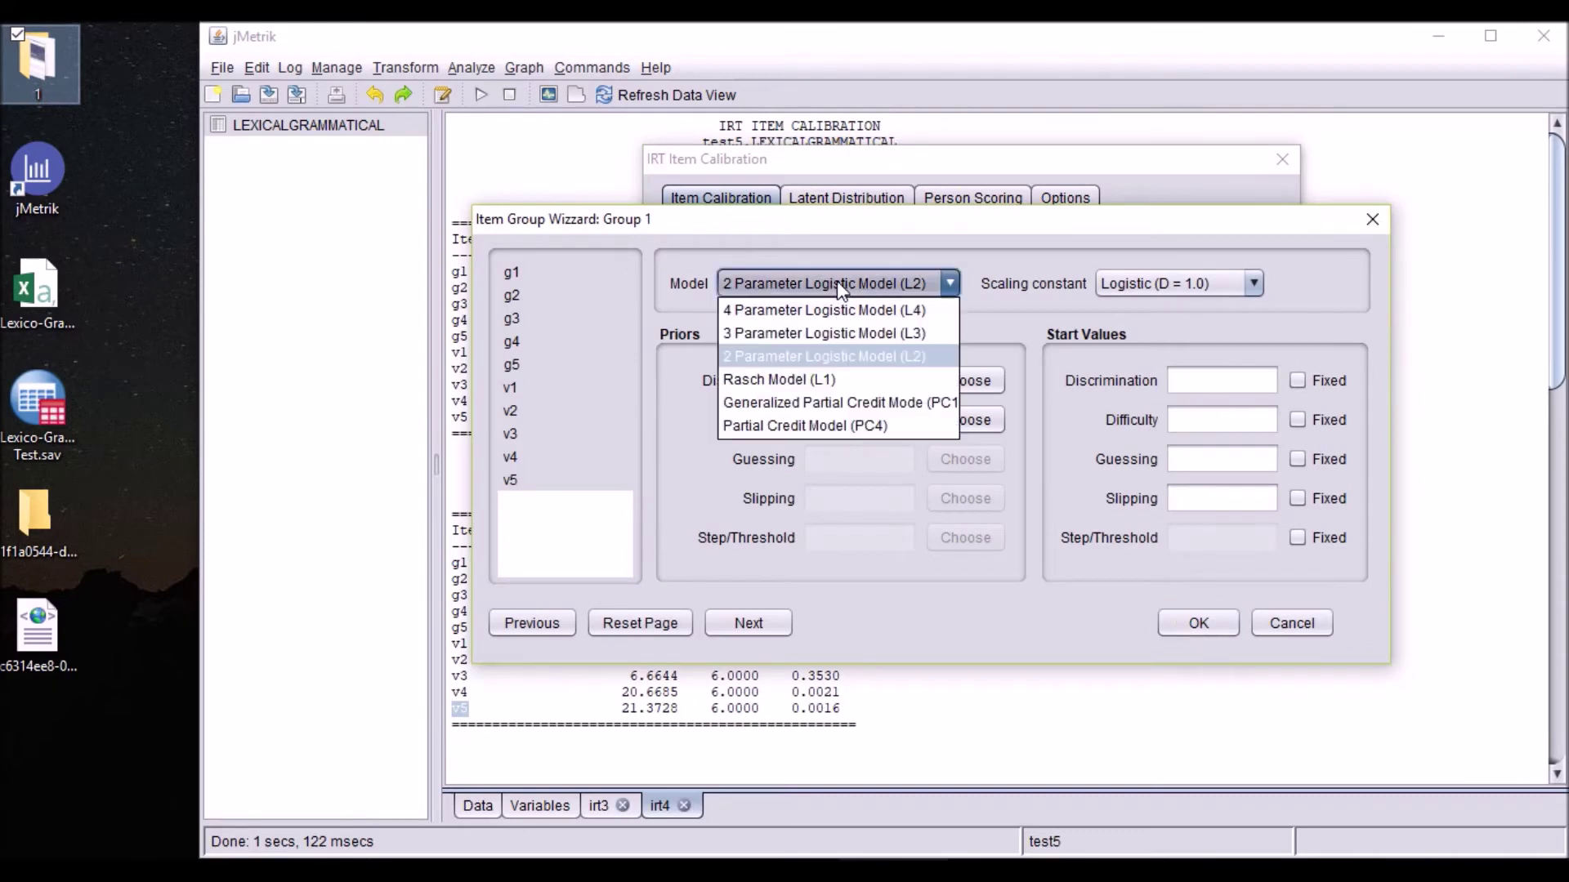
{"action": "left_click", "coordinate": [827, 333]}
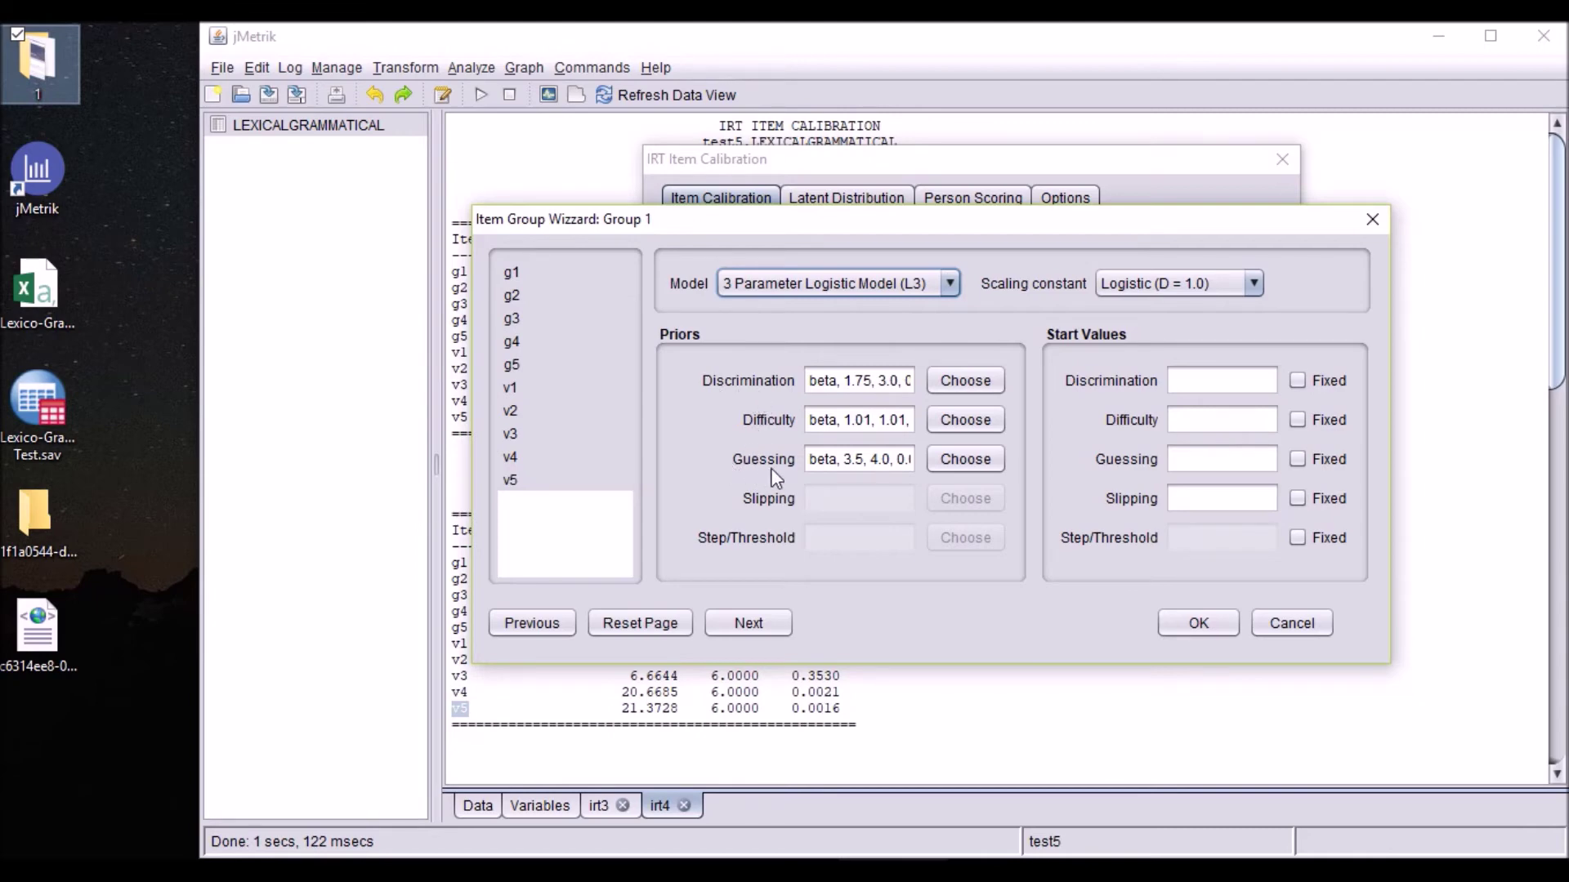
{"action": "left_click", "coordinate": [1188, 632]}
{"action": "left_click", "coordinate": [939, 508]}
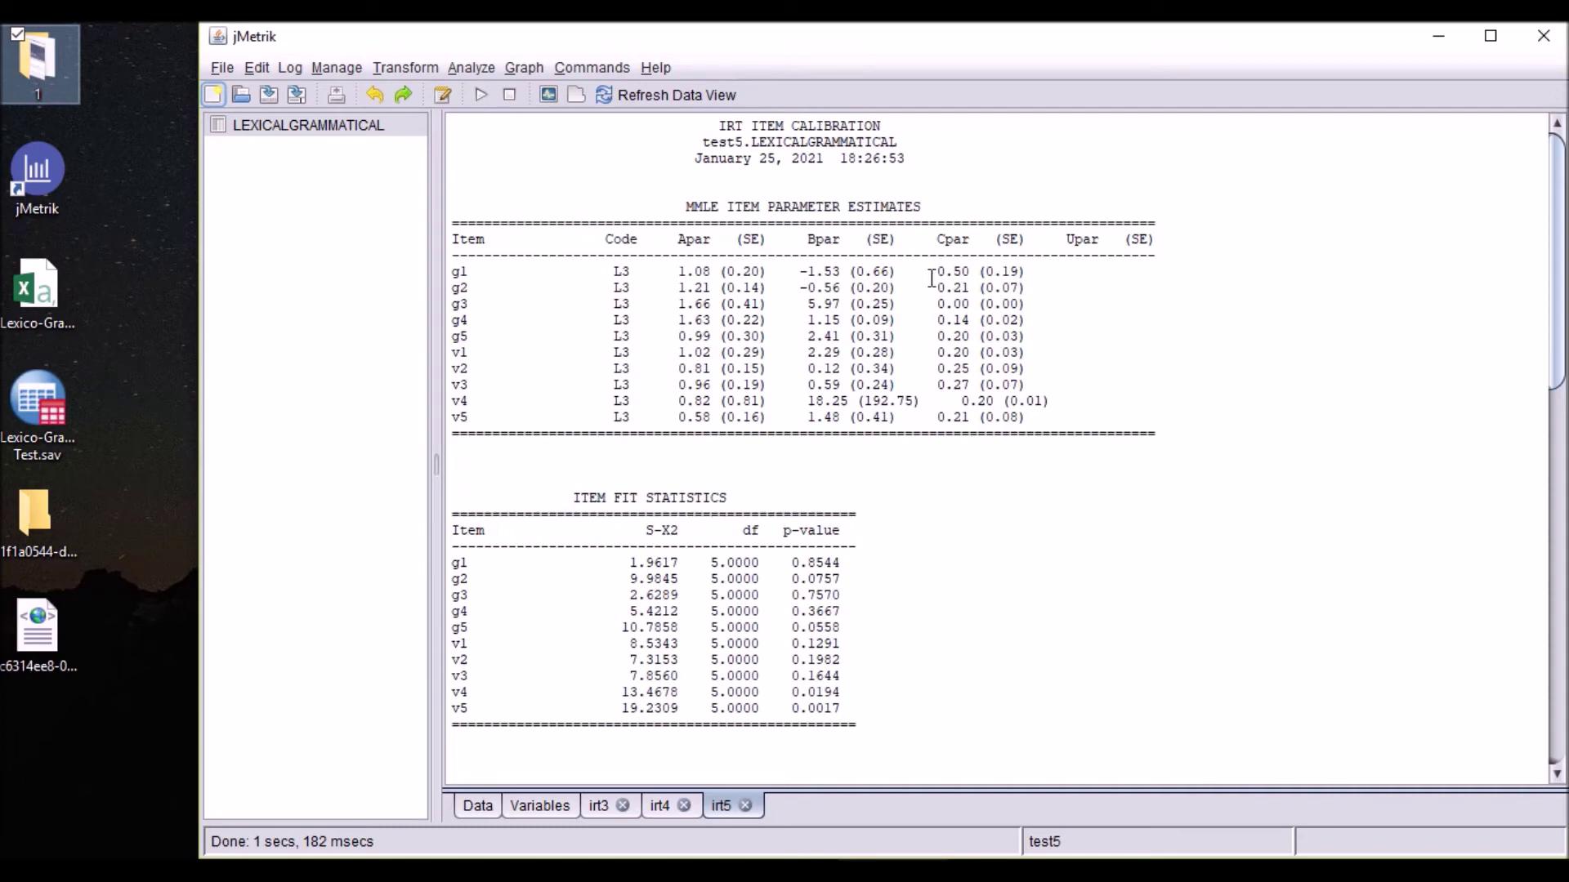
Examine item g1's guessing parameter and item v4's fit p-value in the 3PL output.
{"action": "left_click_drag", "start_coordinate": [931, 272], "coordinate": [980, 270]}
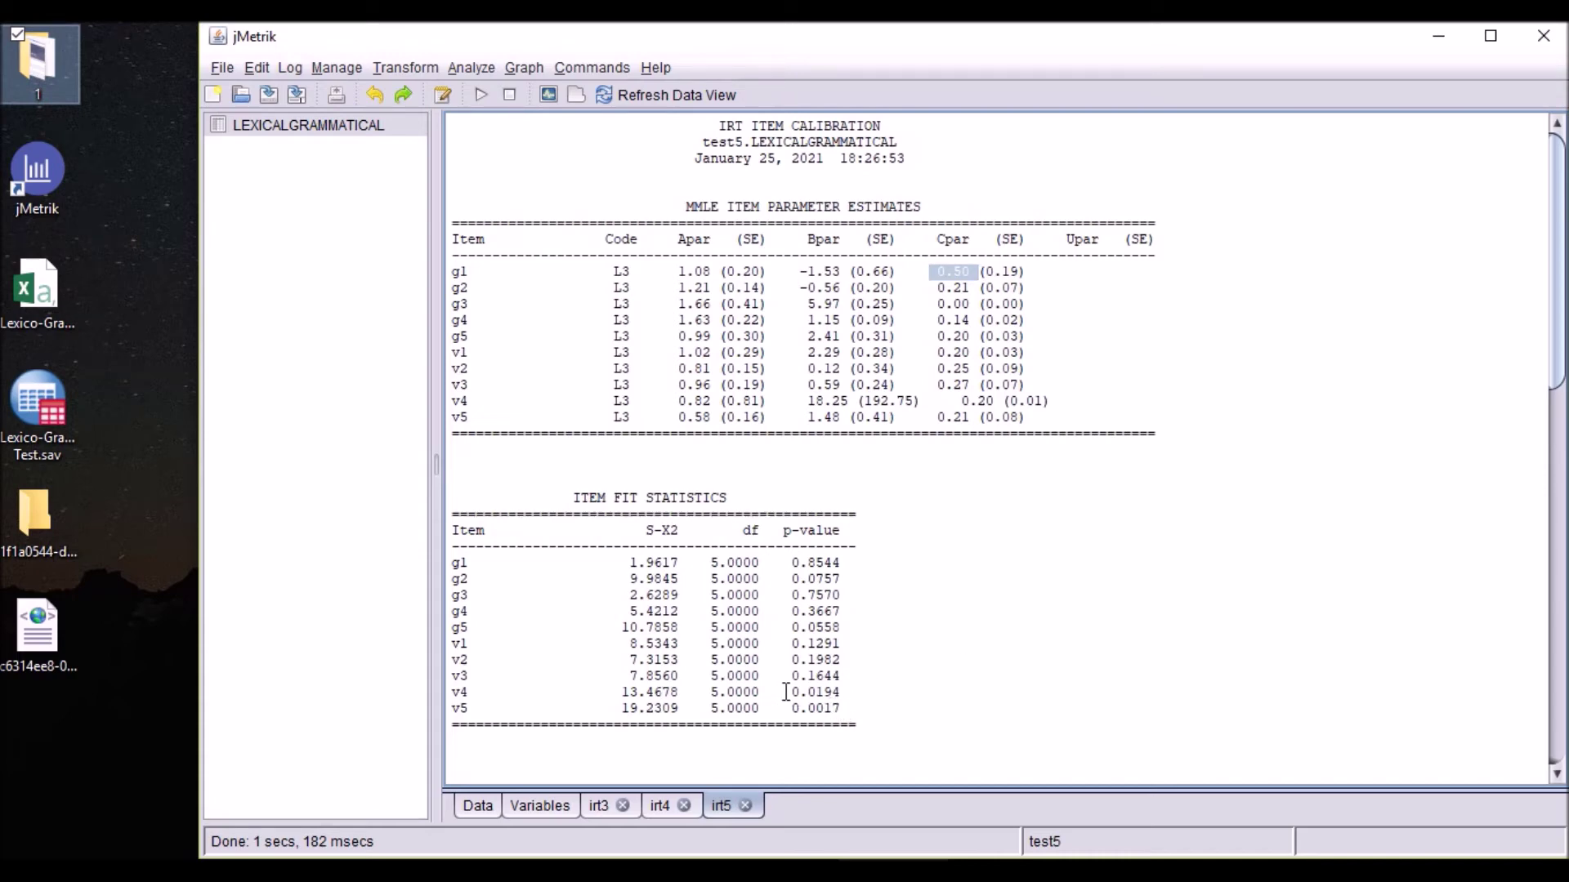
{"action": "left_click_drag", "start_coordinate": [791, 692], "coordinate": [831, 692]}
{"action": "scroll", "coordinate": [1027, 274], "scroll_direction": "down", "scroll_amount": 1}
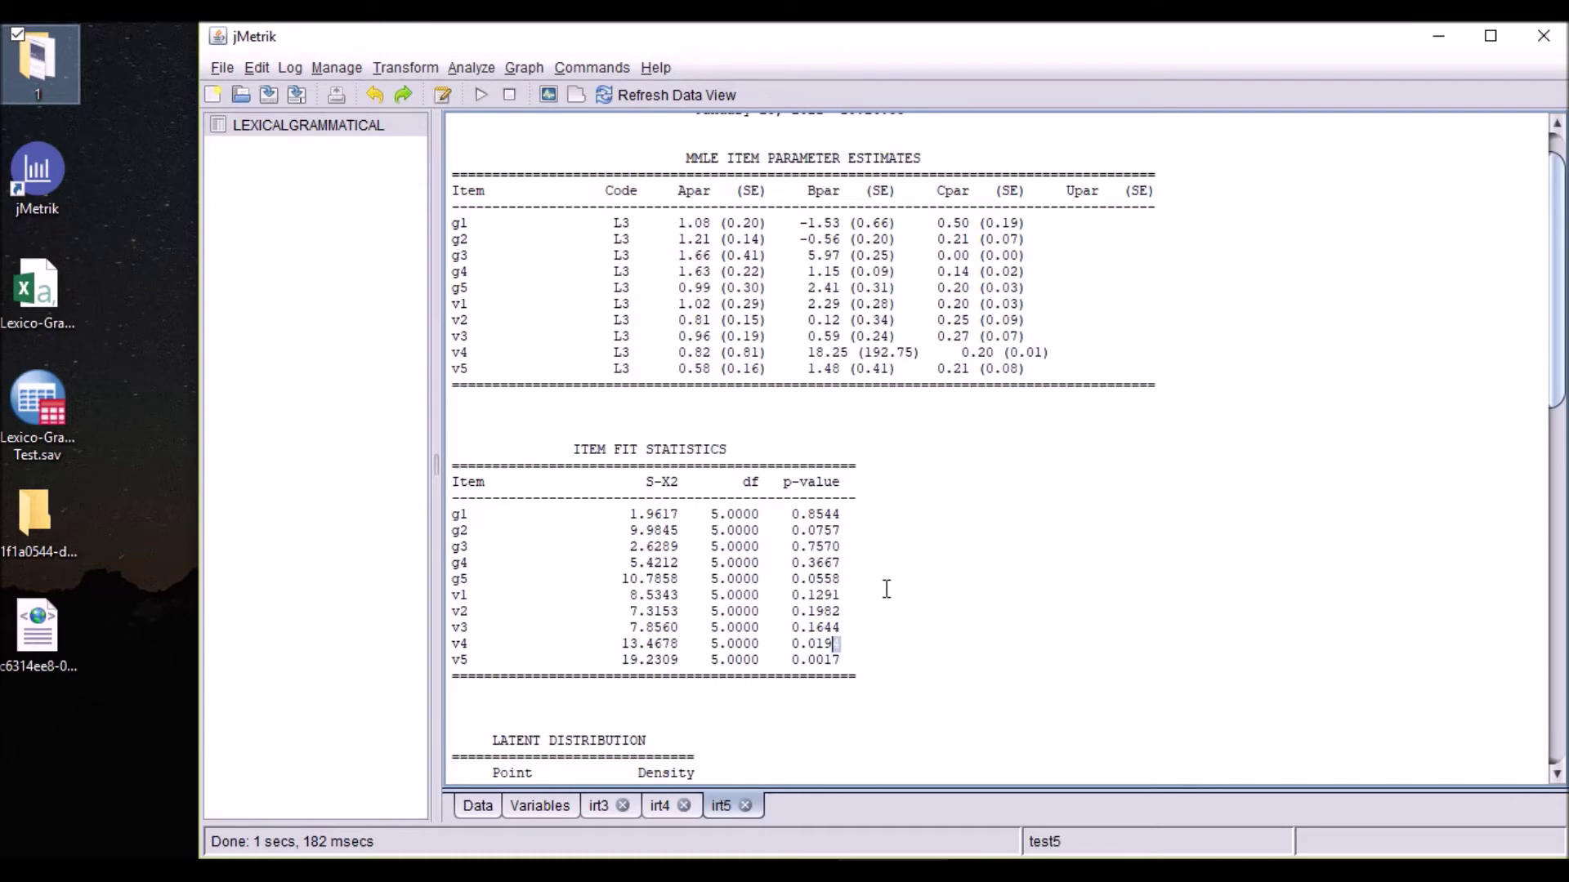
Reopen the IRT item calibration and set the item group's model to 4 Parameter Logistic Model (L4).
{"action": "left_click", "coordinate": [474, 67]}
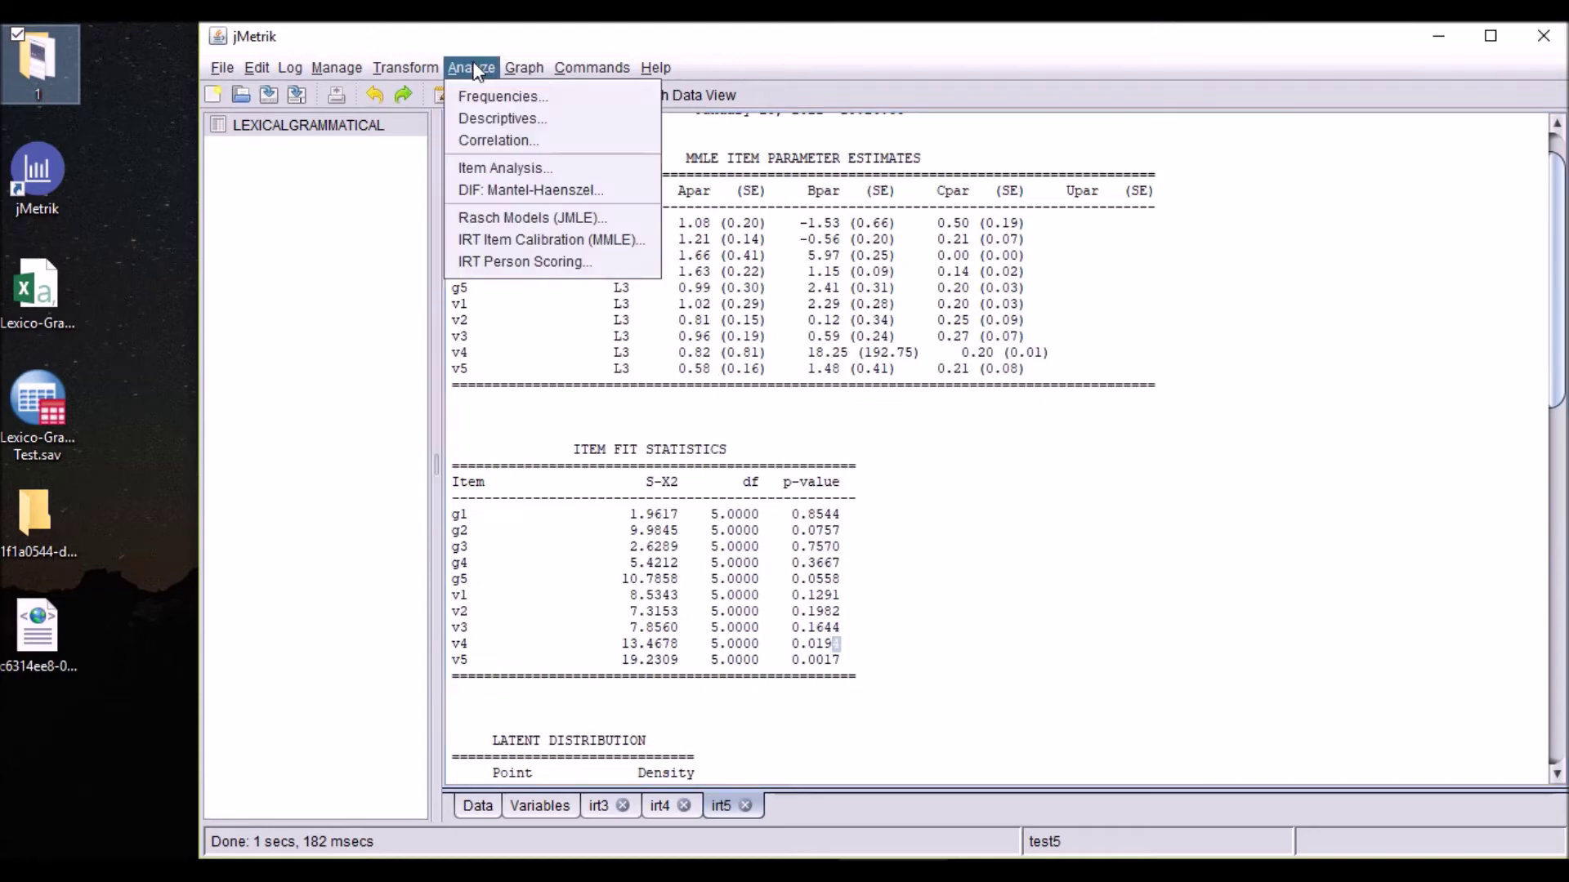
{"action": "left_click", "coordinate": [576, 240]}
{"action": "left_click", "coordinate": [797, 281]}
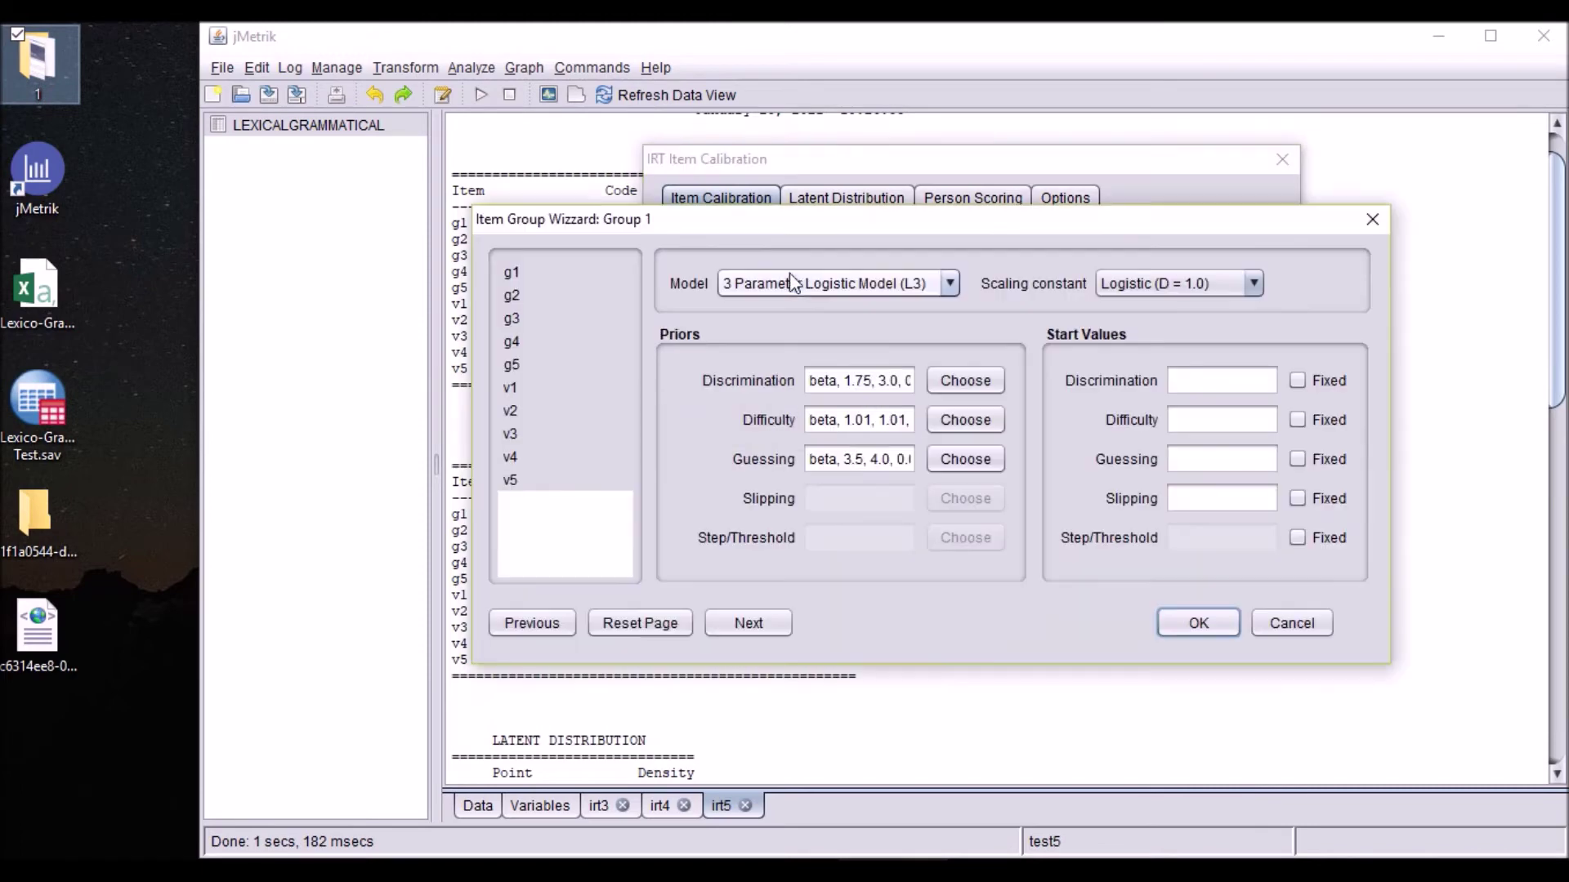
{"action": "left_click", "coordinate": [952, 285]}
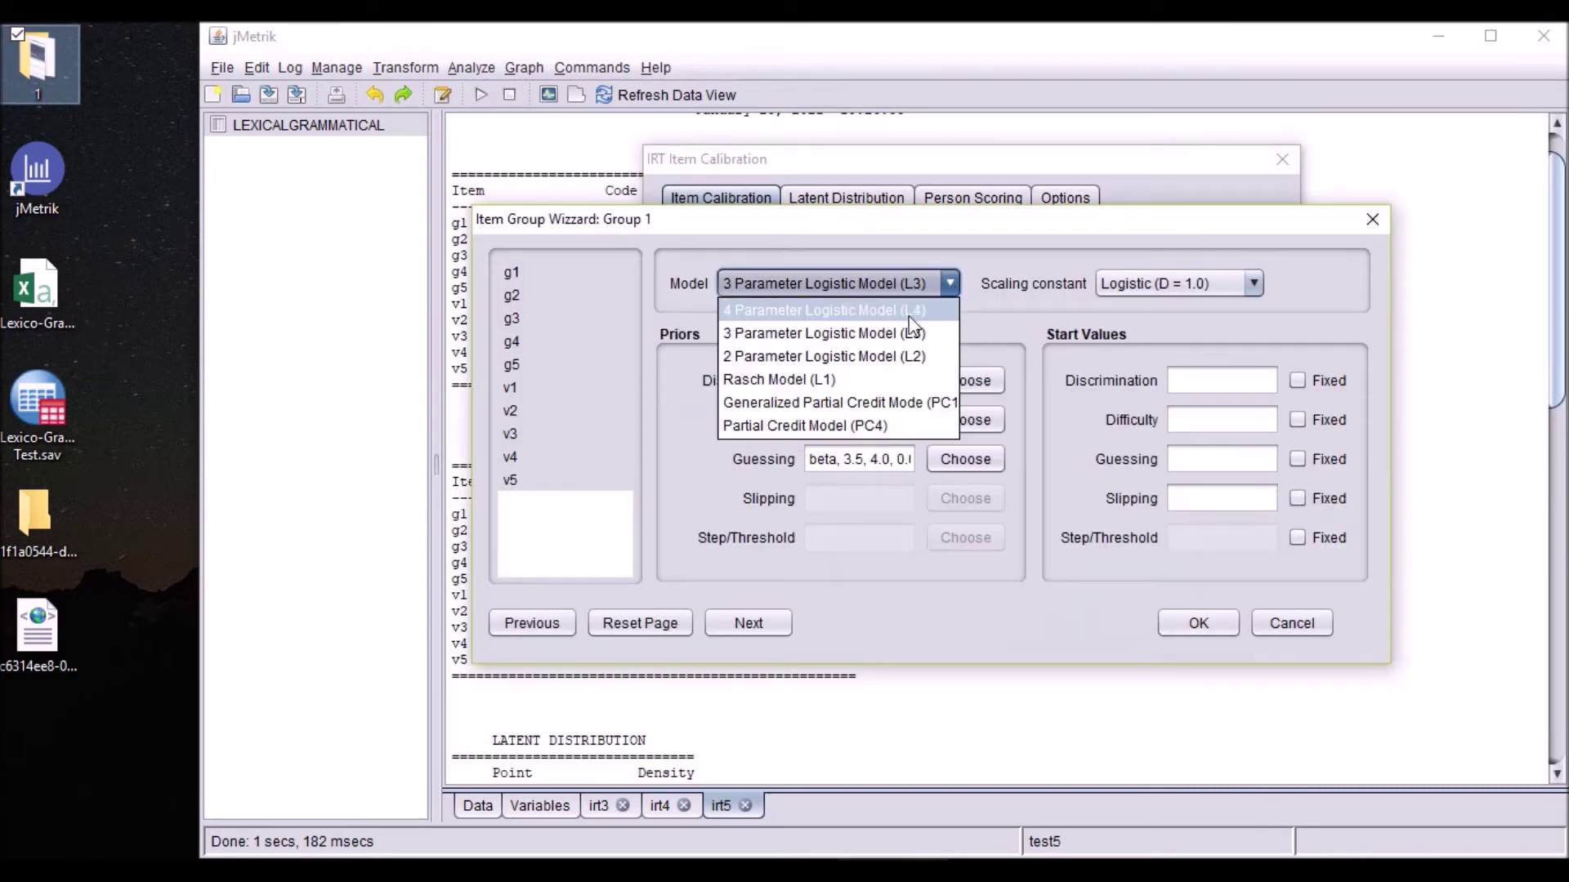
{"action": "left_click", "coordinate": [863, 316]}
{"action": "left_click_drag", "start_coordinate": [879, 227], "coordinate": [892, 201]}
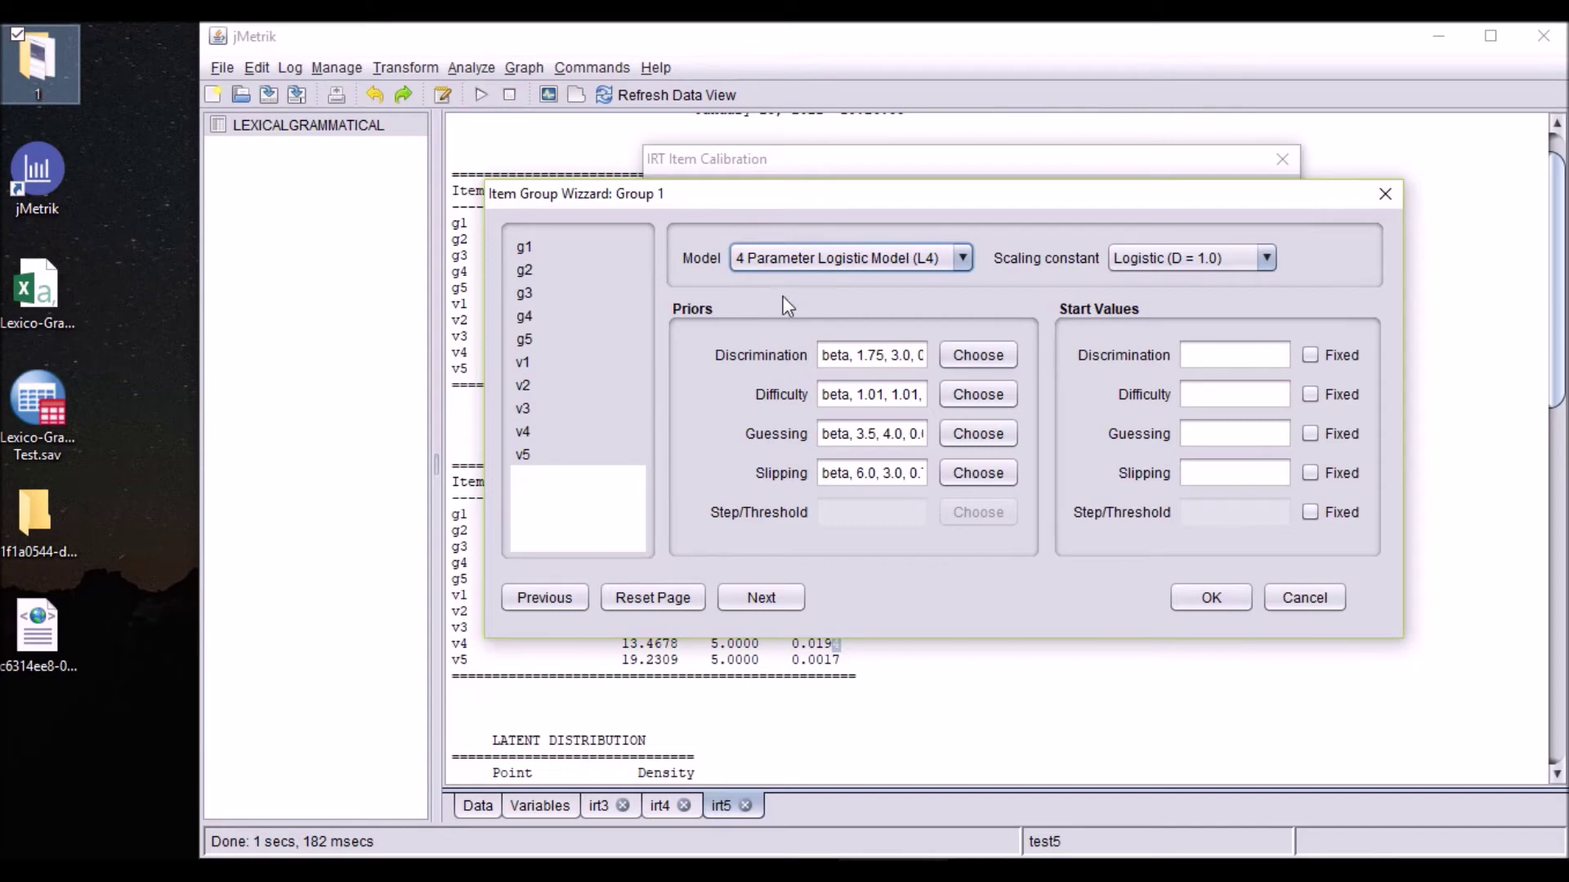
{"action": "left_click", "coordinate": [1197, 599]}
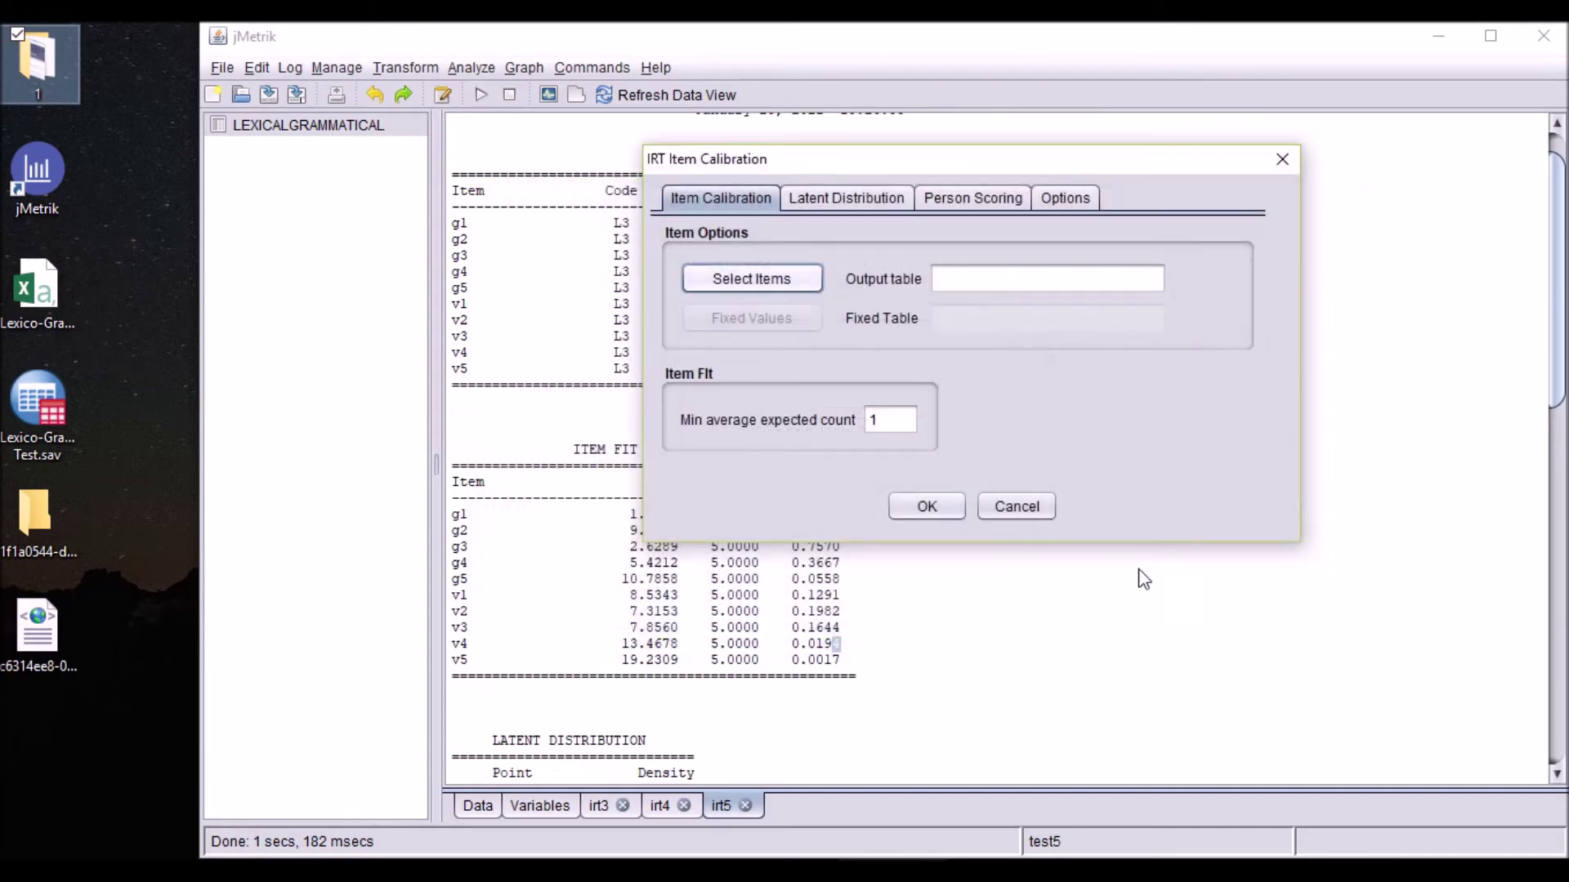
Change the person scoring variable name to 4PL and run the calibration.
{"action": "left_click", "coordinate": [987, 204]}
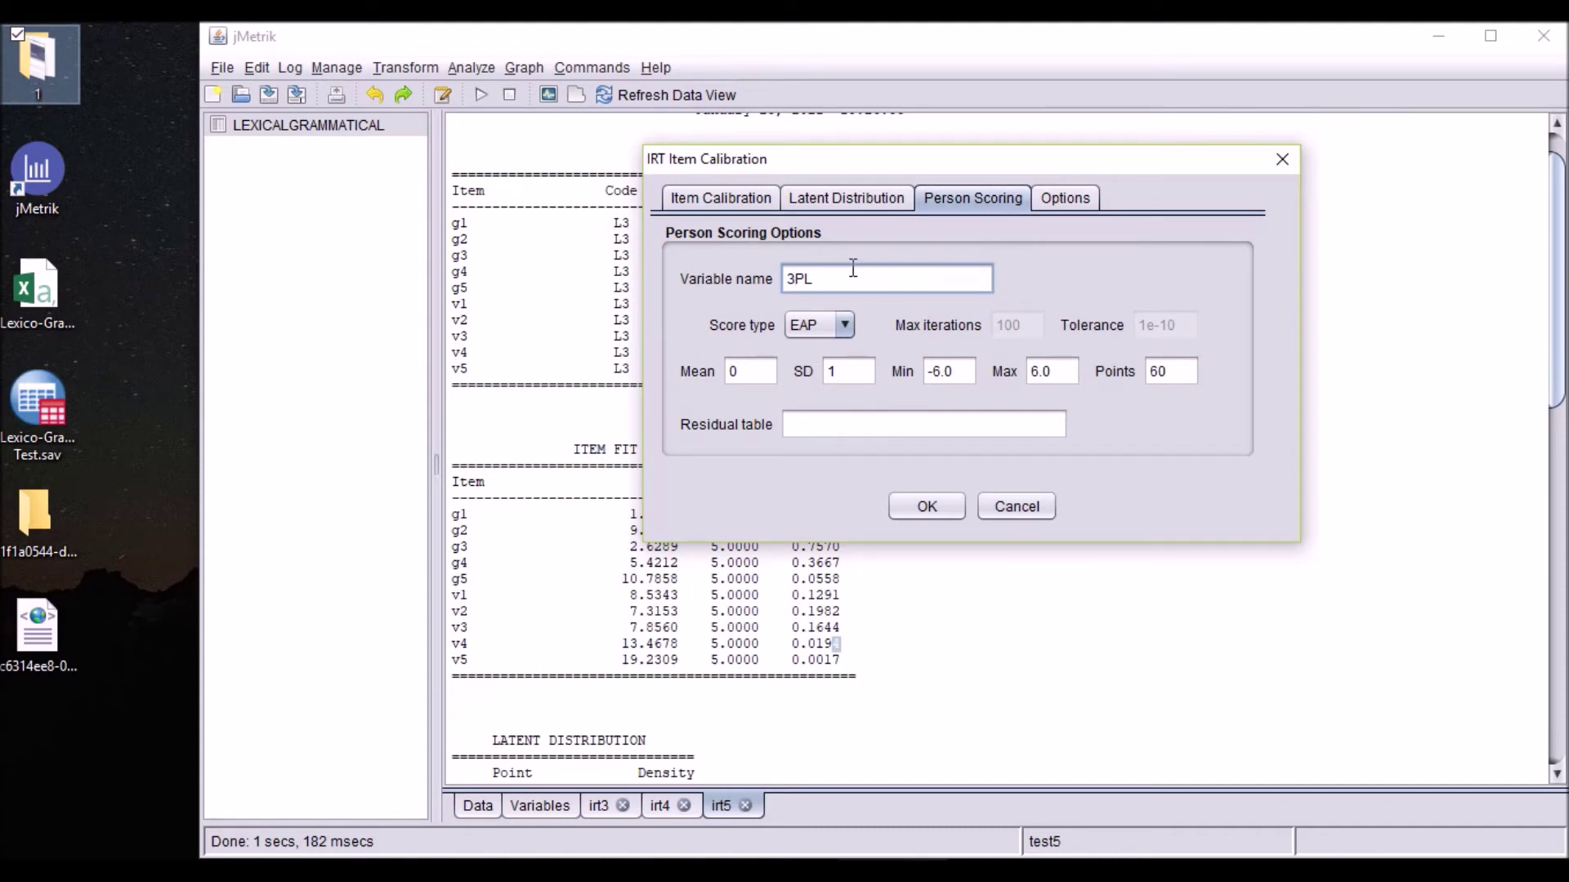
{"action": "key", "text": "BackSpace"}
{"action": "type", "text": "4"}
{"action": "left_click", "coordinate": [923, 507]}
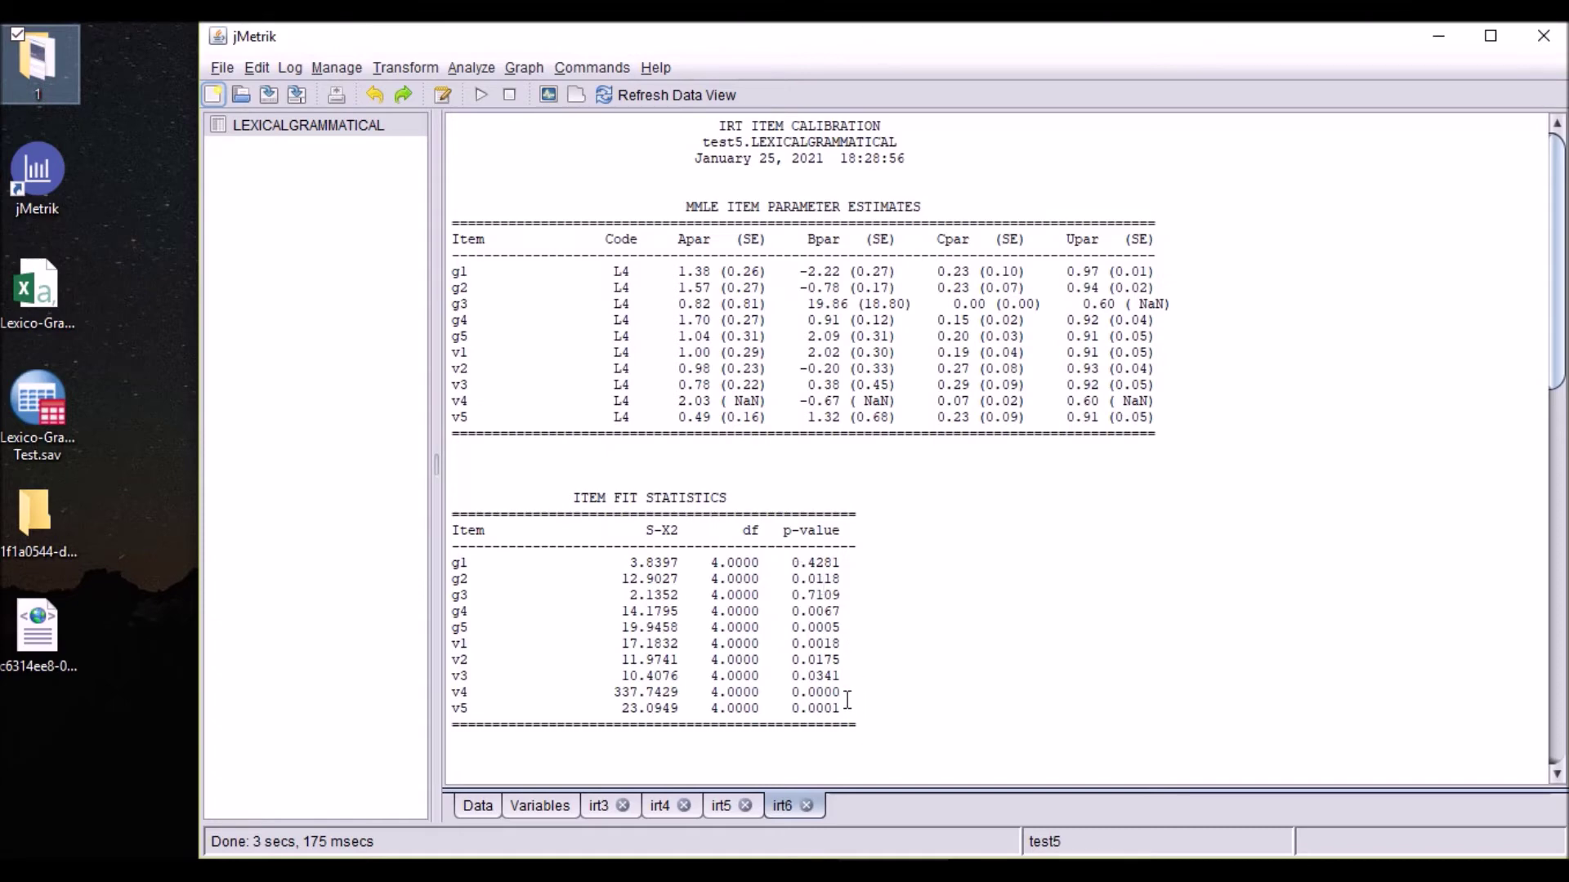
Examine the item fit p-values in the 4PL output, particularly item g2's.
{"action": "scroll", "coordinate": [848, 701], "scroll_direction": "down", "scroll_amount": 3}
{"action": "scroll", "coordinate": [841, 491], "scroll_direction": "down", "scroll_amount": 1}
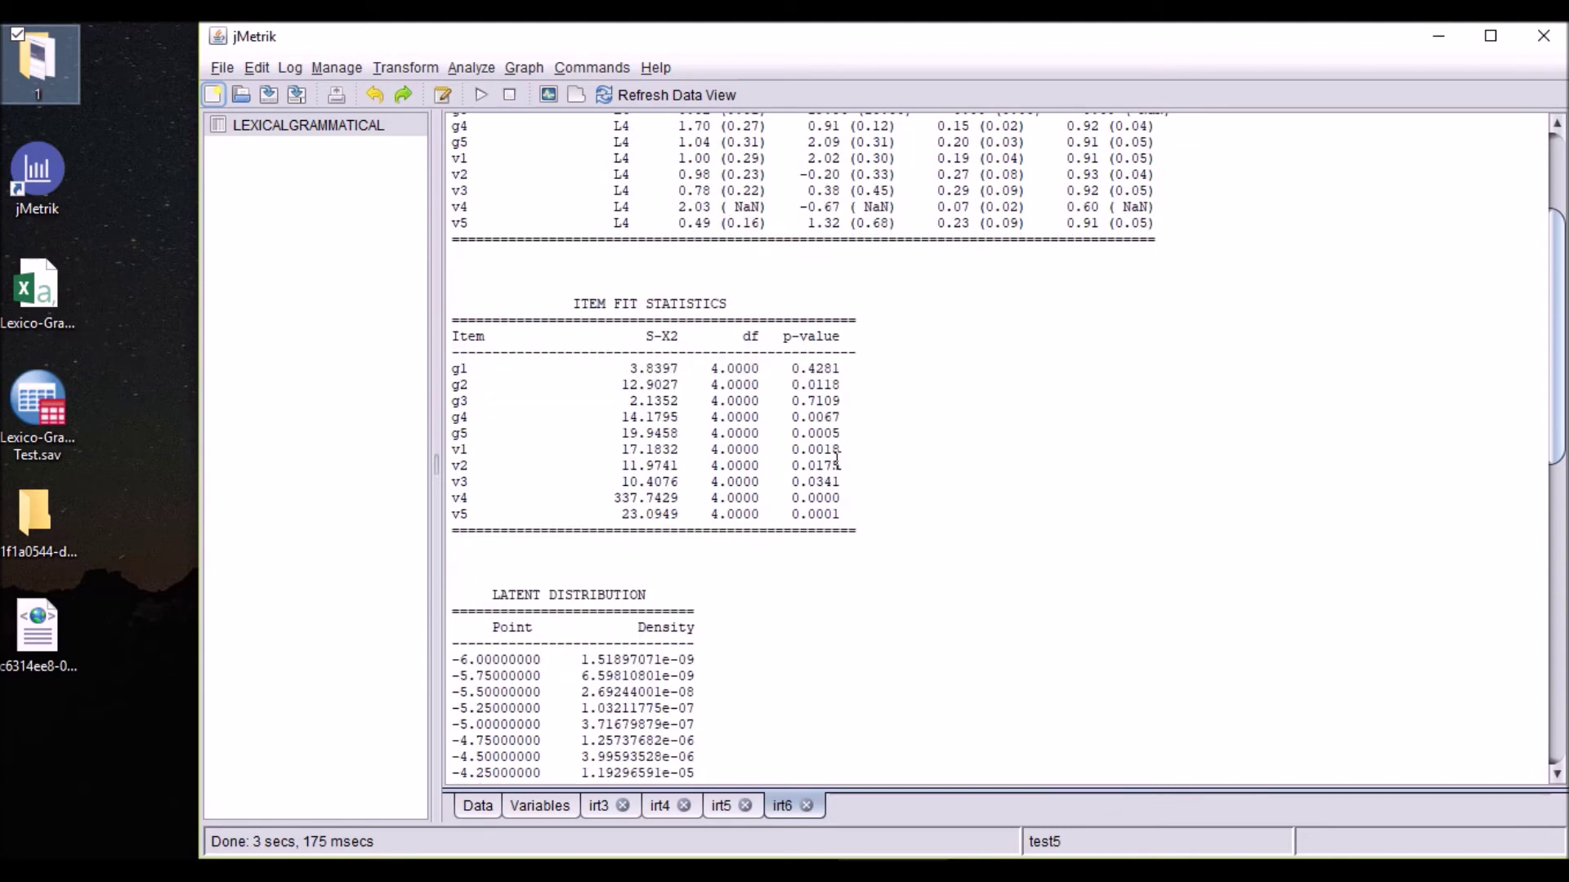
{"action": "left_click_drag", "start_coordinate": [791, 385], "coordinate": [841, 386]}
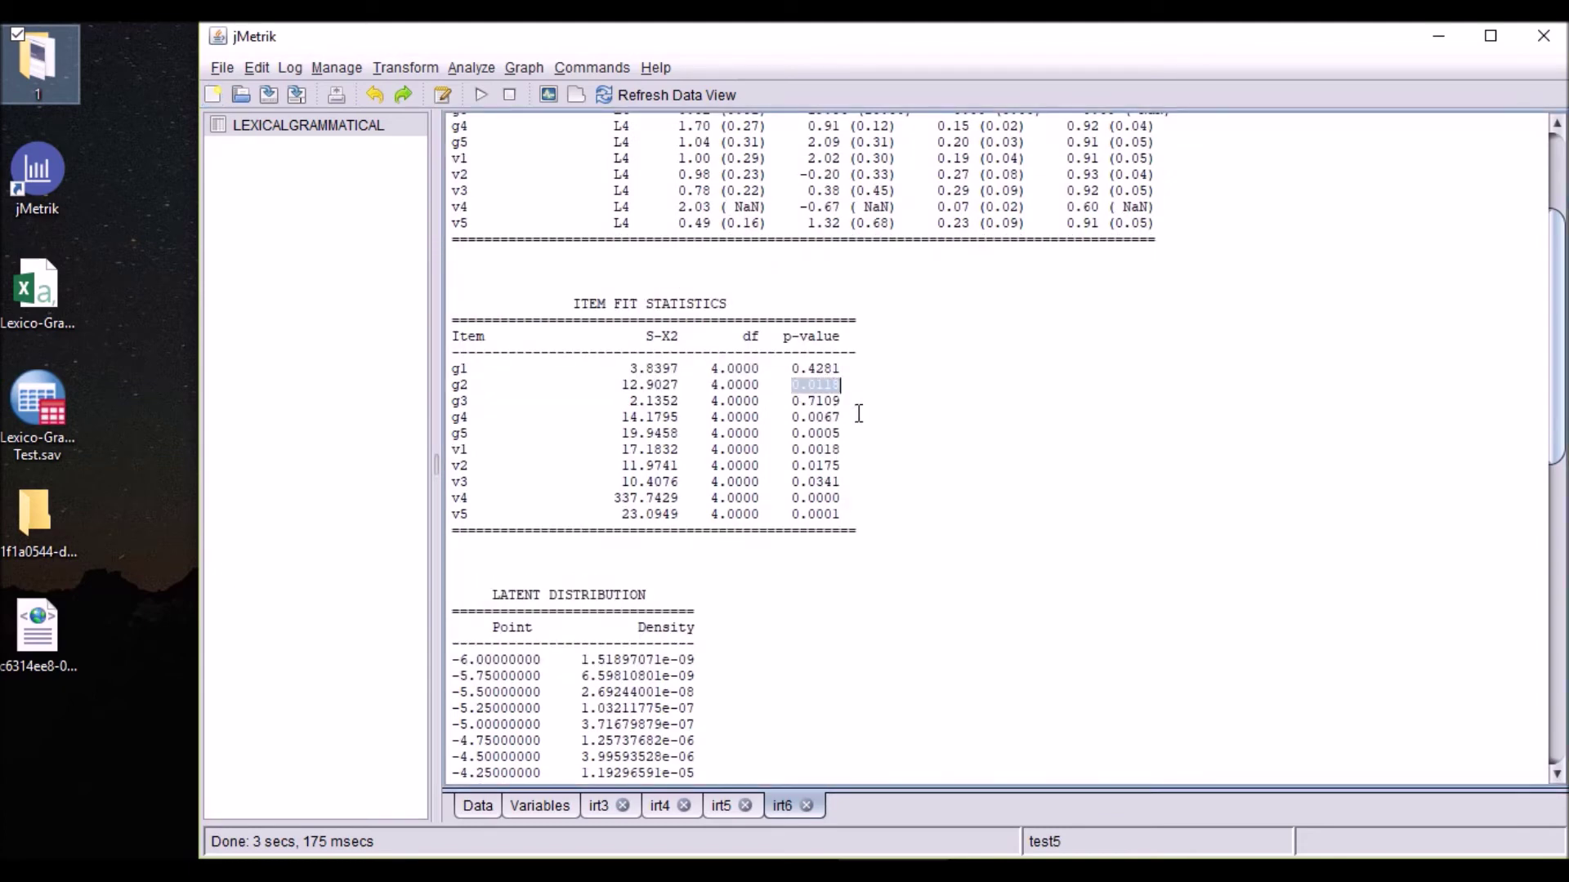
{"action": "left_click", "coordinate": [855, 406]}
Examine the upper asymptote (Upar) estimates and standard errors of items g1 and g2 in the 4PL output.
{"action": "scroll", "coordinate": [893, 438], "scroll_direction": "up", "scroll_amount": 1}
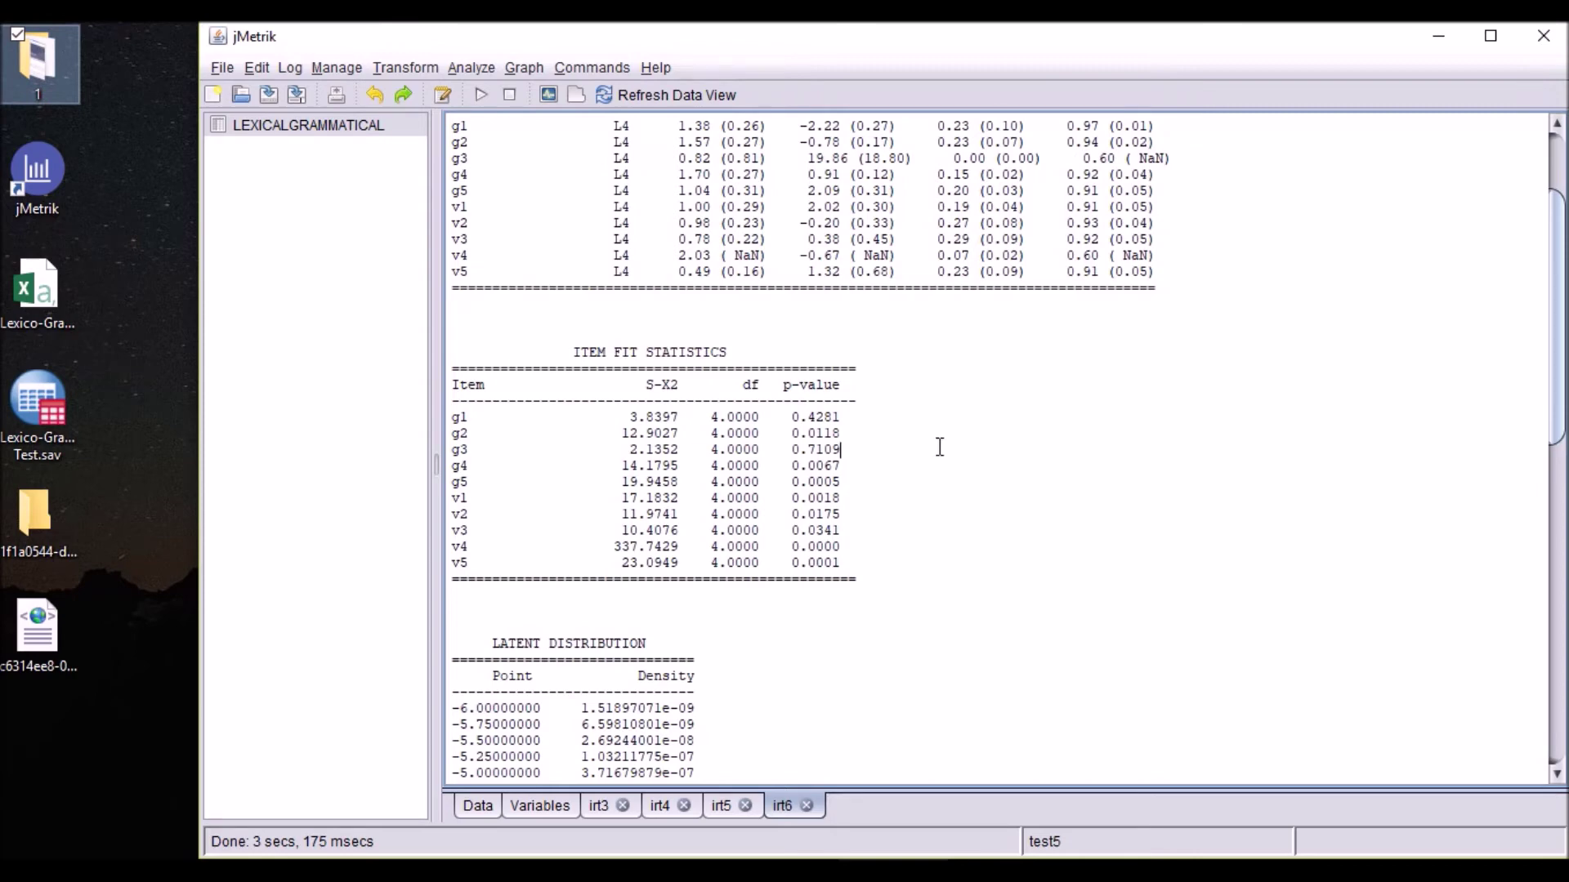
{"action": "scroll", "coordinate": [944, 446], "scroll_direction": "up", "scroll_amount": 3}
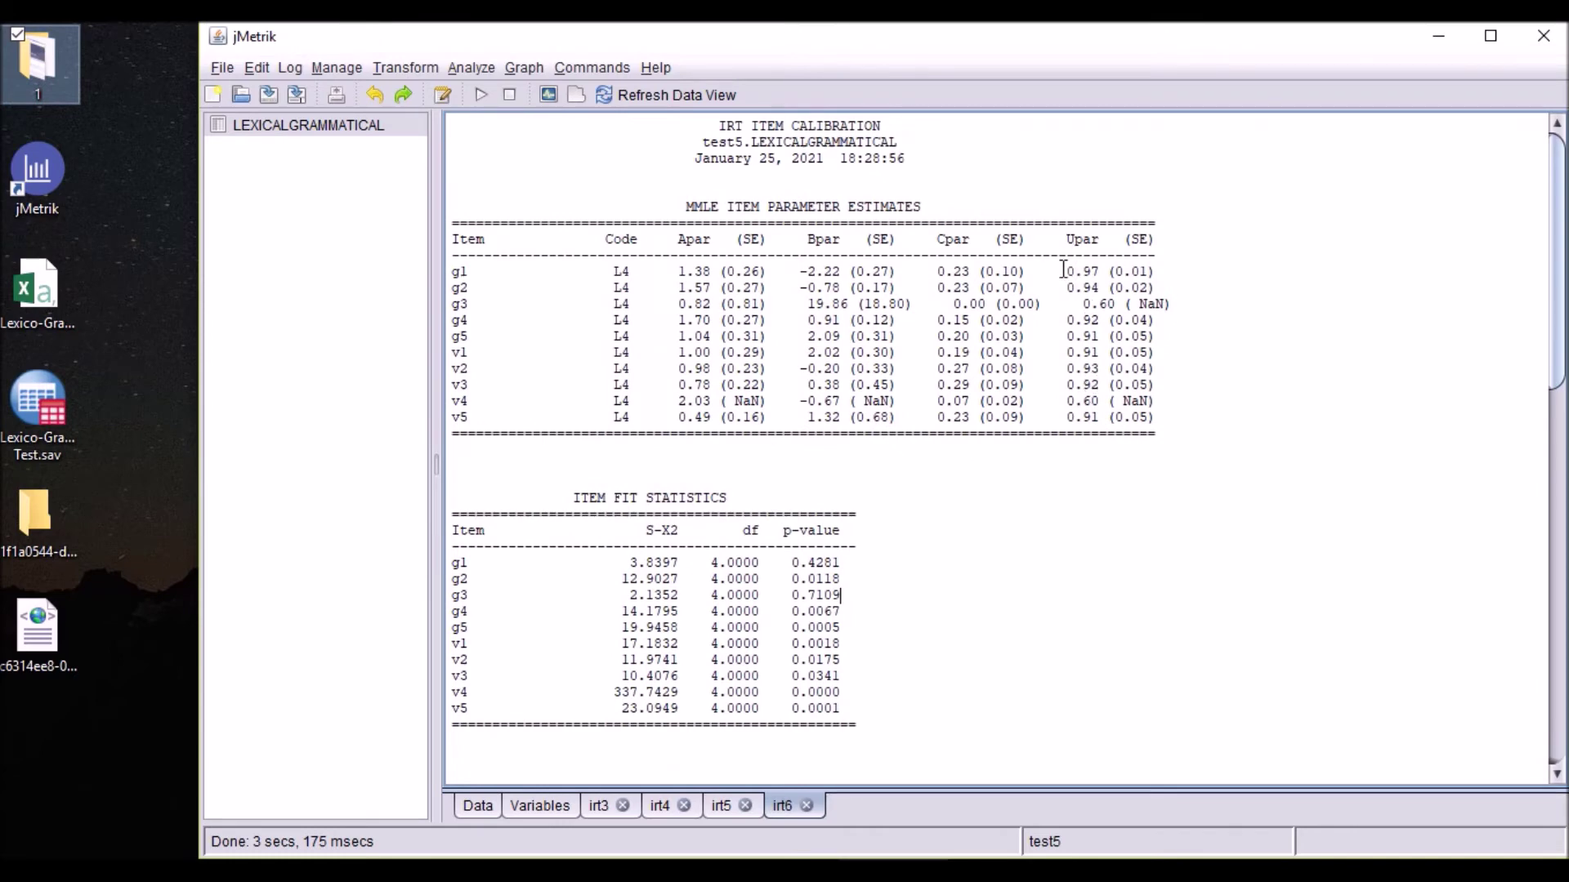
{"action": "left_click_drag", "start_coordinate": [1065, 239], "coordinate": [1101, 237]}
{"action": "left_click_drag", "start_coordinate": [1066, 271], "coordinate": [1164, 272]}
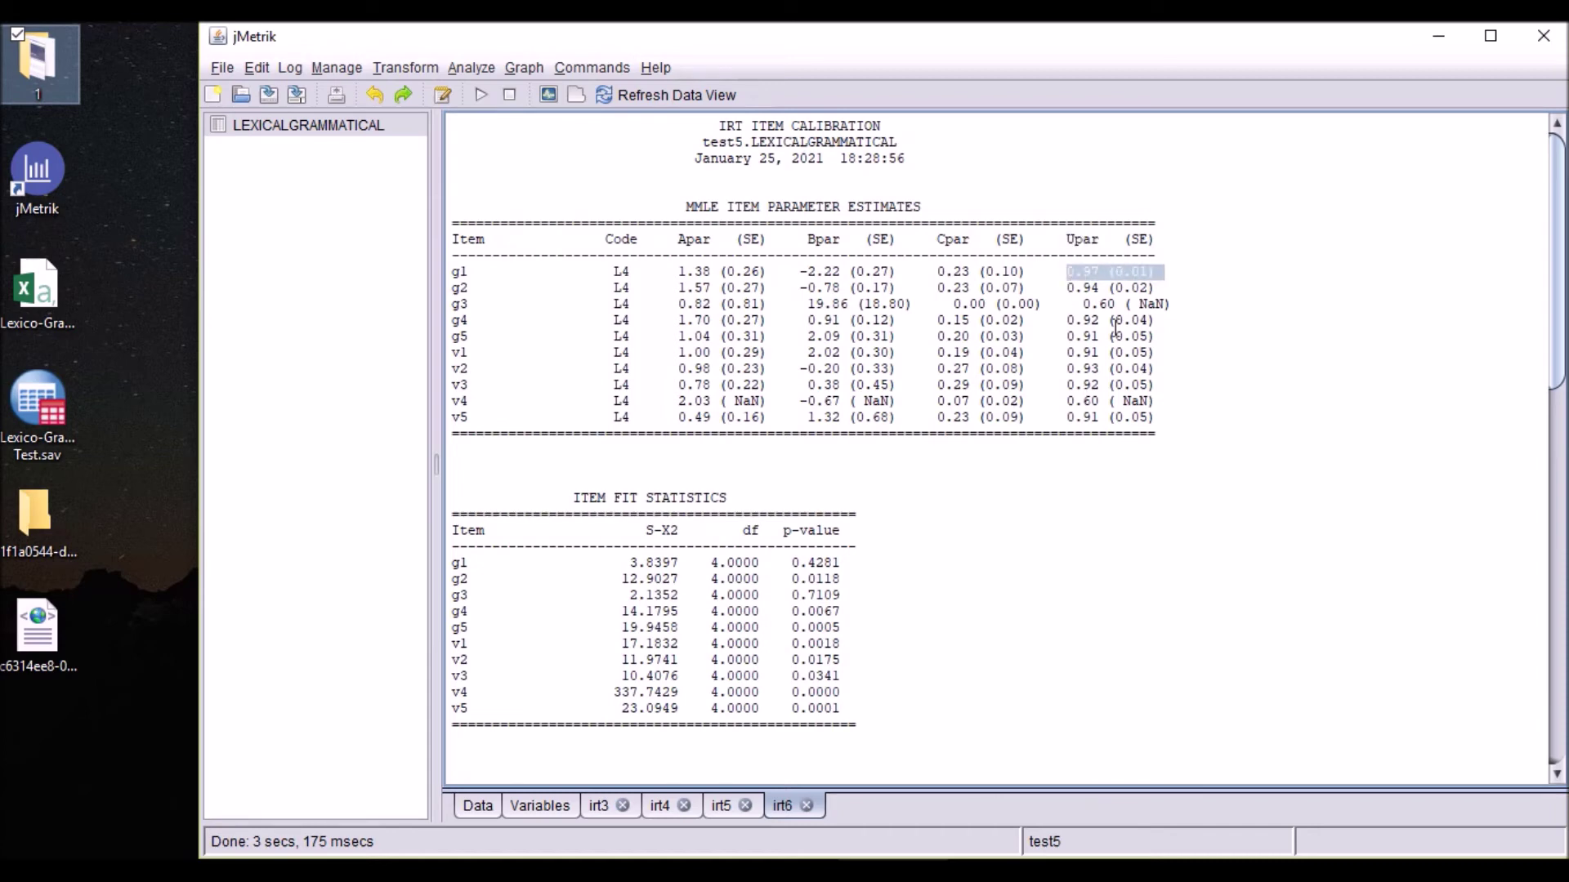
{"action": "left_click_drag", "start_coordinate": [1065, 288], "coordinate": [1160, 283]}
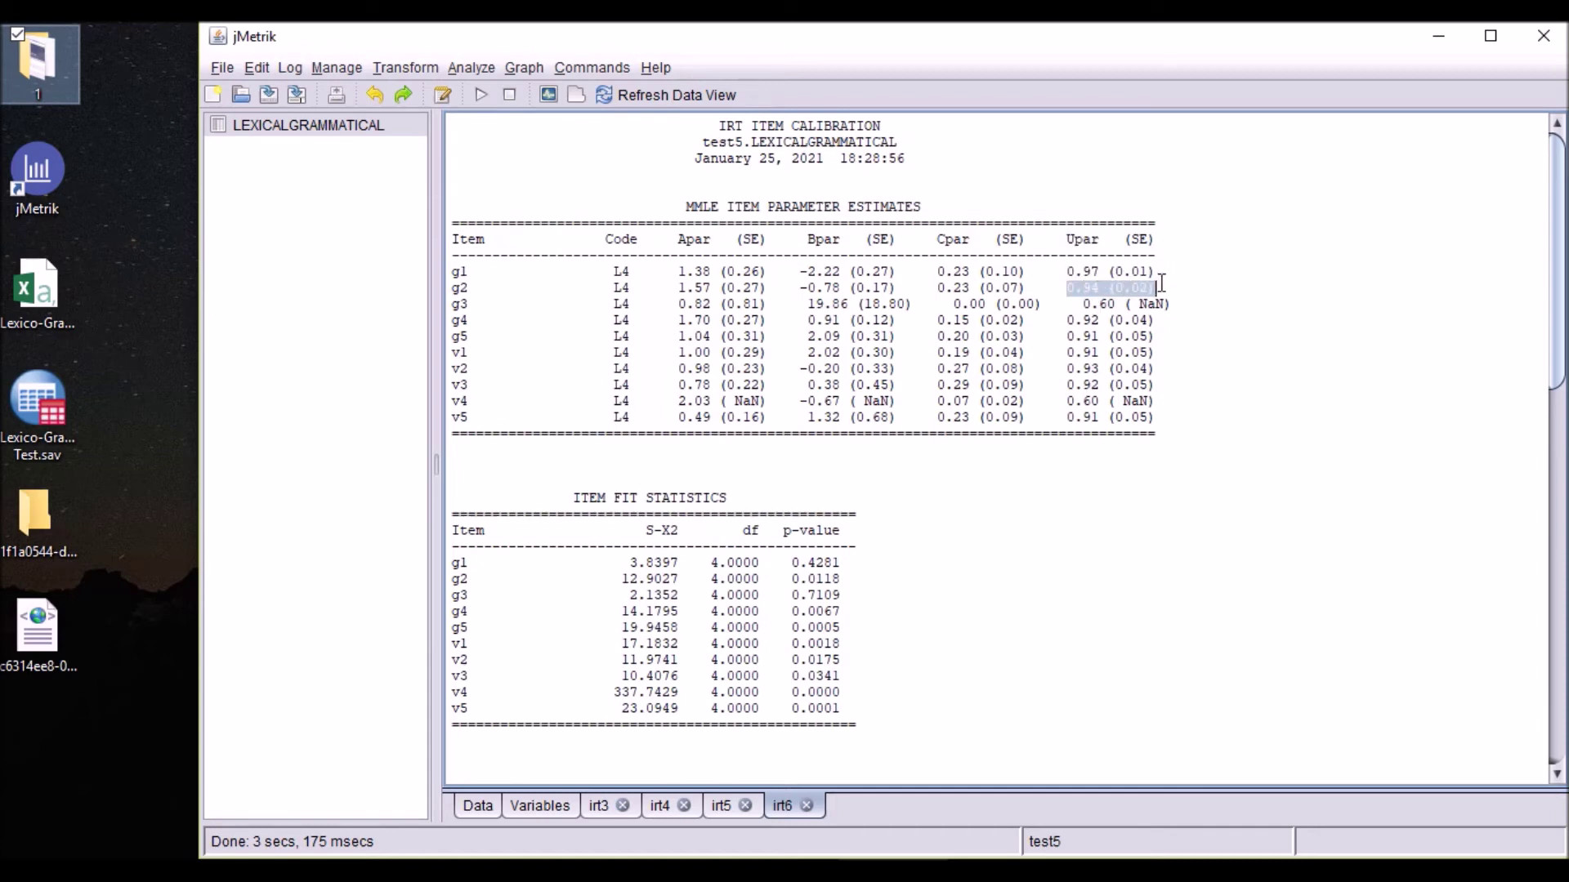
{"action": "left_click", "coordinate": [1146, 321]}
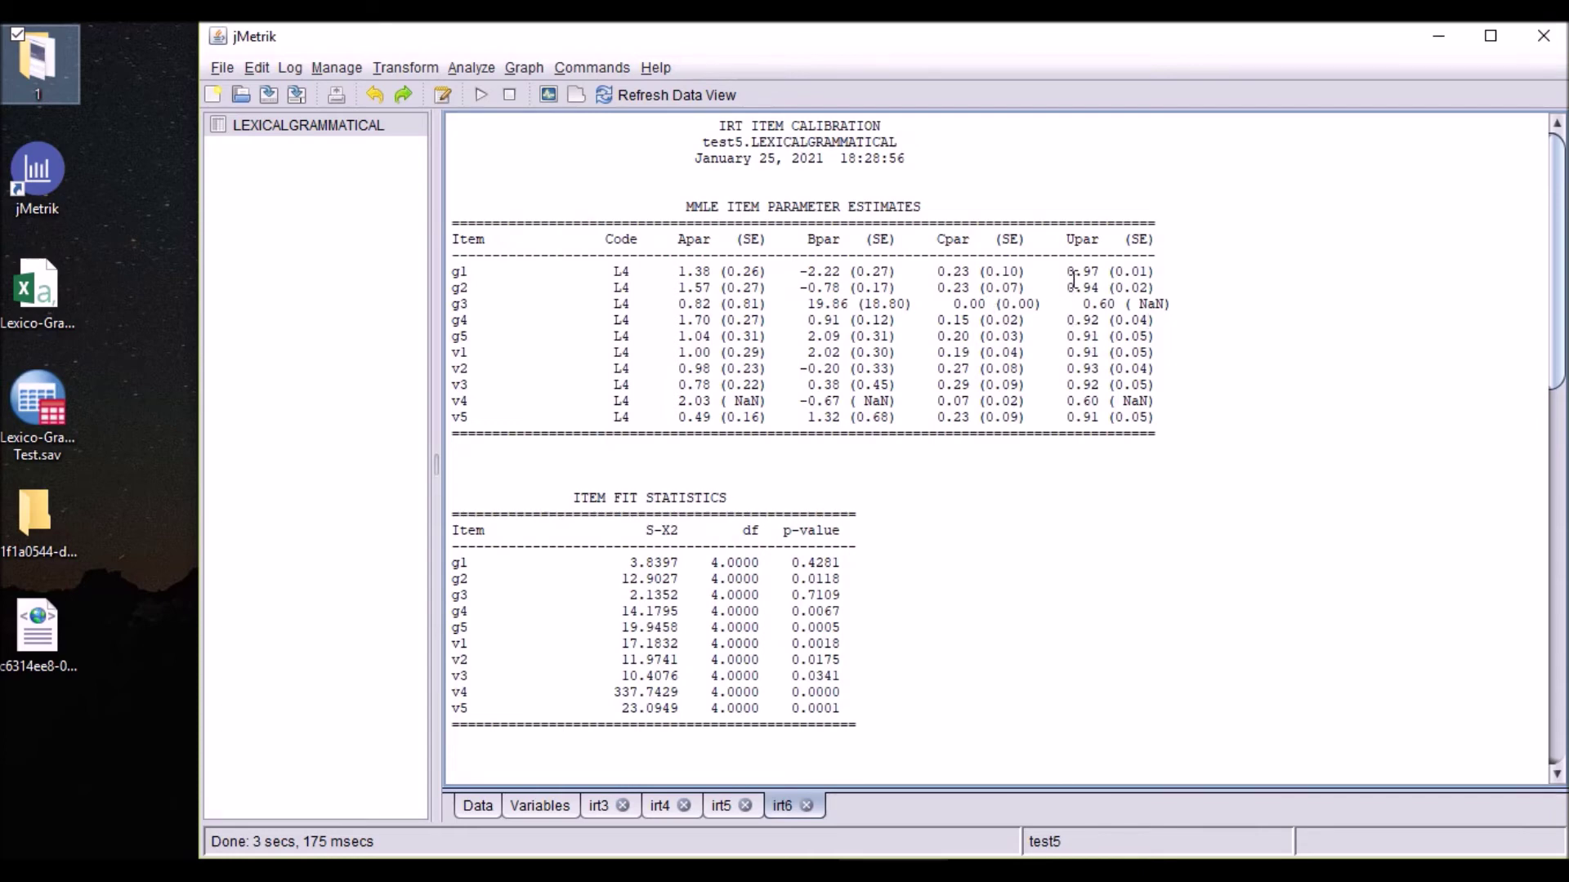
{"action": "left_click_drag", "start_coordinate": [1060, 272], "coordinate": [1147, 272]}
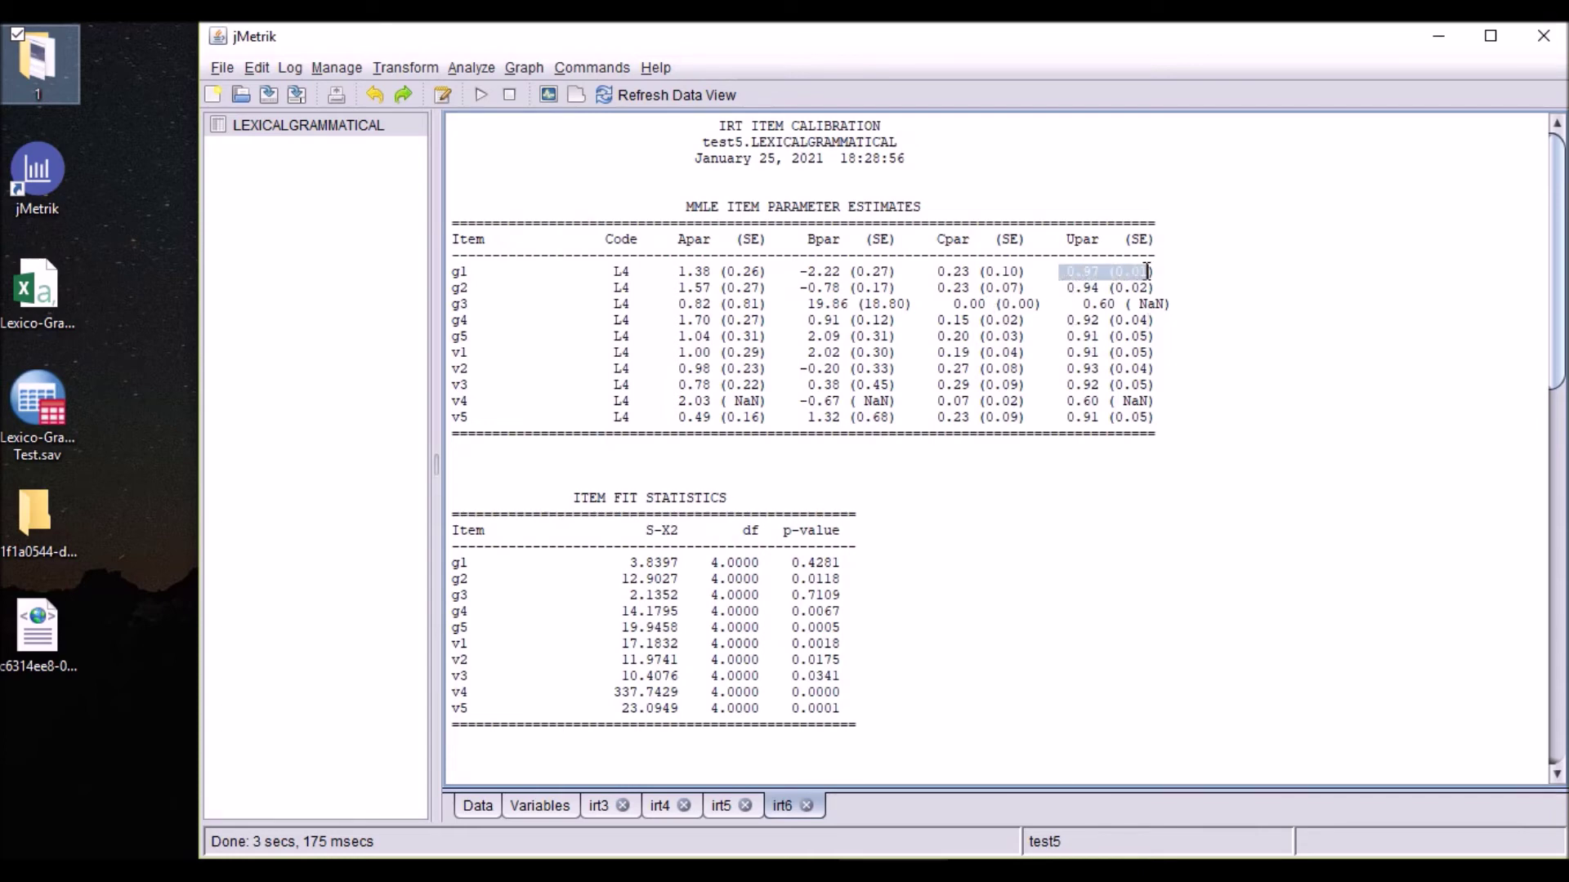
{"action": "left_click", "coordinate": [1187, 357]}
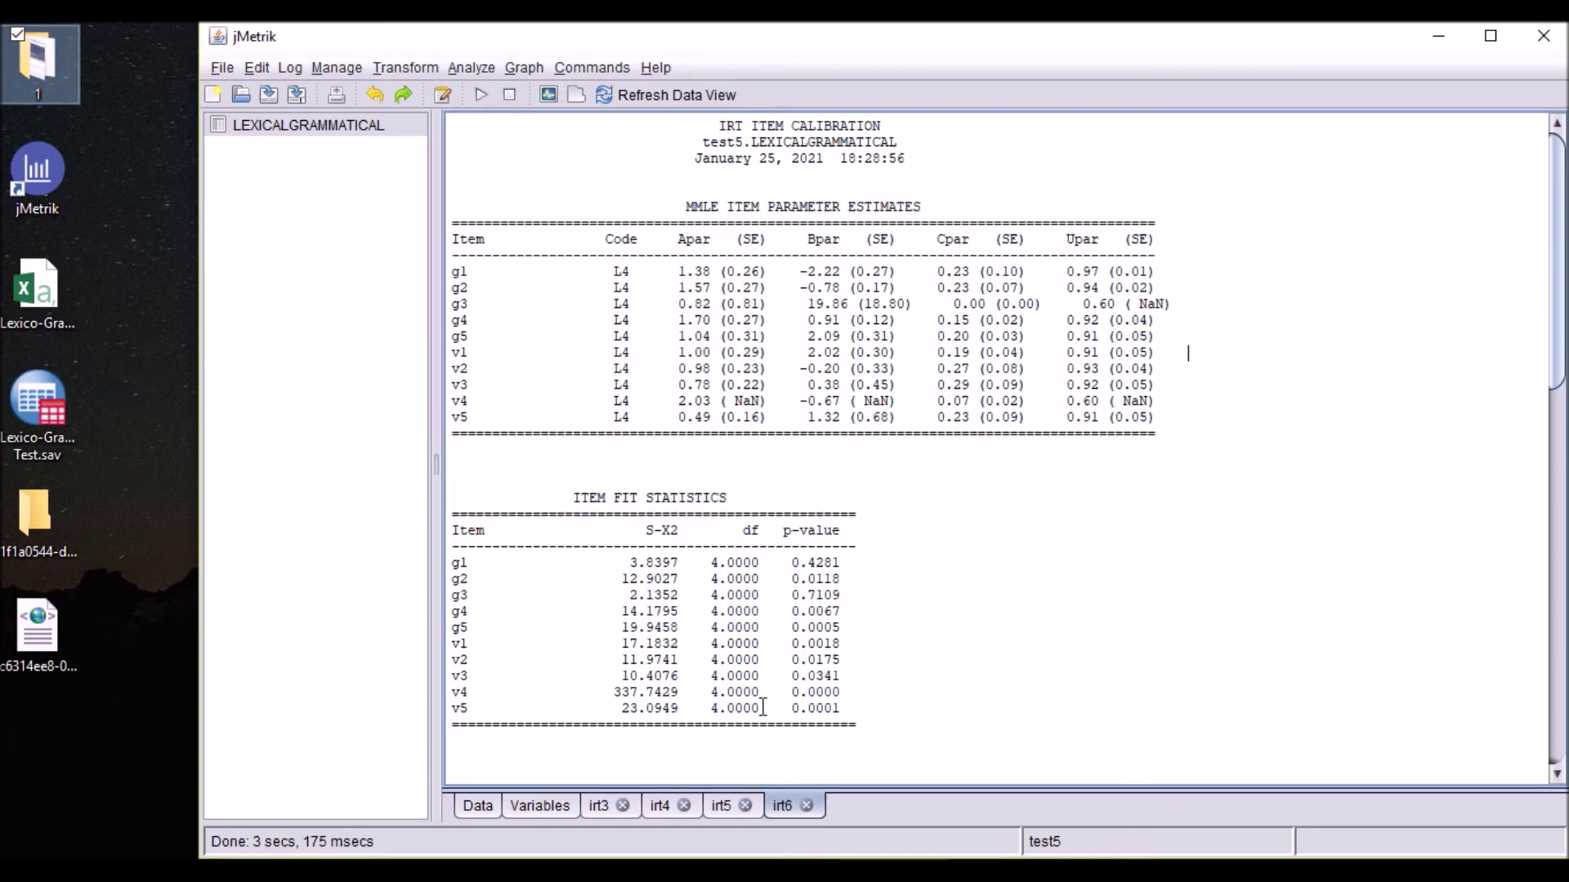
Reopen the IRT item calibration's item selection and reset the Group 1 settings.
{"action": "left_click", "coordinate": [472, 71]}
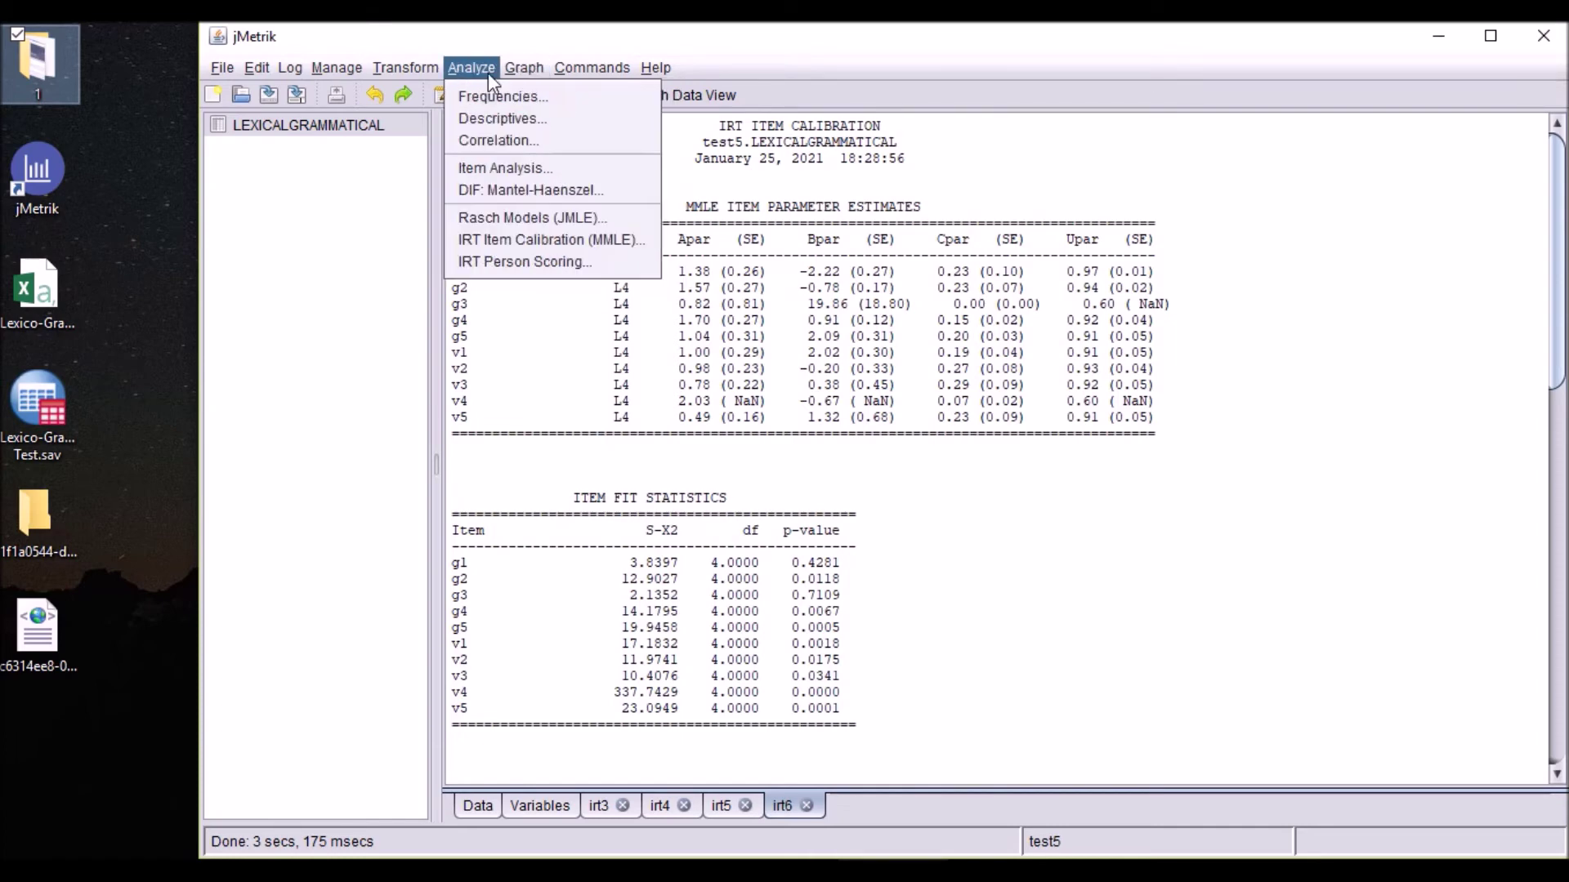
{"action": "left_click", "coordinate": [545, 239]}
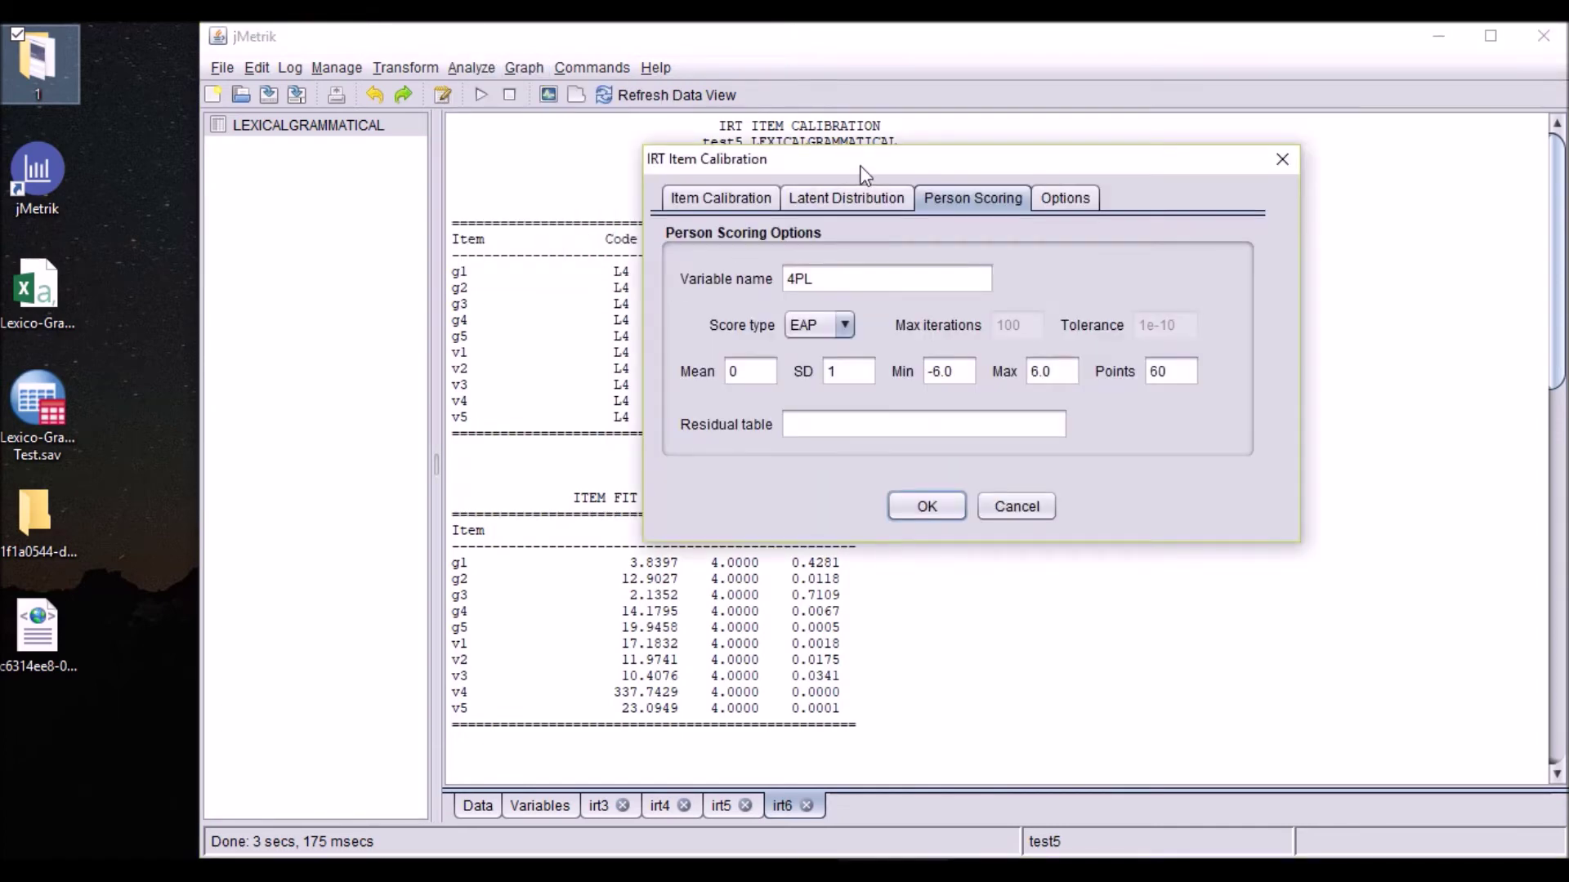
{"action": "left_click", "coordinate": [750, 198]}
{"action": "left_click", "coordinate": [773, 281]}
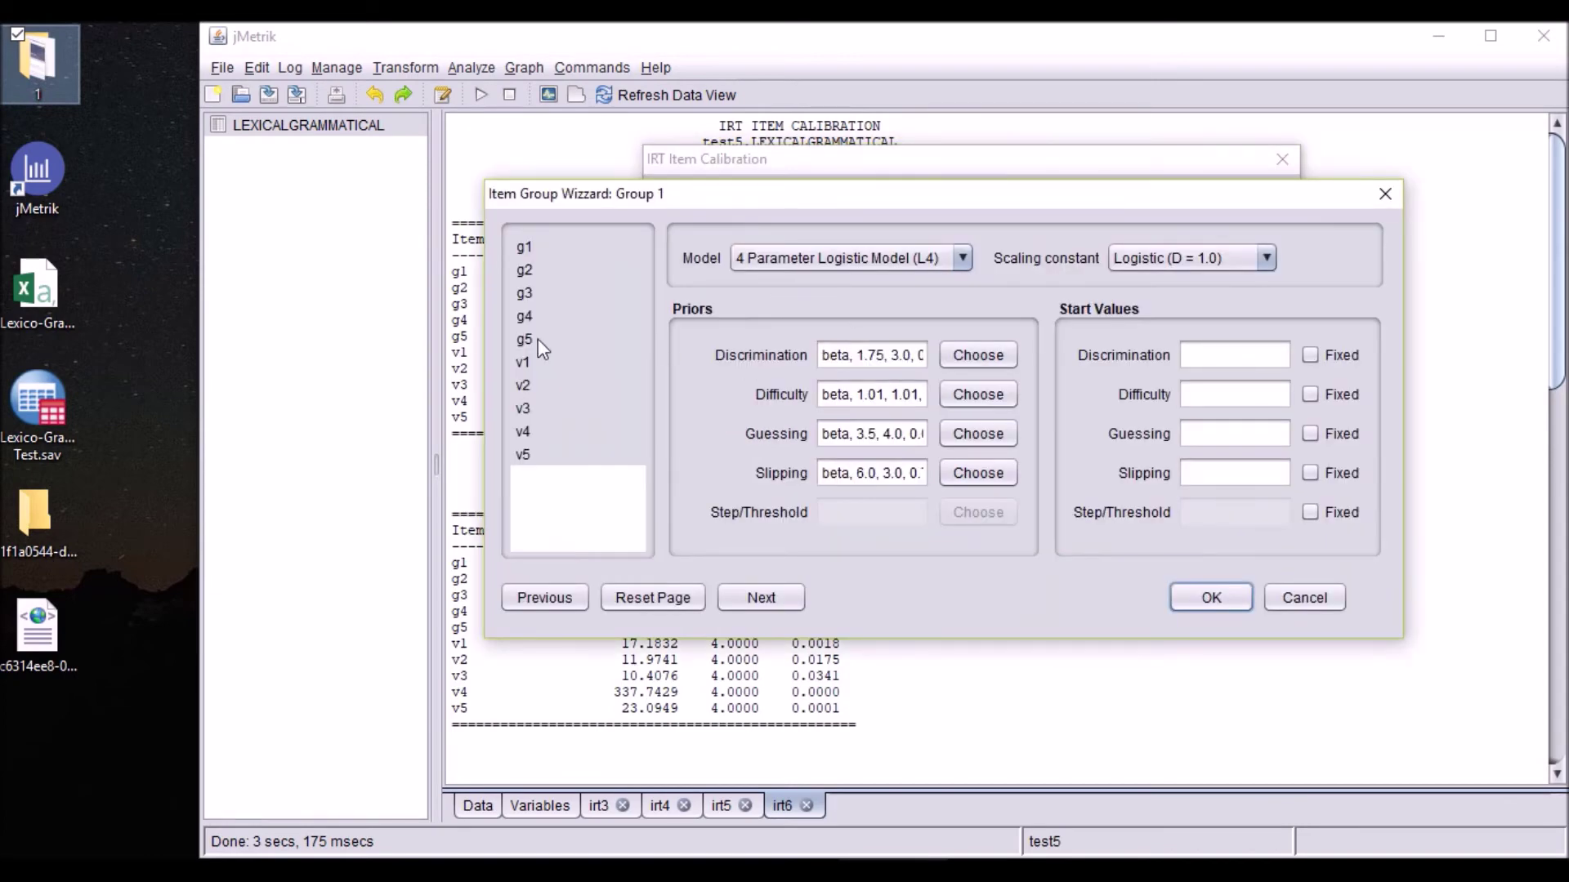
{"action": "left_click", "coordinate": [542, 245]}
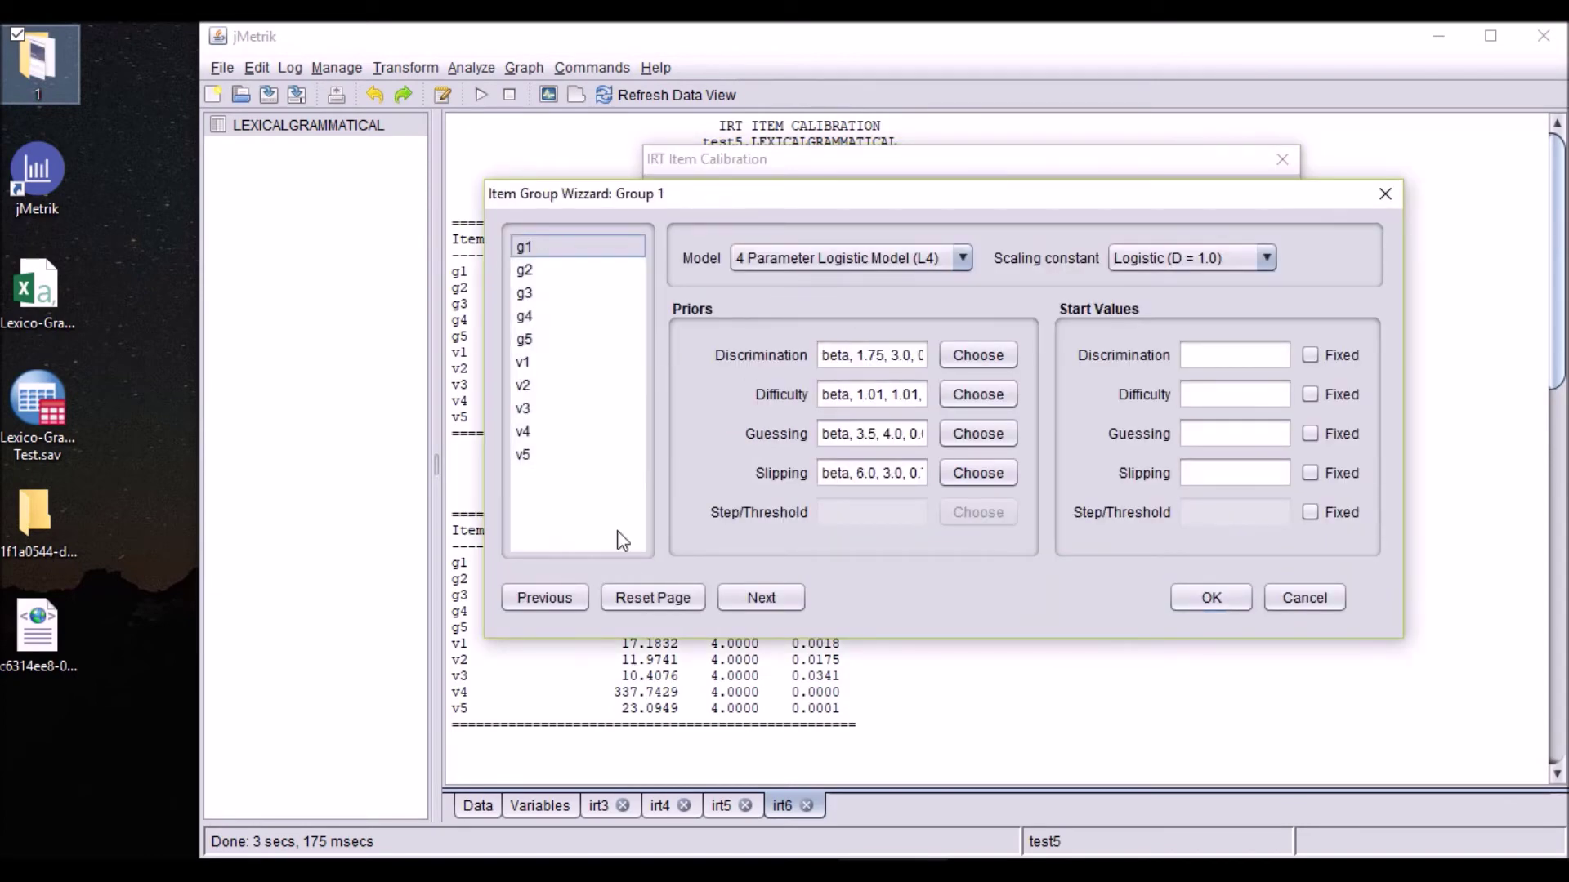
{"action": "left_click", "coordinate": [642, 599]}
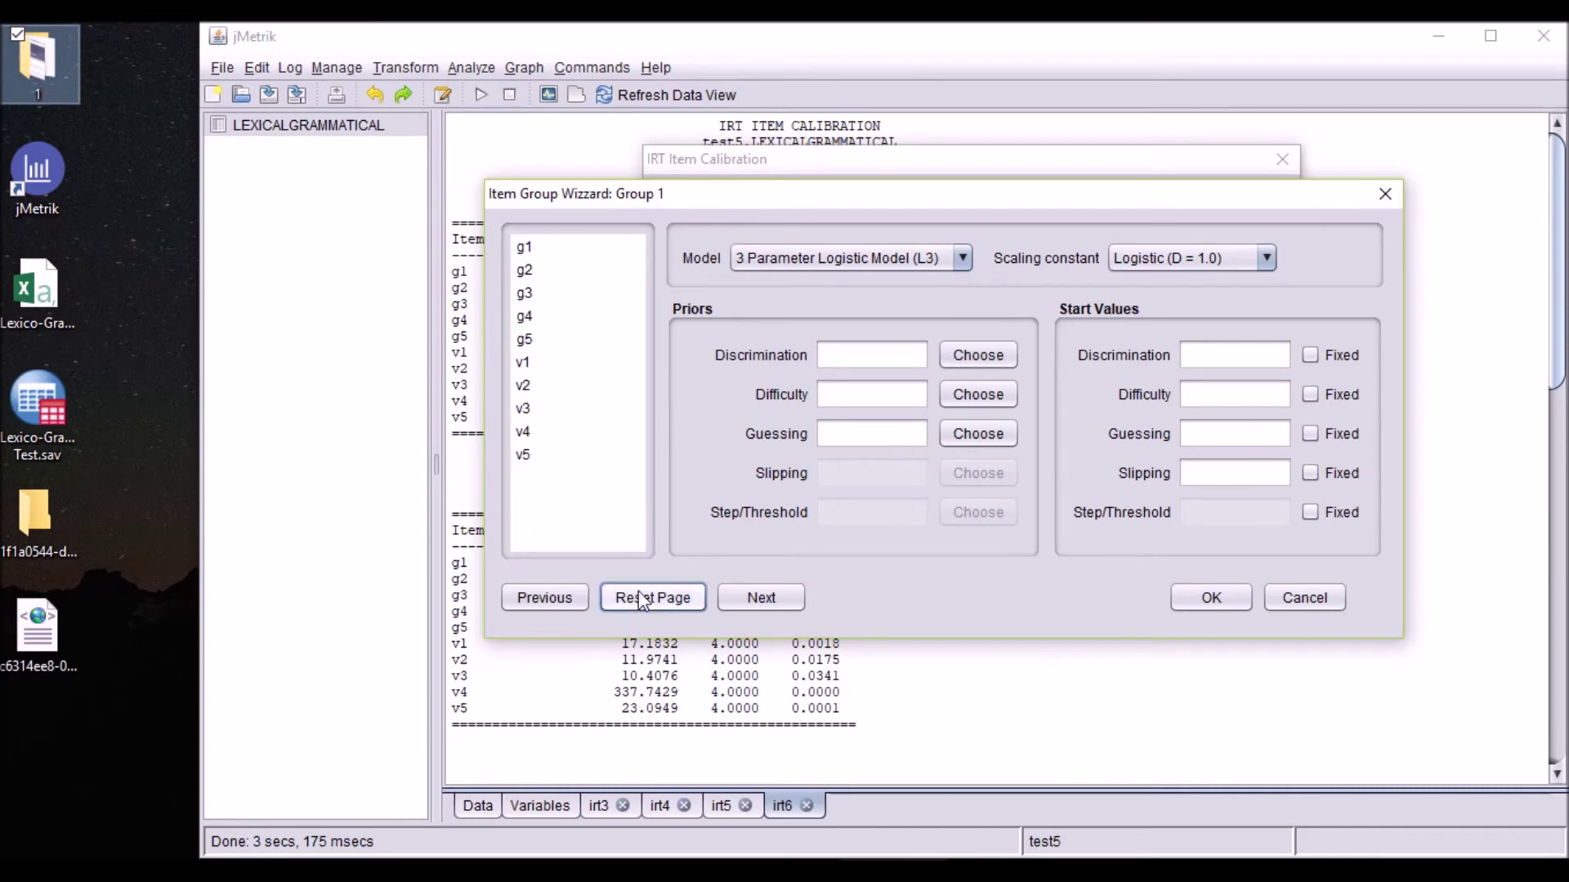
Assign items g1 through v3 to Group 1 with the 3 Parameter Logistic Model (L3) and its default priors.
{"action": "left_click", "coordinate": [533, 249]}
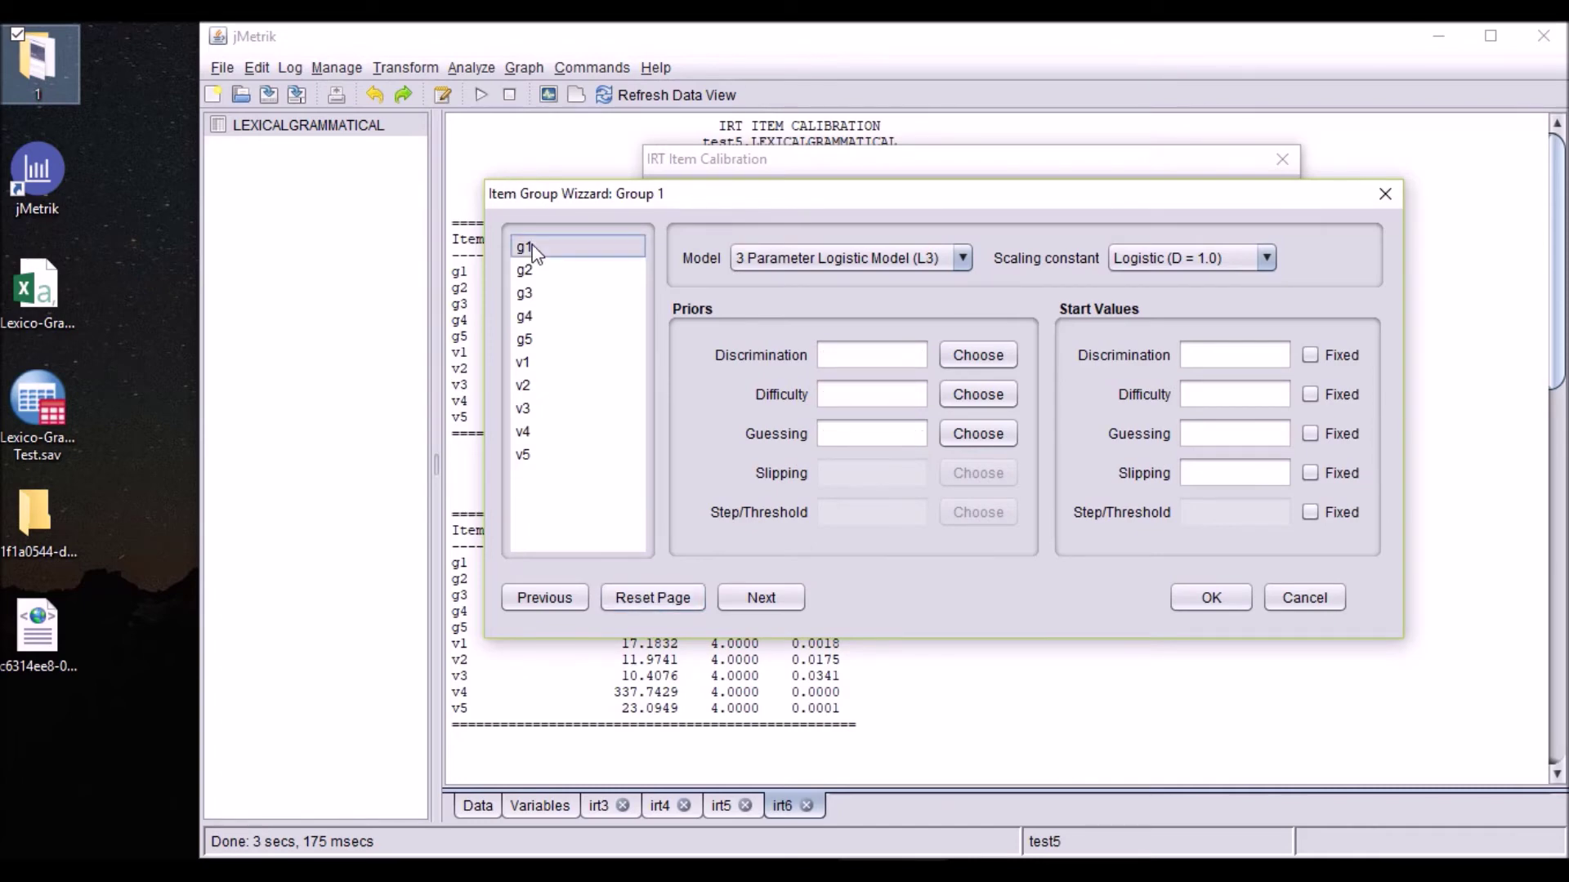
{"action": "left_click", "coordinate": [528, 411]}
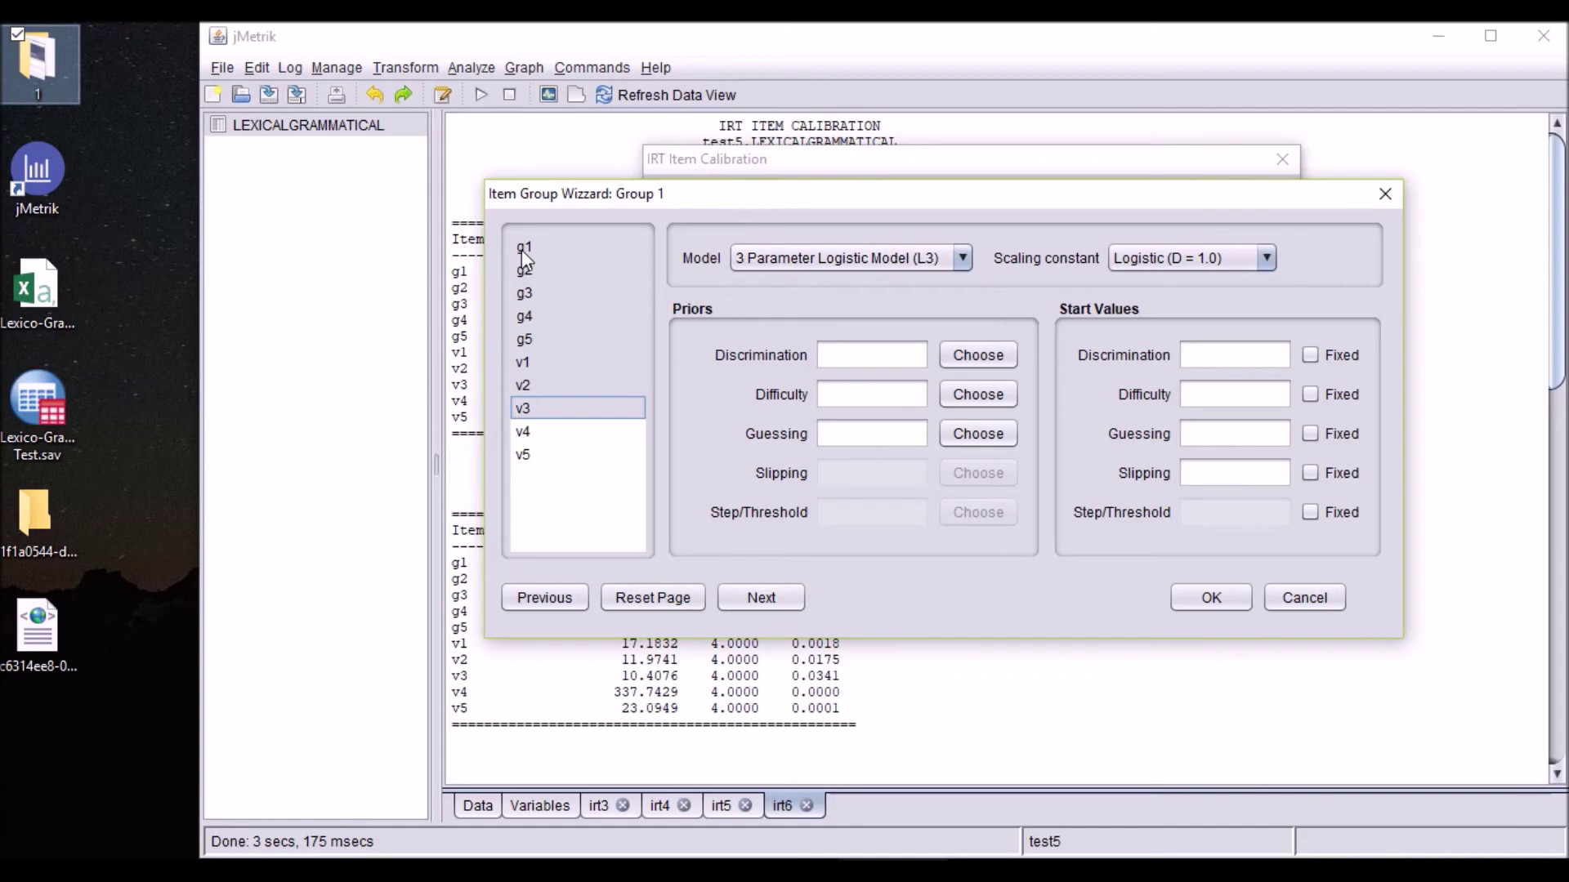
{"action": "left_click", "coordinate": [811, 258]}
{"action": "left_click", "coordinate": [840, 306]}
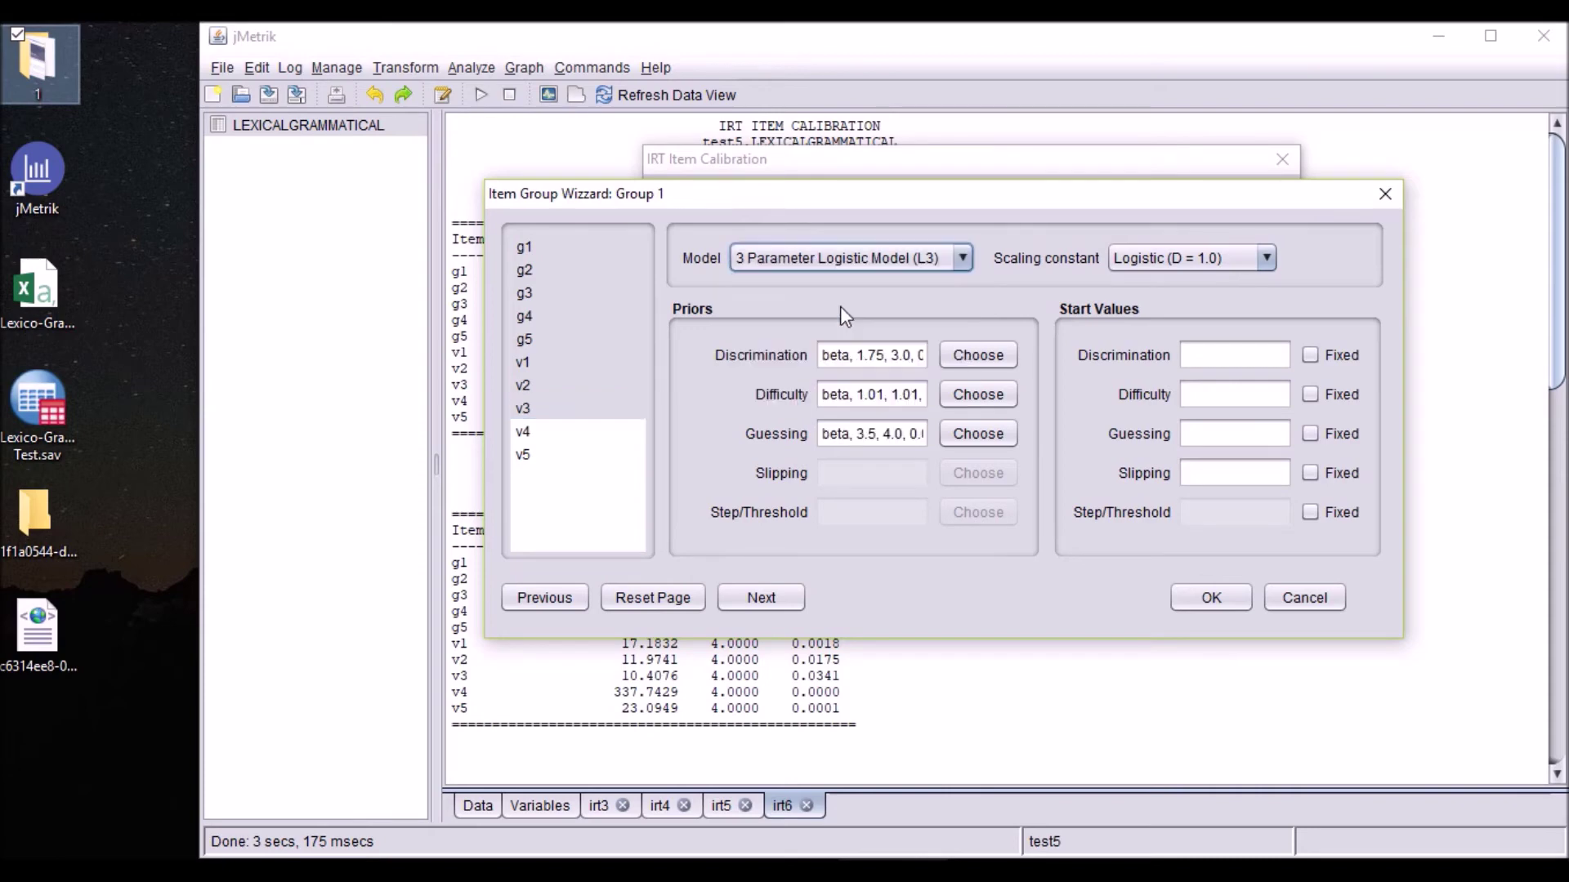
Assign items v4 and v5 to Group 2 with the 2 Parameter Logistic Model (L2) and accept the item groups.
{"action": "left_click", "coordinate": [759, 603]}
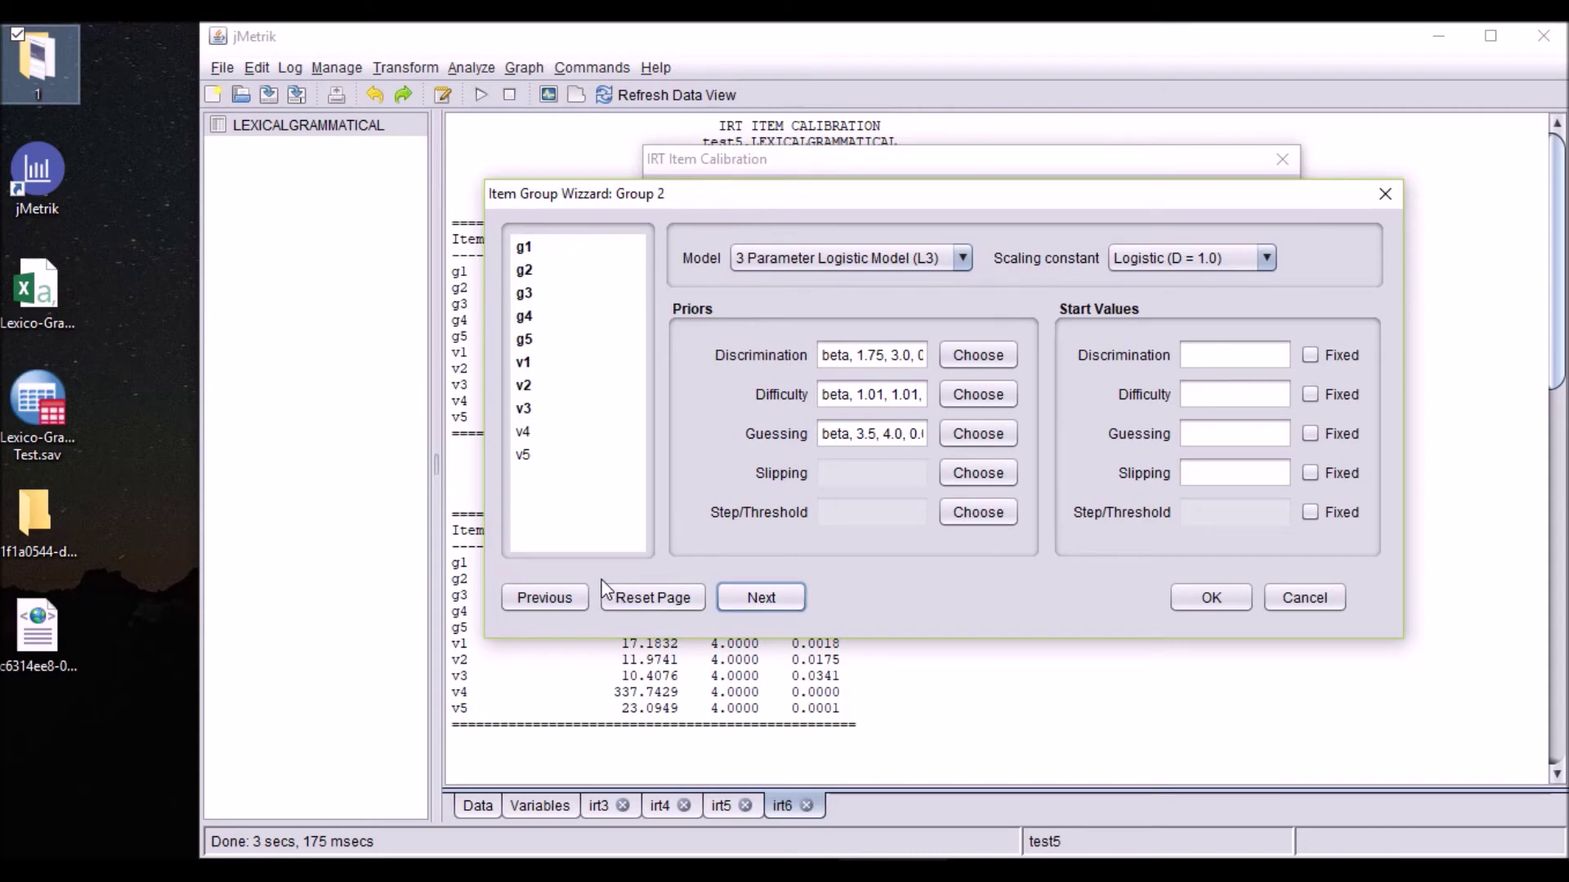
{"action": "left_click", "coordinate": [524, 438]}
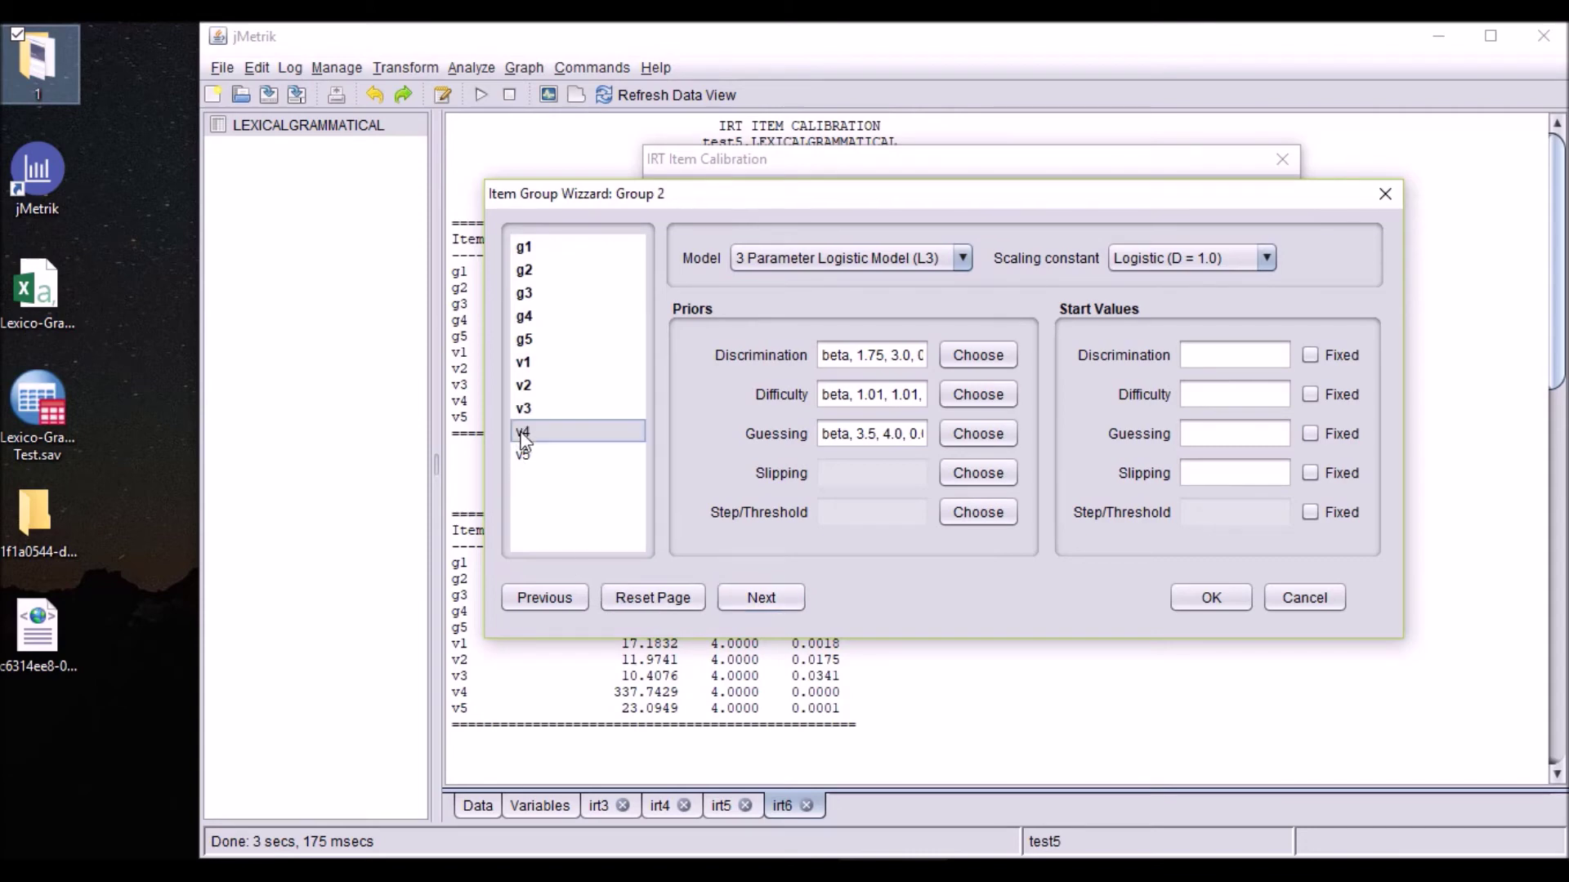
{"action": "left_click", "coordinate": [524, 455]}
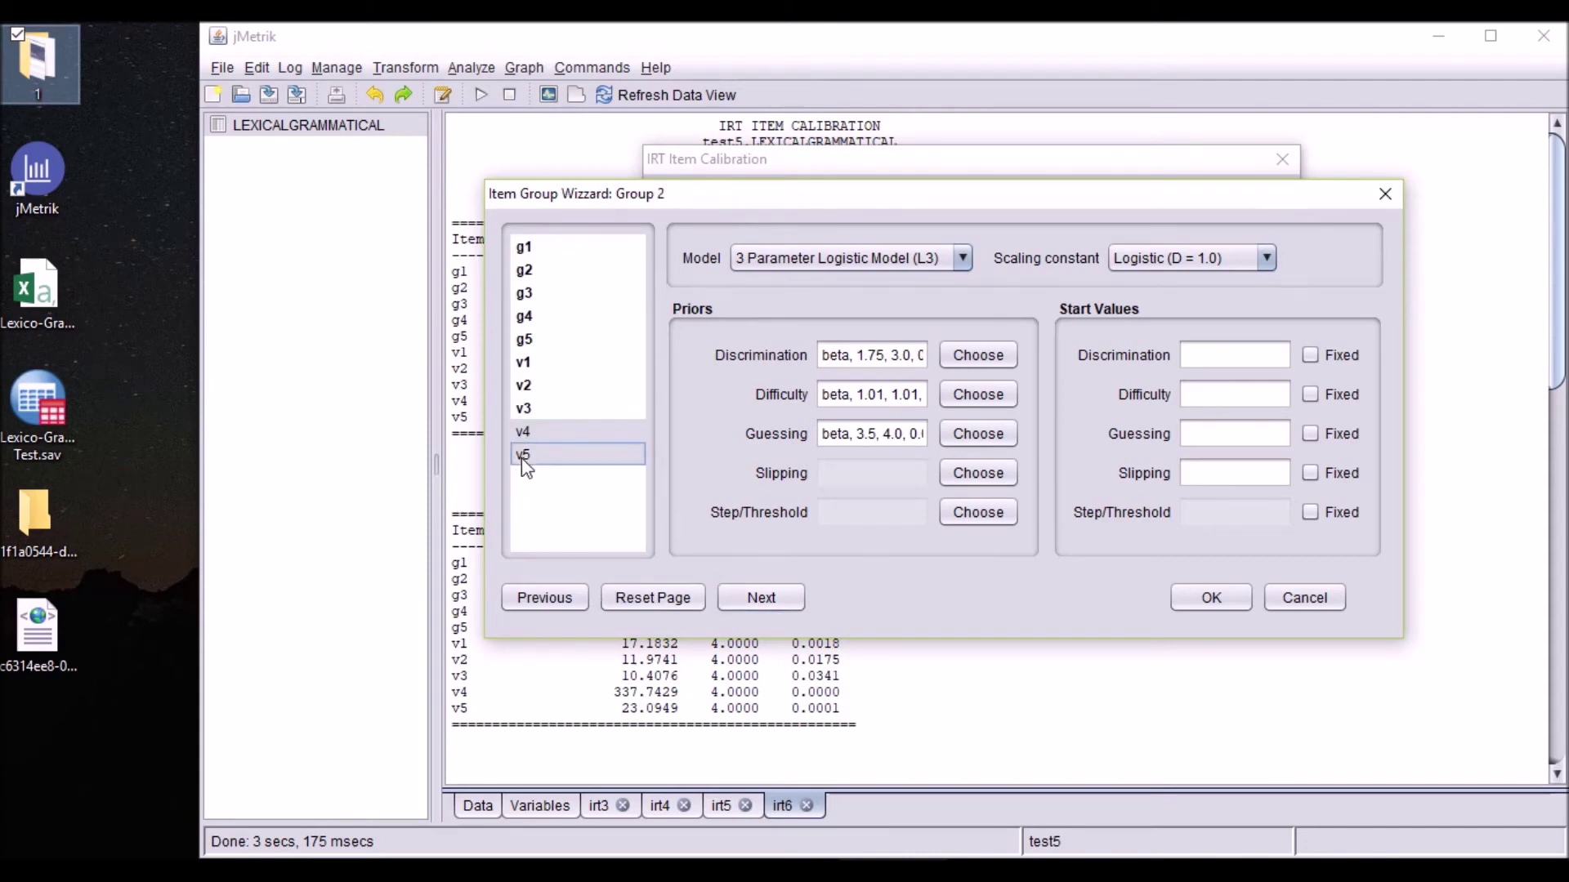
{"action": "left_click", "coordinate": [964, 267]}
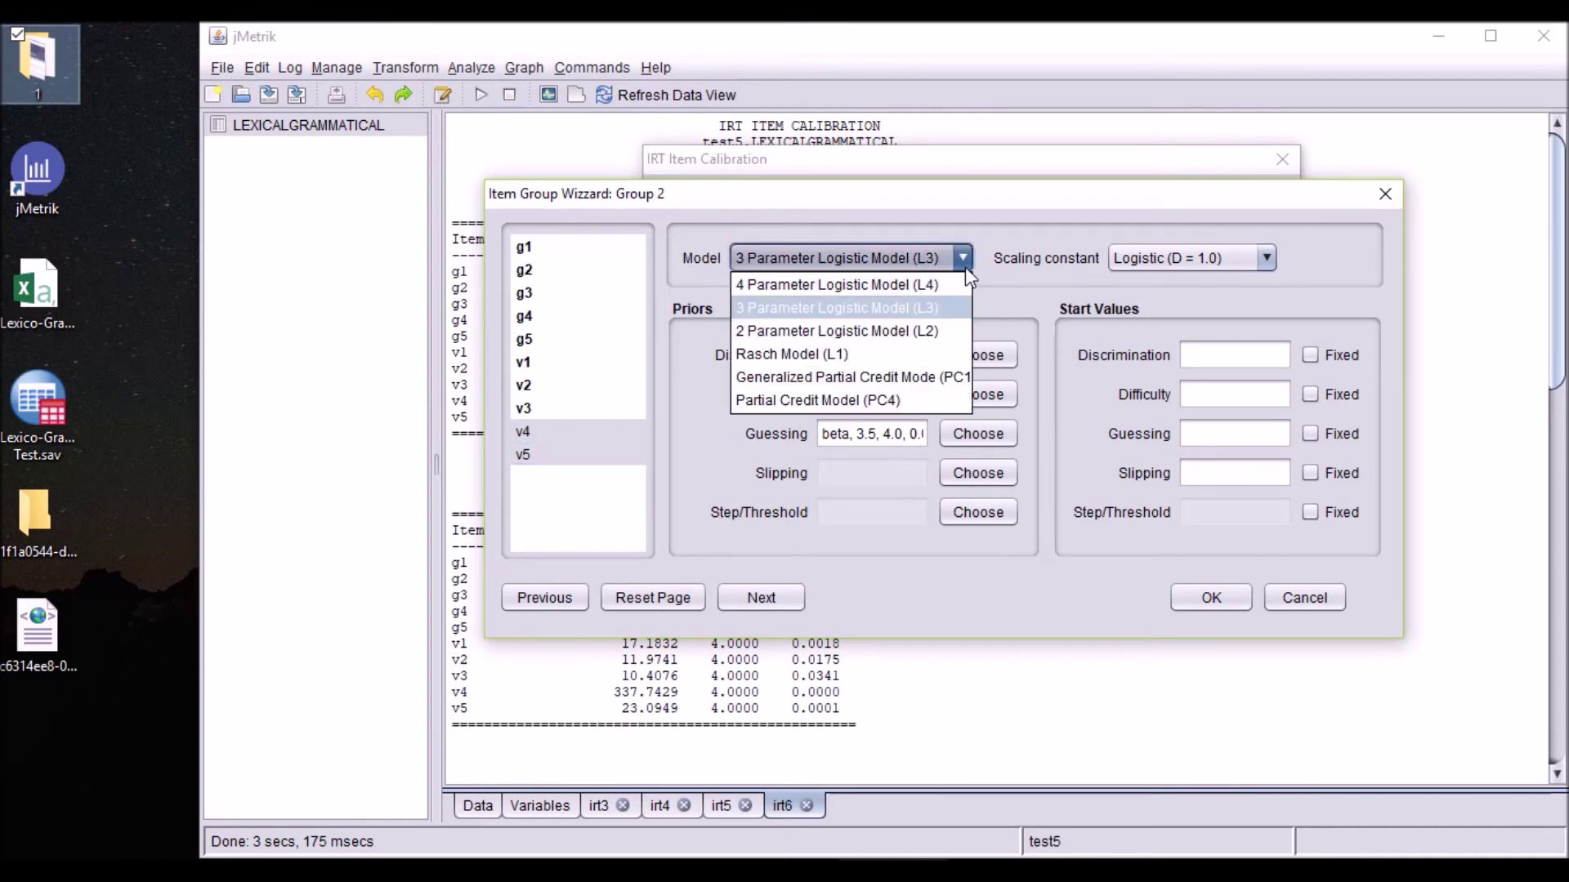
{"action": "left_click", "coordinate": [964, 266]}
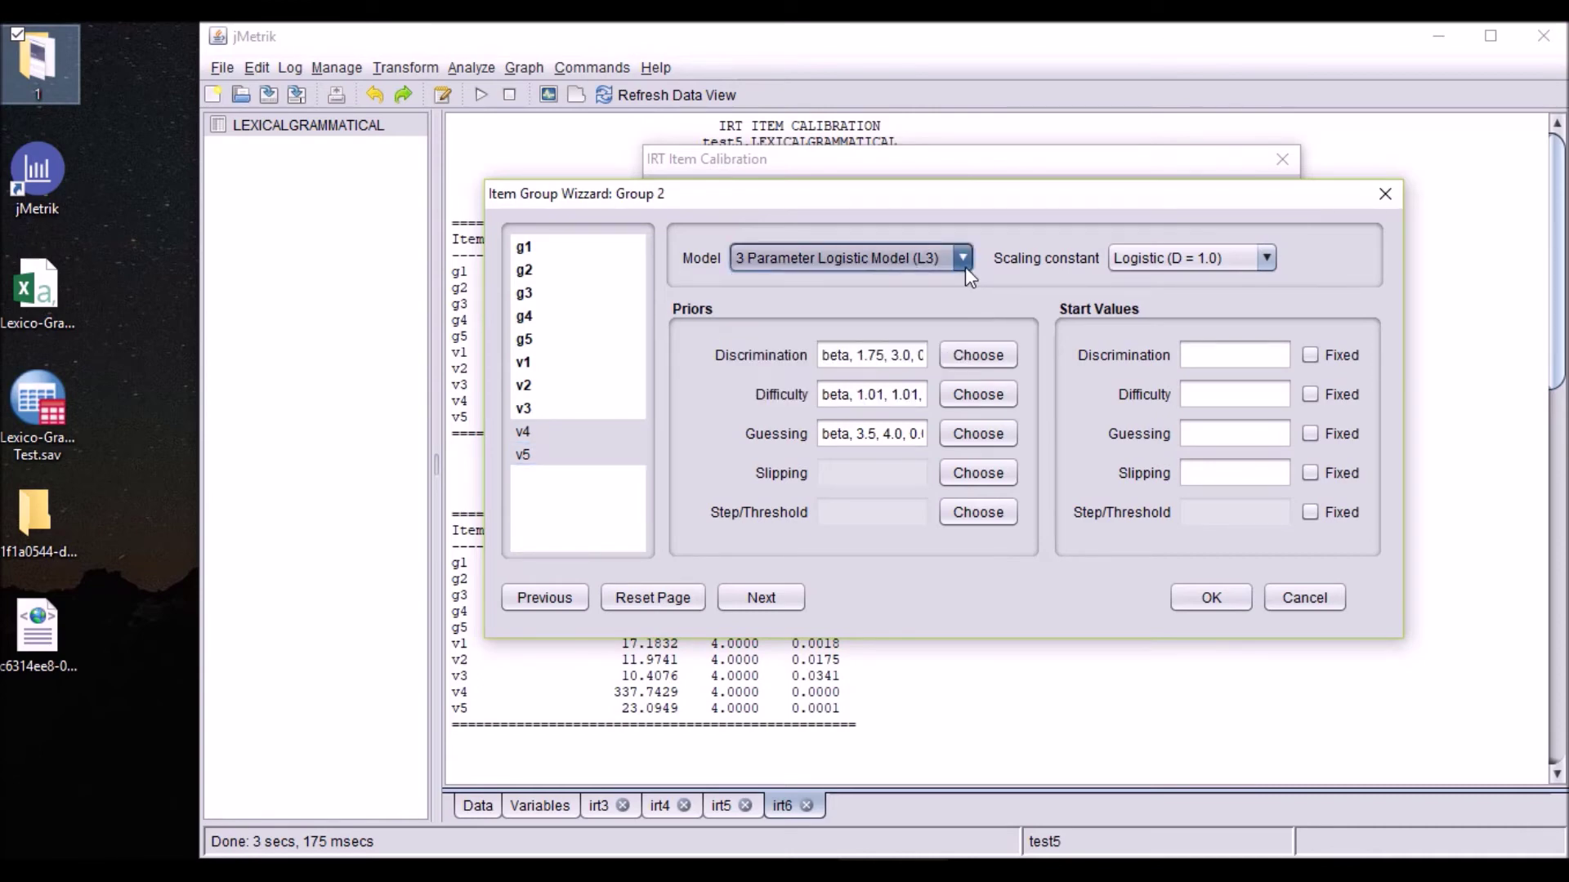
{"action": "left_click", "coordinate": [964, 267]}
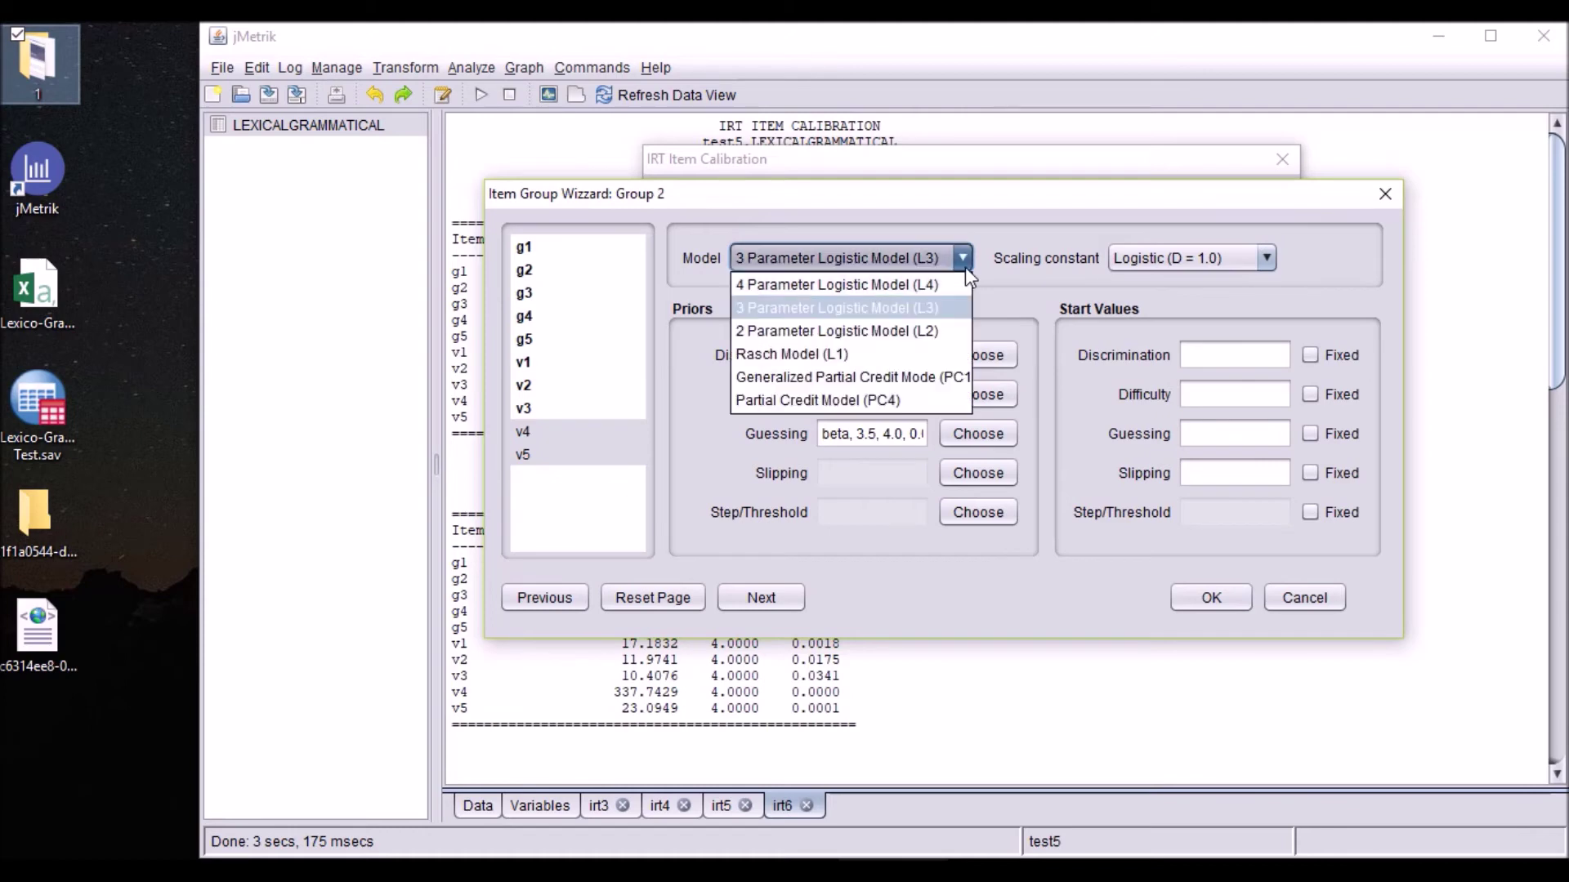
{"action": "left_click", "coordinate": [899, 332]}
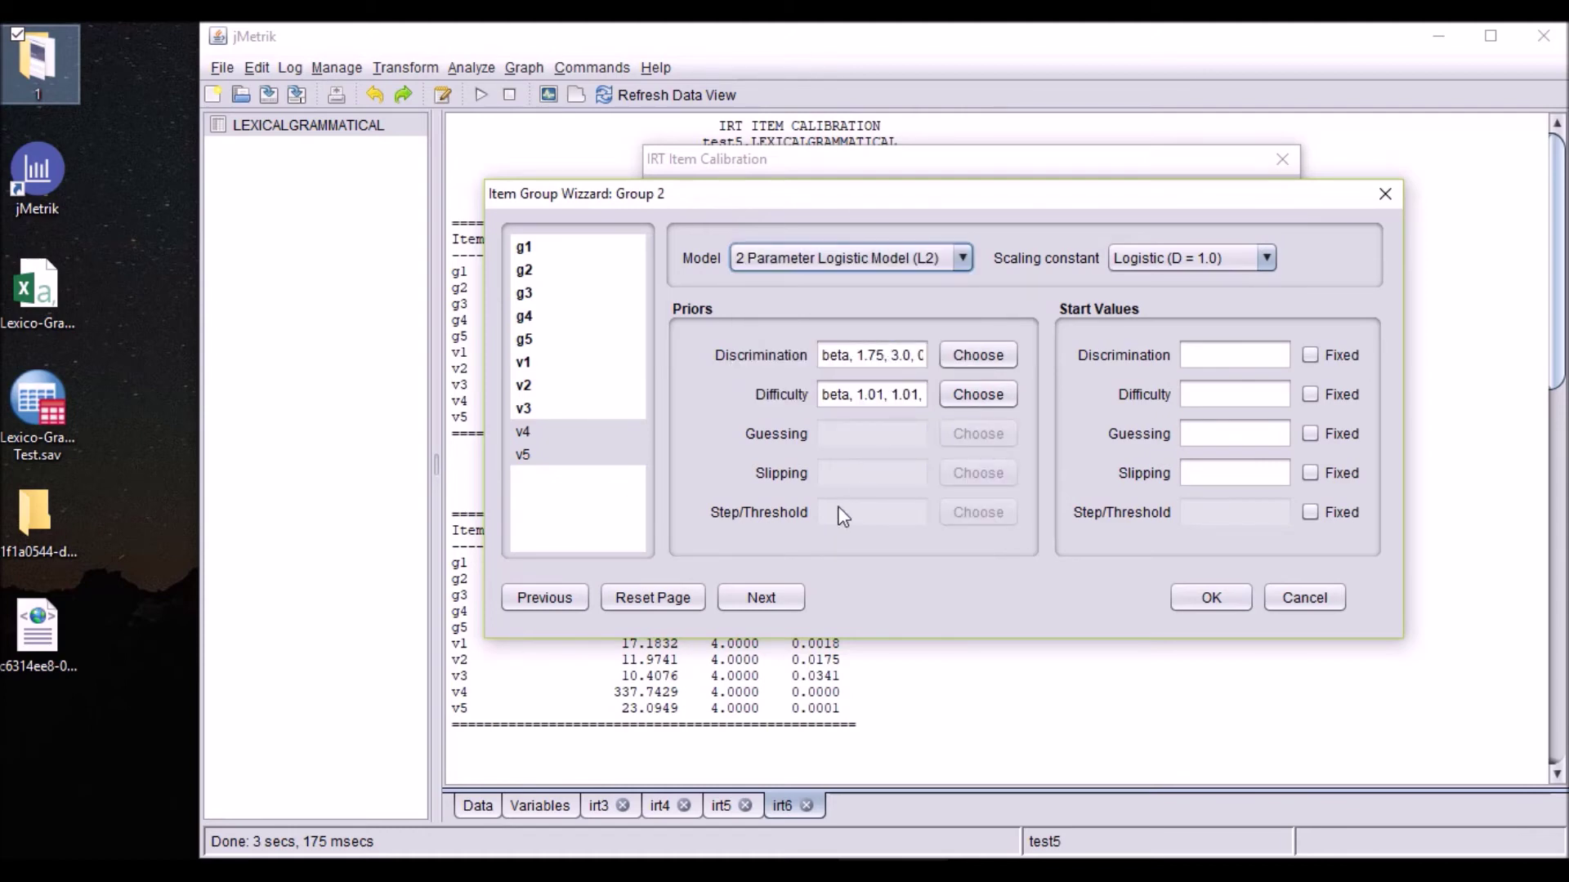
{"action": "left_click", "coordinate": [789, 601]}
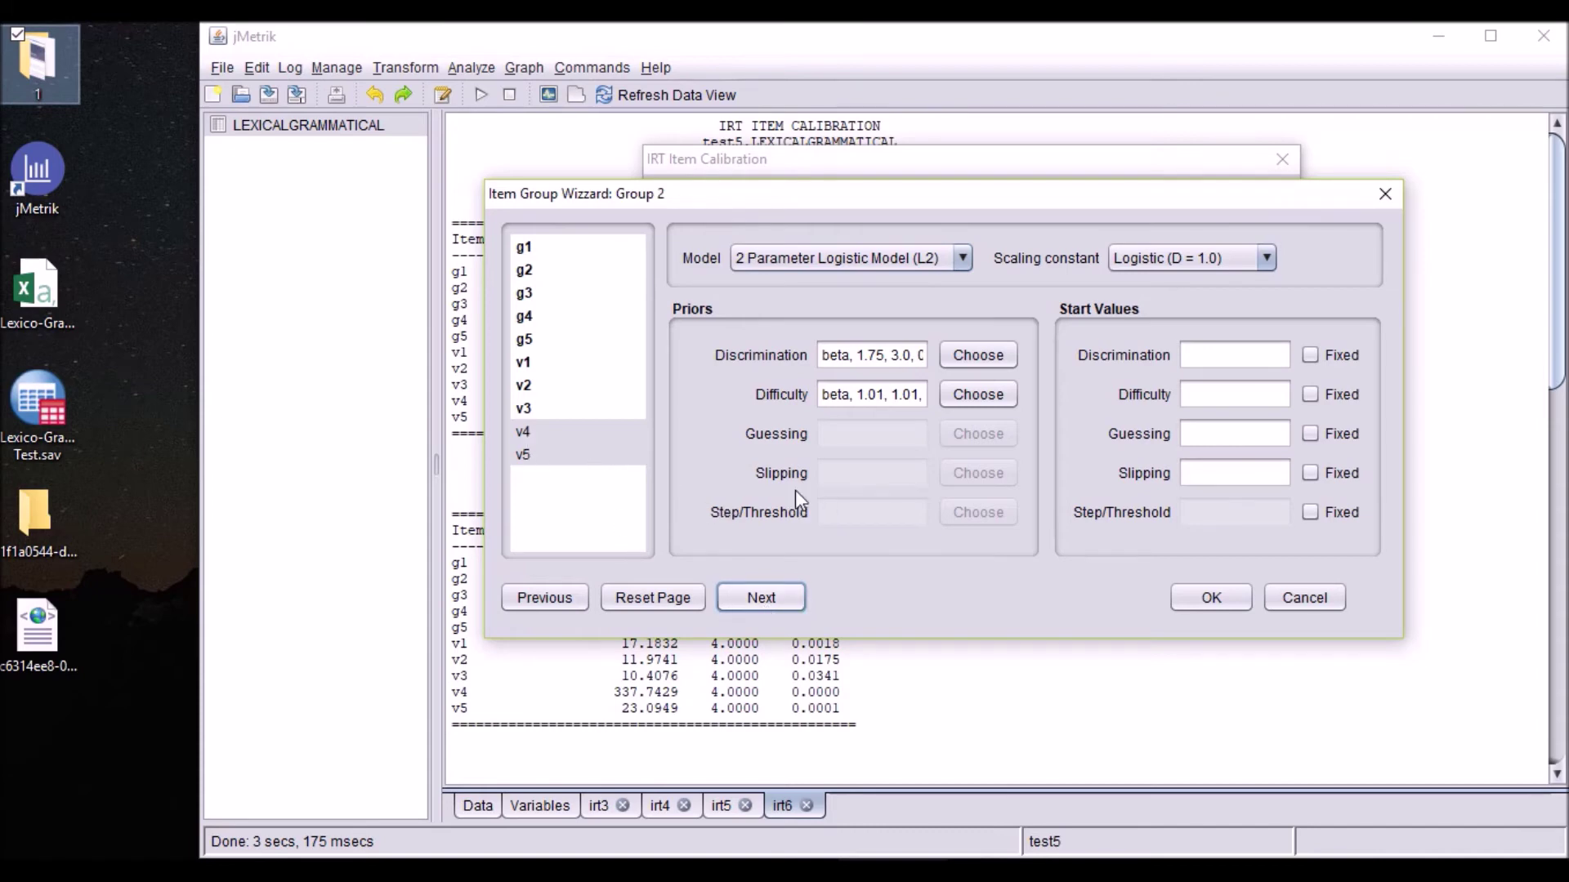
{"action": "left_click", "coordinate": [1201, 598]}
Change the person scoring variable name to 2-3PL and run the mixed-model calibration.
{"action": "left_click", "coordinate": [965, 198]}
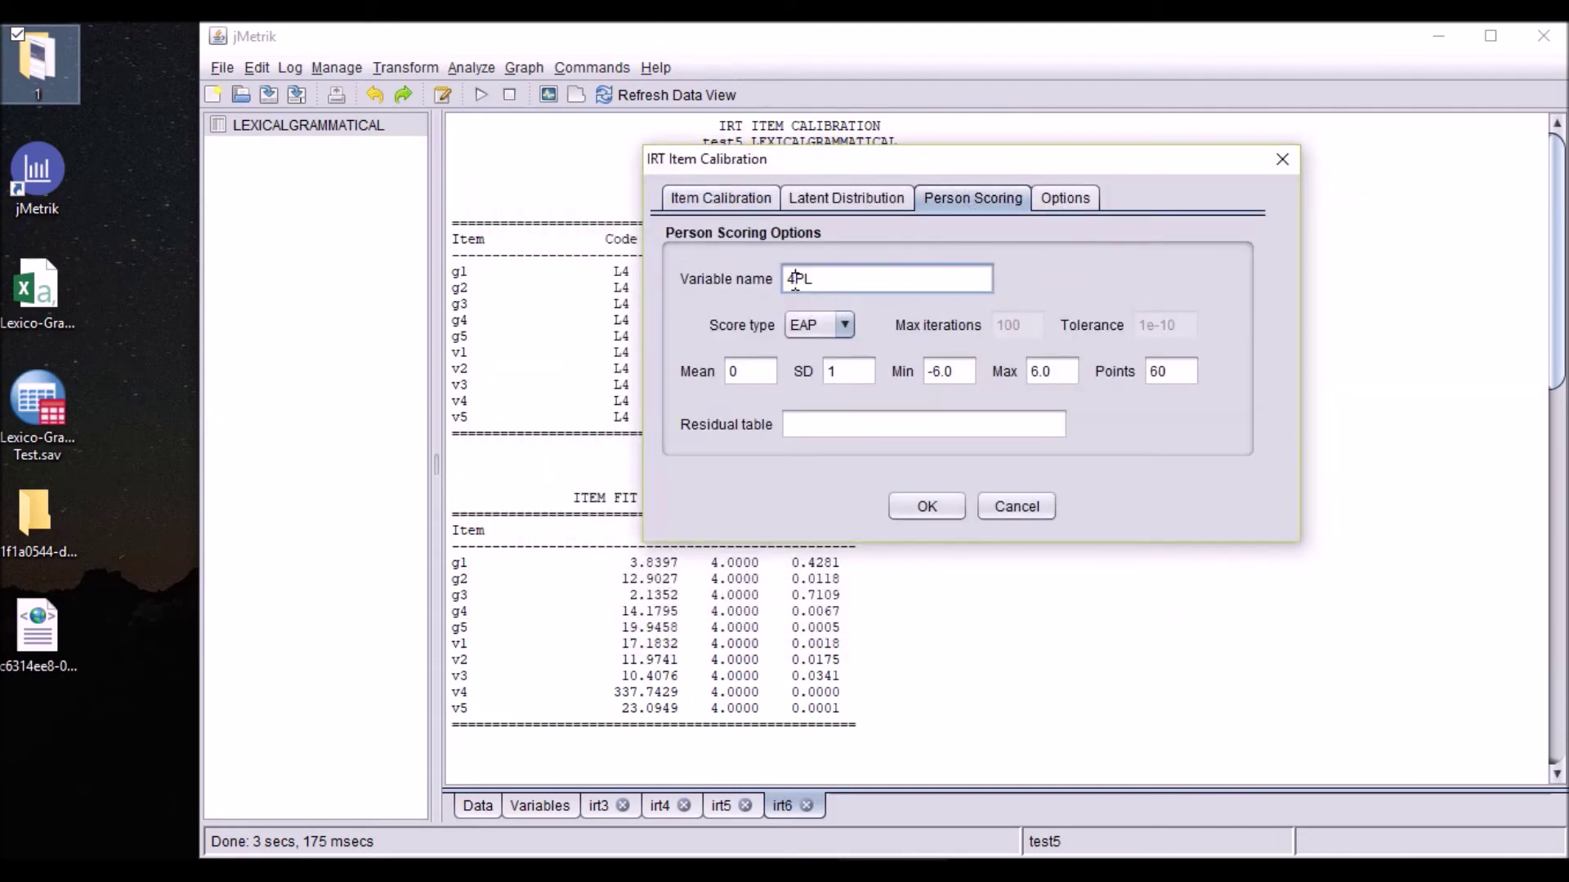
{"action": "key", "text": "BackSpace"}
{"action": "type", "text": "23"}
{"action": "left_click", "coordinate": [795, 282]}
{"action": "type", "text": "-"}
{"action": "left_click", "coordinate": [925, 507]}
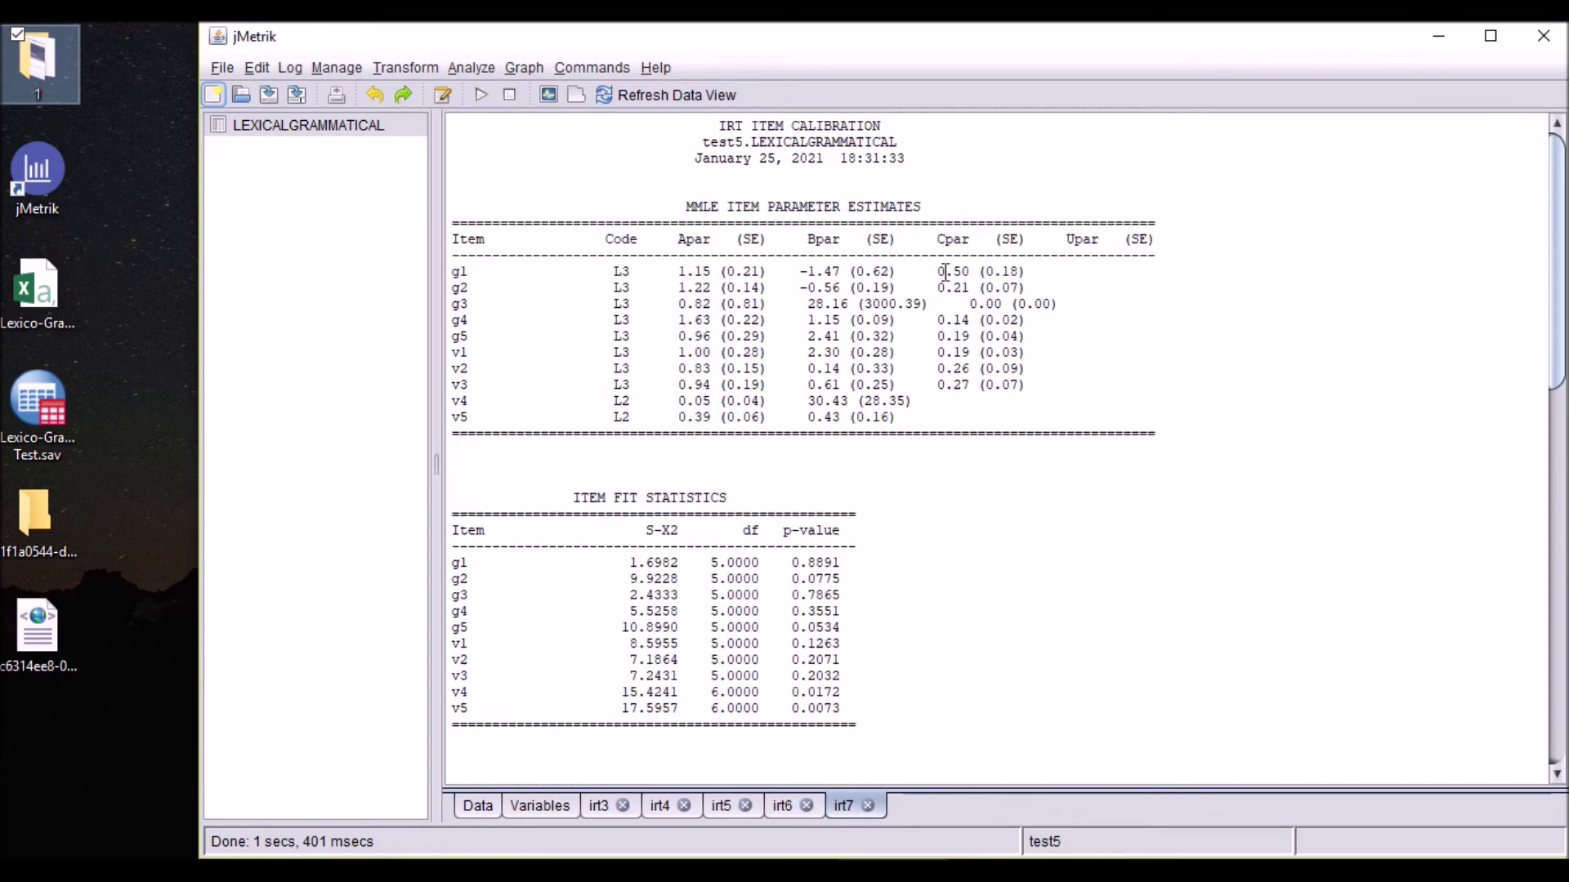
Examine the parameter estimates of items g1 through v3 in the mixed 2PL and 3PL output.
{"action": "left_click_drag", "start_coordinate": [1027, 385], "coordinate": [448, 273]}
{"action": "left_click", "coordinate": [776, 445]}
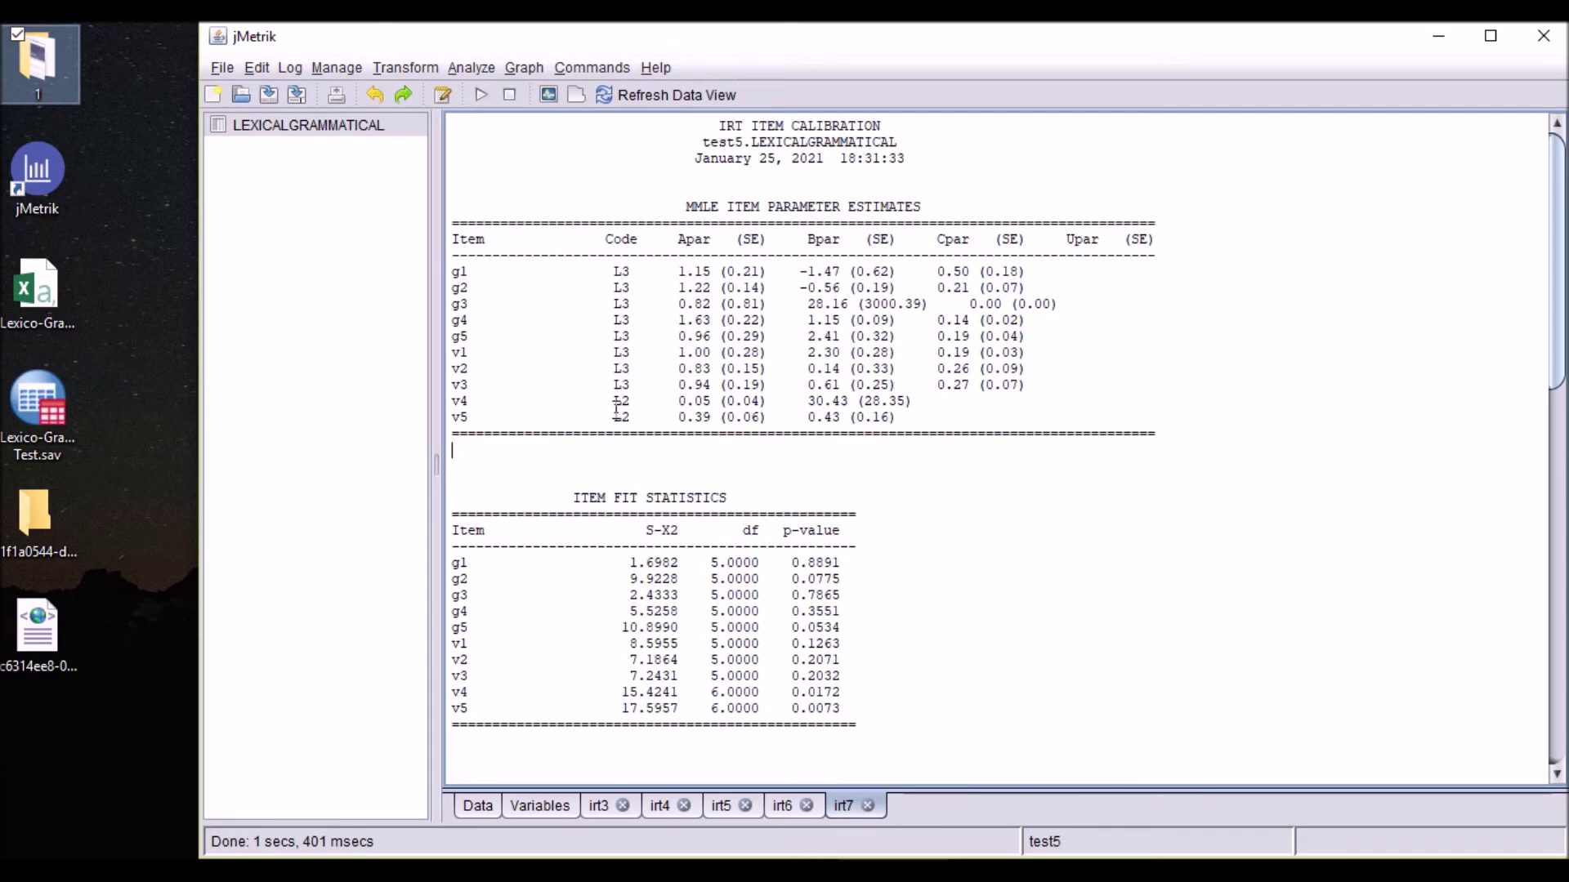
Examine the model codes and item fit statistics of v4 and v5 in the mixed 2PL and 3PL output.
{"action": "mouse_move", "coordinate": [614, 402]}
{"action": "left_mouse_down"}
{"action": "mouse_move", "coordinate": [631, 402]}
{"action": "mouse_move", "coordinate": [612, 419]}
{"action": "left_mouse_up"}
{"action": "left_click_drag", "start_coordinate": [631, 384], "coordinate": [612, 385]}
{"action": "scroll", "coordinate": [1054, 480], "scroll_direction": "down", "scroll_amount": 1}
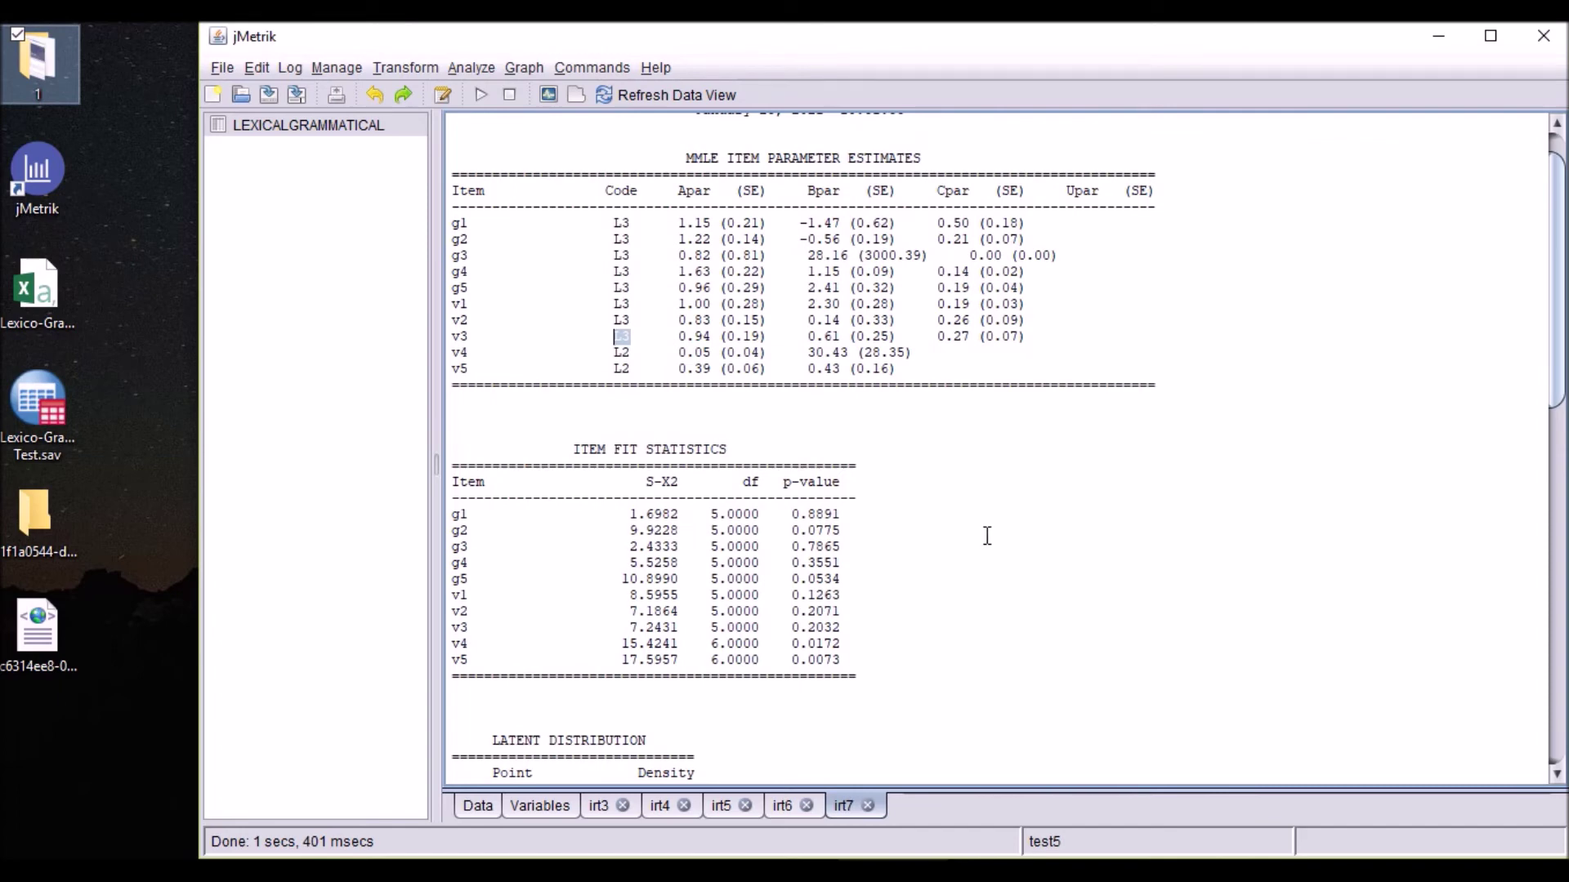
{"action": "scroll", "coordinate": [976, 536], "scroll_direction": "down", "scroll_amount": 1}
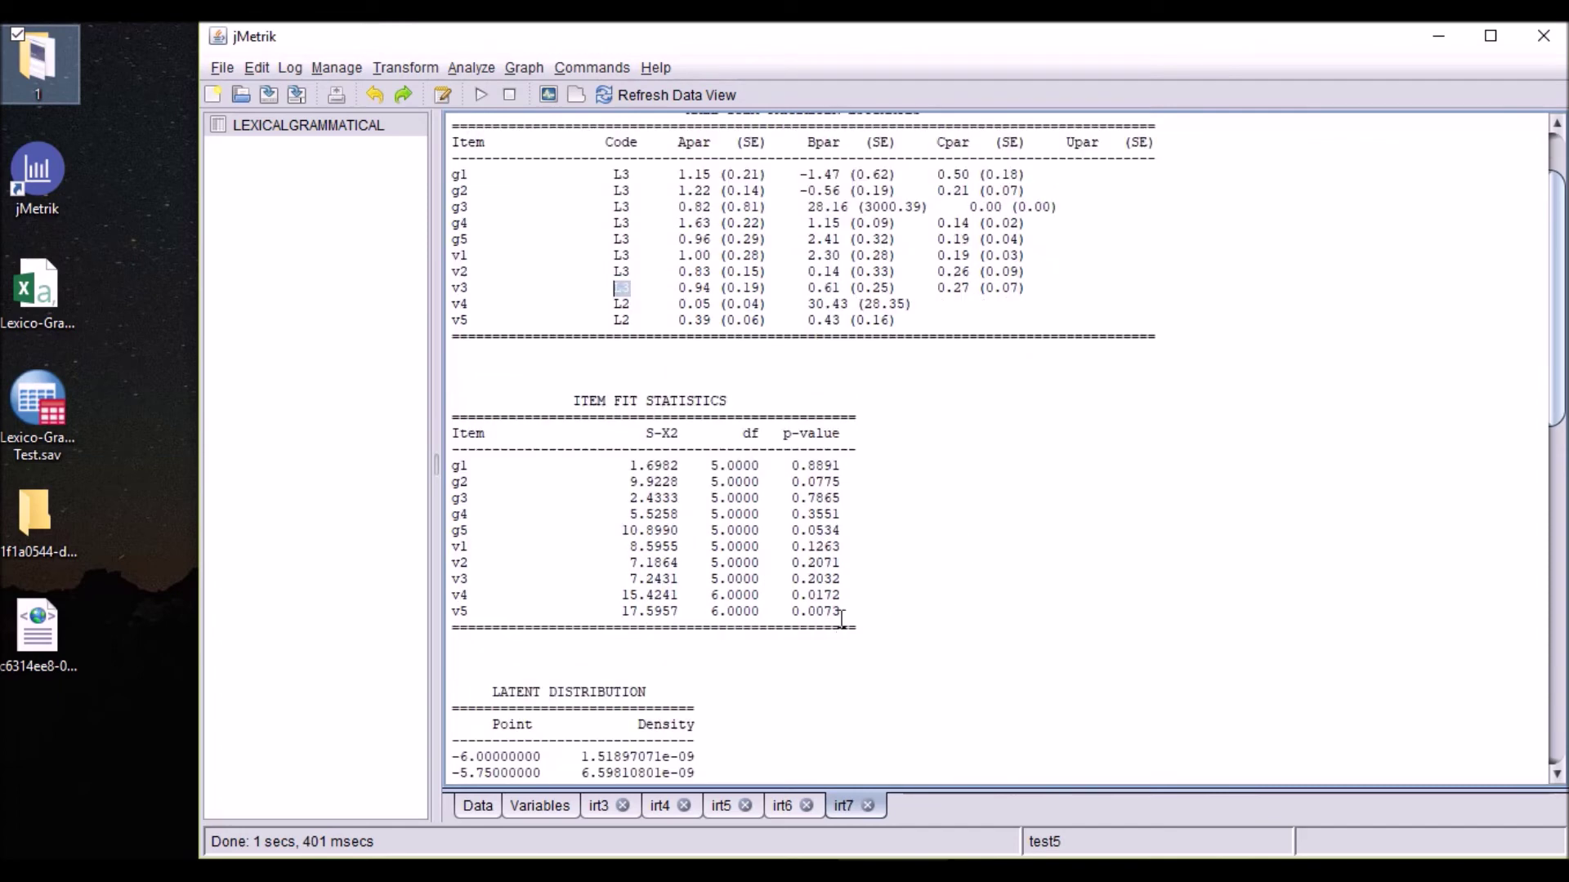
{"action": "left_click_drag", "start_coordinate": [845, 614], "coordinate": [454, 595]}
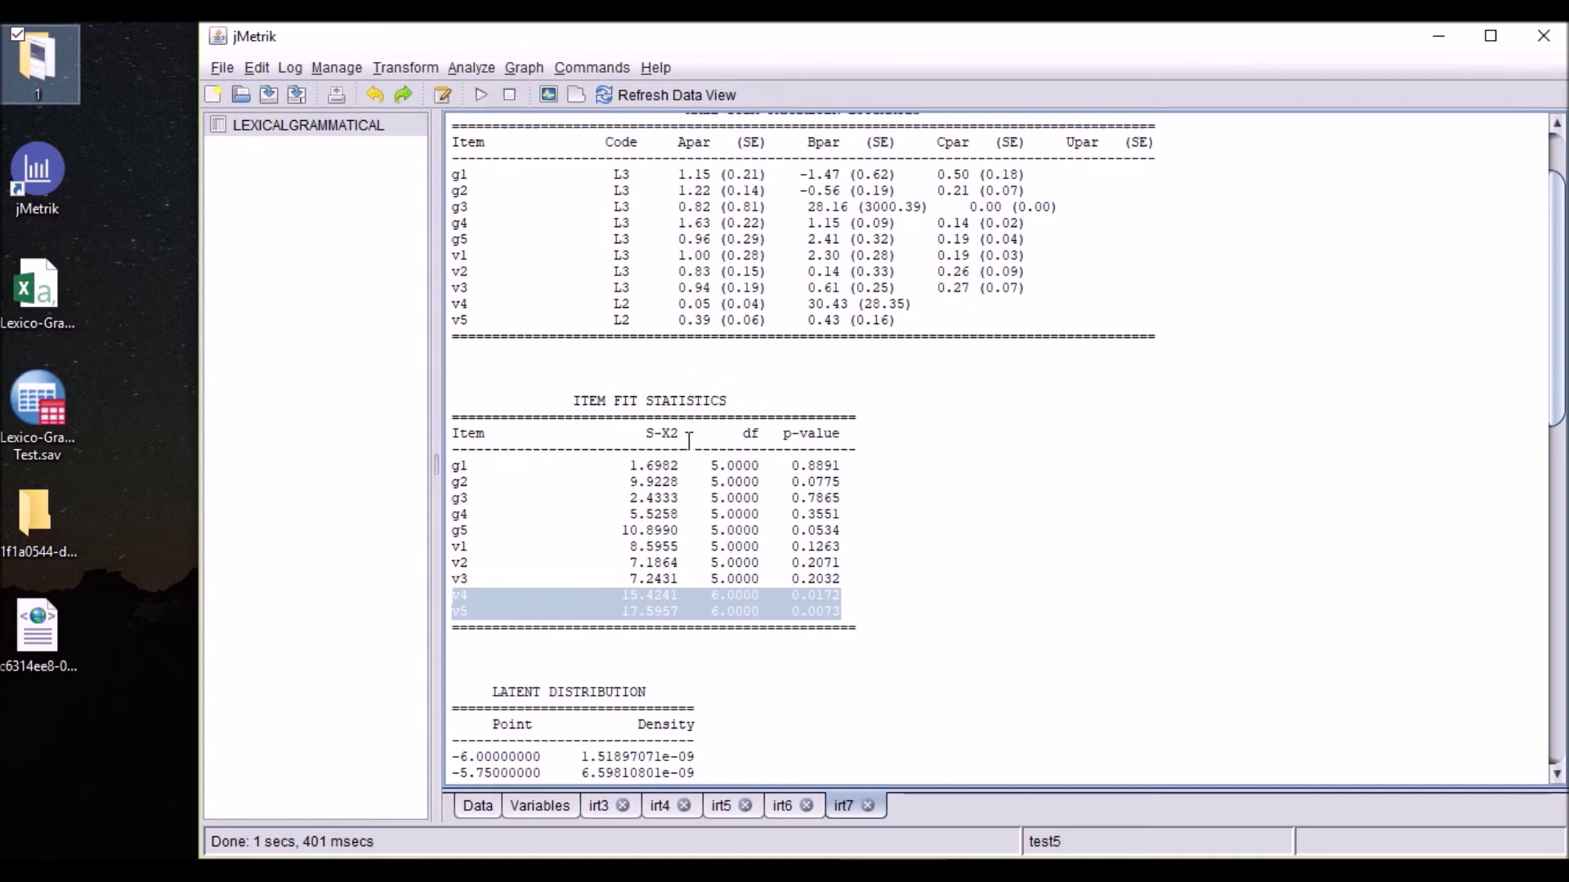
{"action": "scroll", "coordinate": [689, 440], "scroll_direction": "up", "scroll_amount": 1}
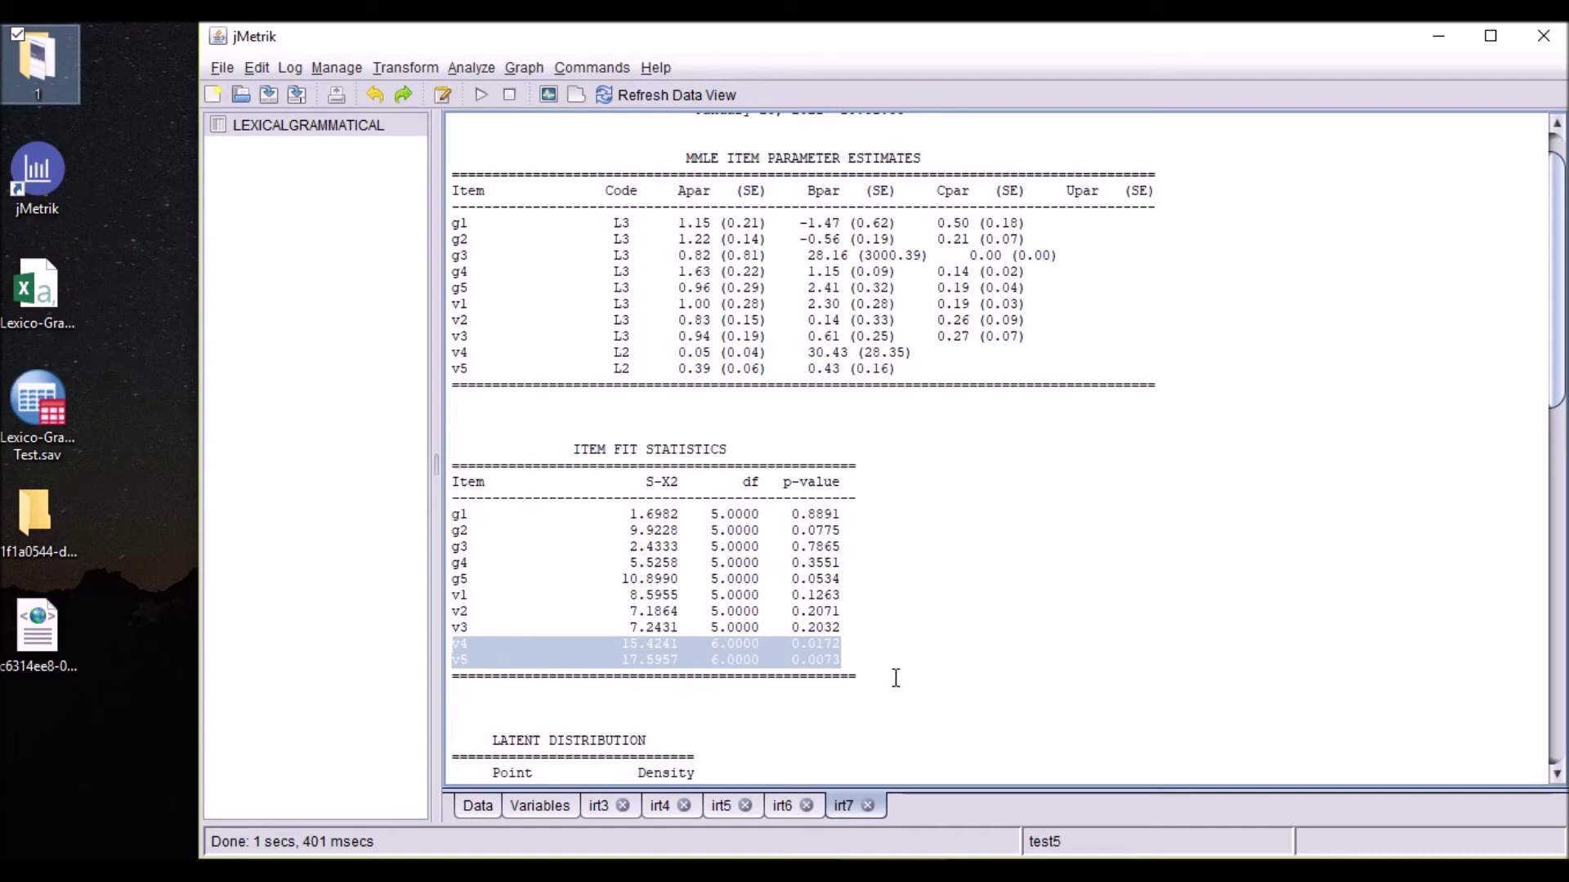
{"action": "left_click", "coordinate": [1004, 869]}
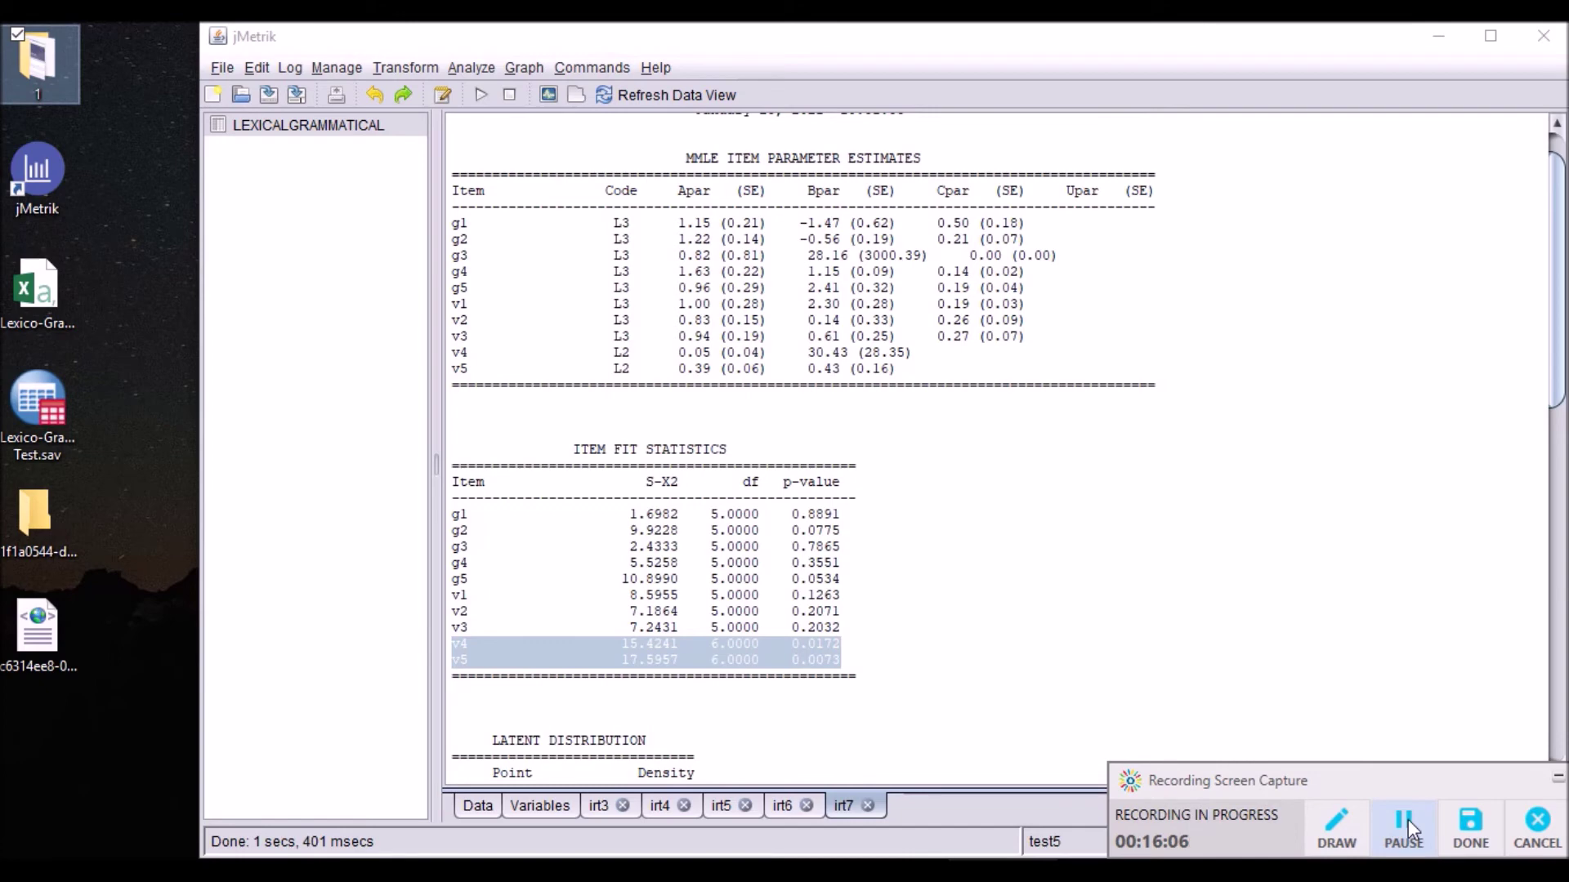
{"action": "left_click", "coordinate": [1409, 820]}
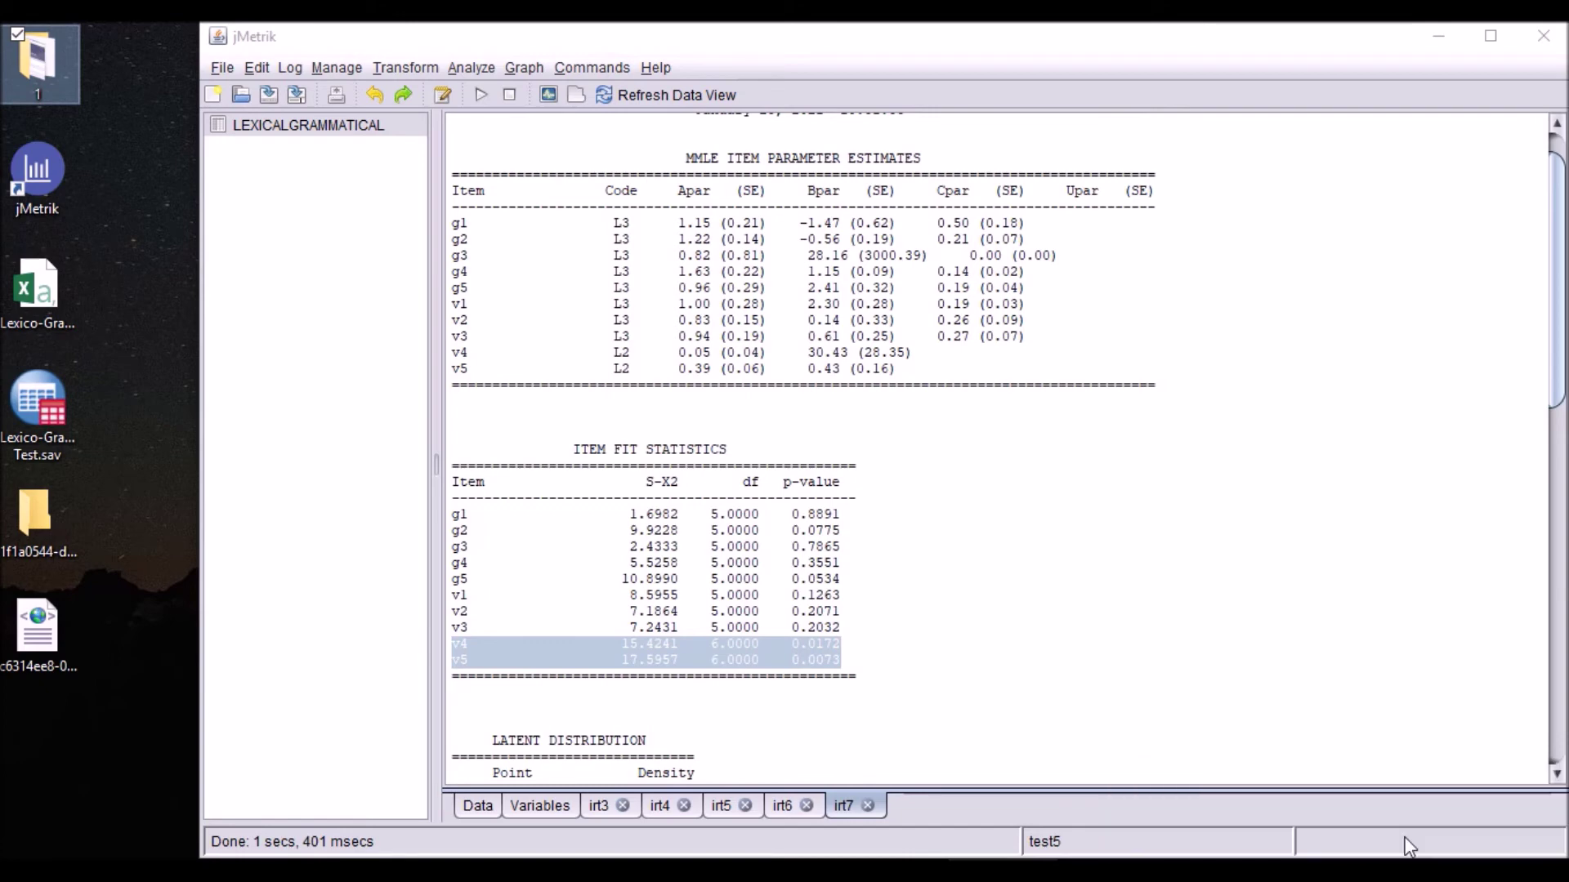
Refresh the LEXICALGRAMMATICAL data view and inspect the 1pl to 23pl person score and standard error columns.
{"action": "left_click", "coordinate": [532, 804]}
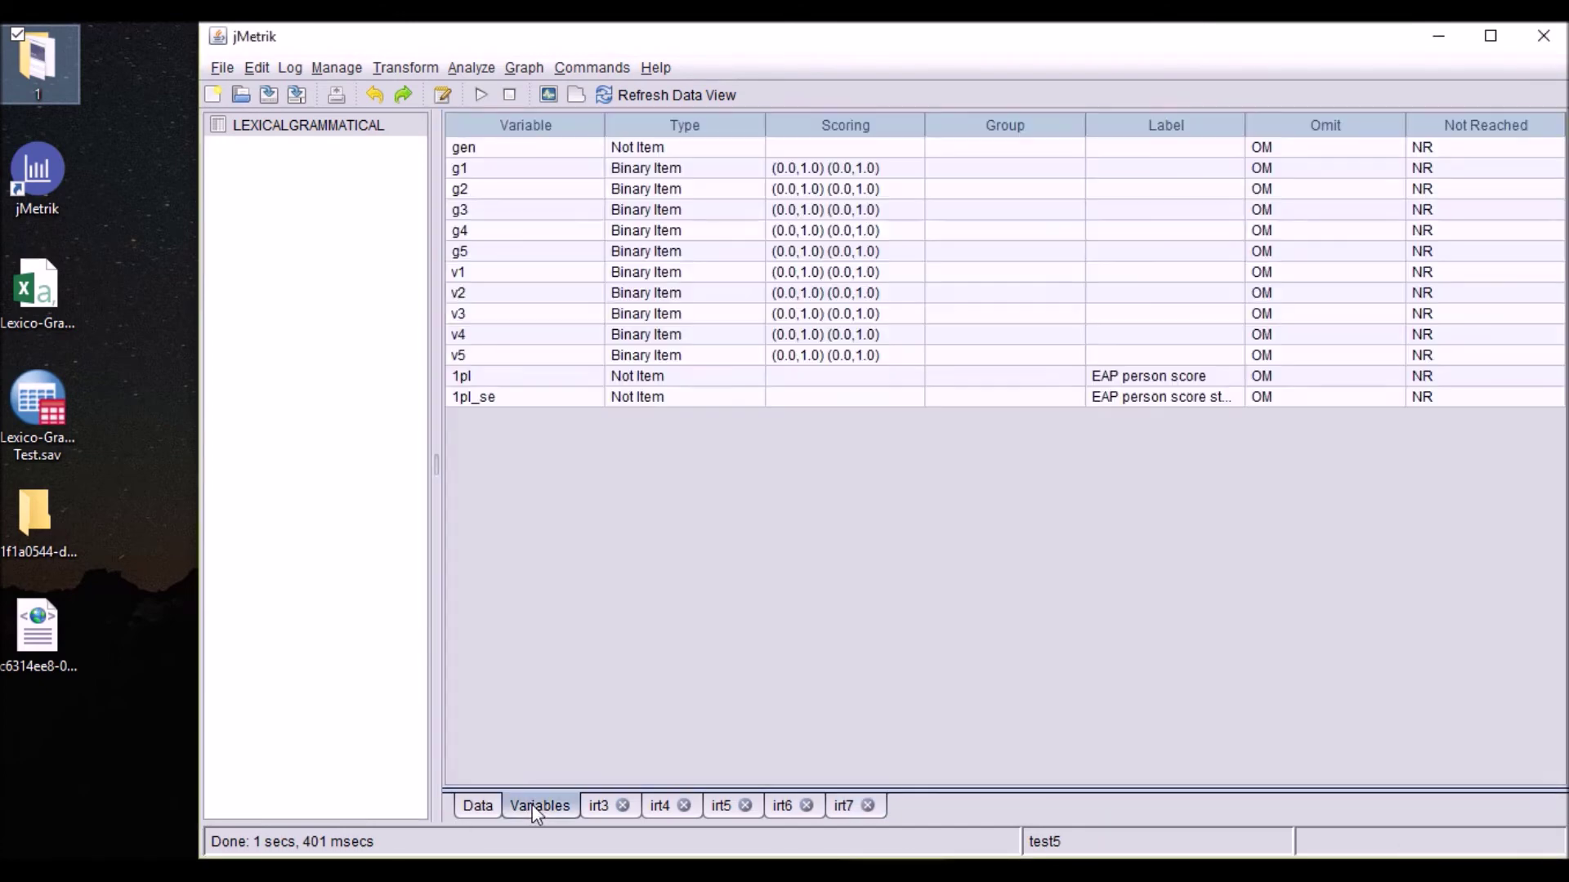
{"action": "left_click", "coordinate": [460, 808]}
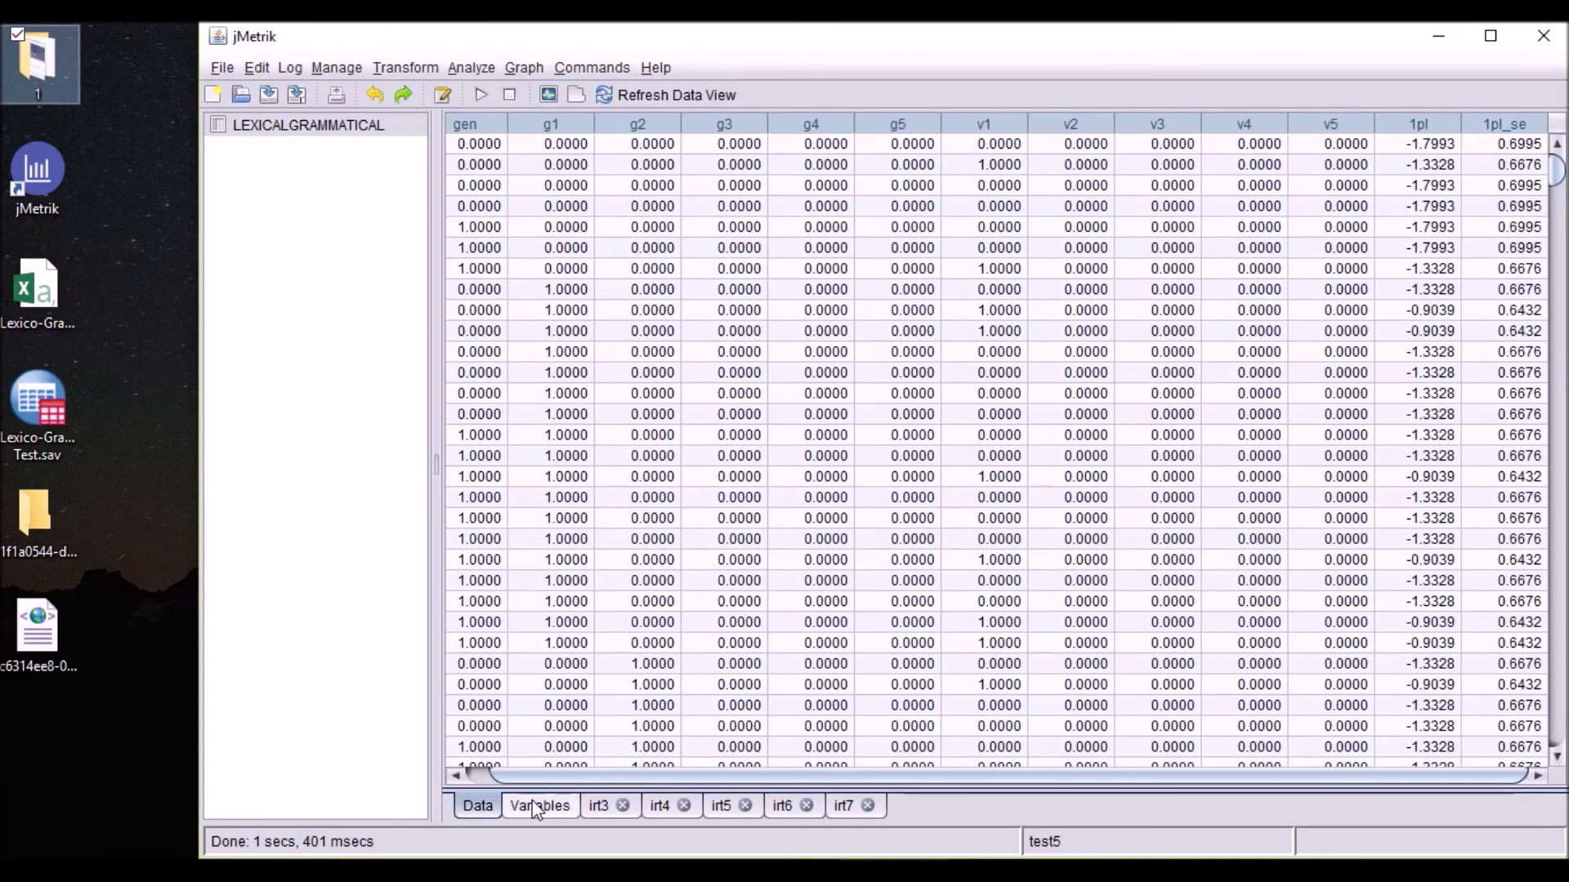
{"action": "left_click", "coordinate": [674, 100]}
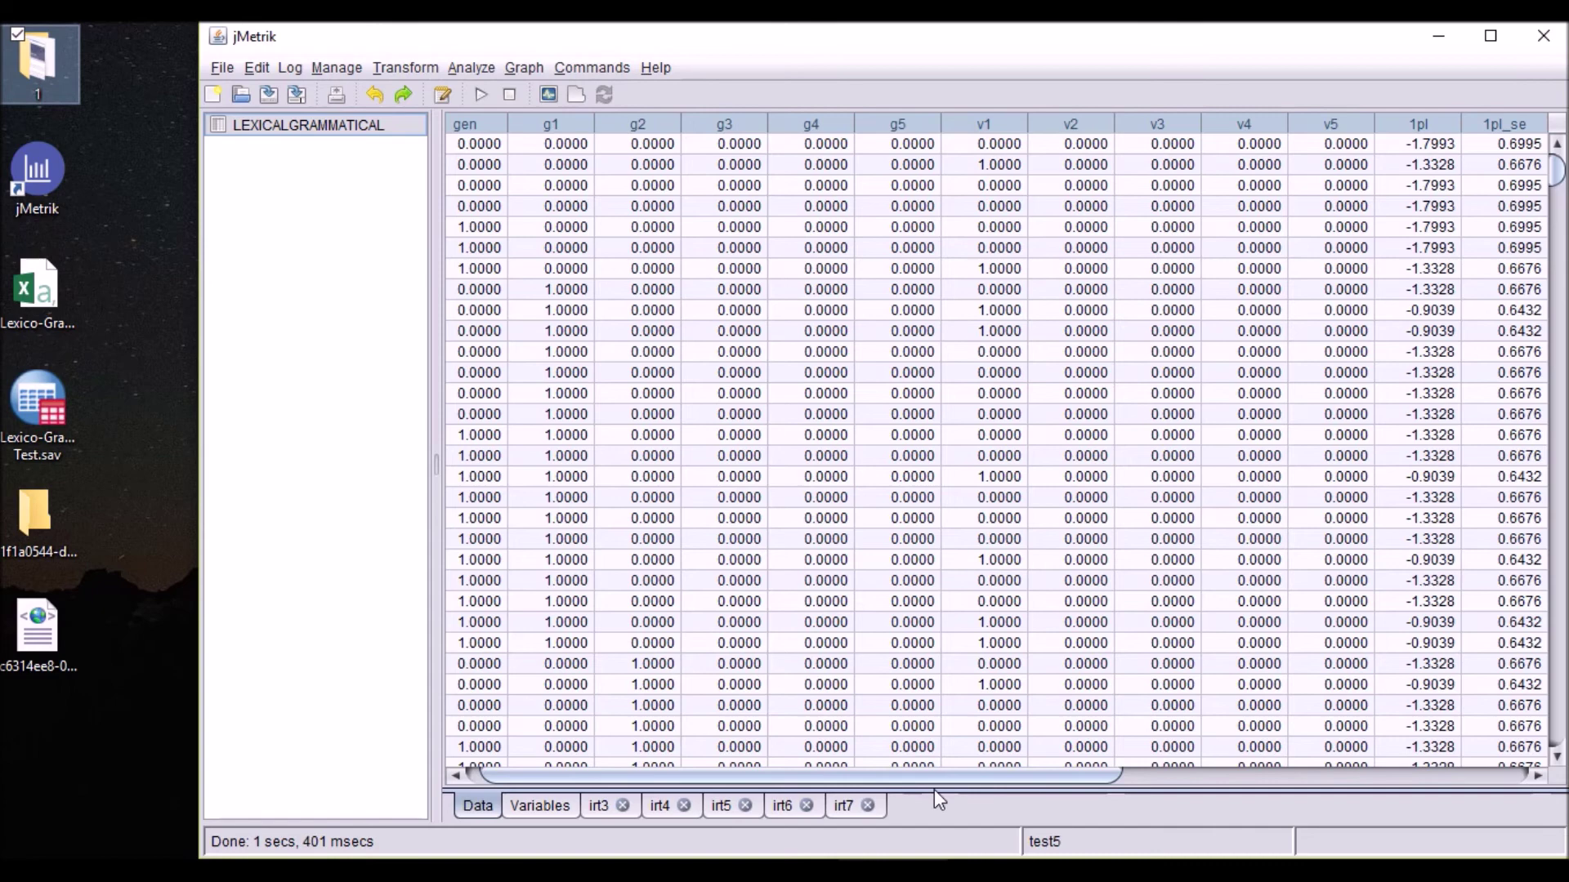
{"action": "left_click_drag", "start_coordinate": [937, 778], "coordinate": [1408, 804]}
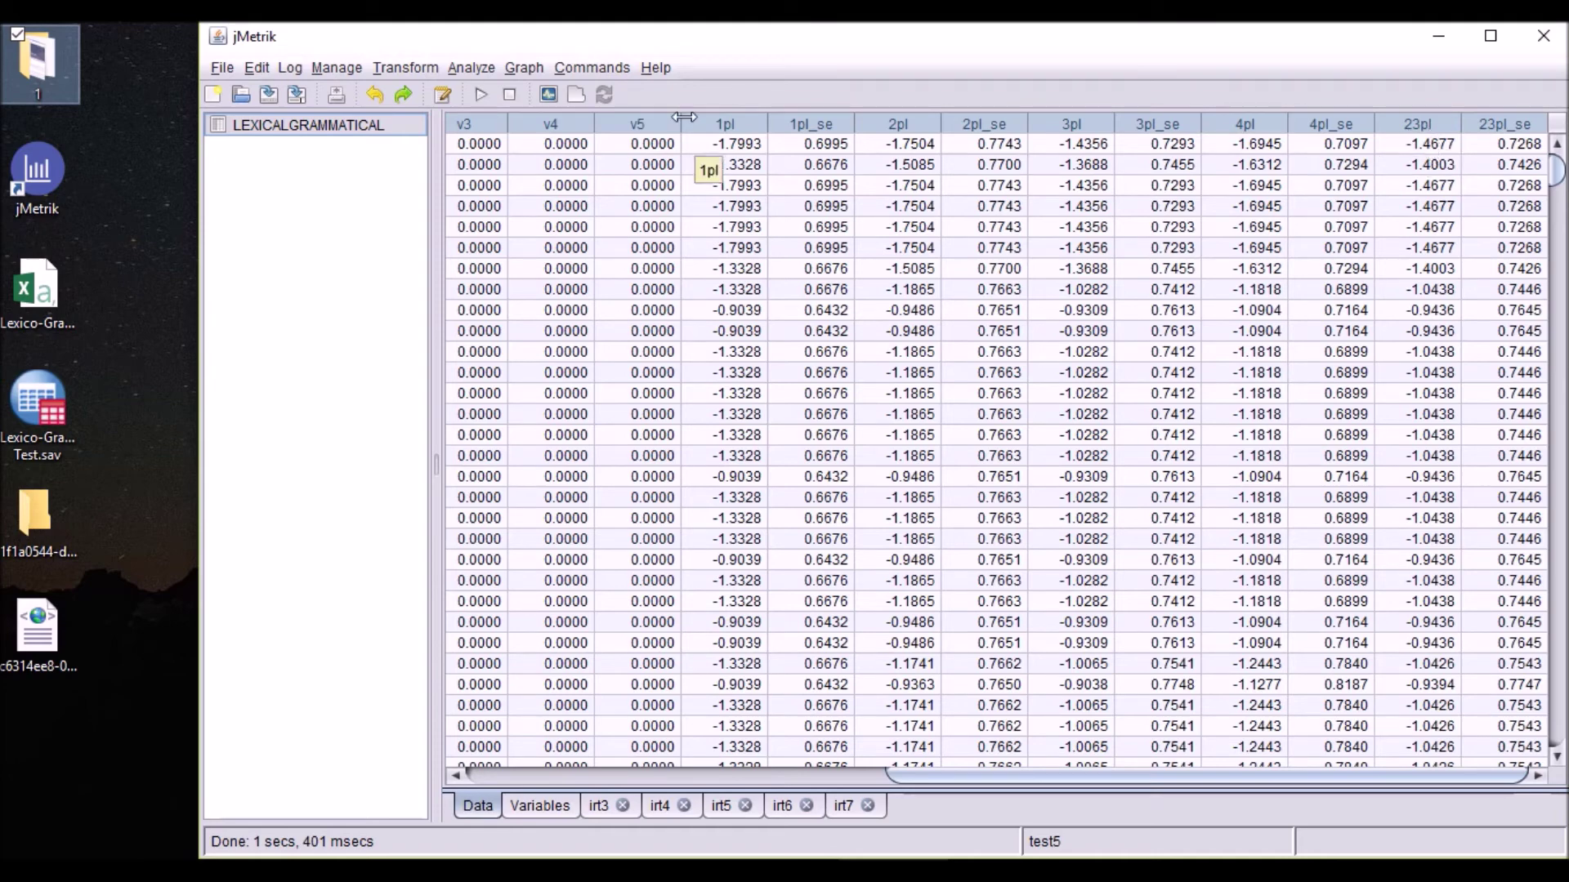
Run a Pearson correlation analysis on the person scores 1pl, 2pl, 3pl, 4pl and 23pl.
{"action": "left_click", "coordinate": [474, 68]}
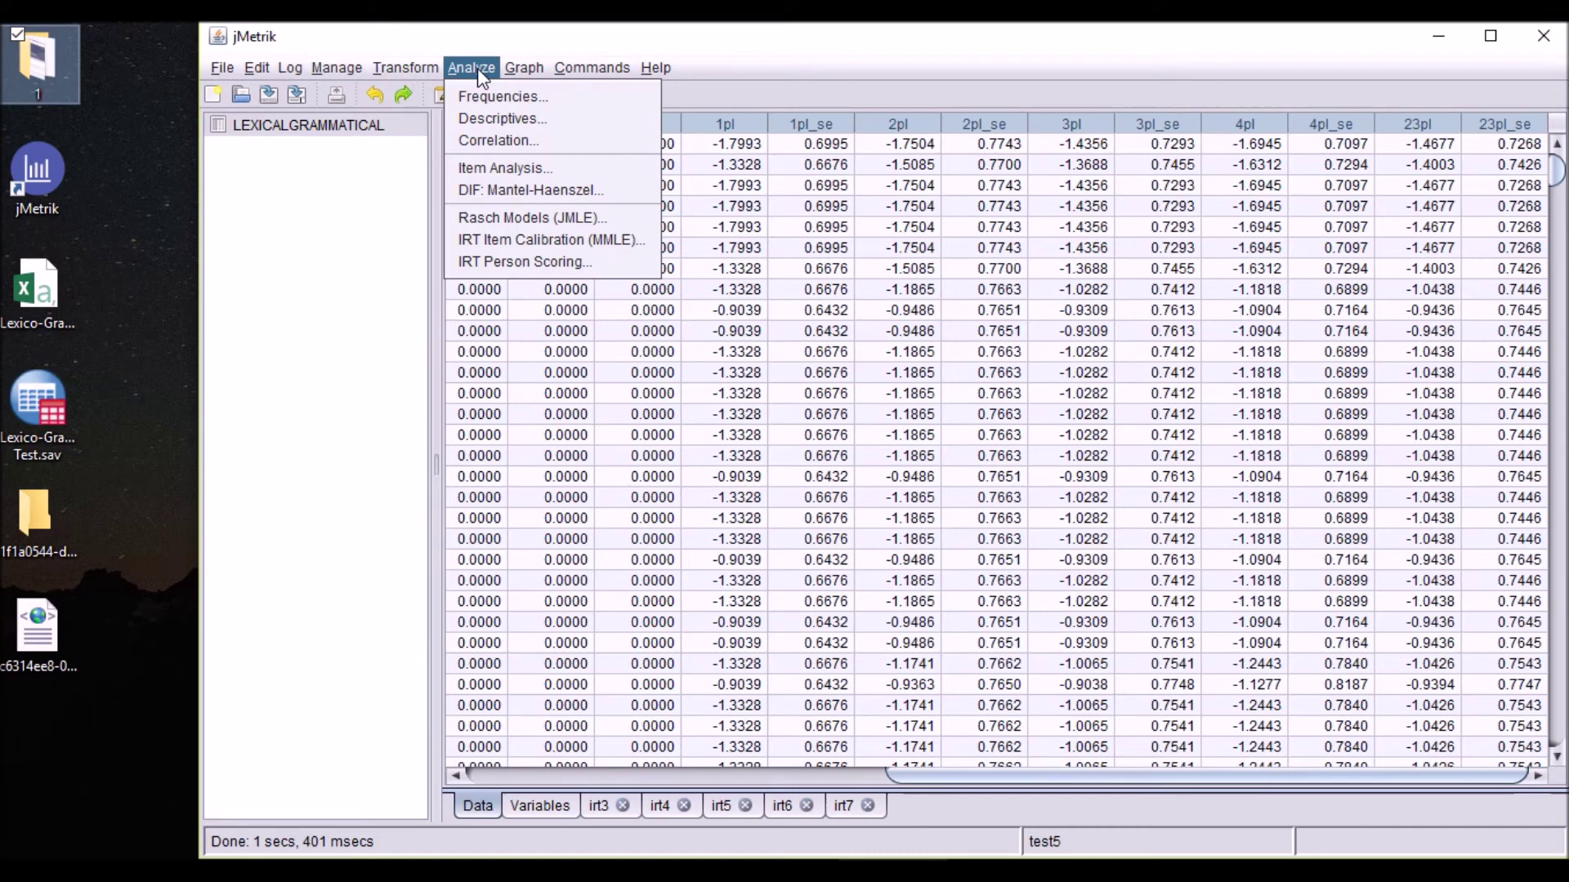
{"action": "left_click", "coordinate": [511, 140]}
{"action": "left_click_drag", "start_coordinate": [850, 150], "coordinate": [829, 108]}
{"action": "scroll", "coordinate": [677, 301], "scroll_direction": "down", "scroll_amount": 3}
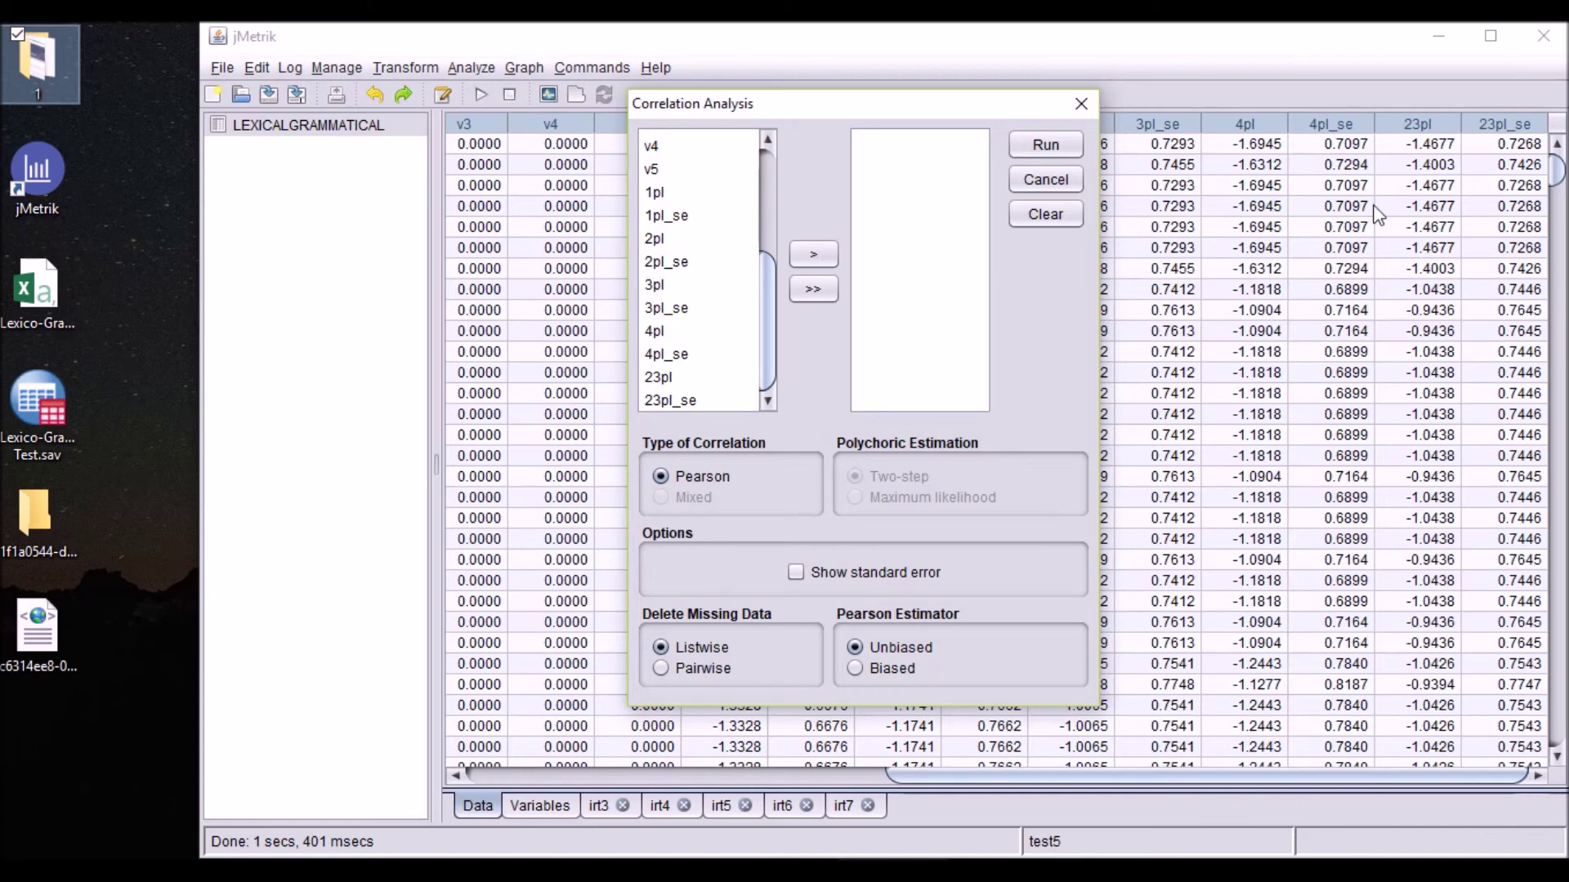
{"action": "left_click", "coordinate": [663, 193]}
{"action": "left_click", "coordinate": [653, 243], "text": "ctrl"}
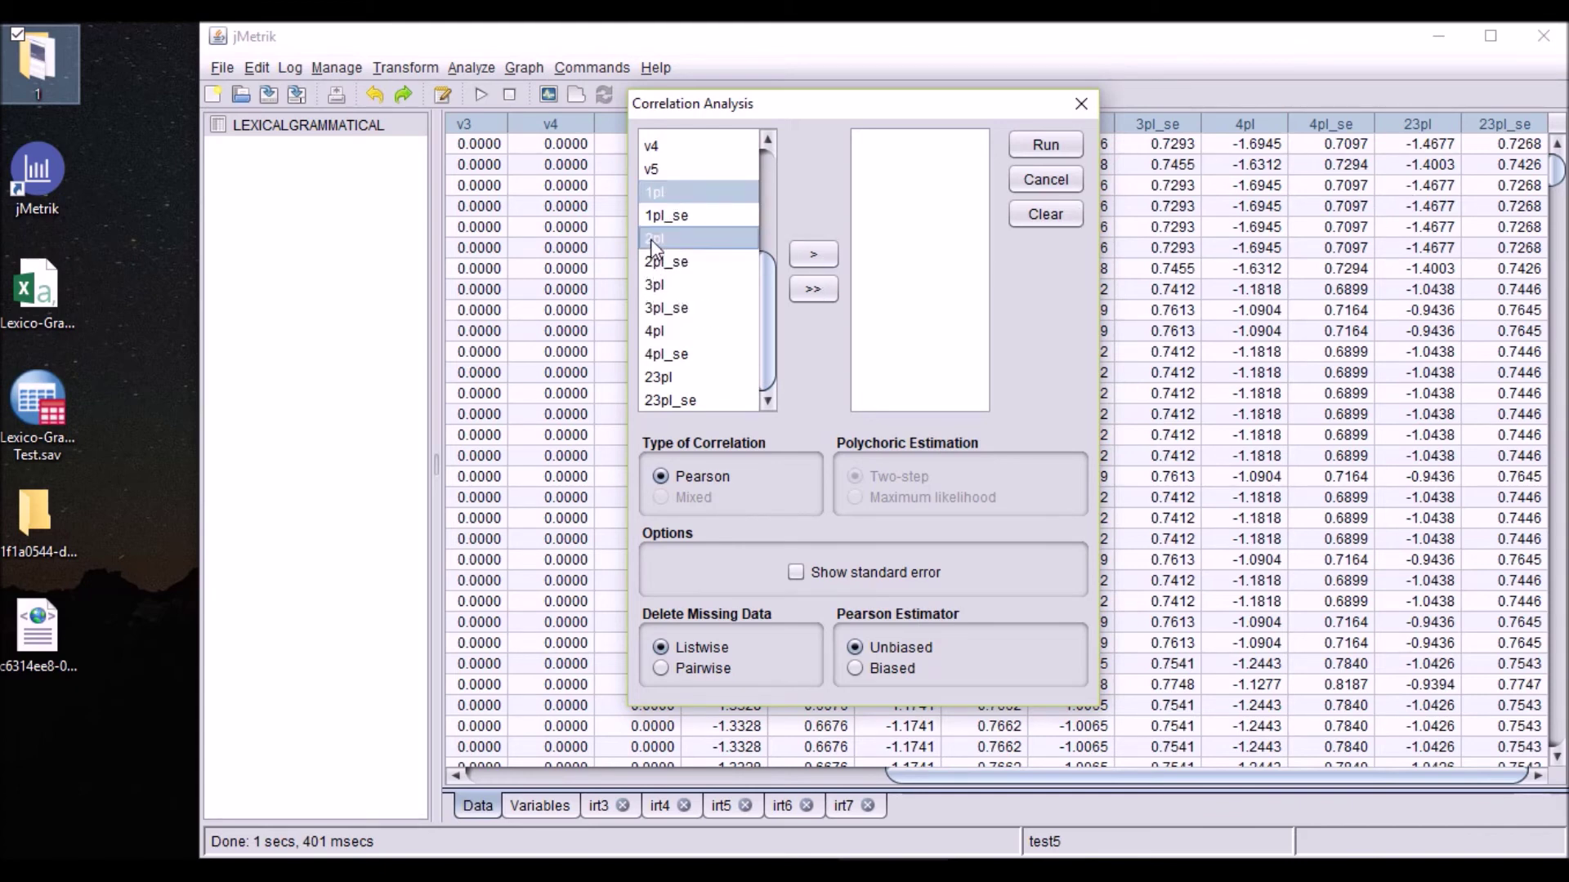
{"action": "left_click", "coordinate": [660, 286], "text": "ctrl"}
{"action": "left_click", "coordinate": [658, 332], "text": "ctrl"}
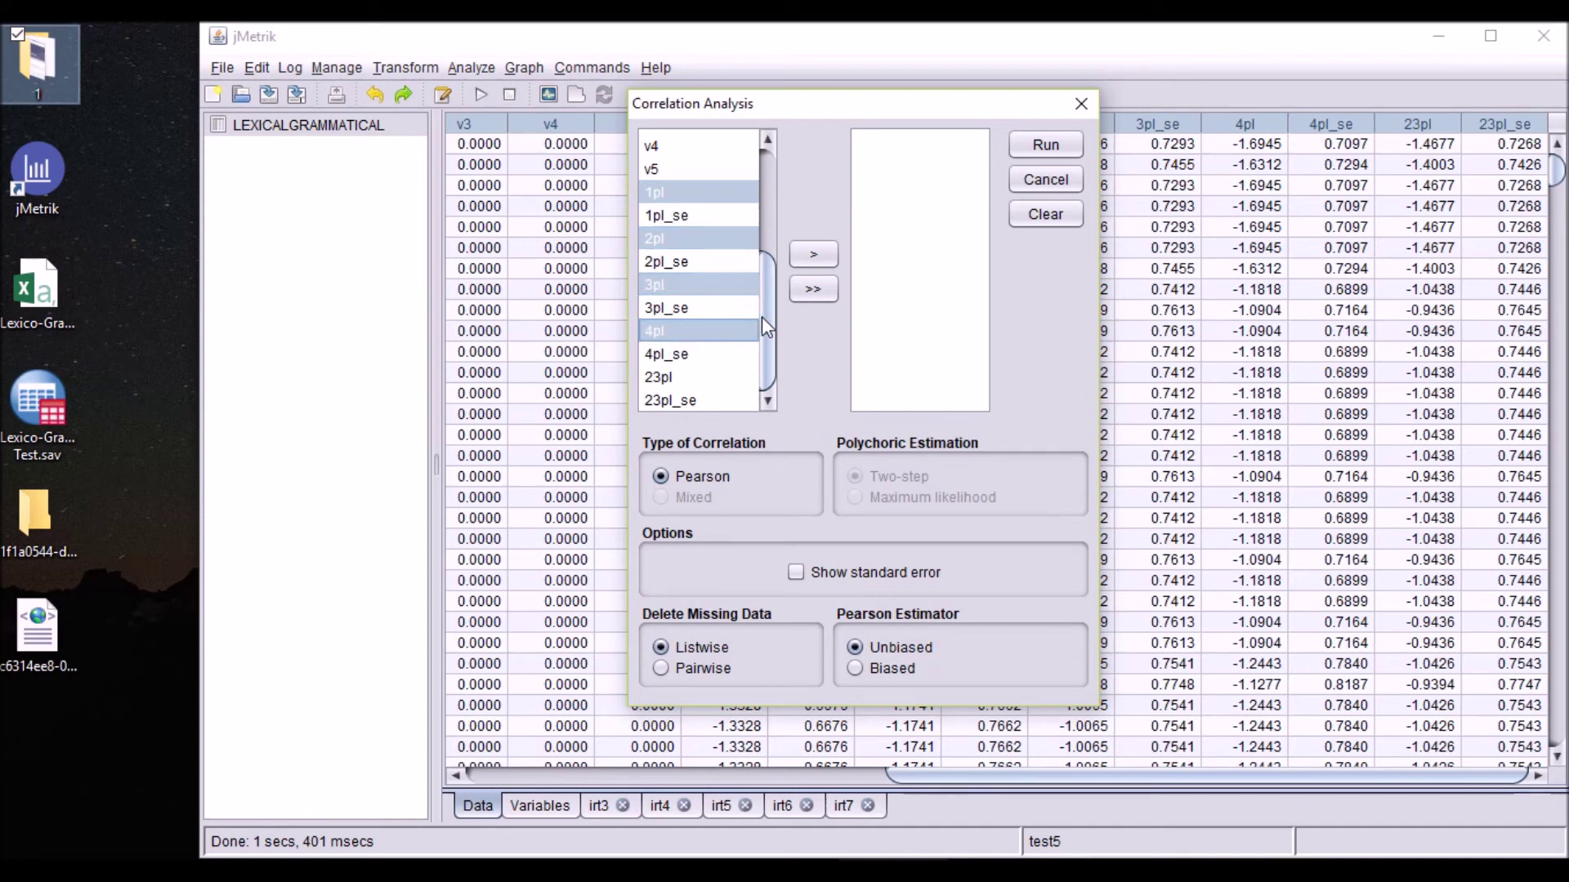
{"action": "left_click", "coordinate": [654, 377], "text": "ctrl"}
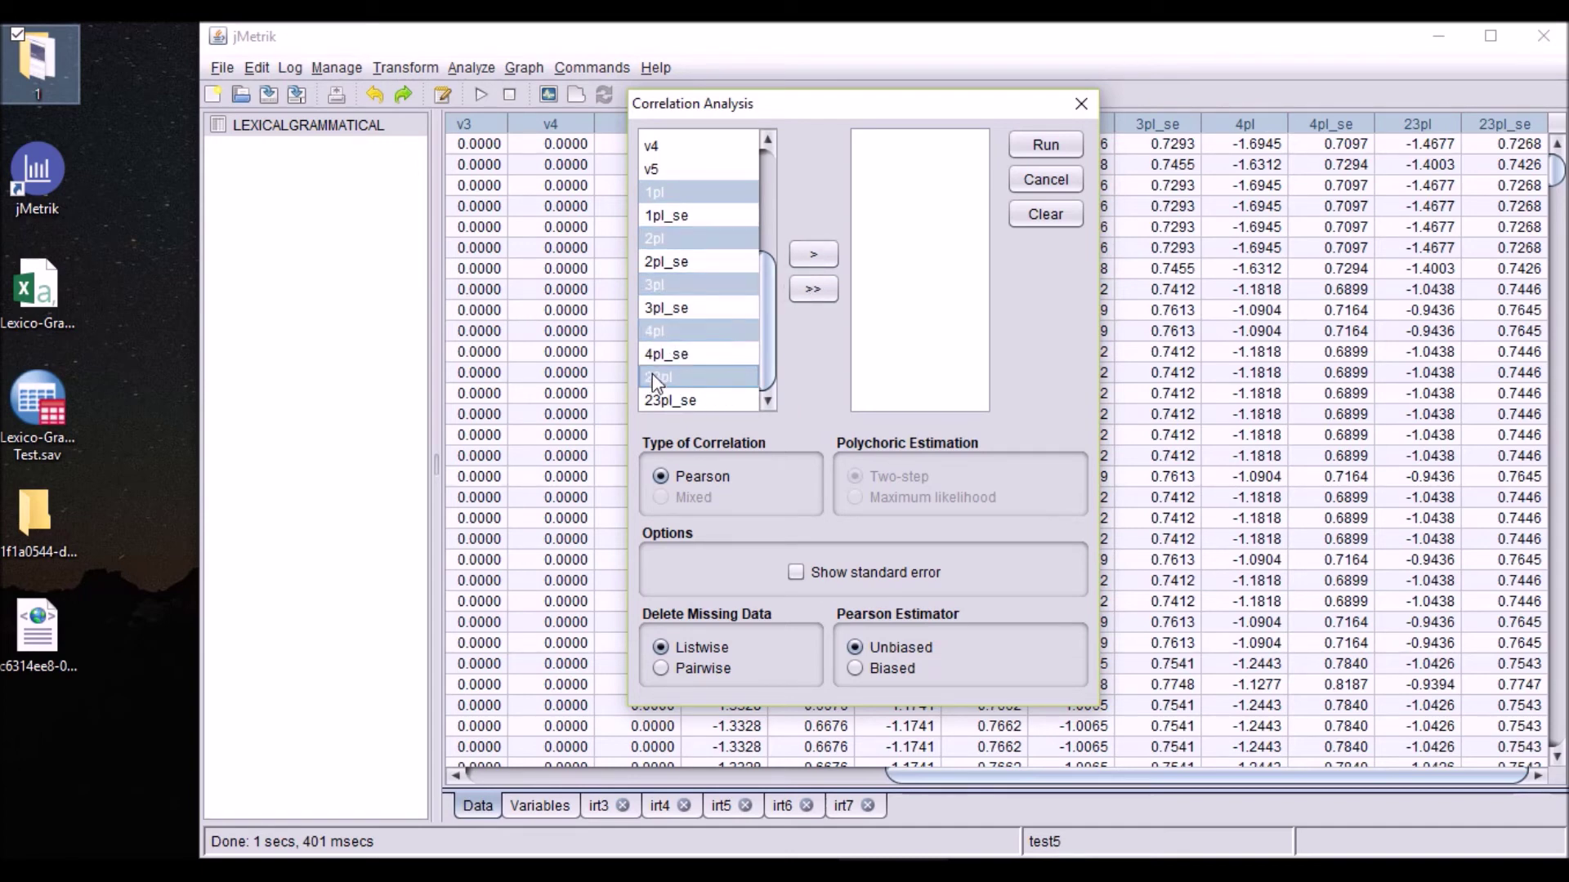
{"action": "left_click", "coordinate": [817, 264]}
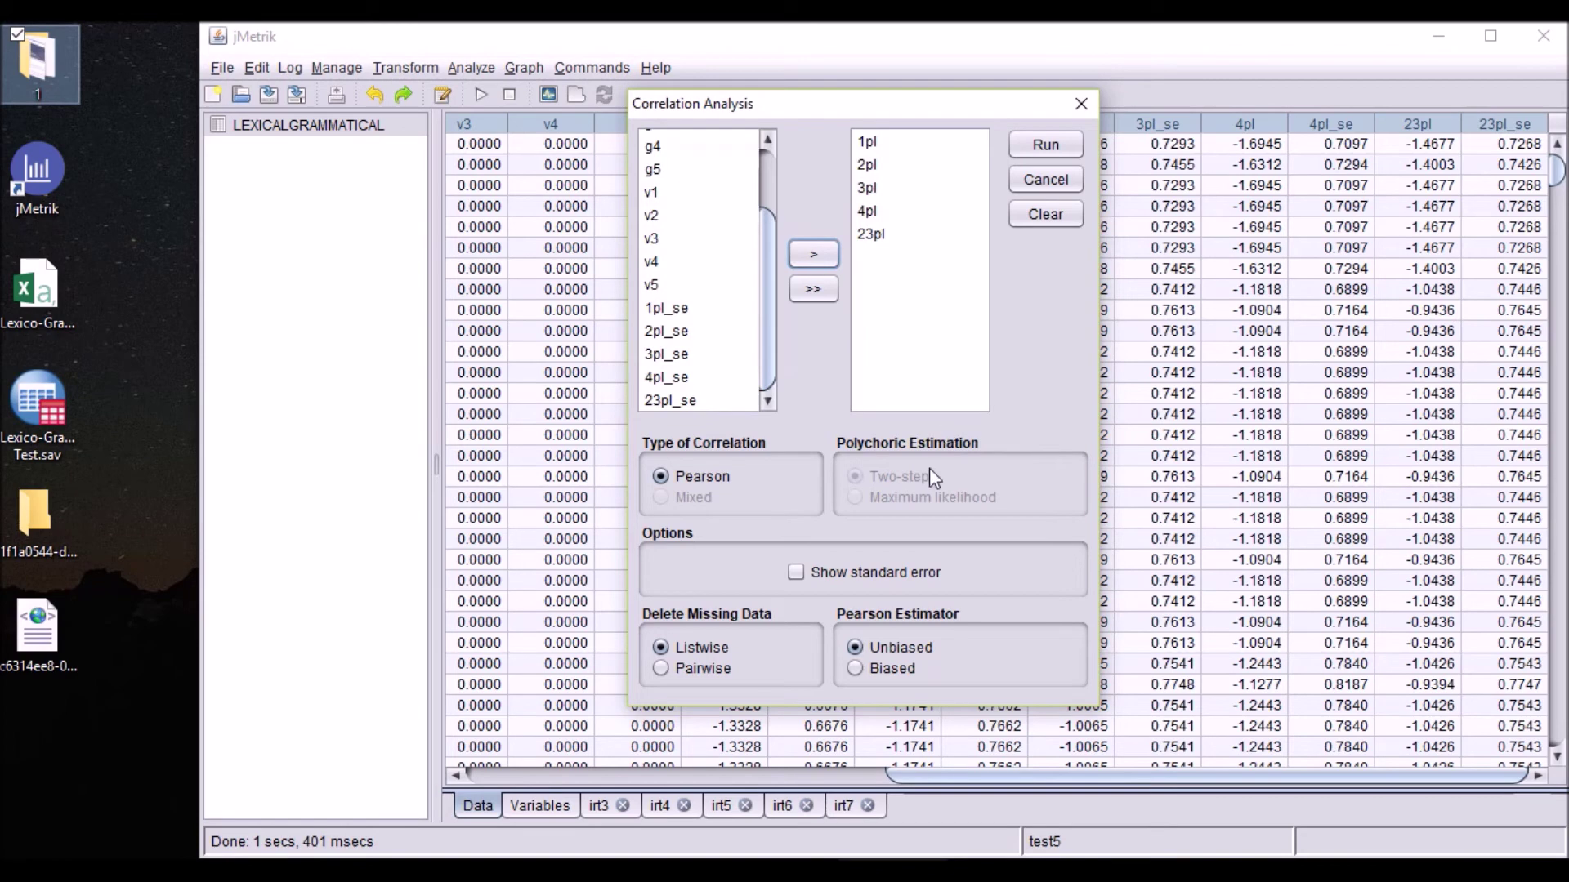
{"action": "left_click", "coordinate": [1036, 144]}
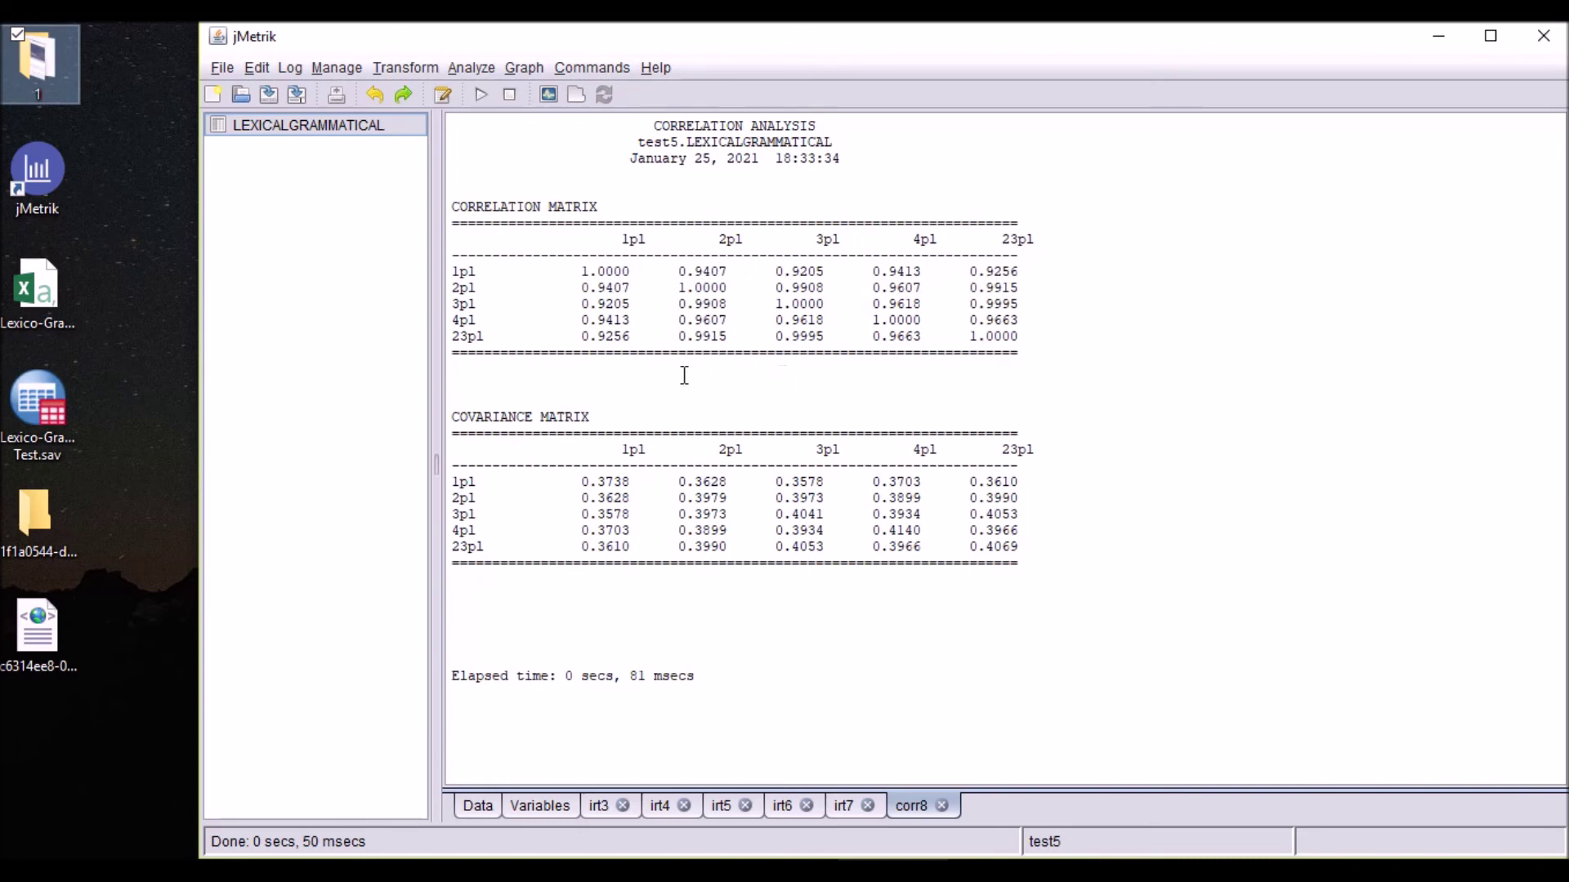
Start a Nonparametric Characteristic Curves plot and add items g1 and g2 to it.
{"action": "left_click", "coordinate": [521, 71]}
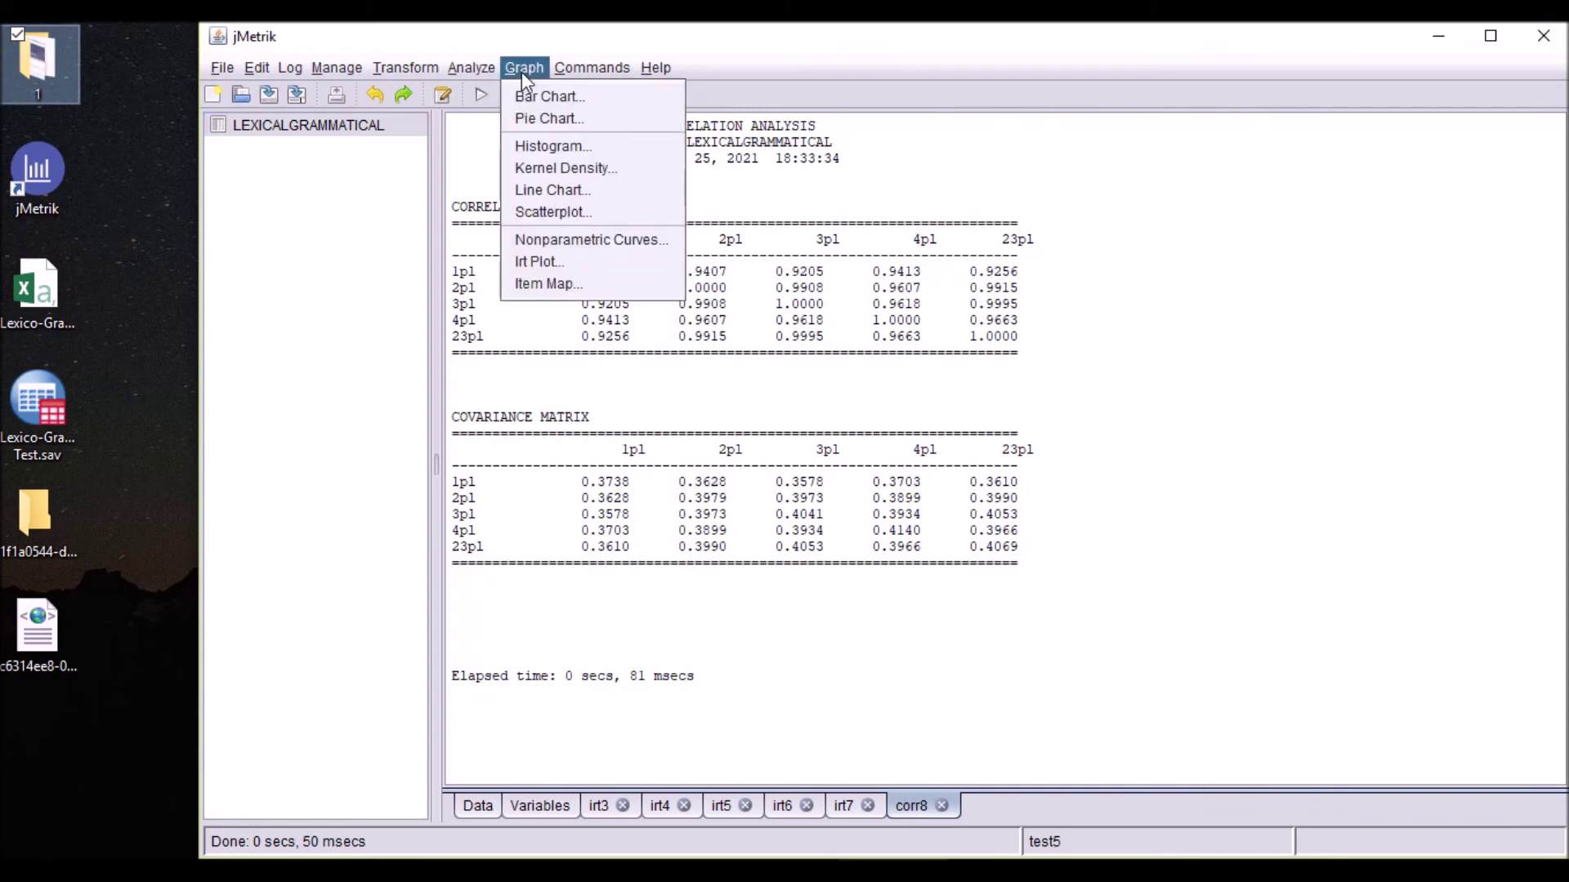
{"action": "left_click", "coordinate": [572, 241]}
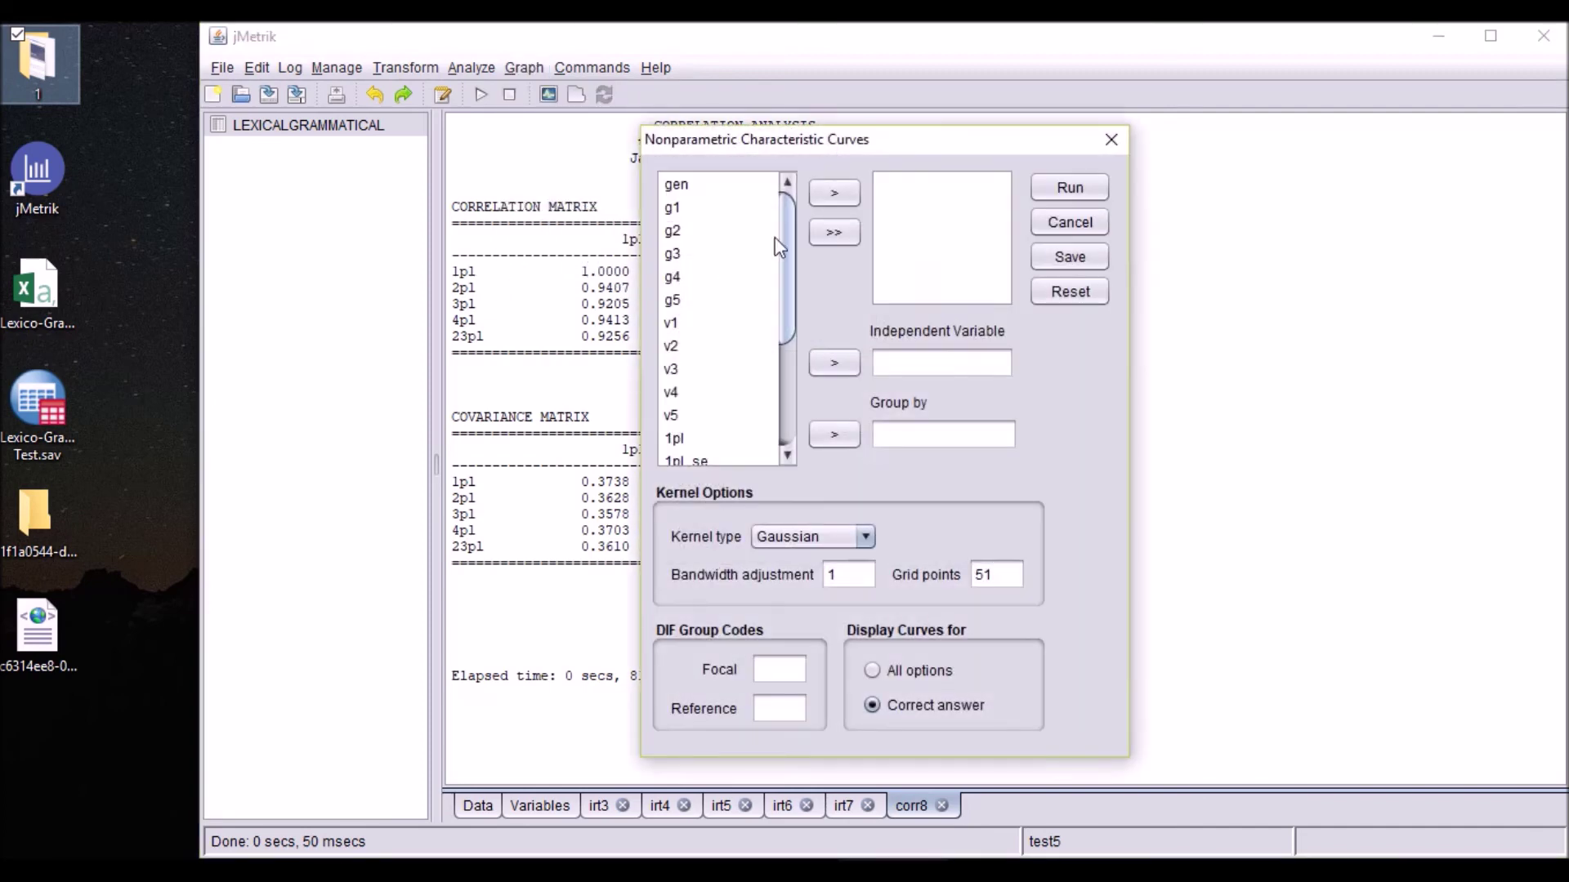
{"action": "left_click_drag", "start_coordinate": [847, 145], "coordinate": [853, 102]}
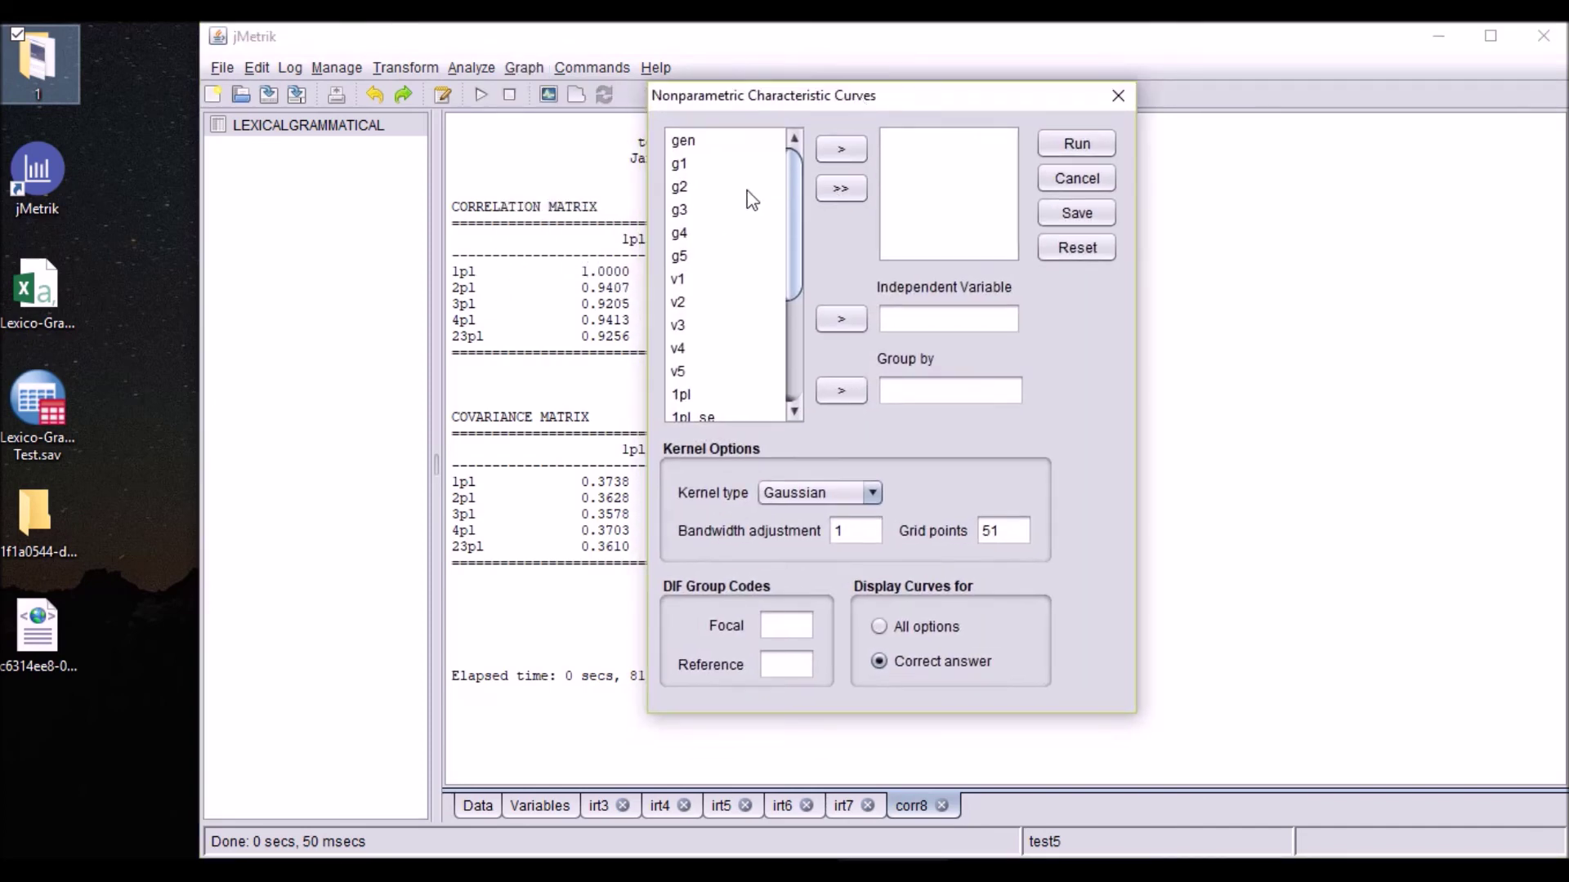
{"action": "left_click", "coordinate": [683, 168]}
{"action": "left_click", "coordinate": [687, 190], "text": "ctrl"}
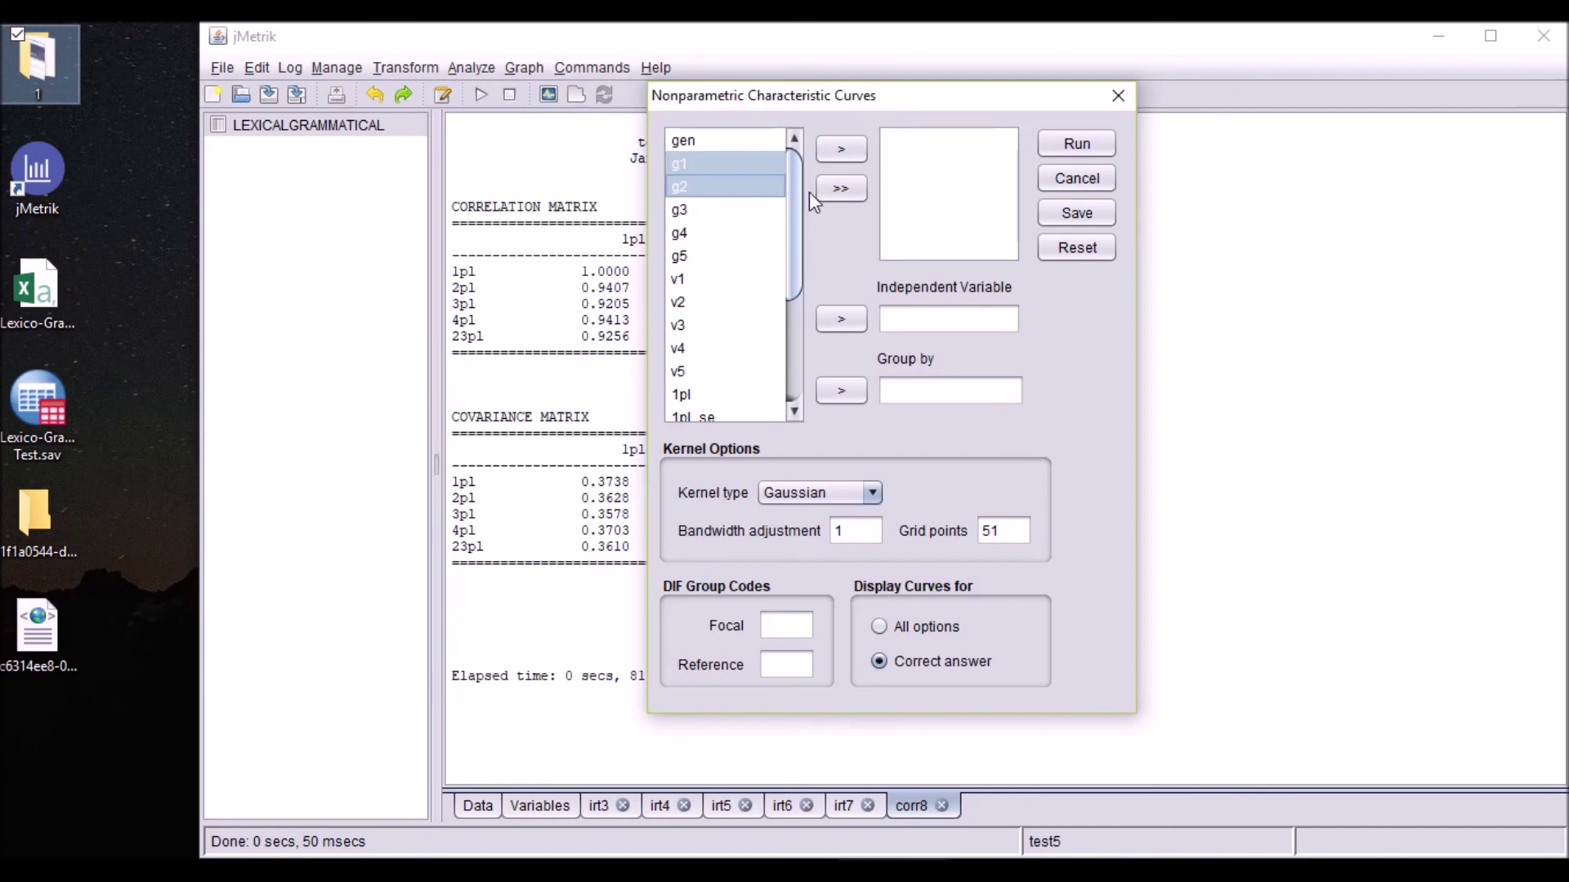
{"action": "left_click", "coordinate": [842, 150]}
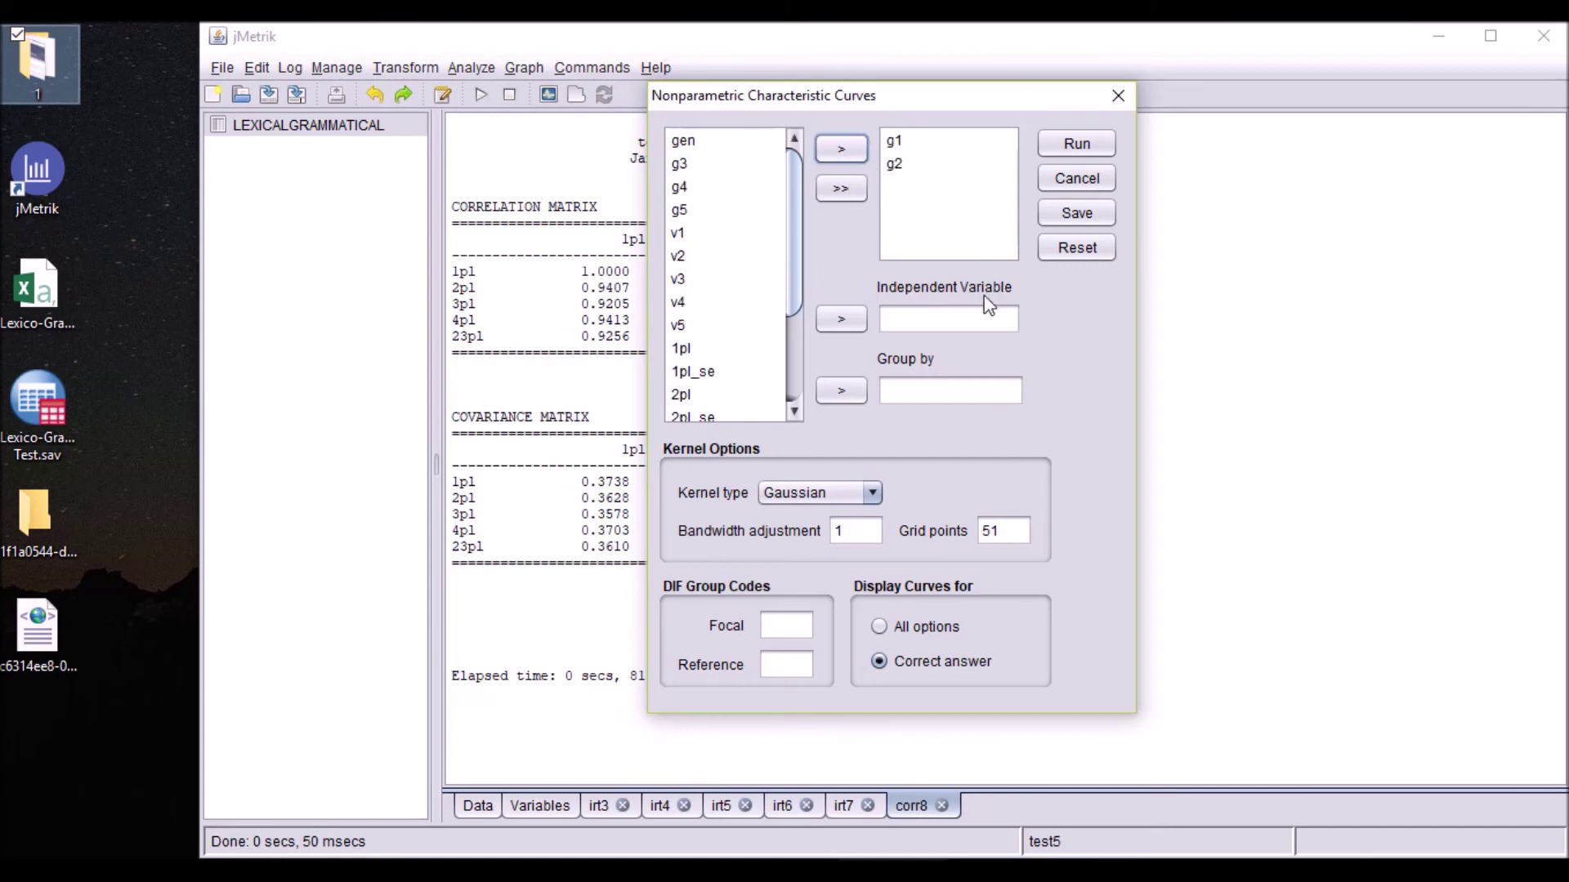
Set the 3pl person score as the independent variable for the characteristic curves.
{"action": "scroll", "coordinate": [753, 323], "scroll_direction": "down", "scroll_amount": 1}
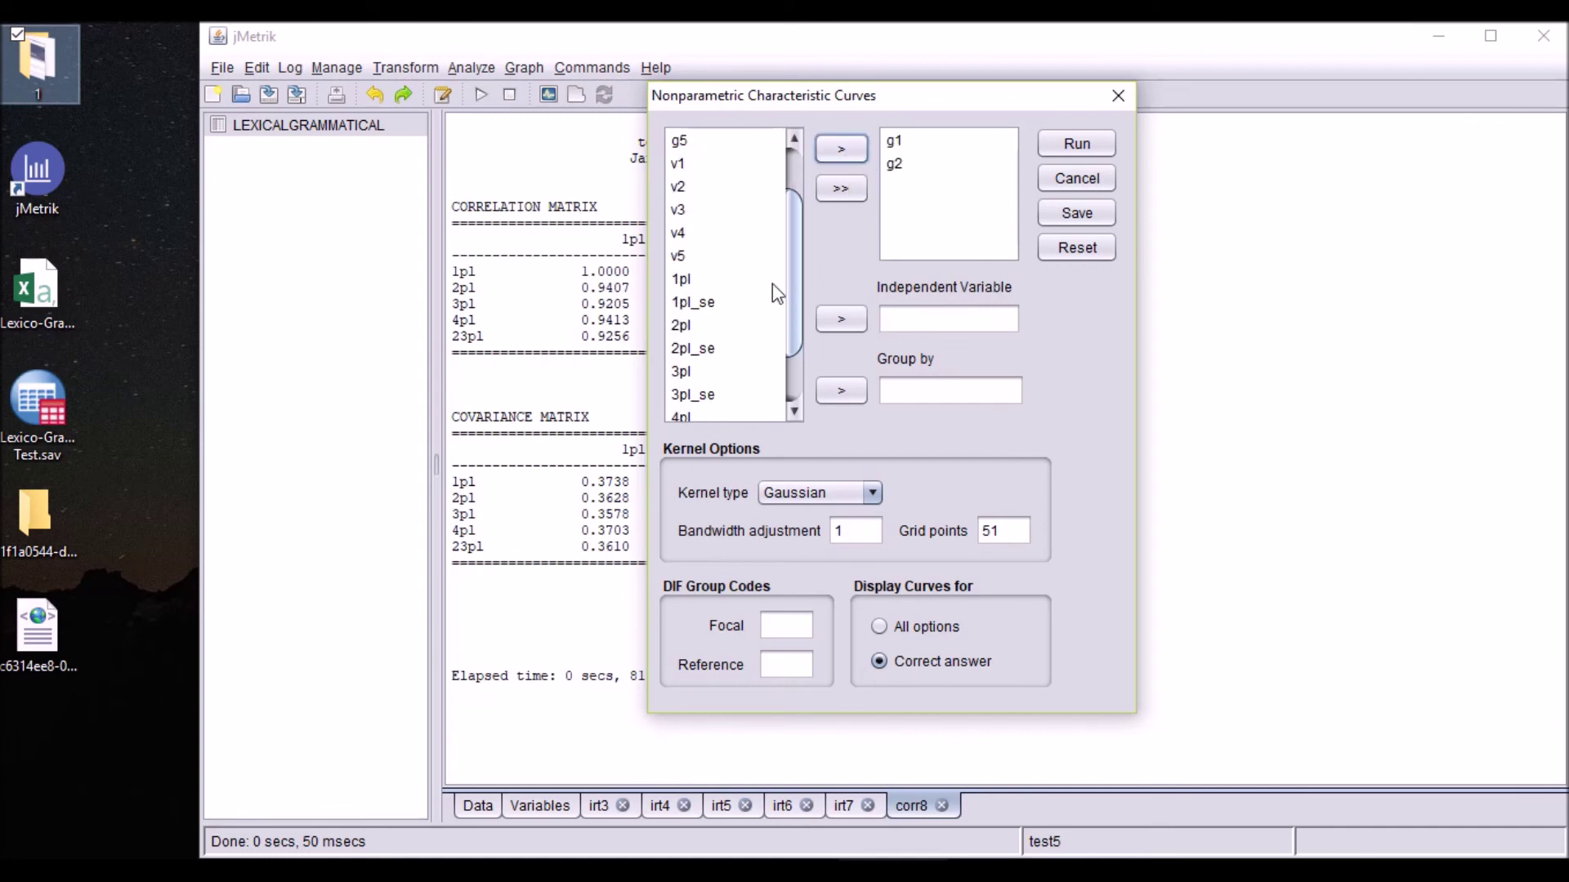
{"action": "left_click", "coordinate": [683, 281]}
{"action": "scroll", "coordinate": [749, 297], "scroll_direction": "down", "scroll_amount": 1}
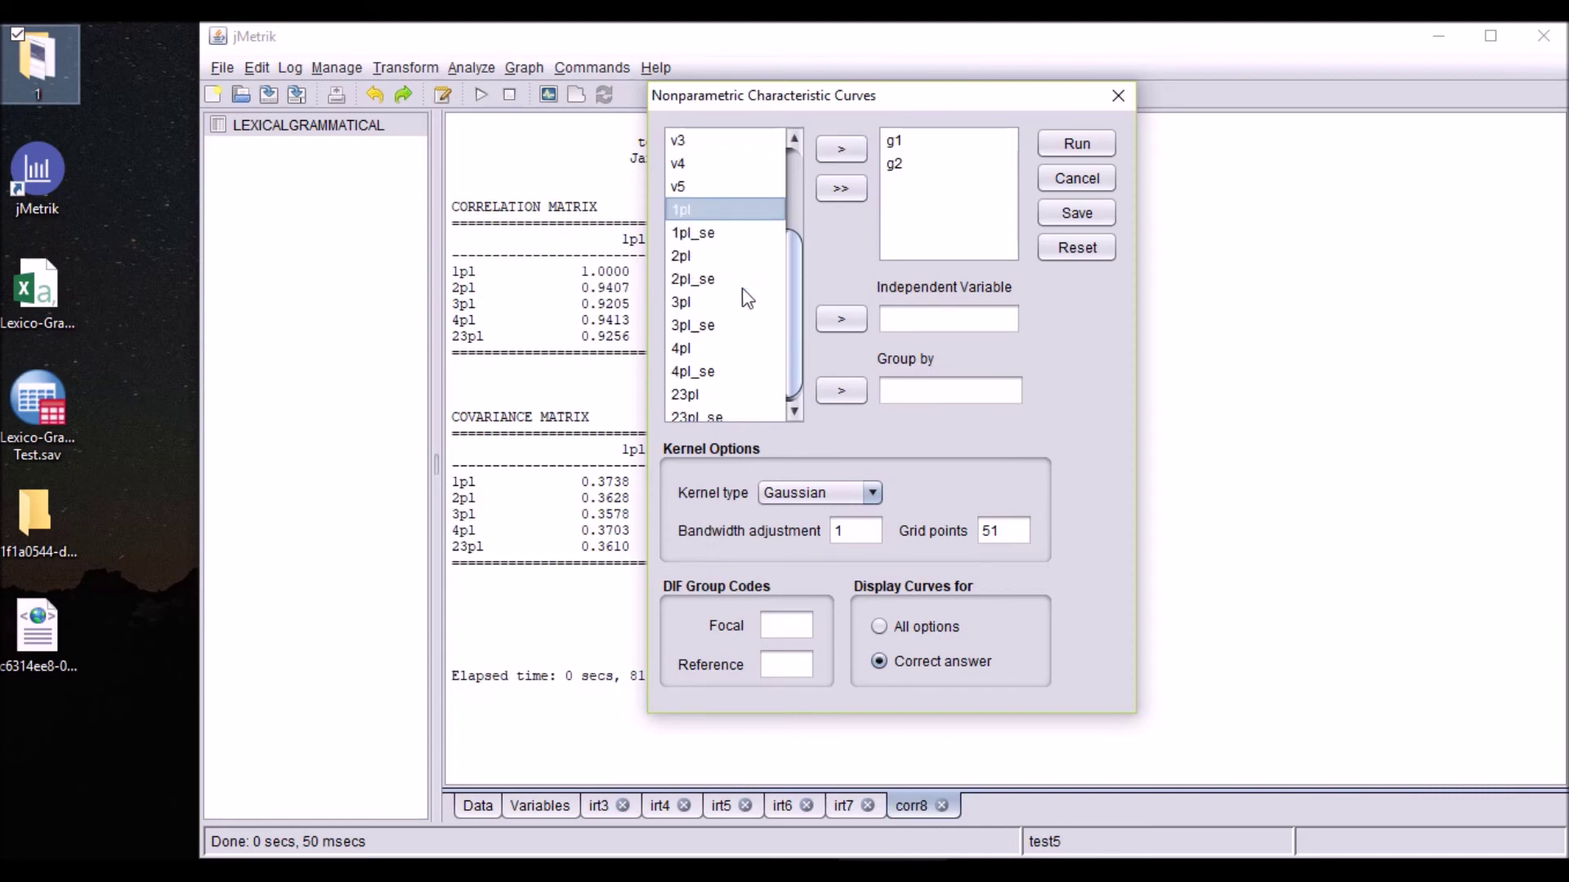
{"action": "left_click", "coordinate": [676, 258]}
{"action": "left_click", "coordinate": [687, 305]}
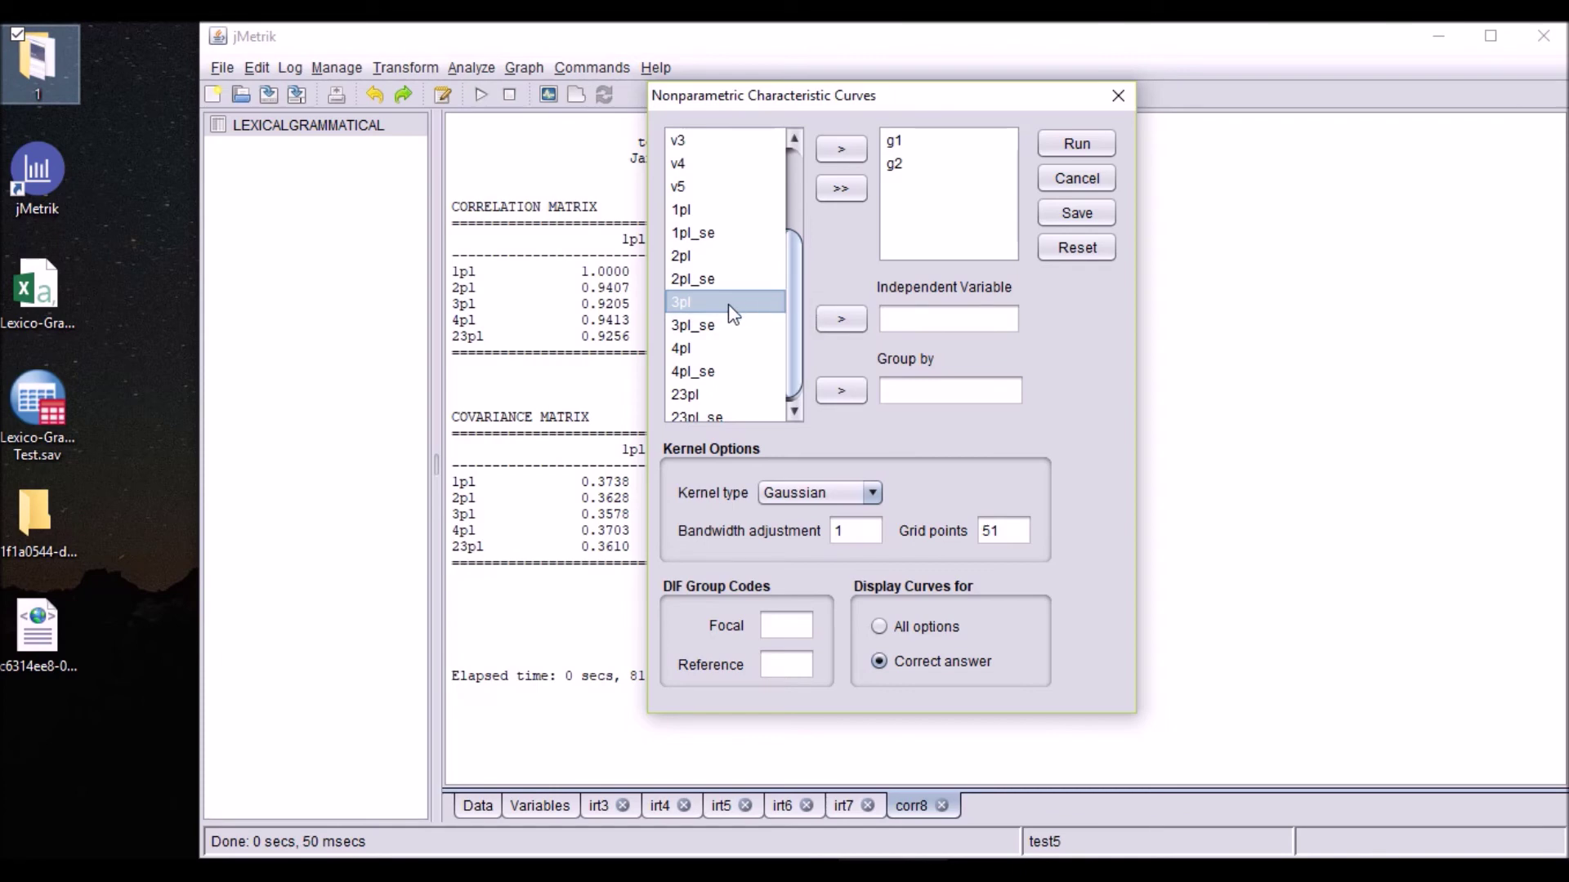
{"action": "left_click", "coordinate": [840, 318]}
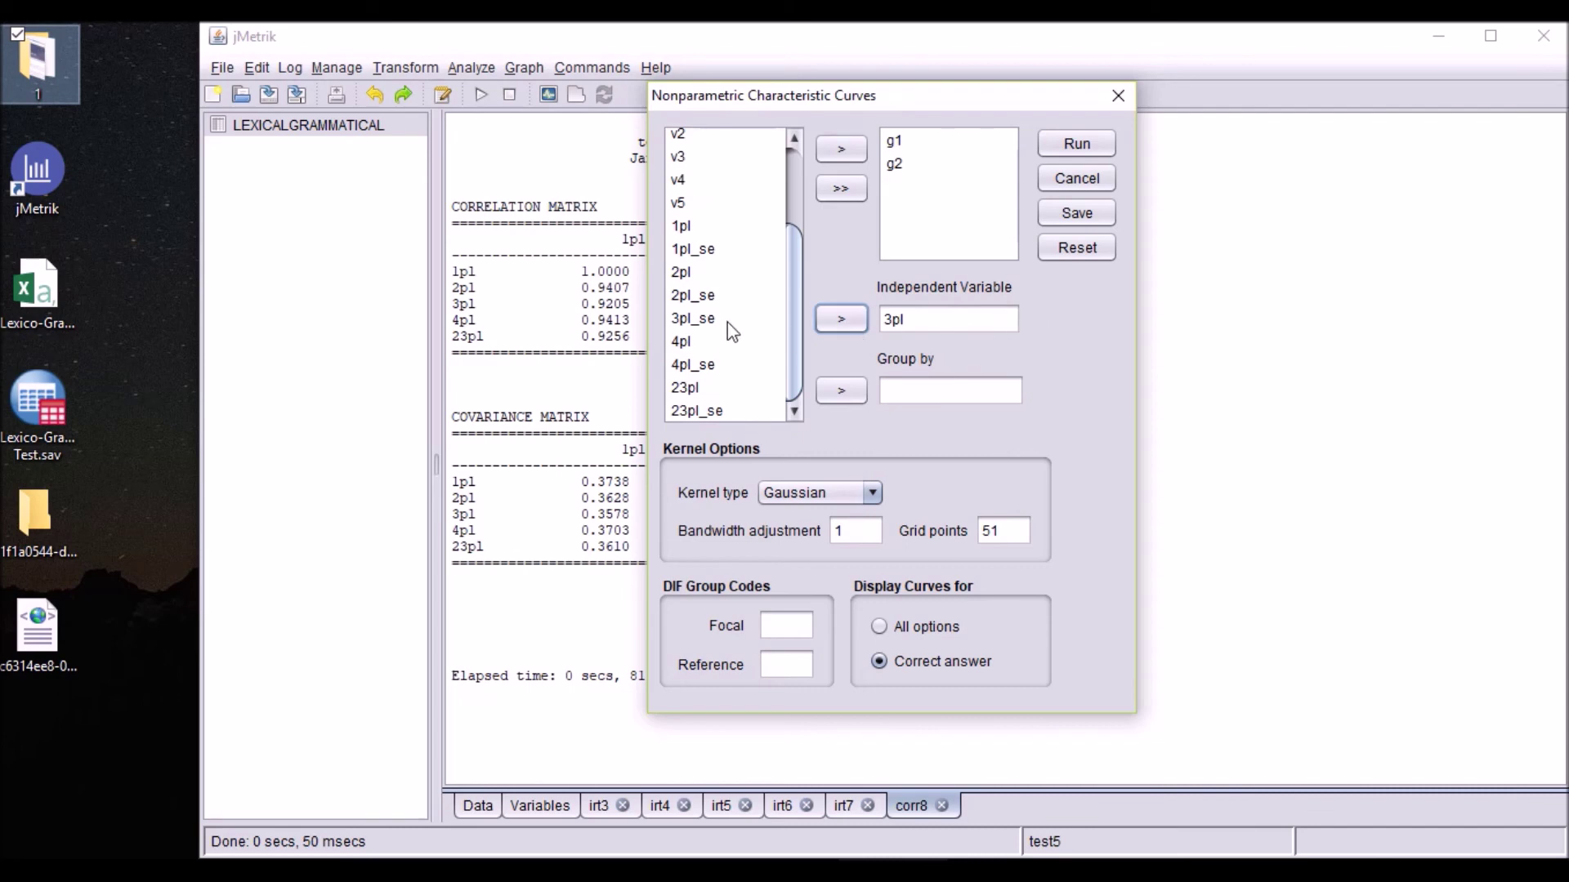
Generate the nonparametric characteristic curves for g1 and g2 without a grouping variable.
{"action": "scroll", "coordinate": [728, 322], "scroll_direction": "up", "scroll_amount": 2}
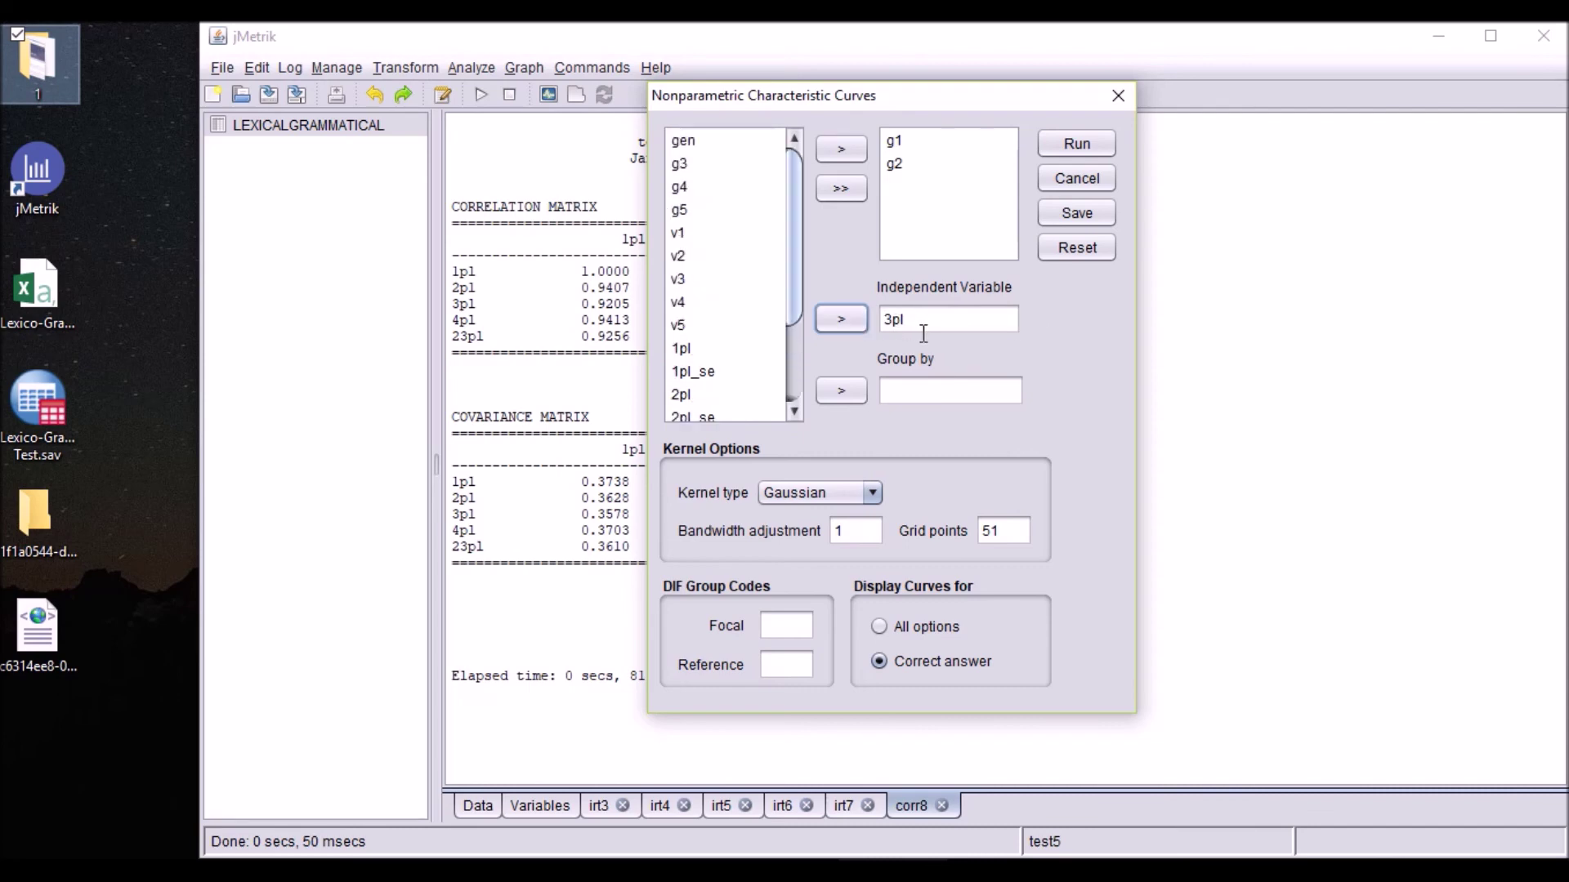
{"action": "left_click", "coordinate": [684, 144]}
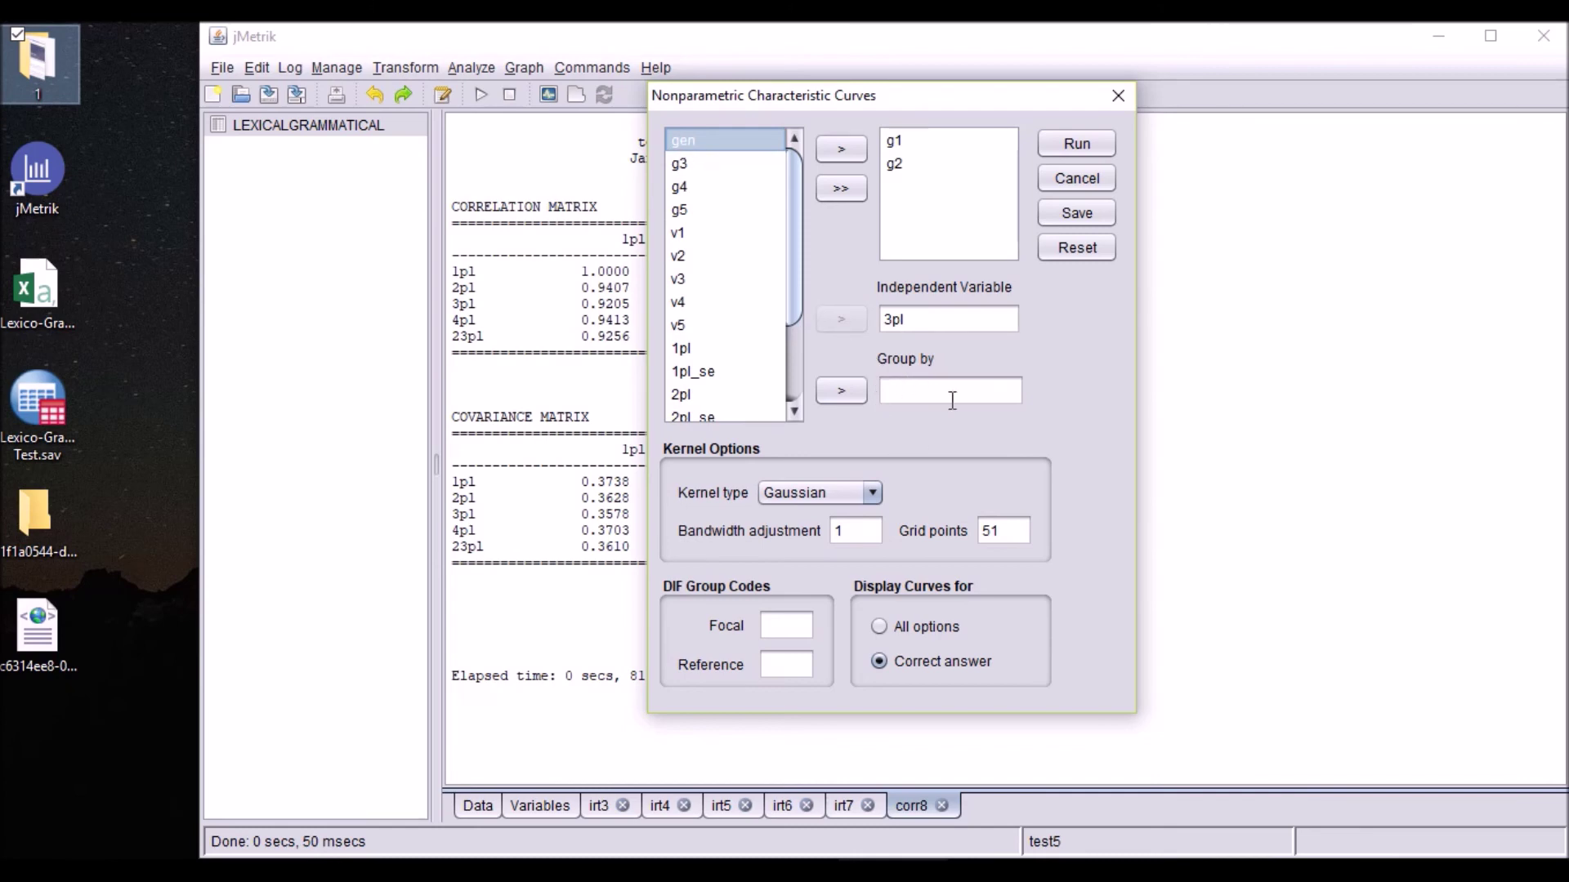
{"action": "left_click", "coordinate": [1069, 145]}
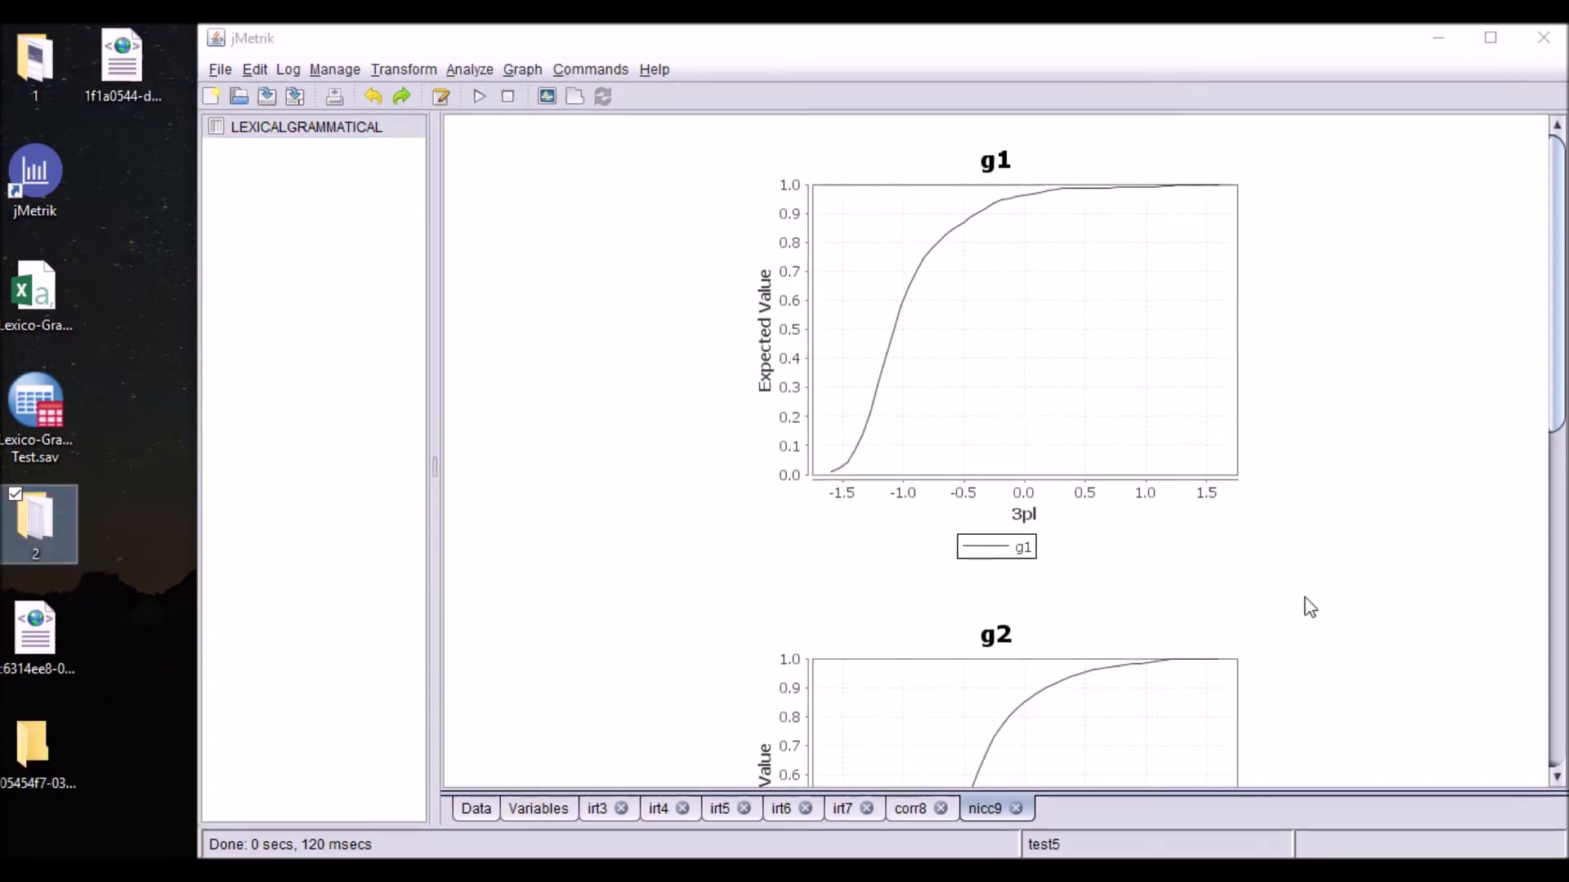
Examine the characteristic curves of items g1 and g2, reading their expected values along the 3pl ability scale.
{"action": "left_click", "coordinate": [1310, 607]}
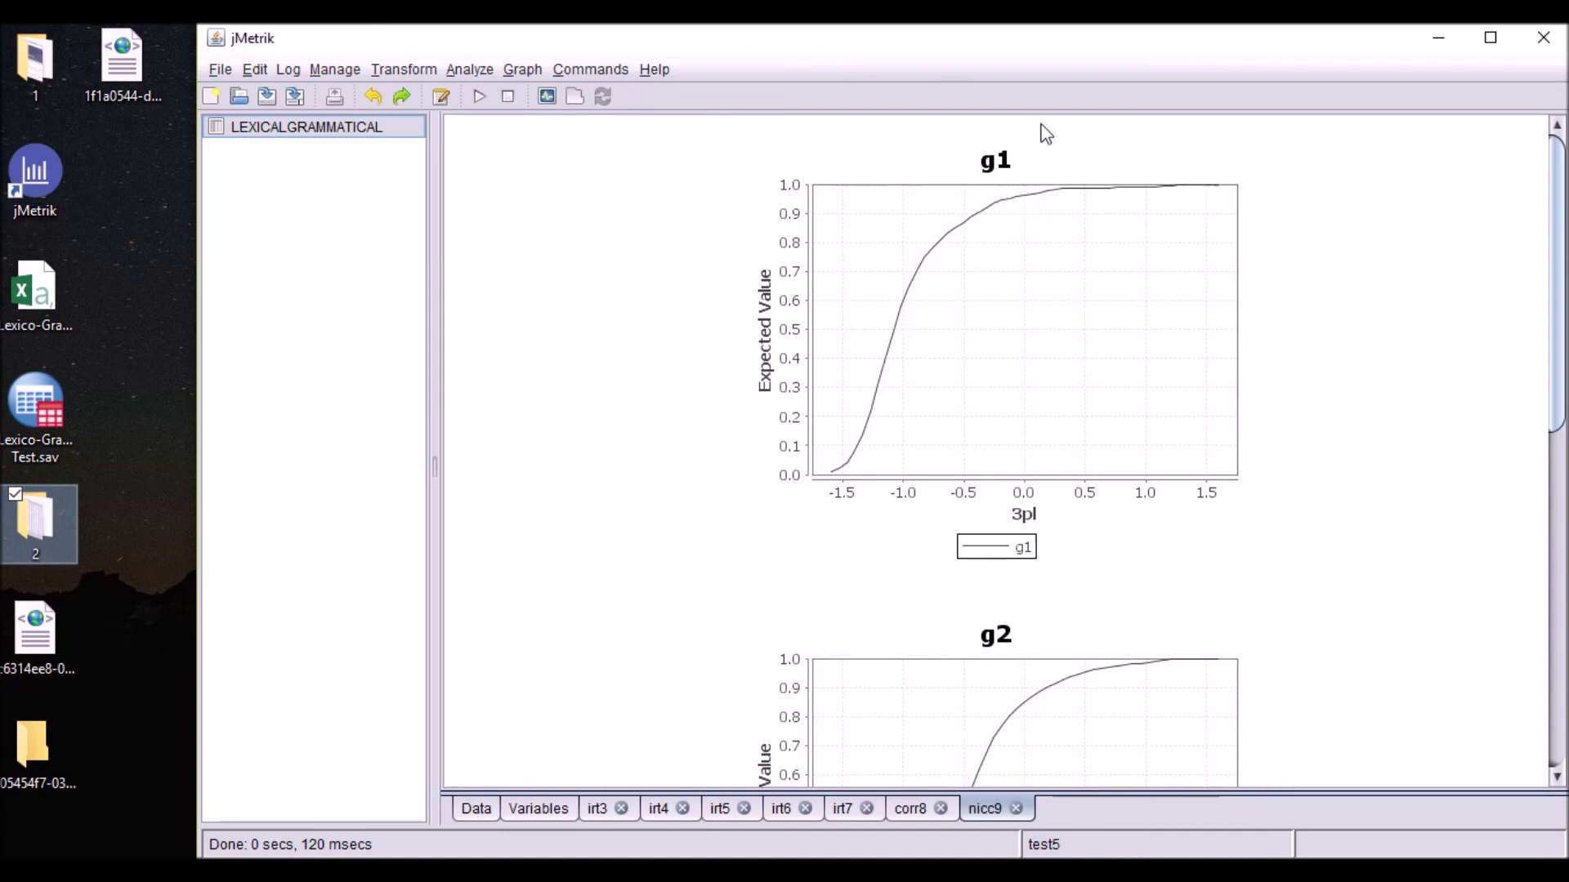
{"action": "scroll", "coordinate": [1031, 359], "scroll_direction": "down", "scroll_amount": 2}
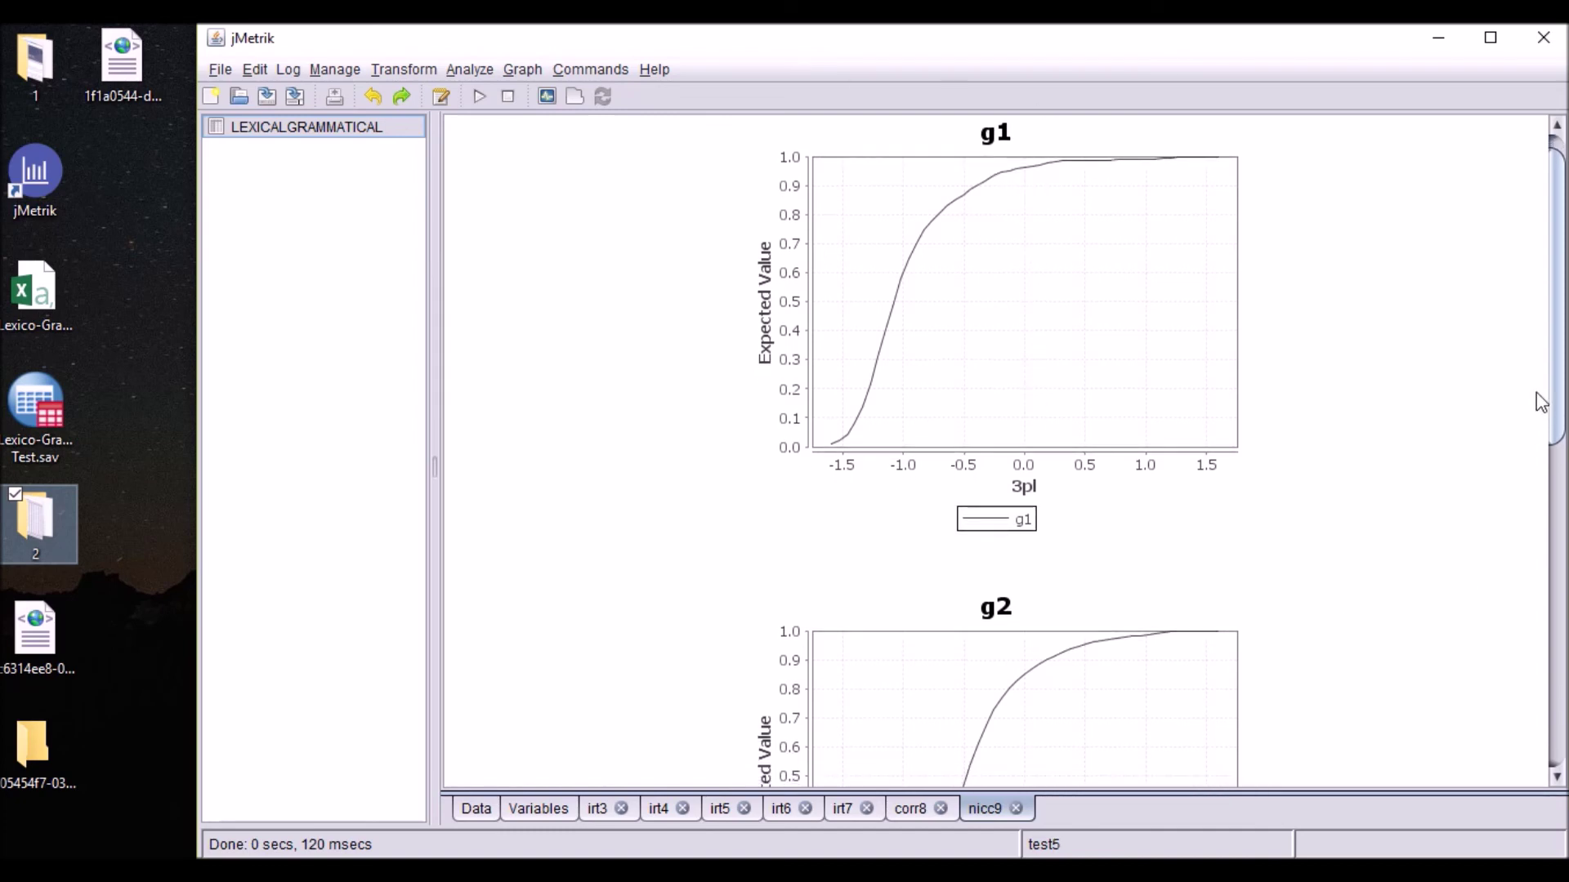
{"action": "mouse_move", "coordinate": [1563, 396]}
{"action": "left_mouse_down"}
{"action": "mouse_move", "coordinate": [1560, 523]}
{"action": "mouse_move", "coordinate": [1519, 371]}
{"action": "mouse_move", "coordinate": [1558, 701]}
{"action": "mouse_move", "coordinate": [1562, 374]}
{"action": "left_mouse_up"}
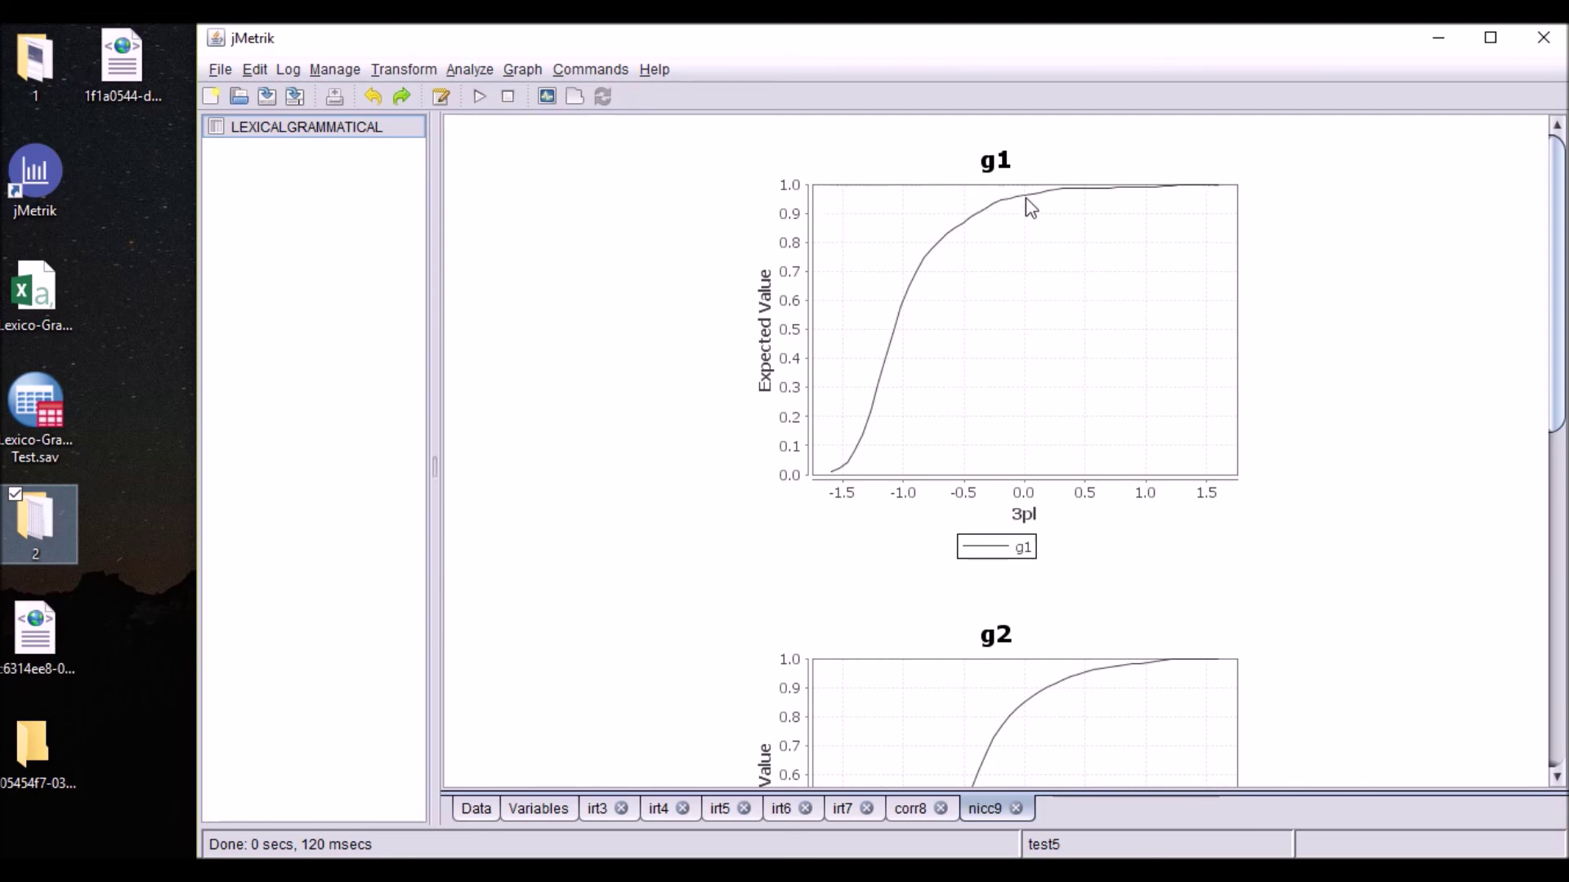
{"action": "scroll", "coordinate": [1259, 303], "scroll_direction": "down", "scroll_amount": 1}
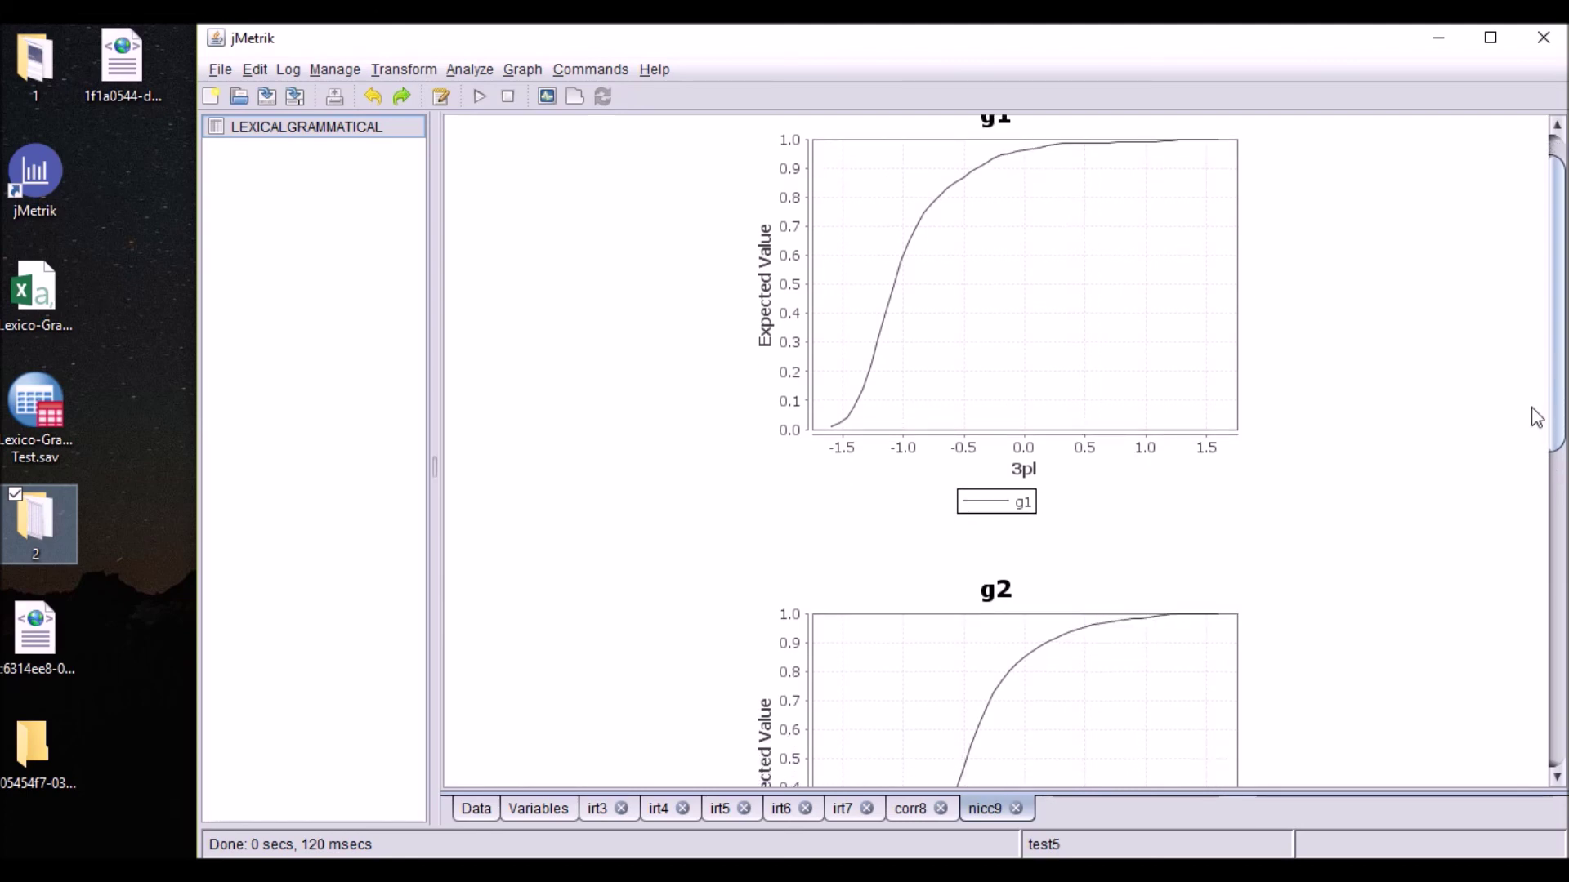
{"action": "left_click_drag", "start_coordinate": [1556, 400], "coordinate": [1557, 547]}
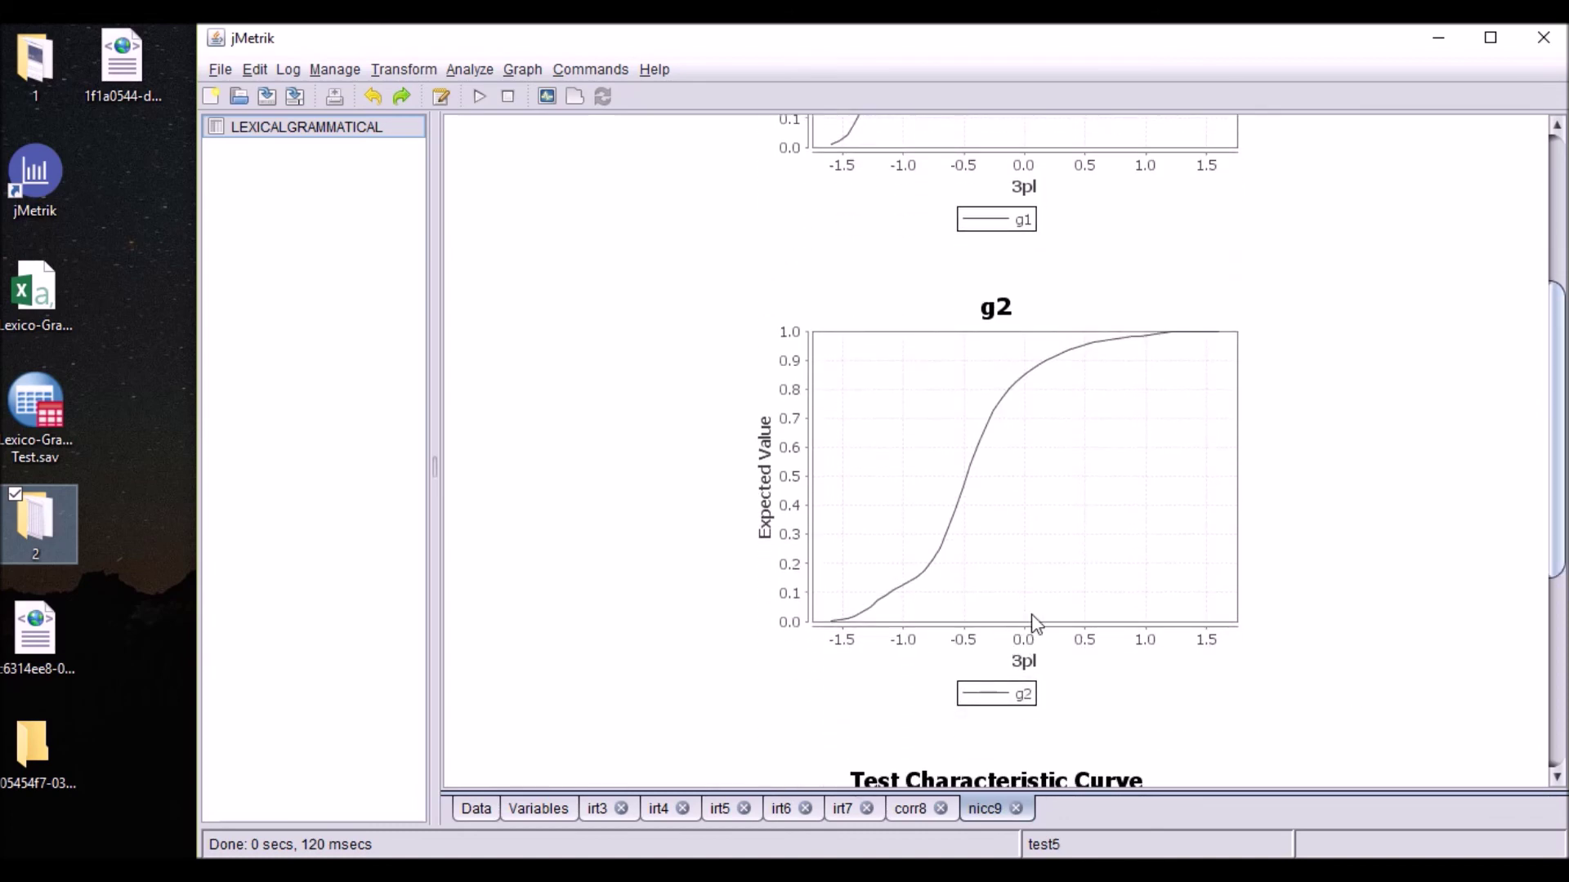
{"action": "mouse_move", "coordinate": [1027, 378]}
{"action": "scroll", "coordinate": [1309, 438], "scroll_direction": "down", "scroll_amount": 1}
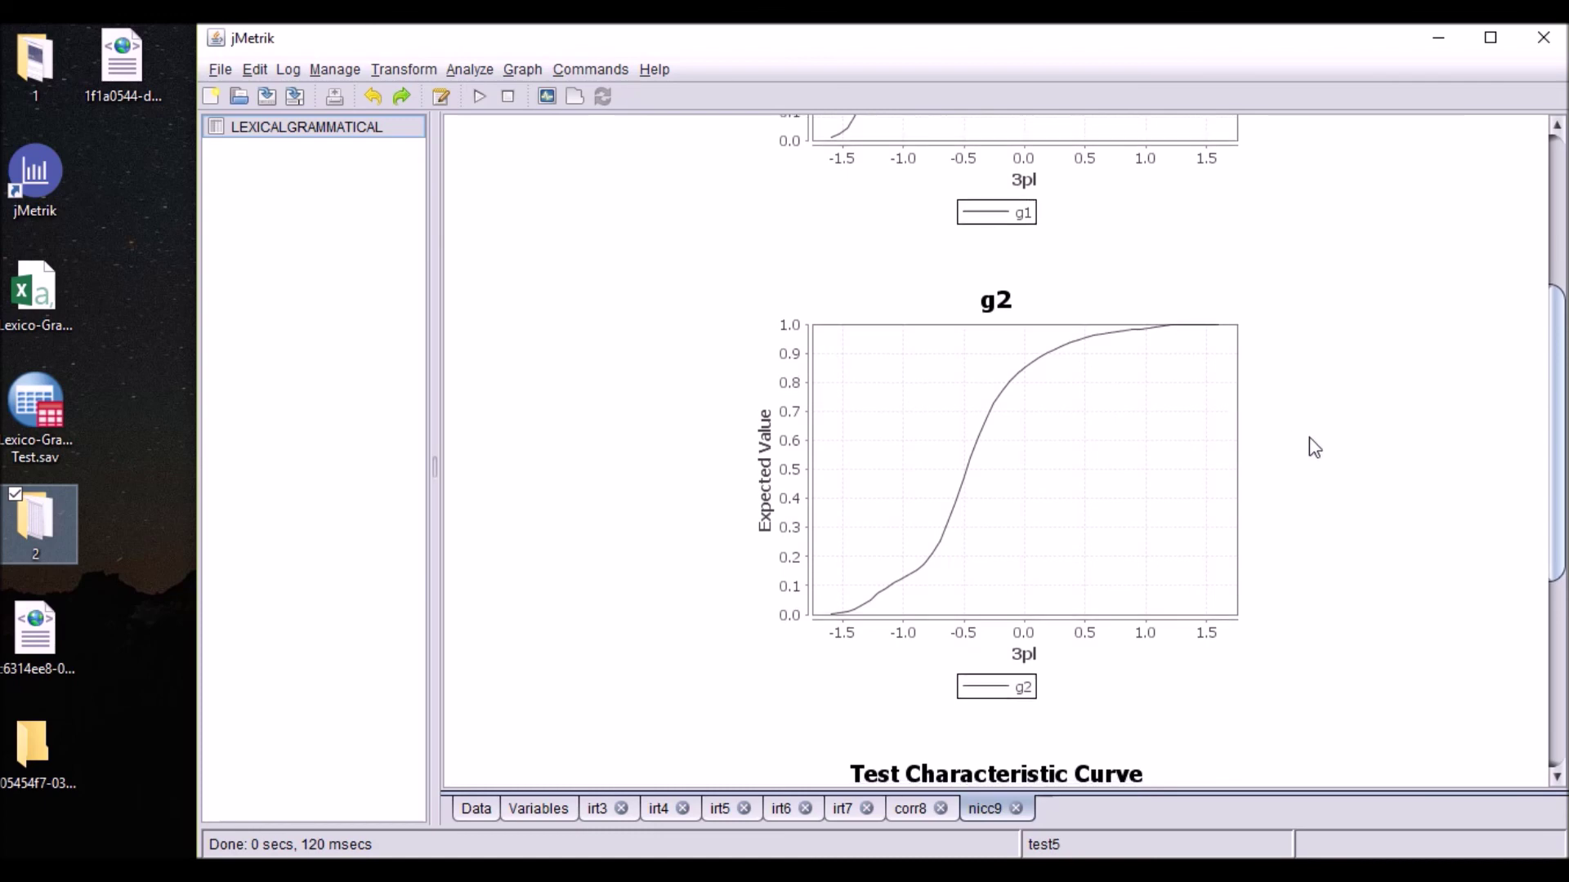
Rerun the nonparametric characteristic curves for g1 and g2 against 3pl, displaying curves for all options.
{"action": "left_click_drag", "start_coordinate": [1557, 512], "coordinate": [1530, 697]}
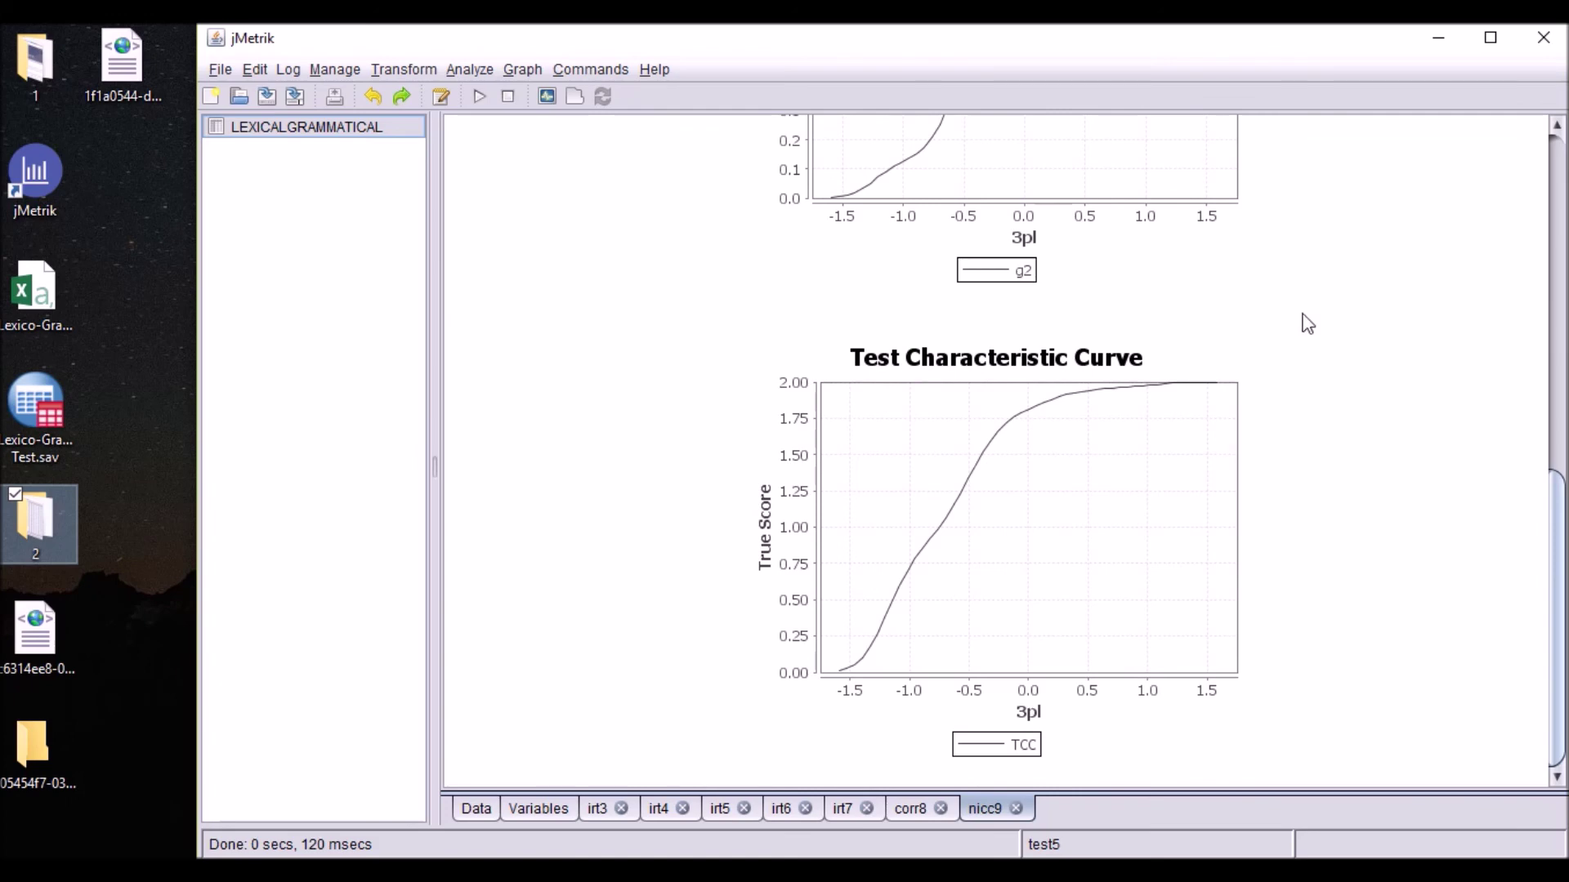
{"action": "left_click_drag", "start_coordinate": [1564, 535], "coordinate": [1564, 204]}
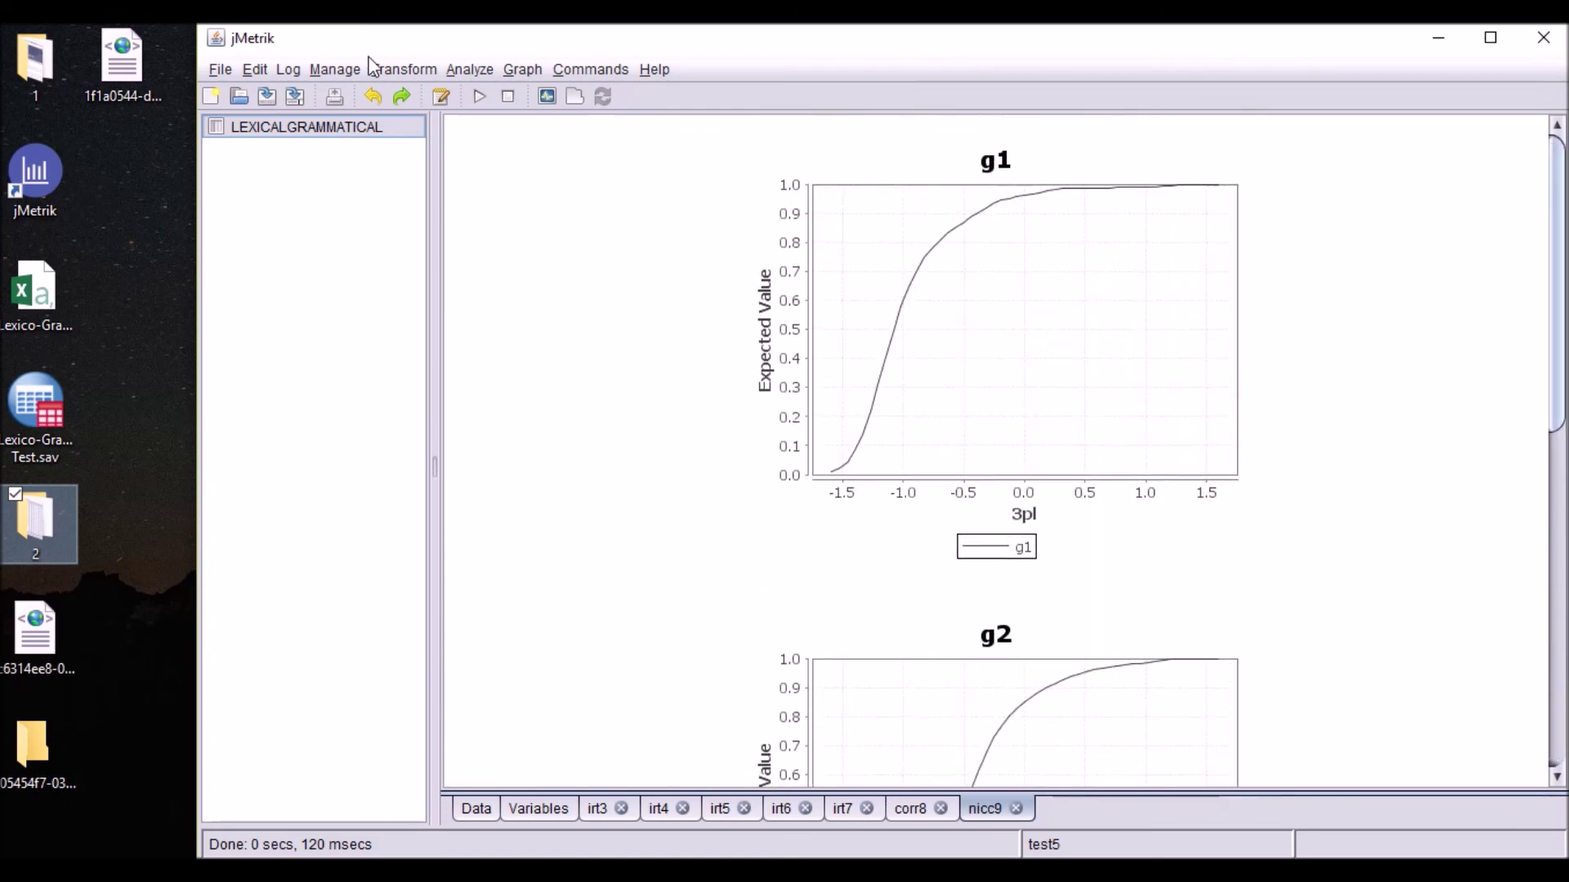
{"action": "left_click", "coordinate": [518, 70]}
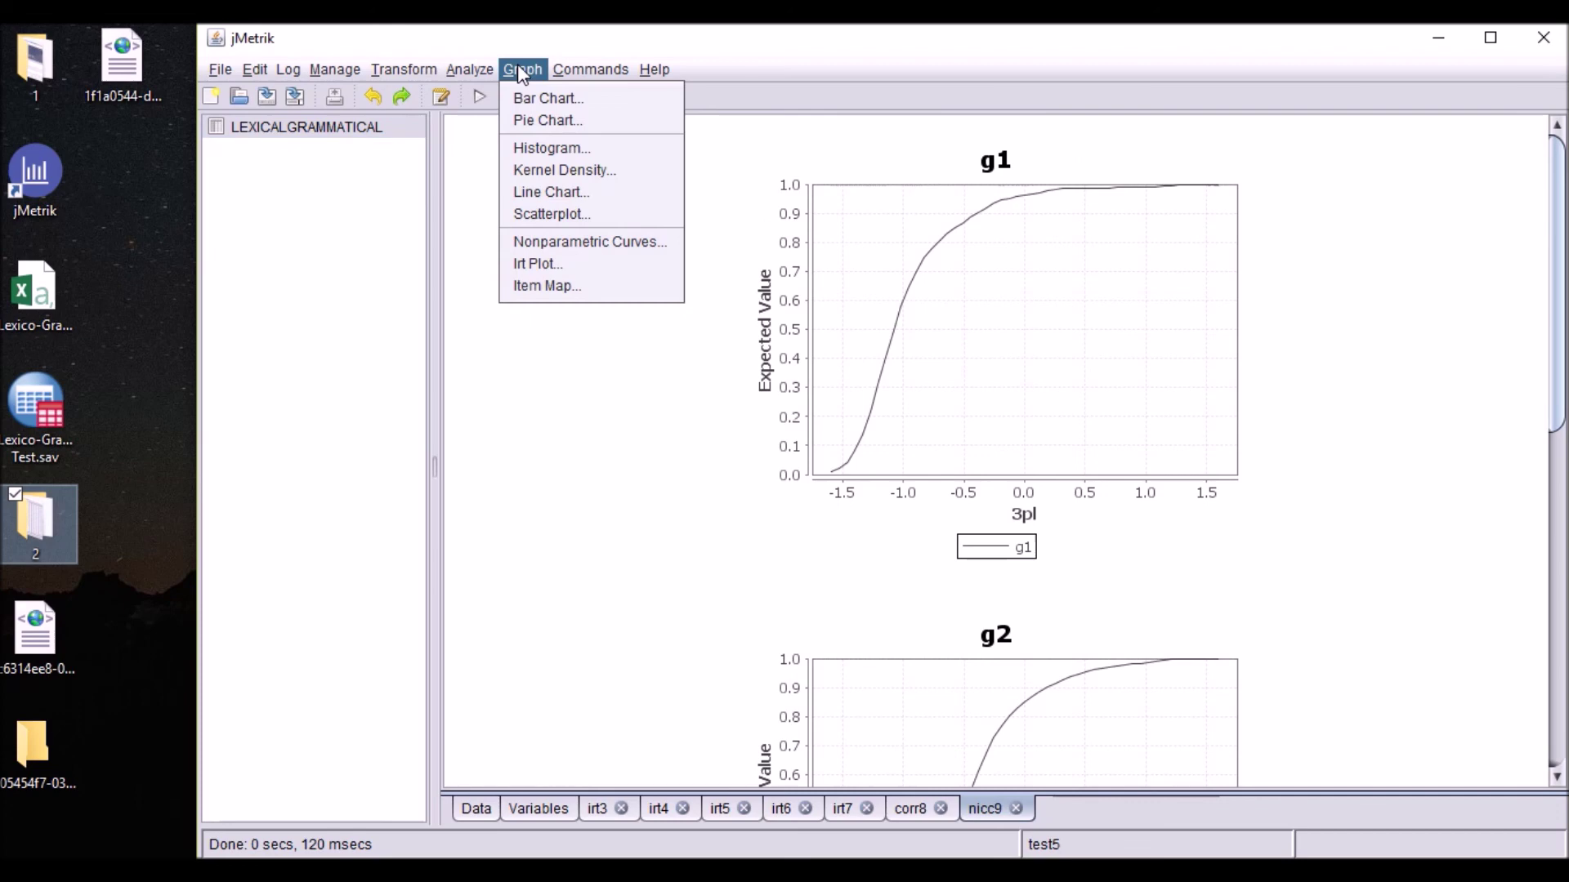
{"action": "left_click", "coordinate": [600, 245]}
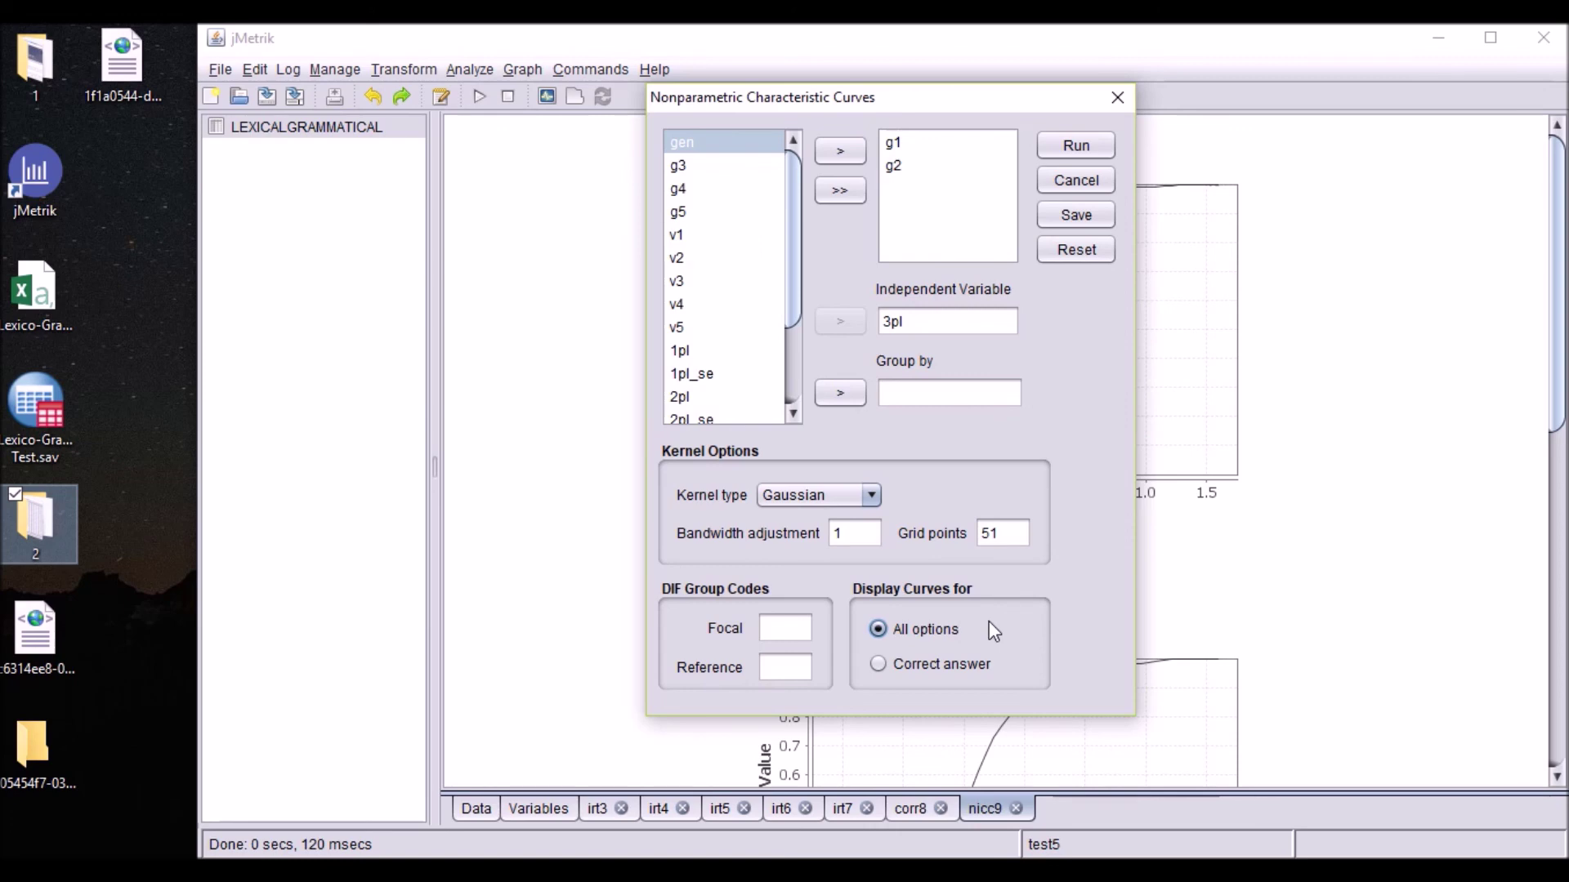
{"action": "left_click_drag", "start_coordinate": [906, 103], "coordinate": [822, 115]}
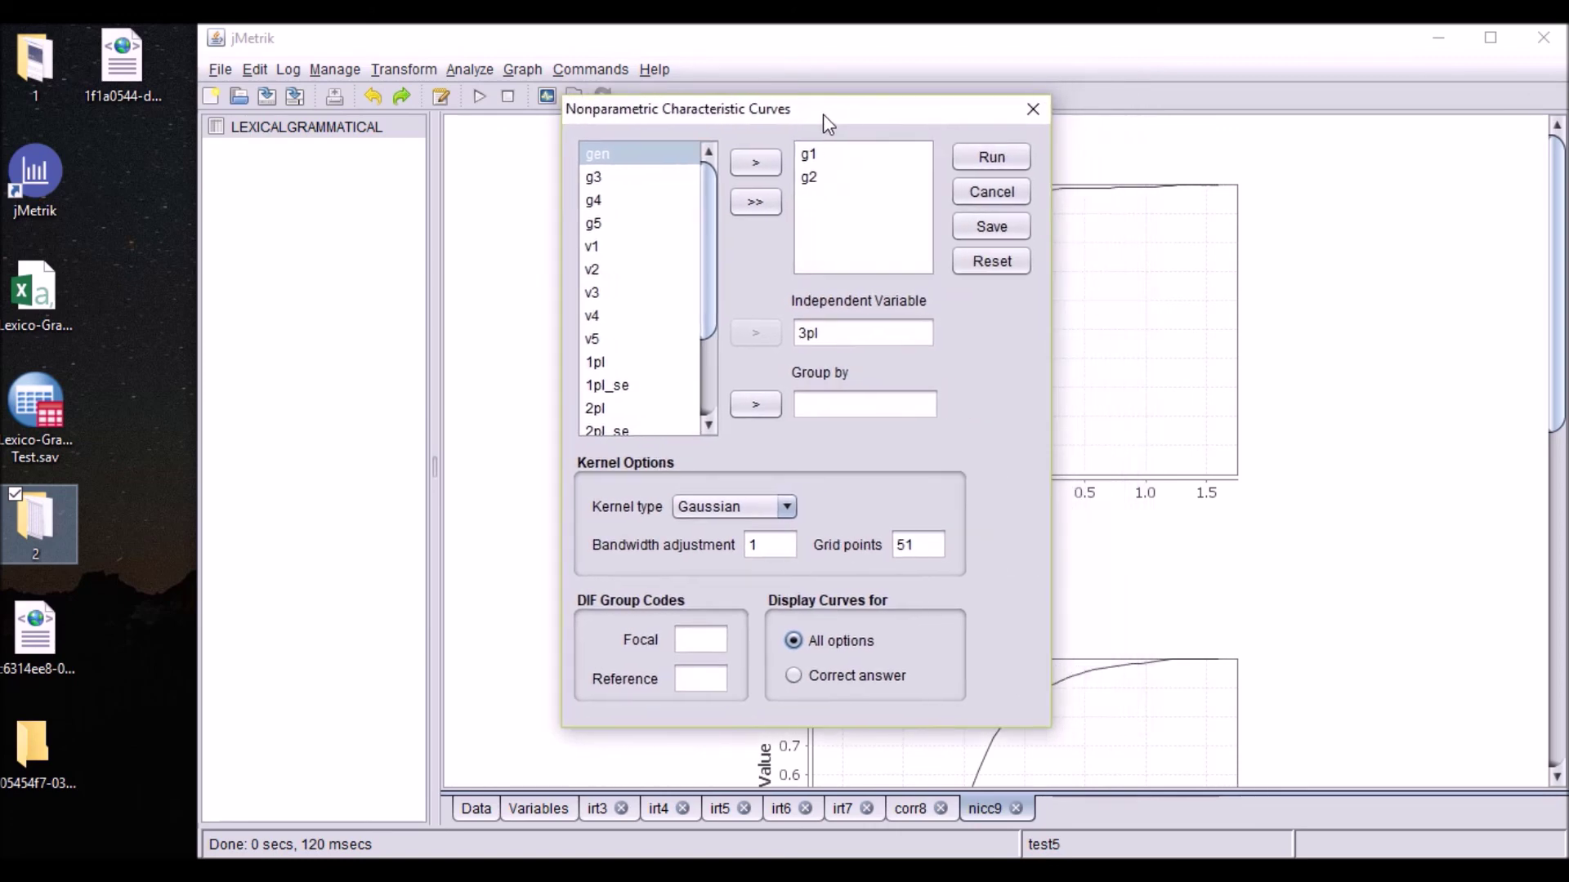
{"action": "left_click", "coordinate": [990, 157]}
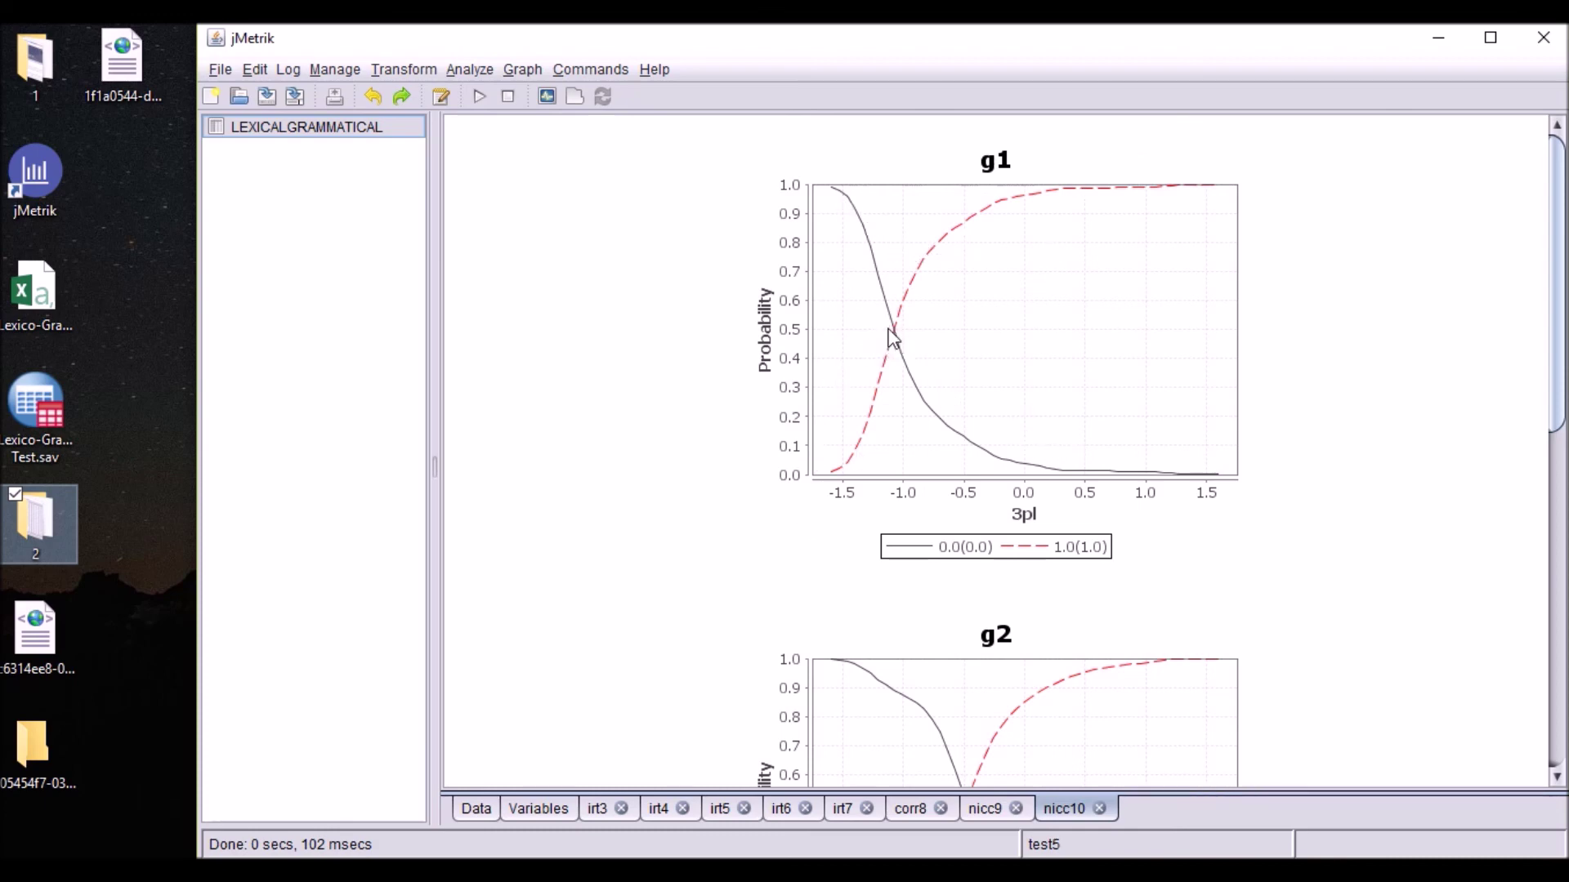
Examine the option curves of g1 and g2 for their crossing points along the 3pl scale, and view the test characteristic curve.
{"action": "mouse_move", "coordinate": [899, 339]}
{"action": "left_click", "coordinate": [1299, 871]}
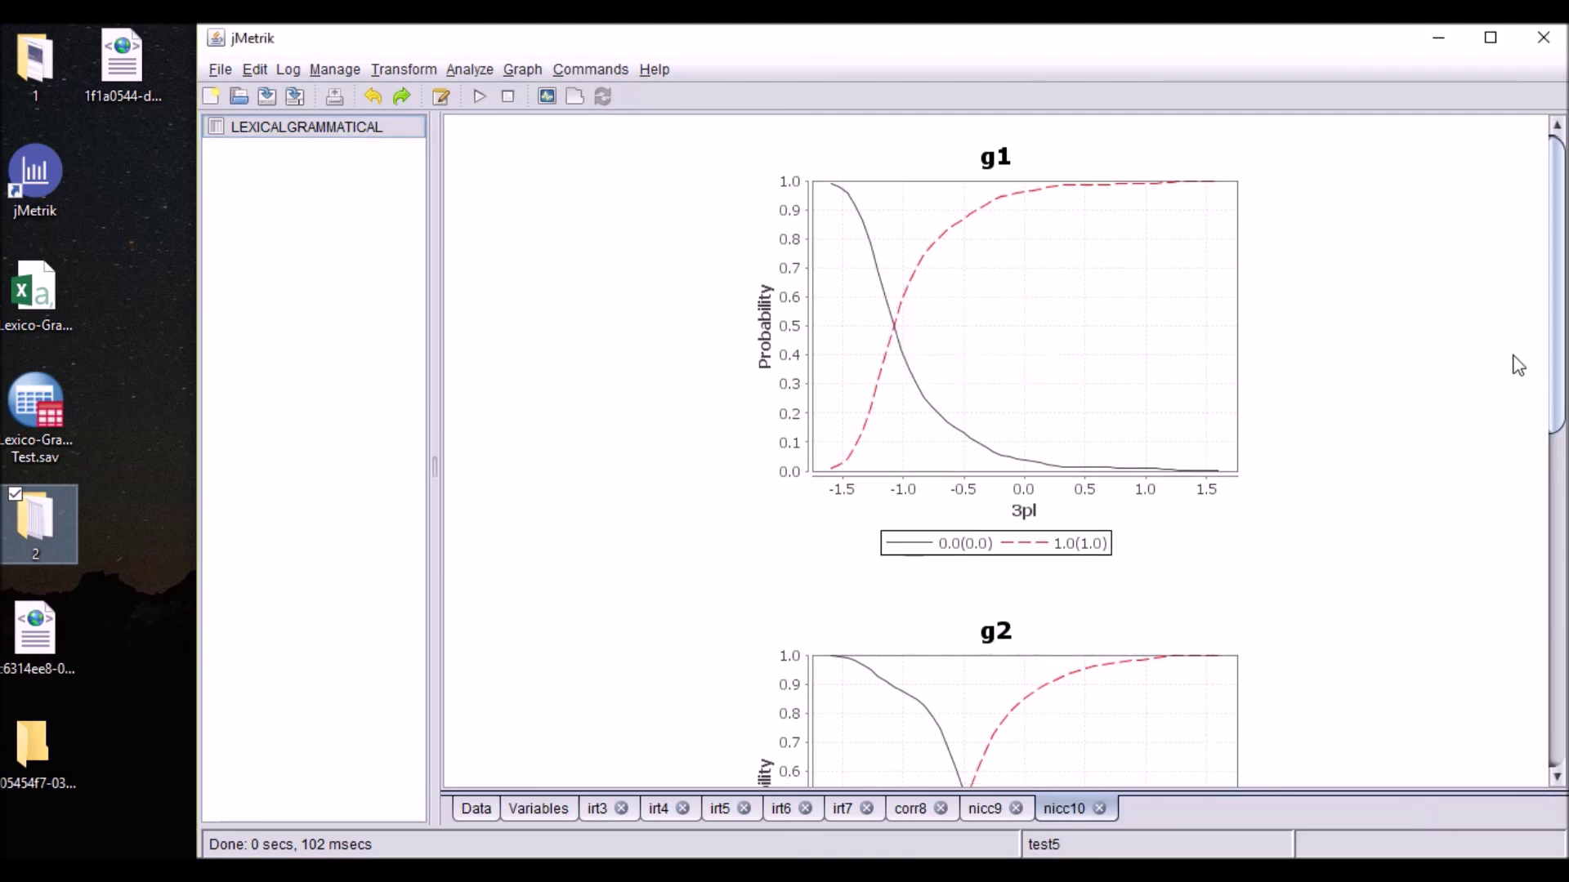
{"action": "left_click_drag", "start_coordinate": [1559, 337], "coordinate": [1559, 540]}
{"action": "scroll", "coordinate": [989, 486], "scroll_direction": "up", "scroll_amount": 3}
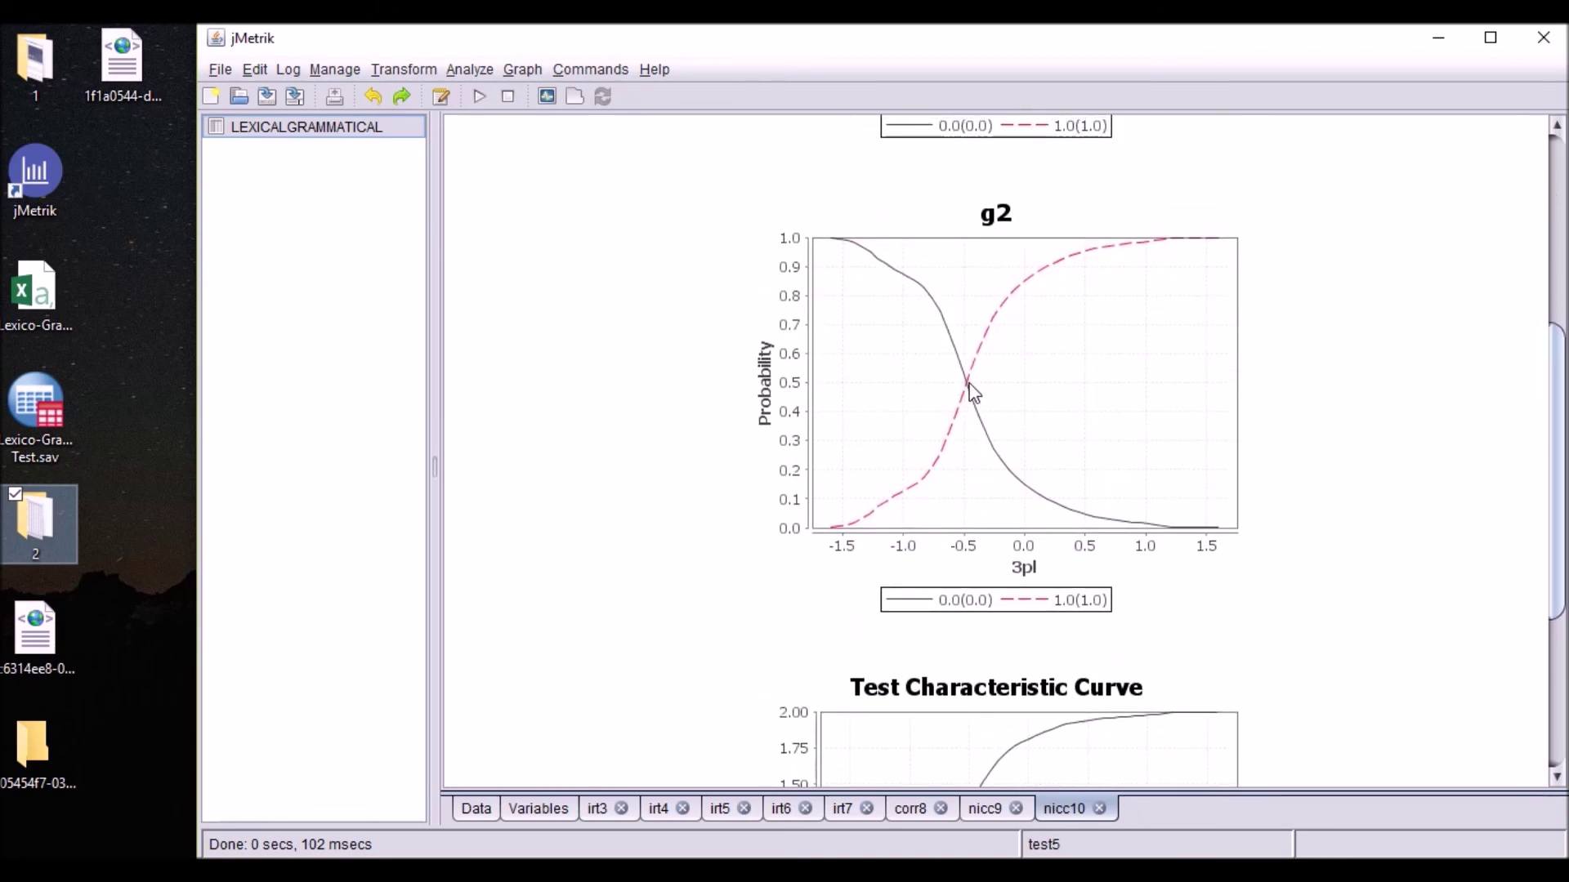
{"action": "left_click_drag", "start_coordinate": [1559, 394], "coordinate": [1560, 329]}
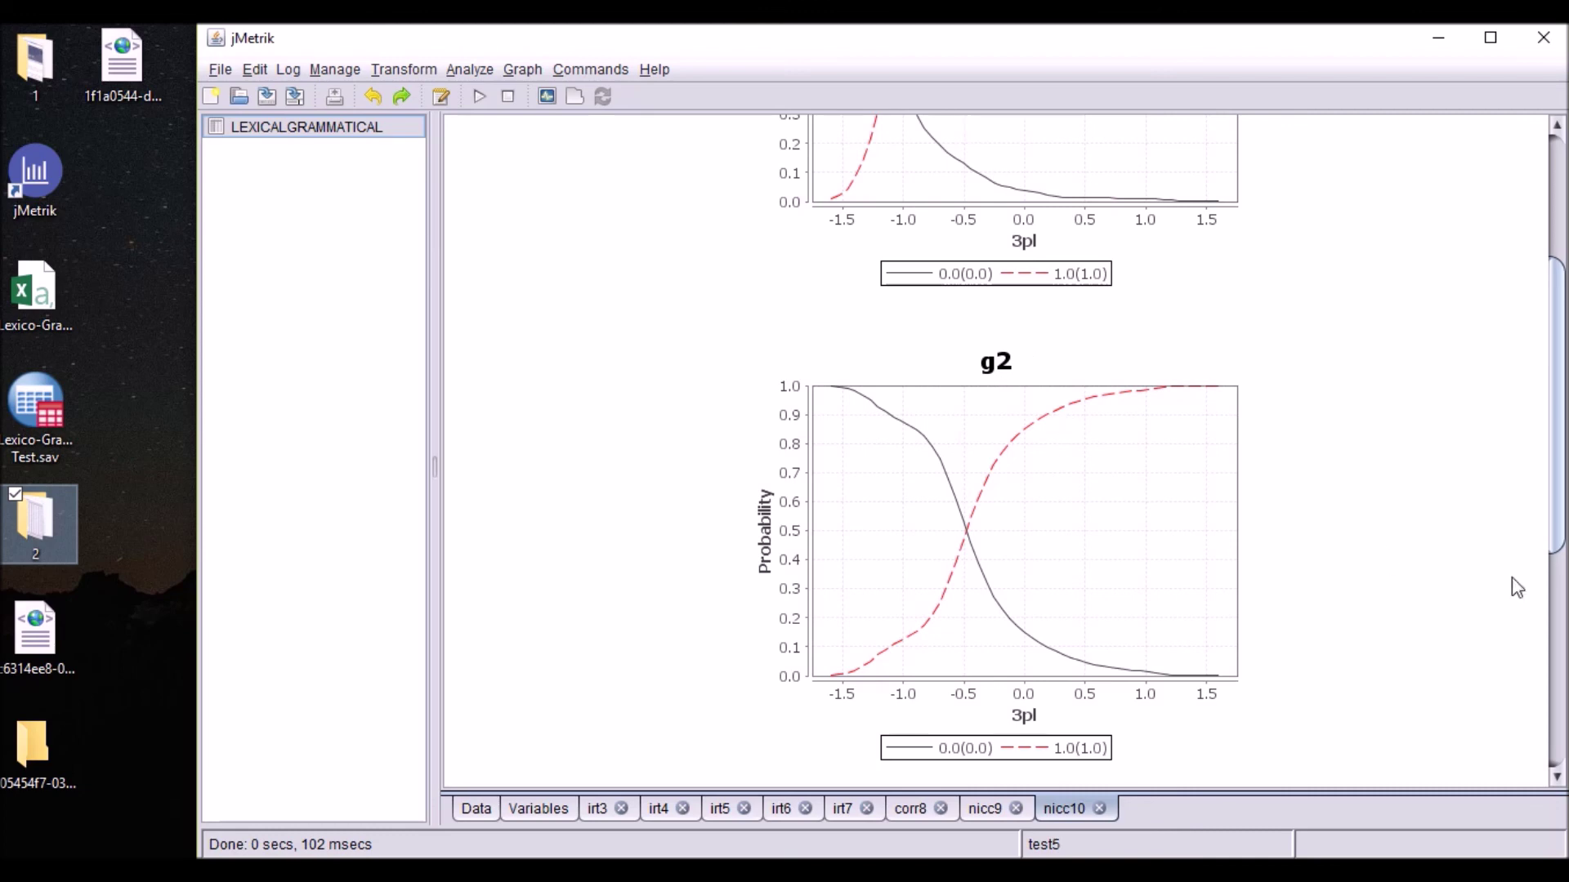
{"action": "scroll", "coordinate": [1555, 569], "scroll_direction": "down", "scroll_amount": 2}
{"action": "scroll", "coordinate": [1555, 569], "scroll_direction": "down", "scroll_amount": 12}
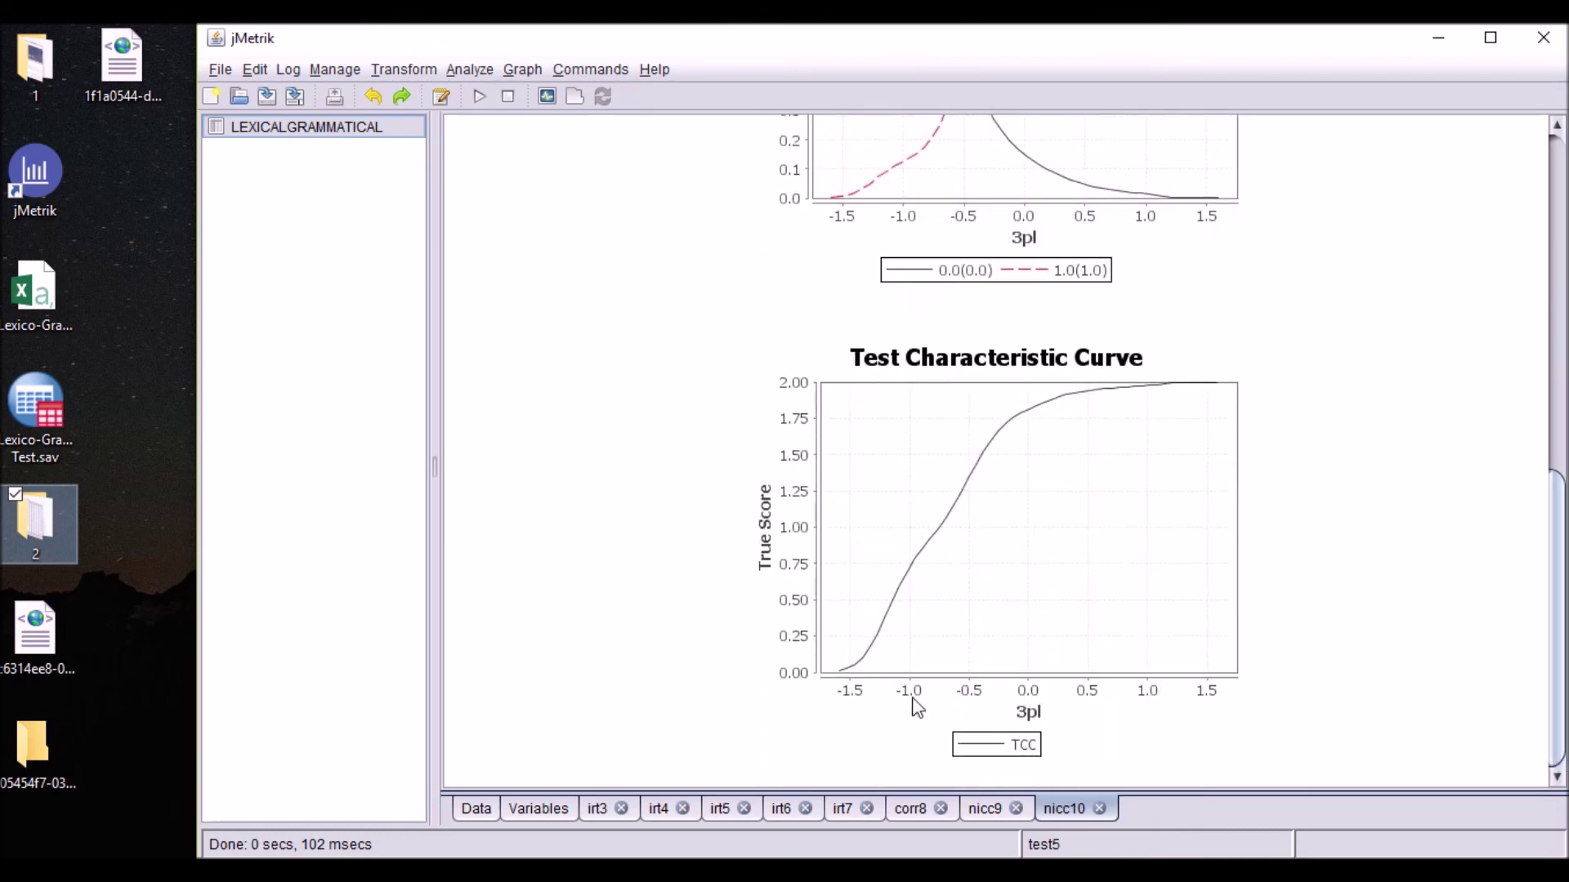
Generate the g1 and g2 characteristic curves grouped by gen, with DIF focal group code 0 and reference group code 1.
{"action": "left_click", "coordinate": [522, 71]}
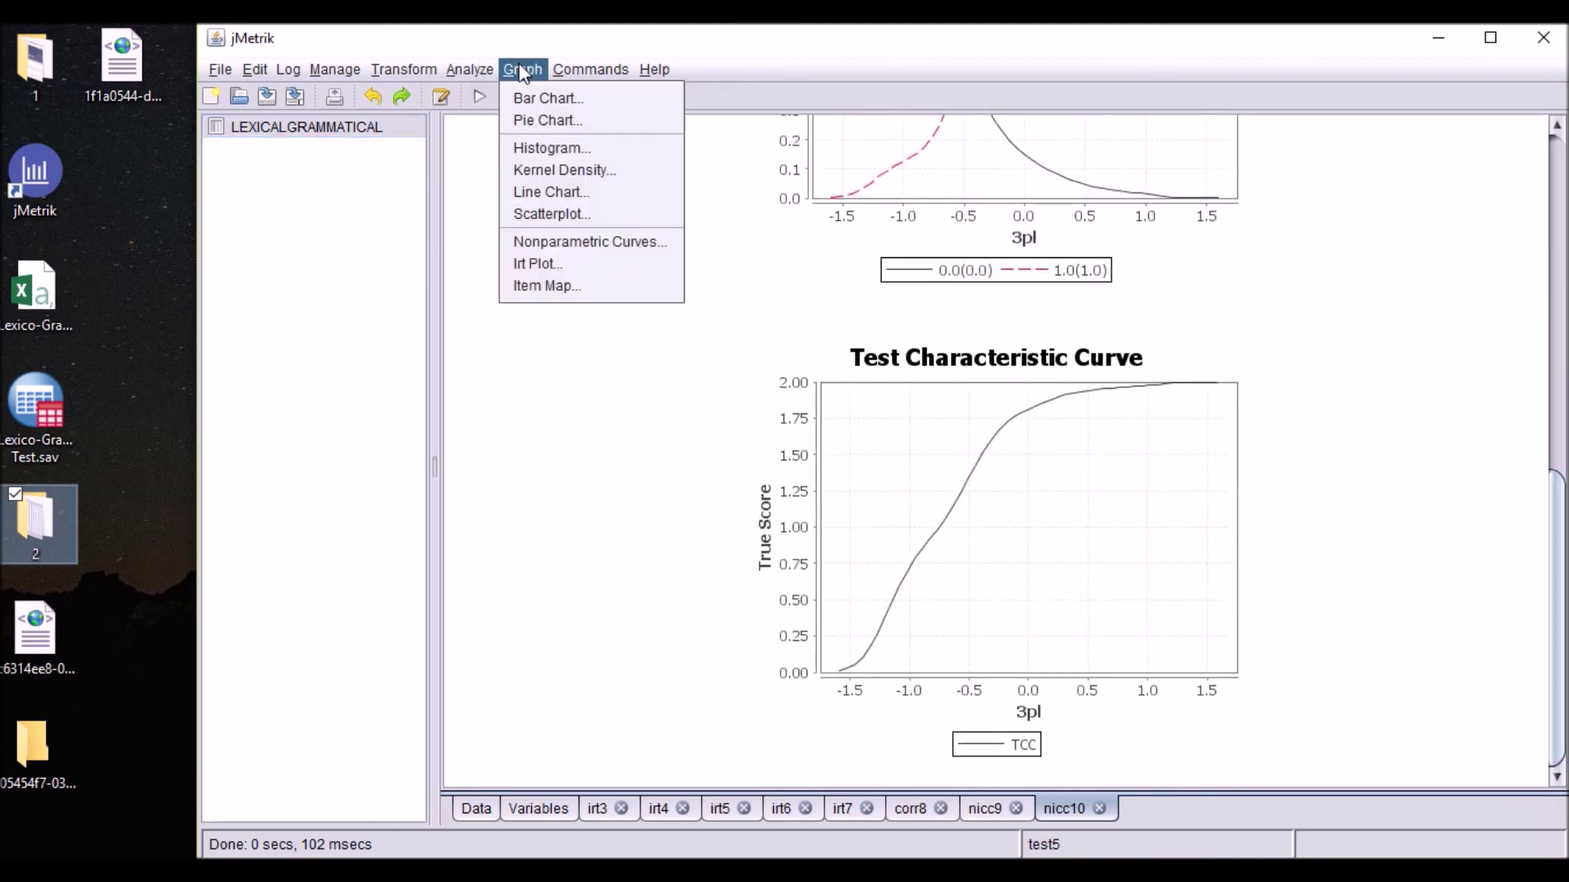
{"action": "left_click", "coordinate": [583, 245]}
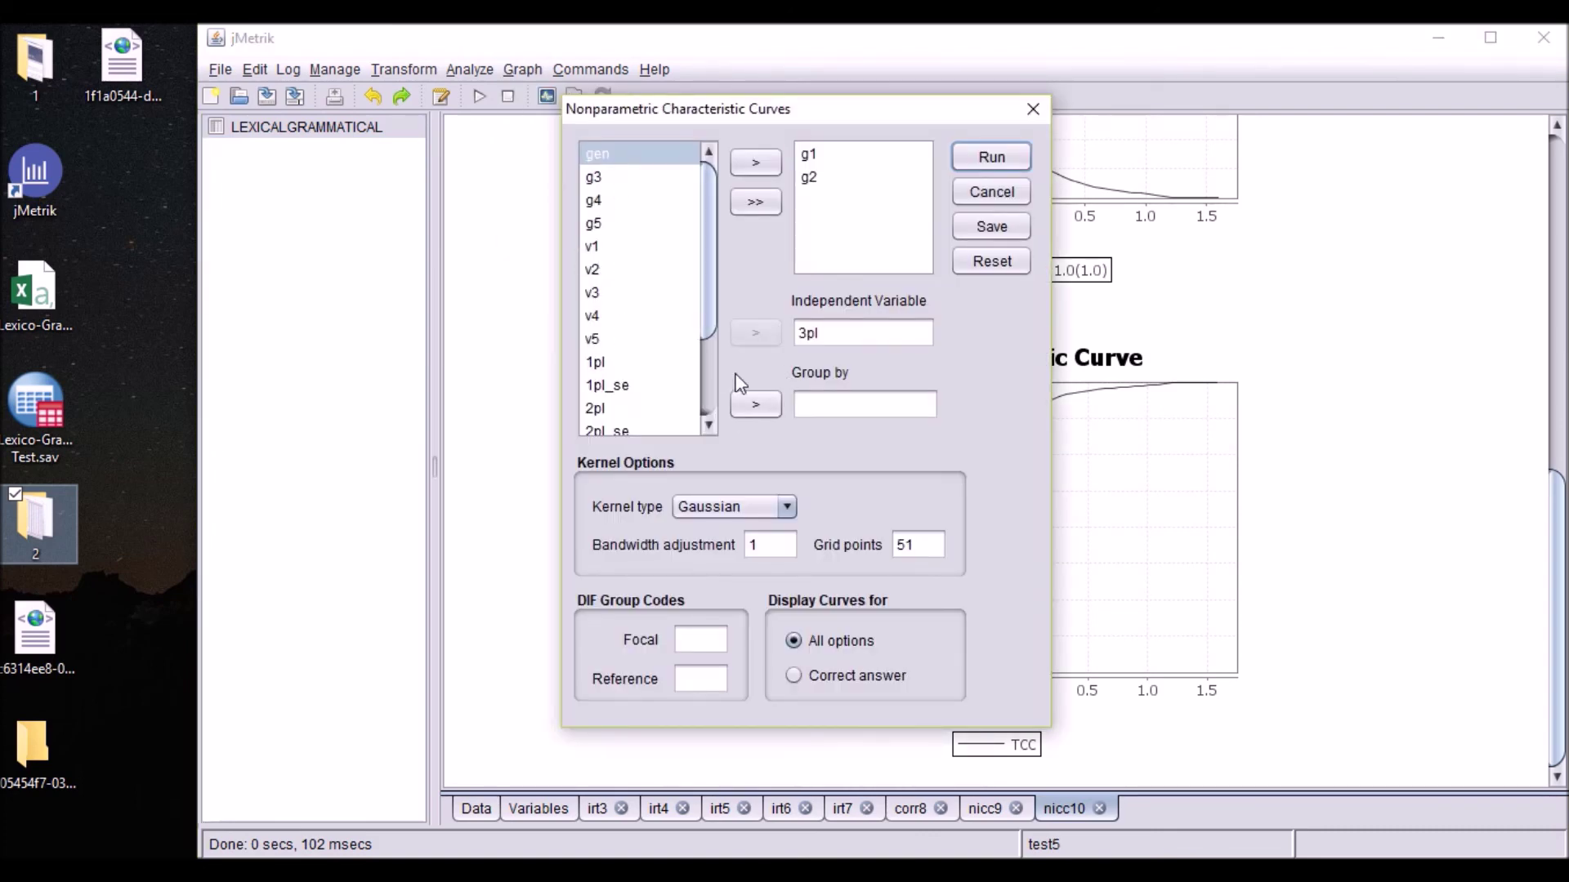
{"action": "left_click", "coordinate": [756, 405]}
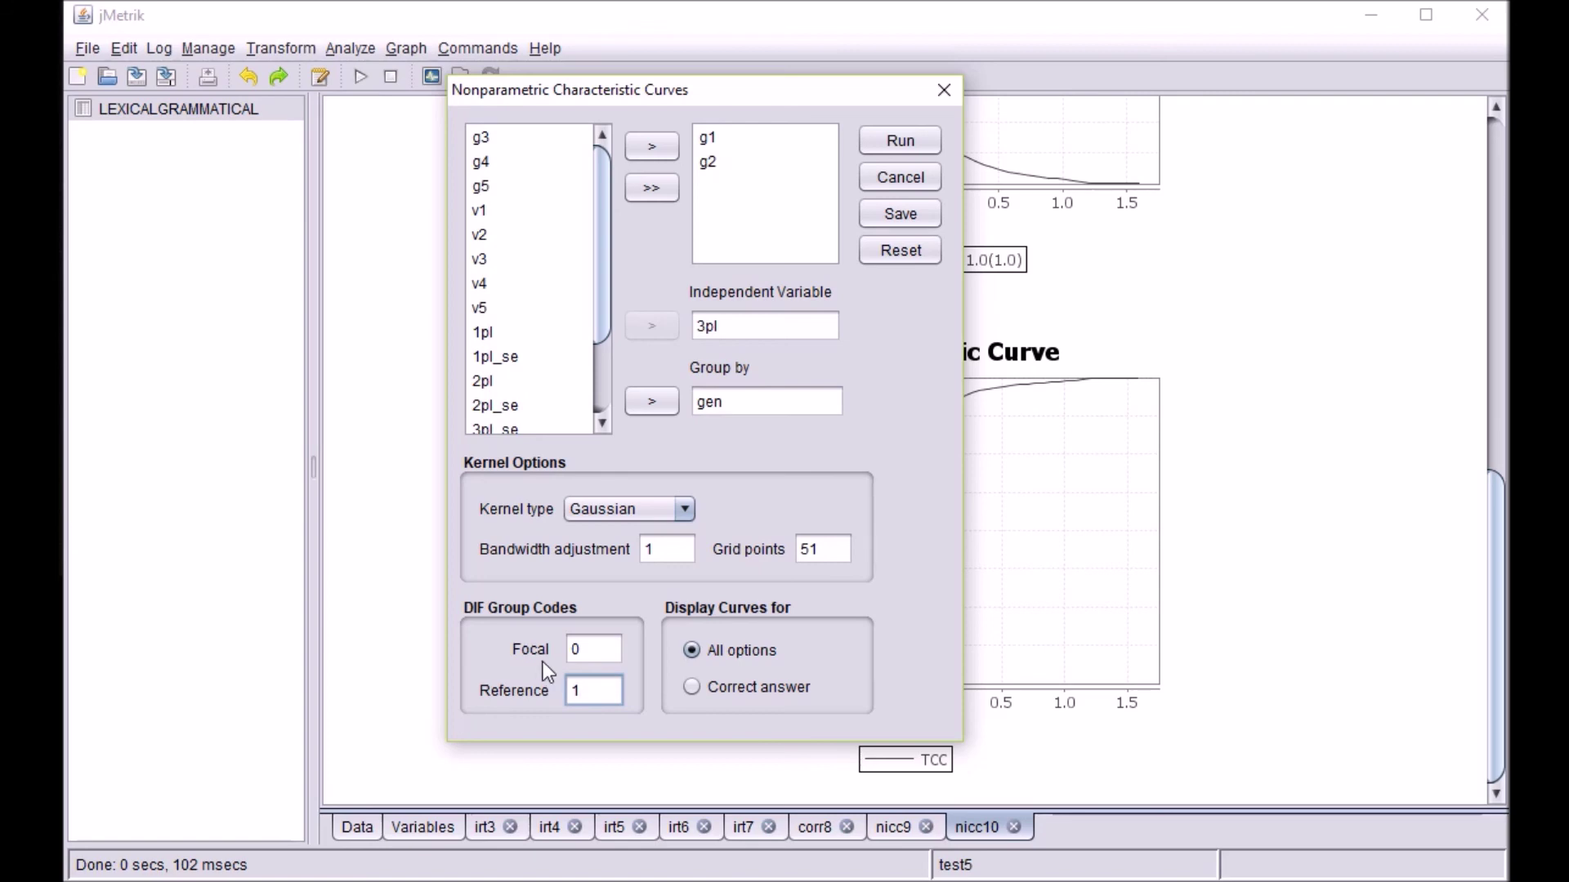
{"action": "left_click", "coordinate": [887, 149]}
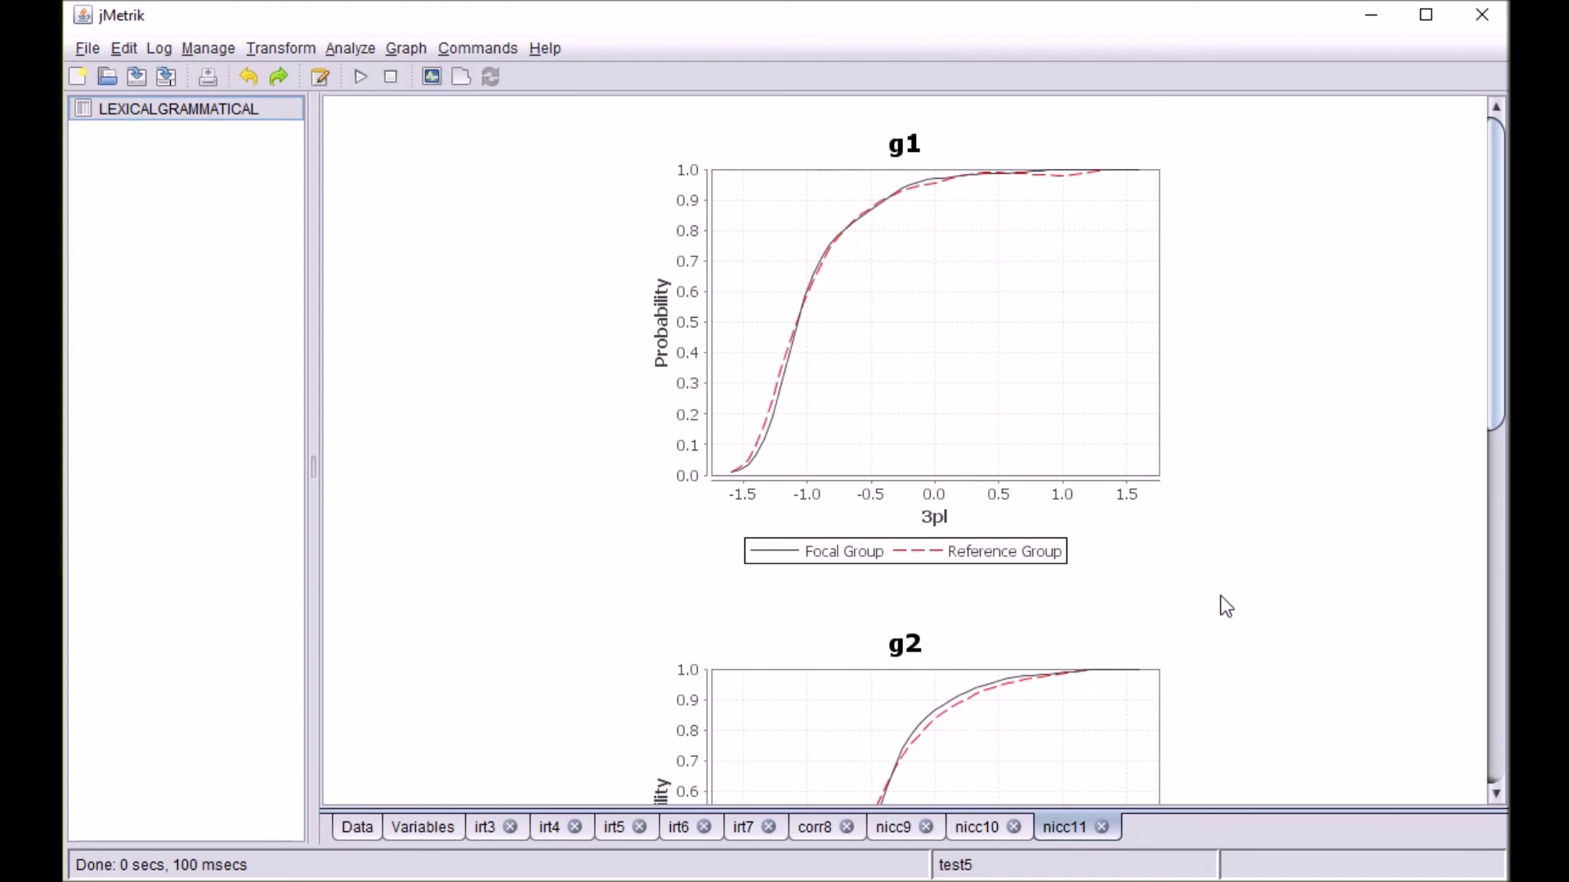
Compare the focal and reference group curves for g1, g2 and the whole test along the 3pl scale.
{"action": "scroll", "coordinate": [1251, 596], "scroll_direction": "down", "scroll_amount": 1}
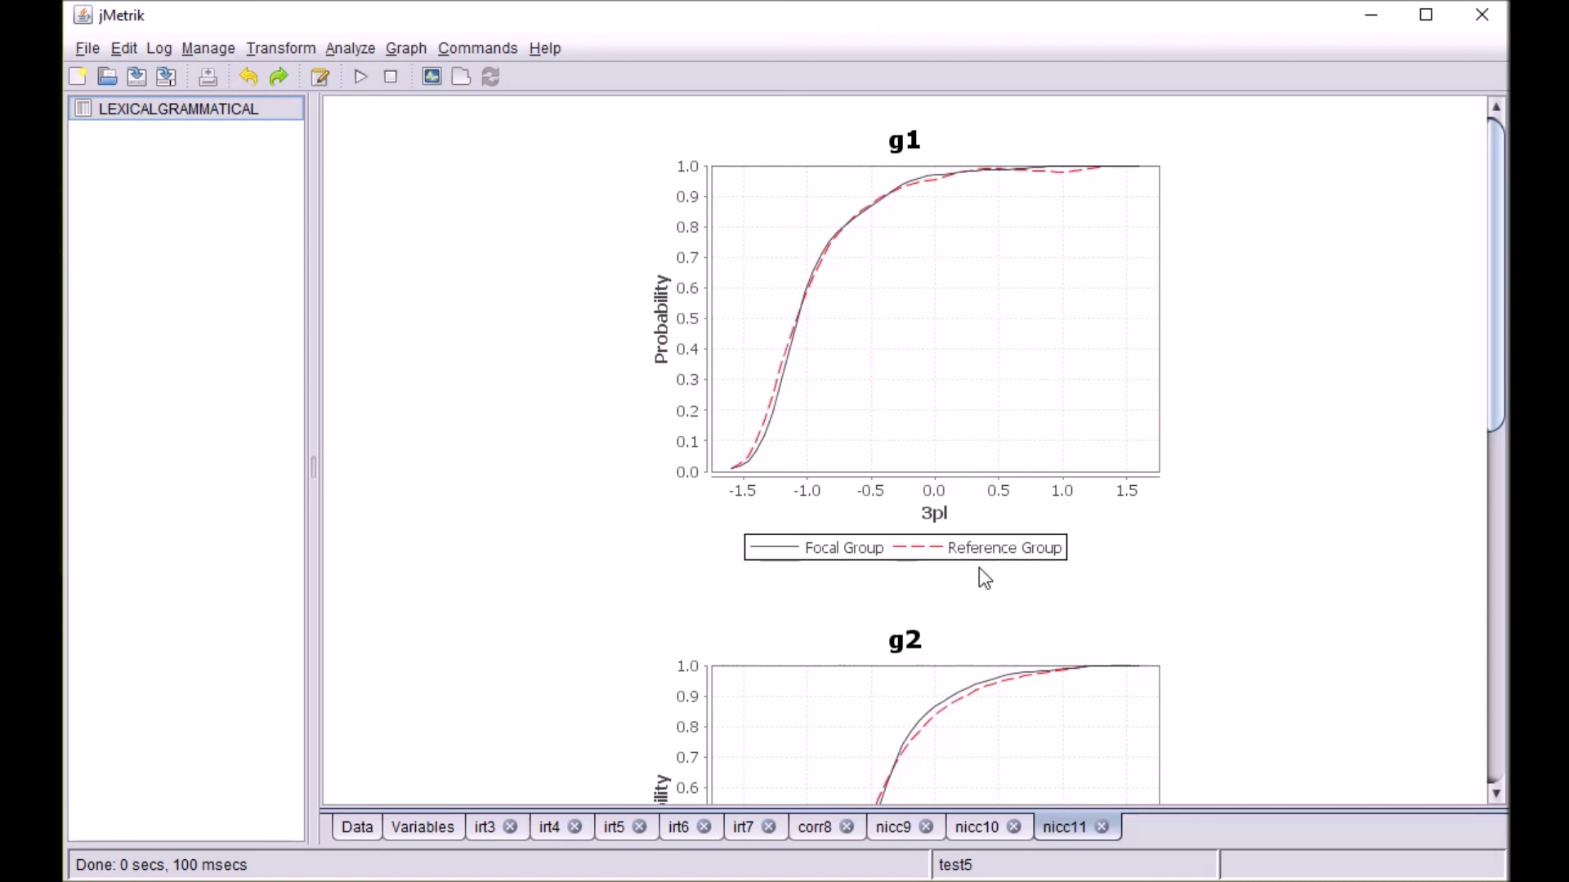
{"action": "scroll", "coordinate": [979, 567], "scroll_direction": "down", "scroll_amount": 1}
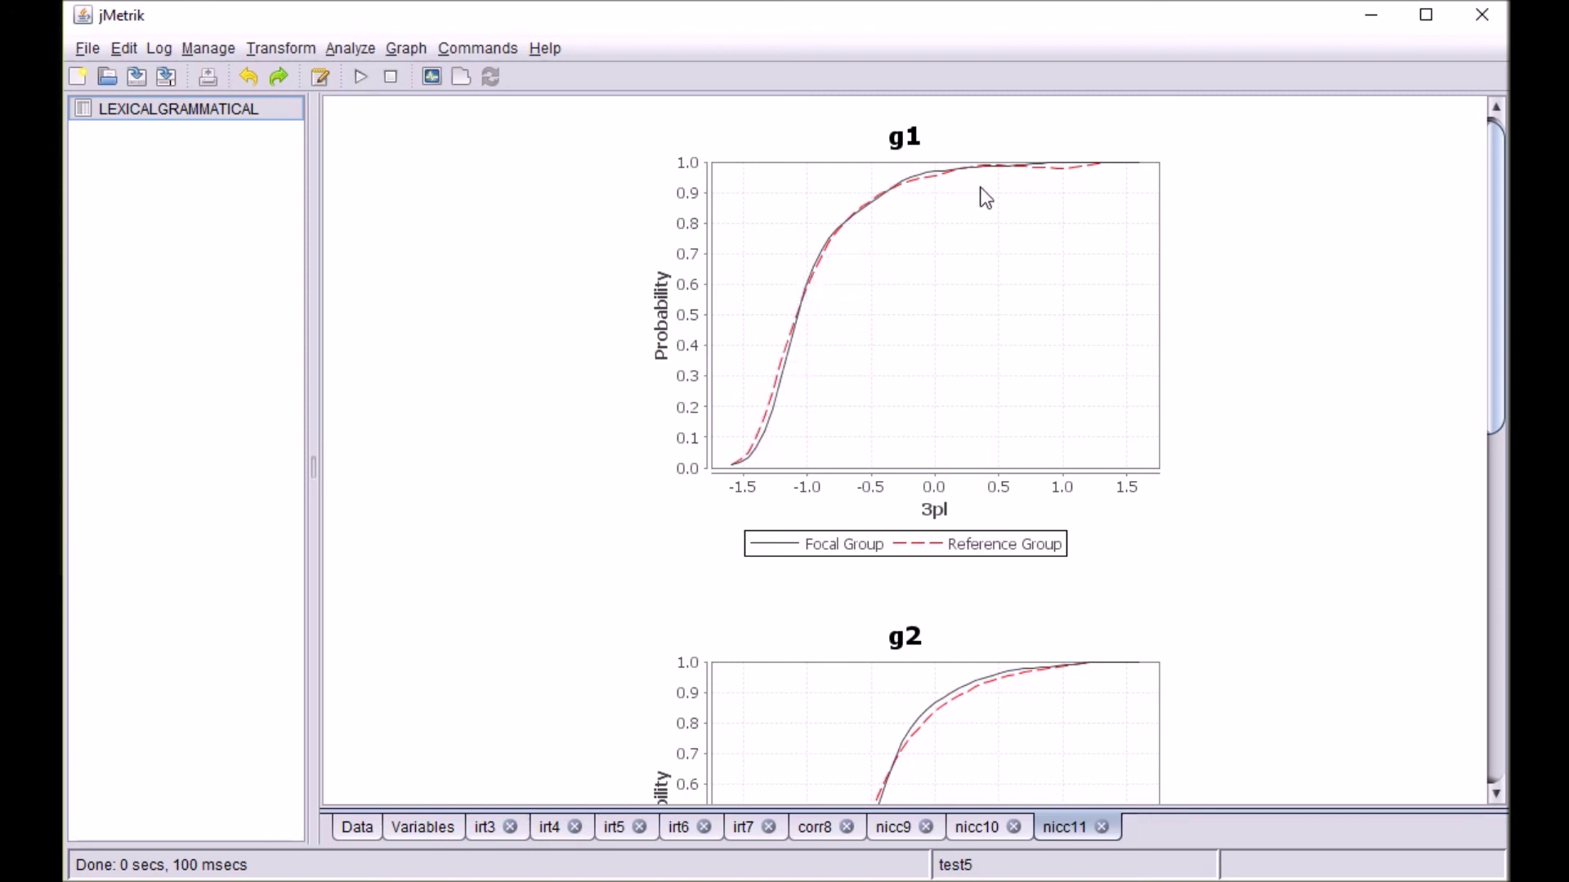
{"action": "scroll", "coordinate": [1293, 441], "scroll_direction": "down", "scroll_amount": 3}
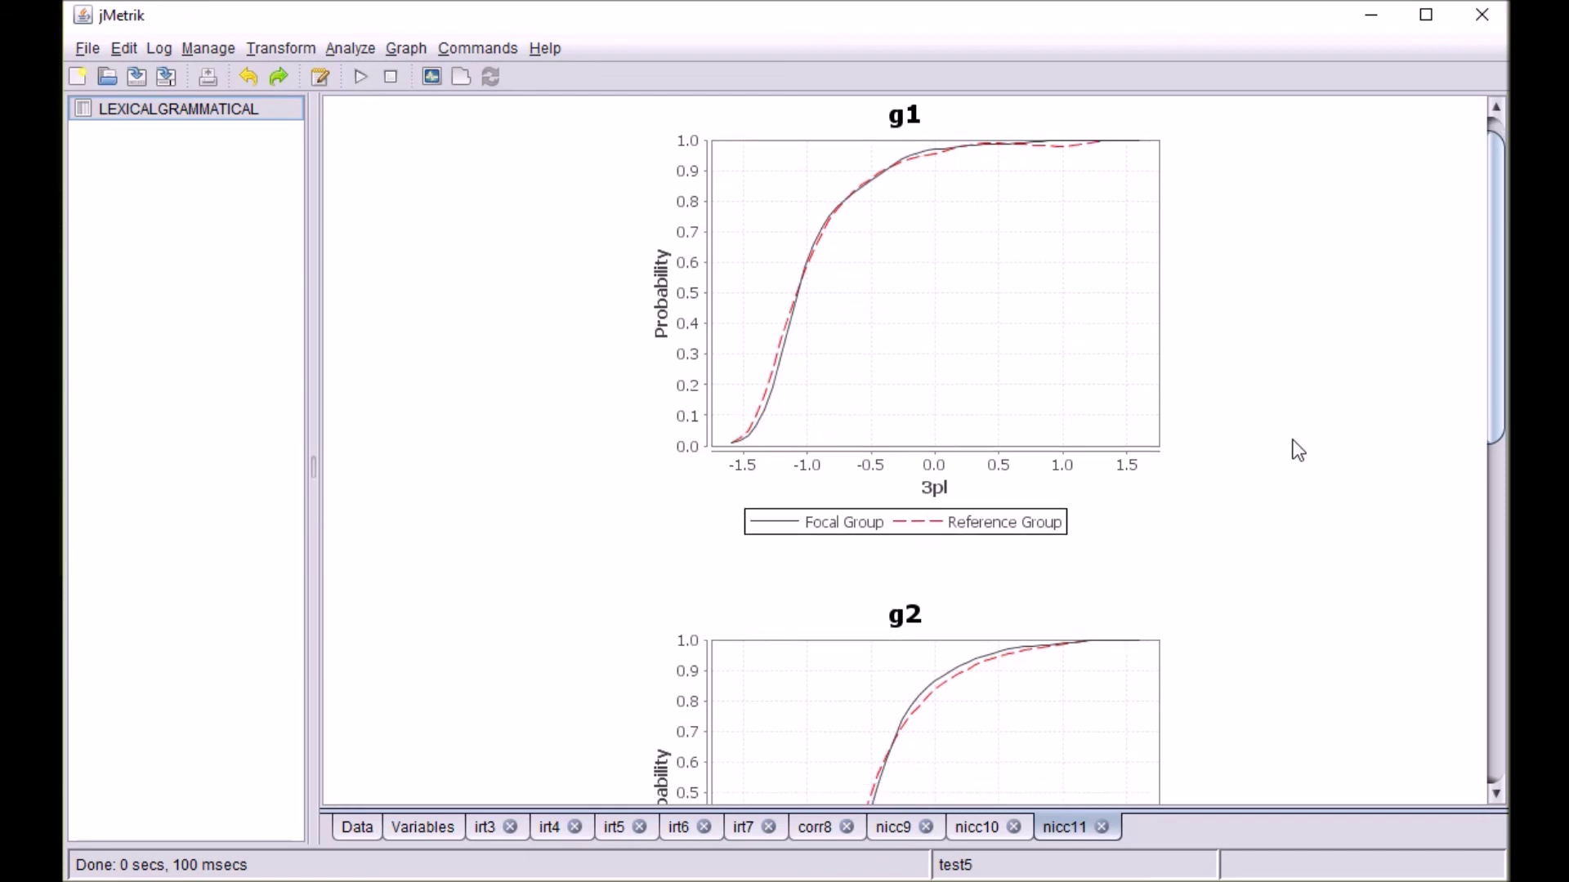
{"action": "left_click_drag", "start_coordinate": [1497, 394], "coordinate": [1501, 577]}
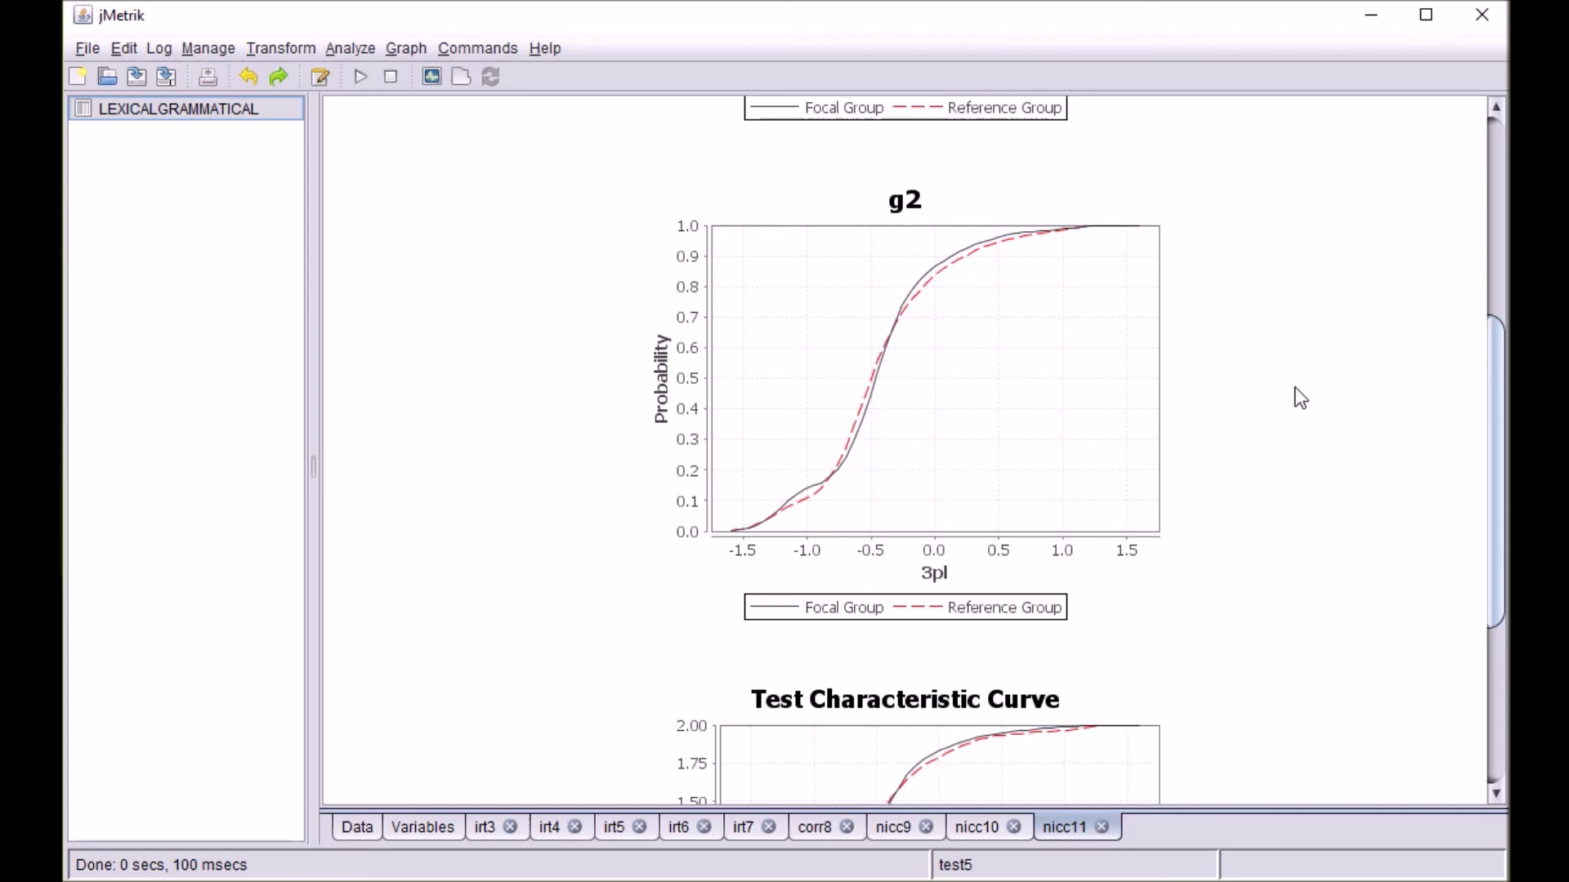
{"action": "left_click_drag", "start_coordinate": [1492, 395], "coordinate": [1497, 508]}
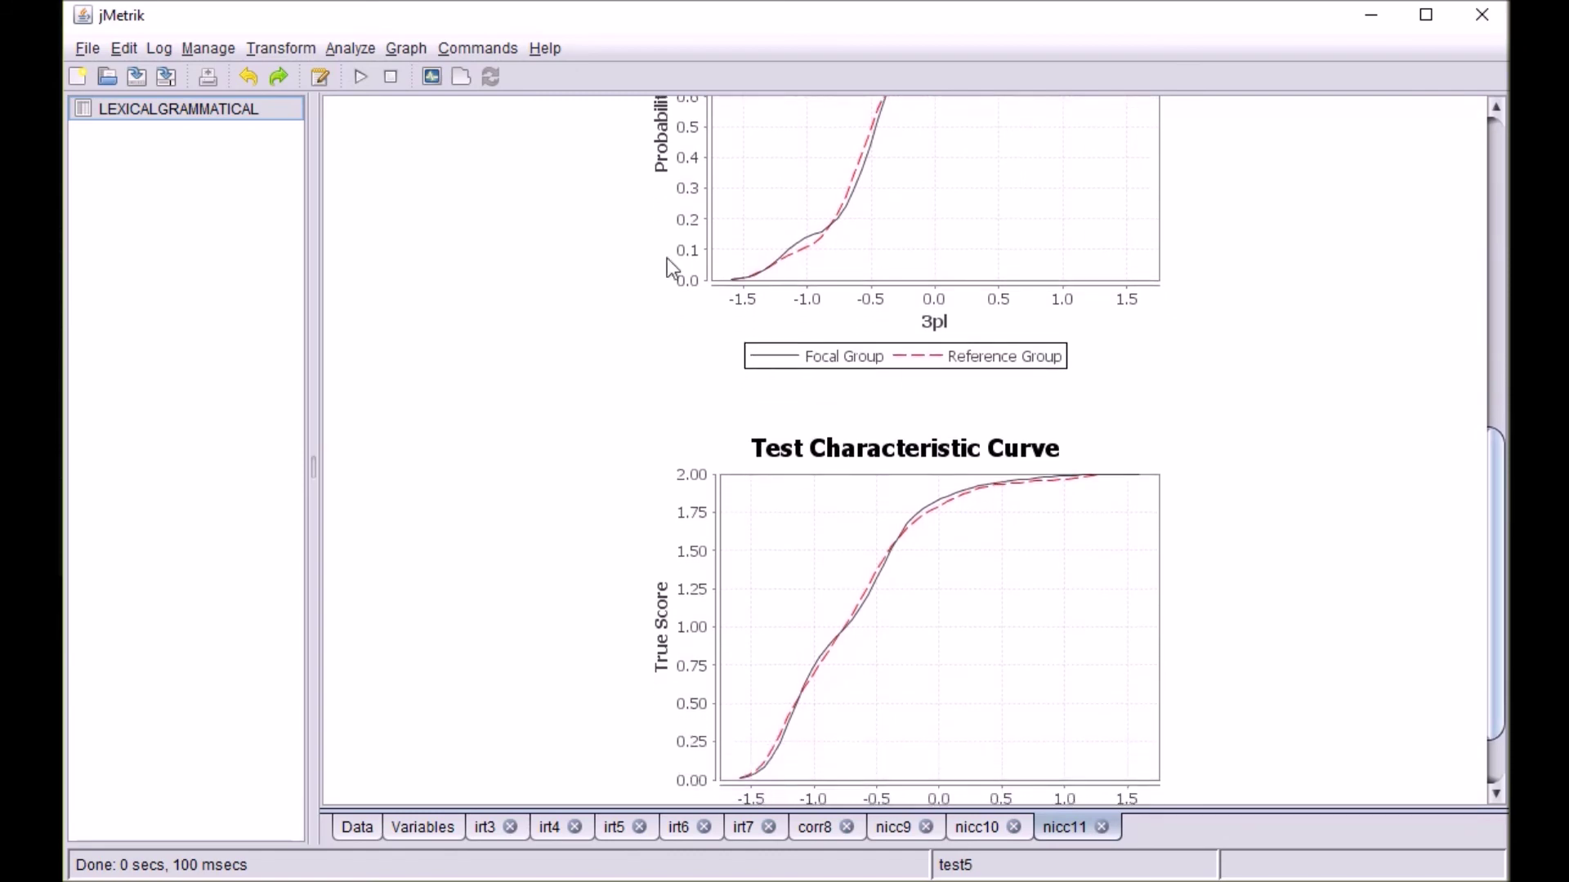
{"action": "left_click", "coordinate": [365, 49]}
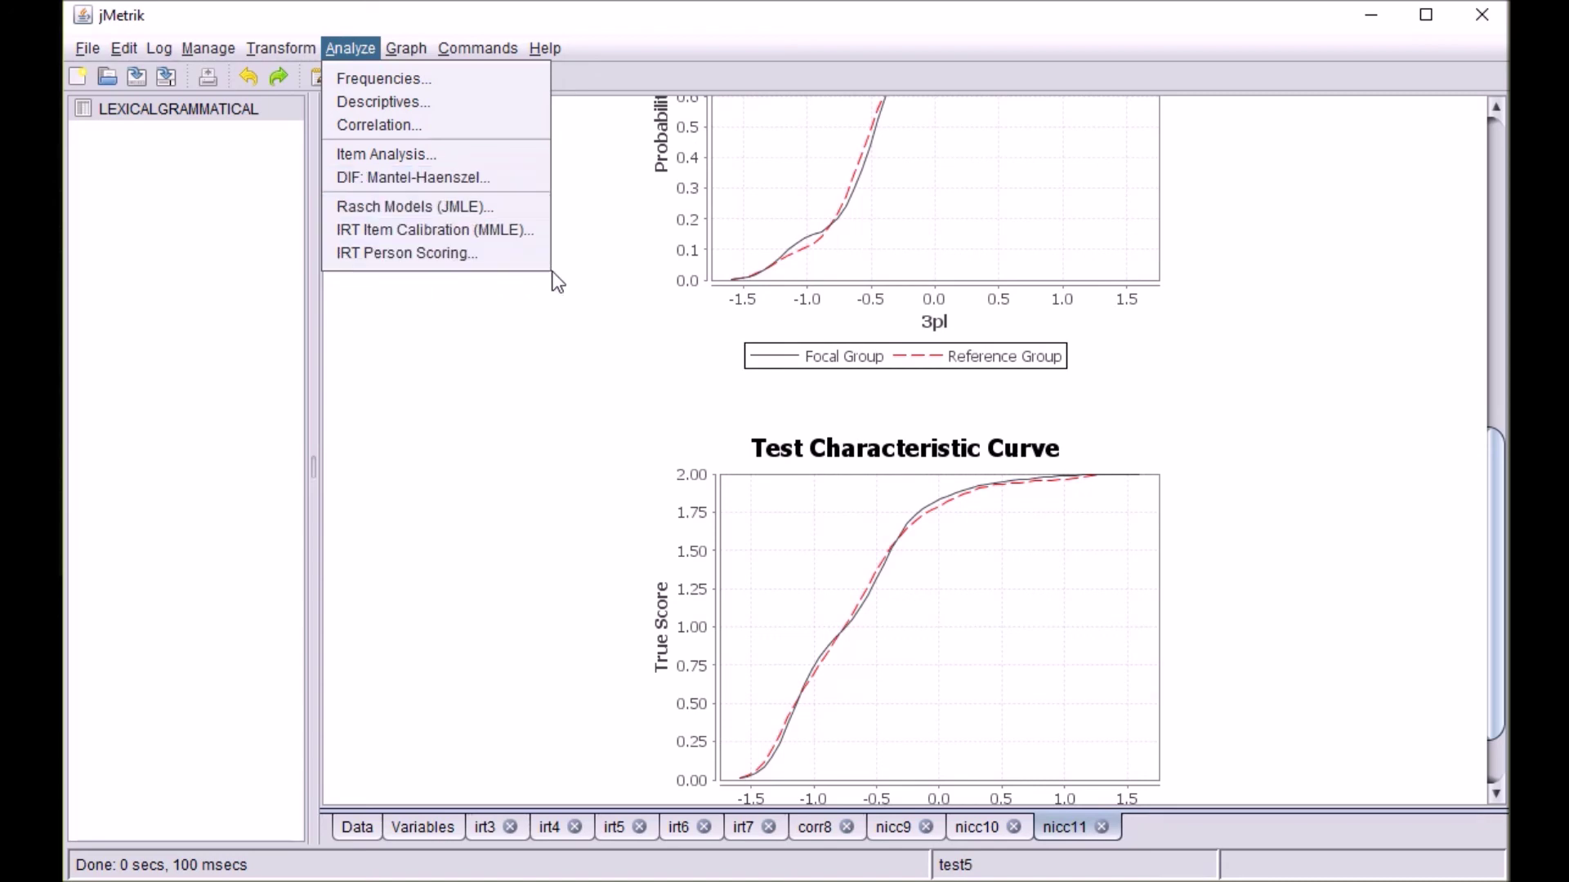
{"action": "left_click", "coordinate": [564, 308]}
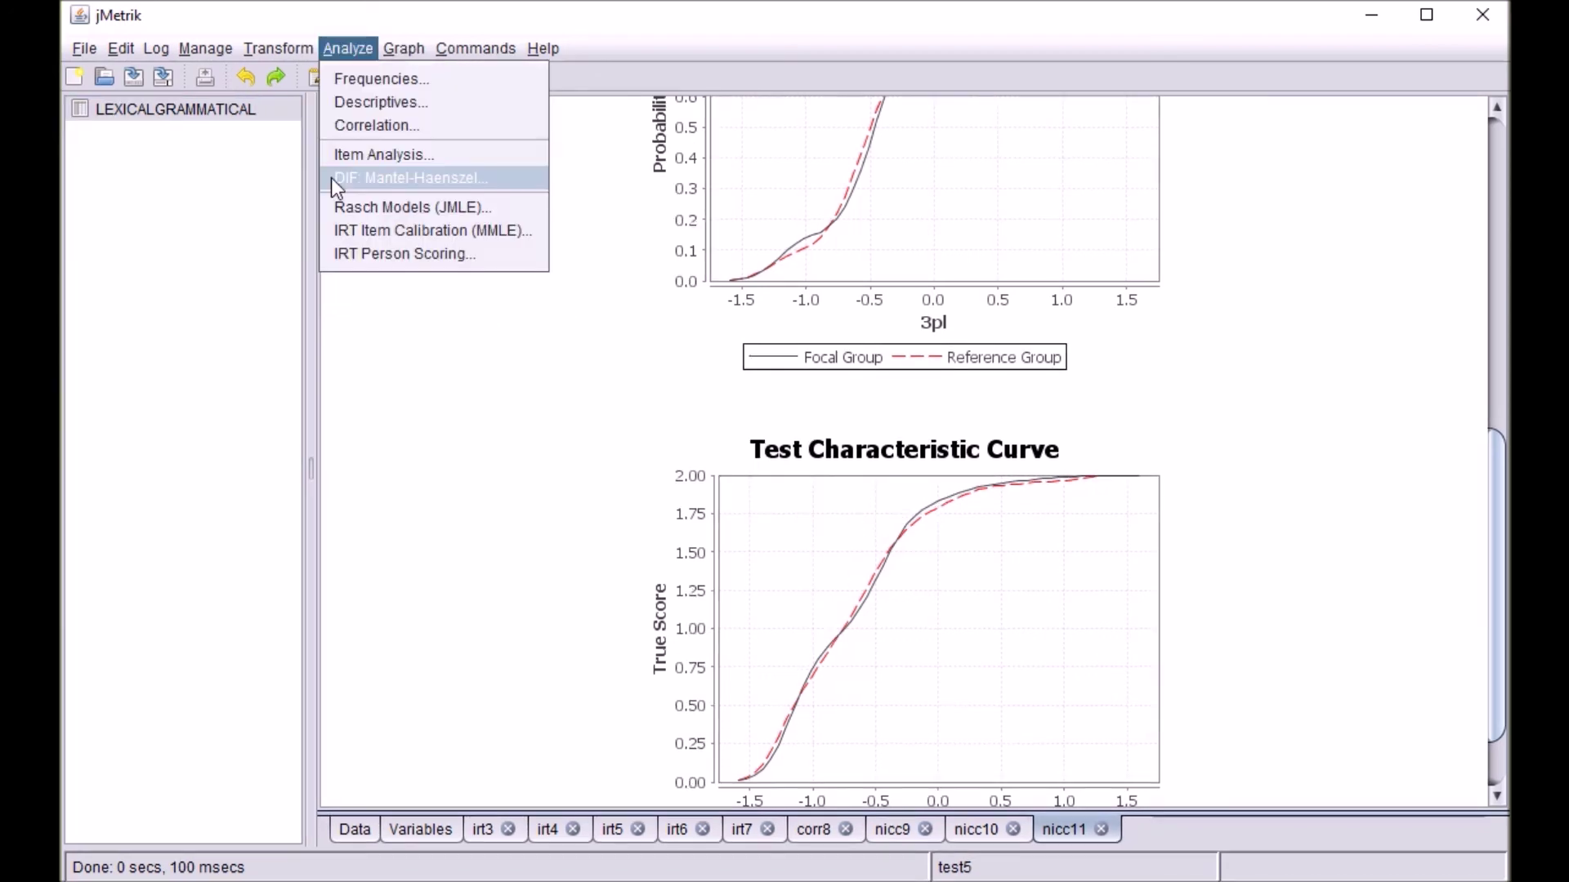